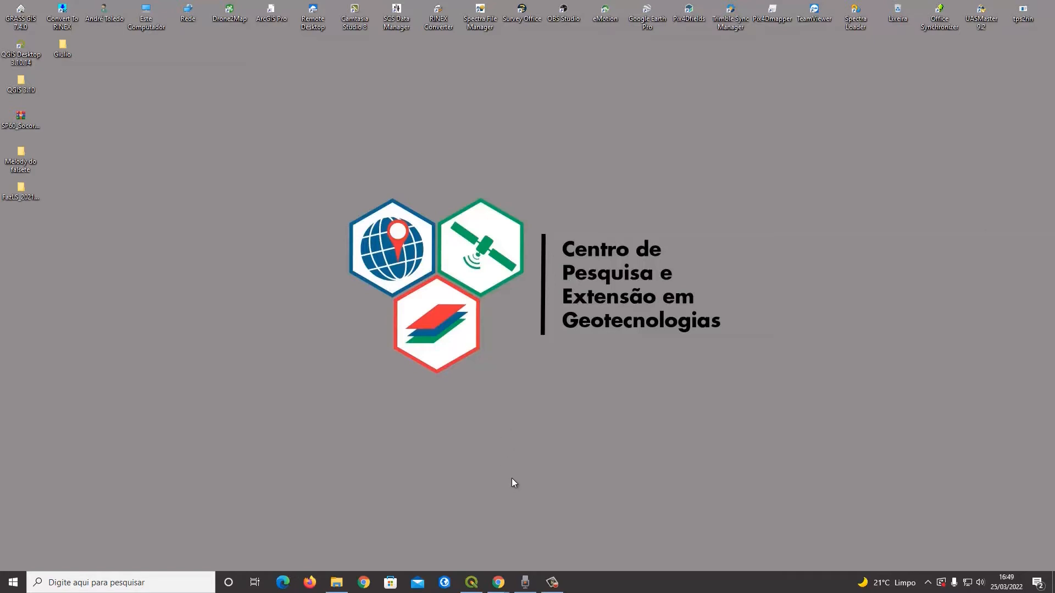
# Switch to the Chrome window, search the web for "geoseade" and open the GeoSeade - Fundação Seade portal
pyautogui.moveTo(498, 583)
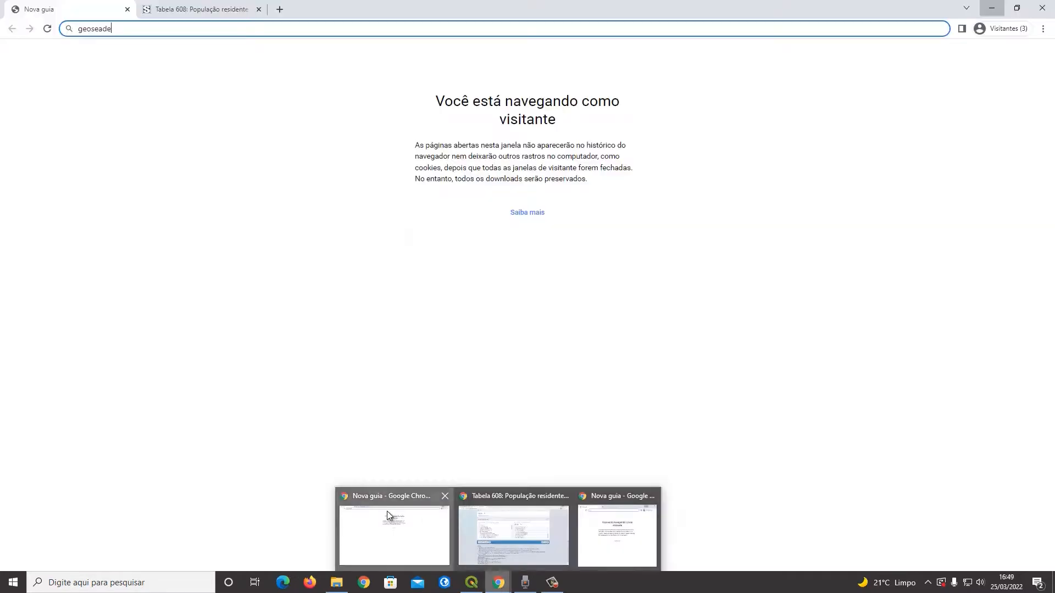
pyautogui.click(387, 511)
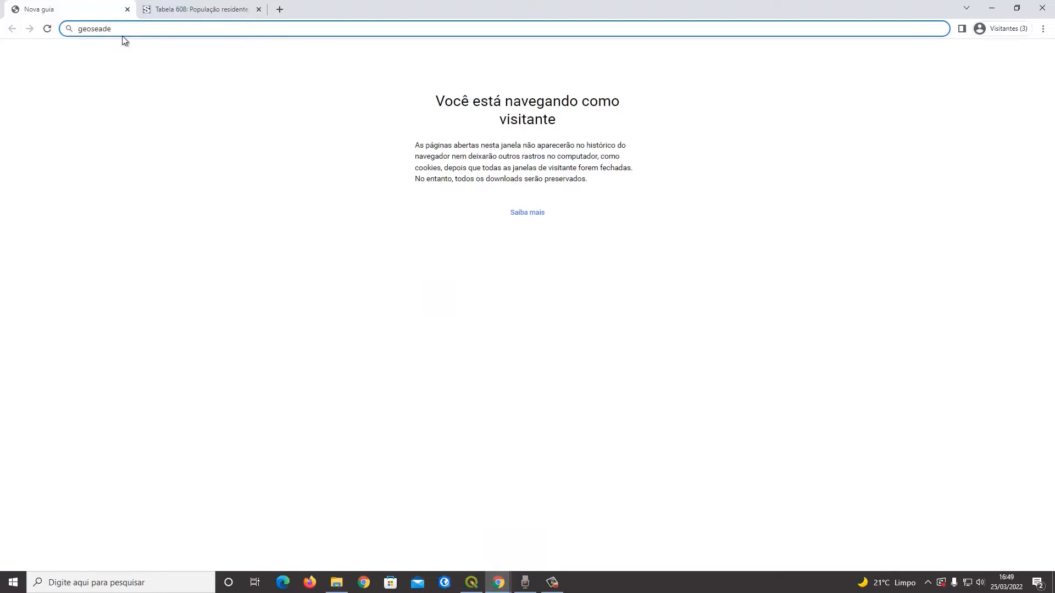
pyautogui.press('Return')
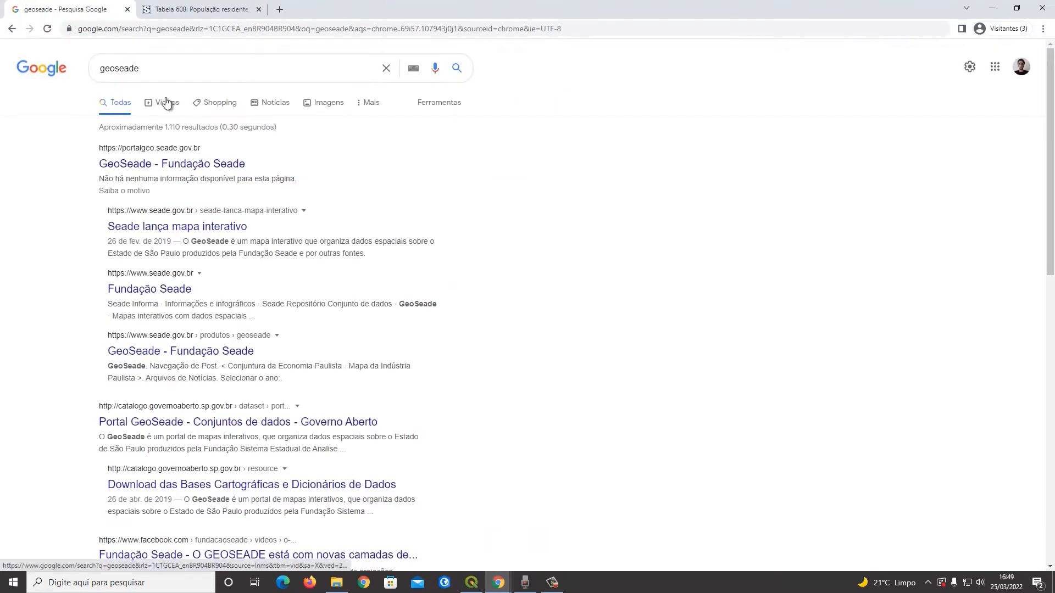
pyautogui.click(192, 166)
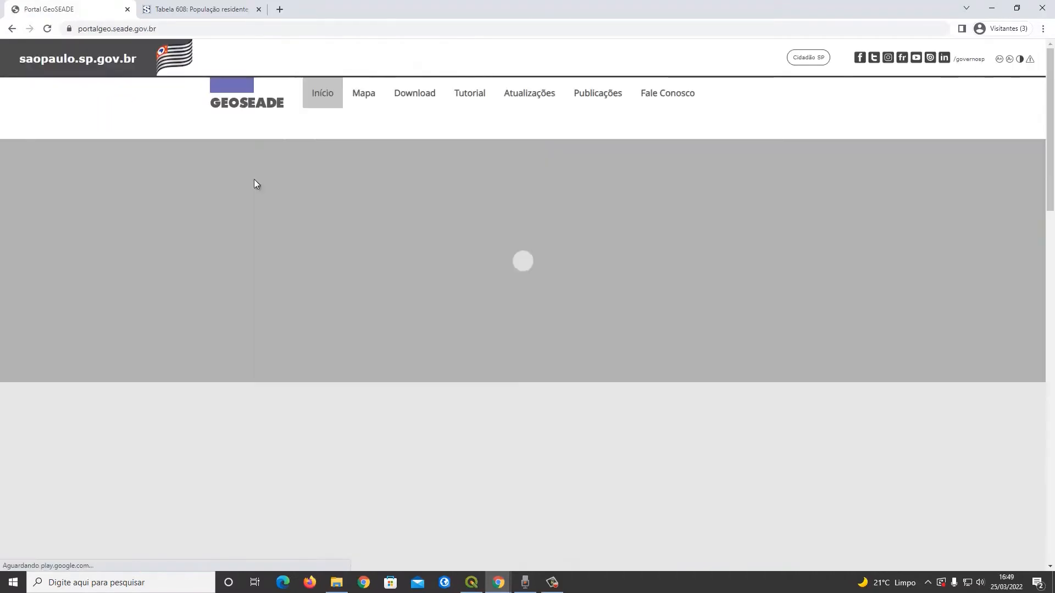
# Open the portal's Download page and set the theme of the cartographic bases to Limite
pyautogui.scroll(-3, 451, 251)
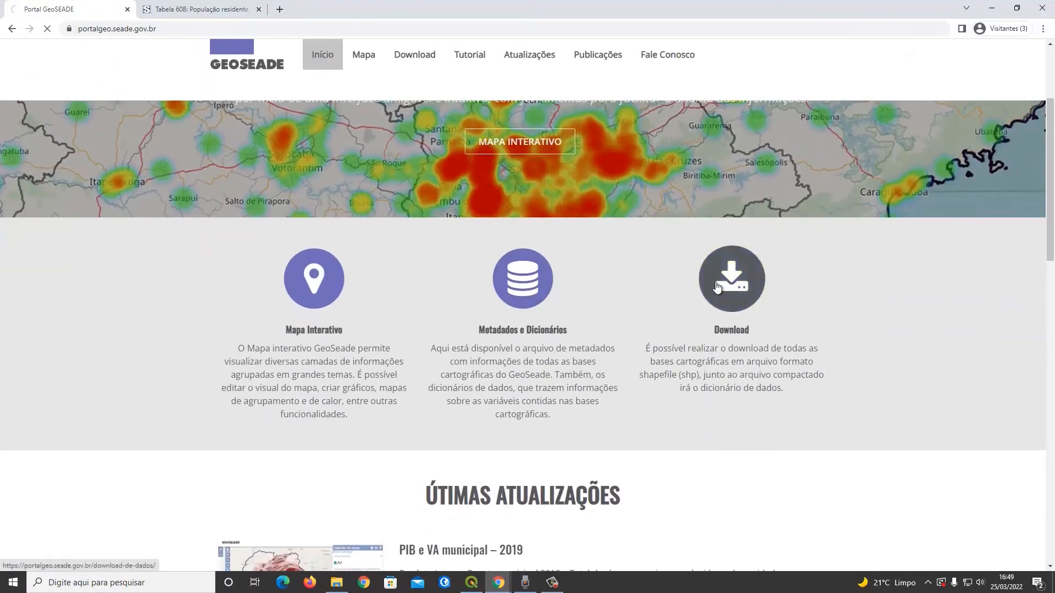
pyautogui.click(726, 288)
pyautogui.scroll(-4, 599, 277)
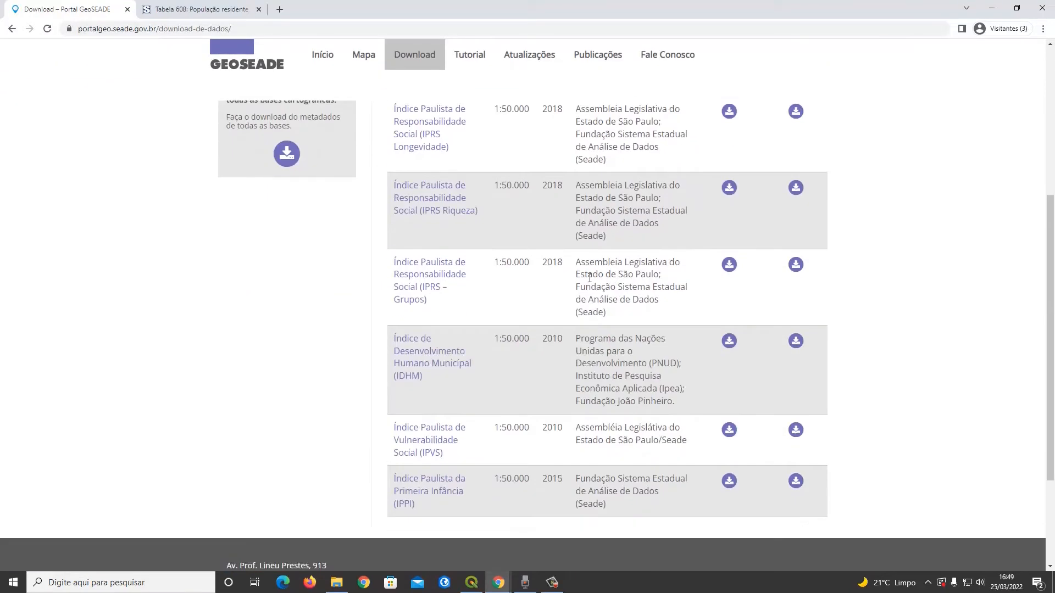
pyautogui.scroll(3, 439, 248)
pyautogui.click(282, 221)
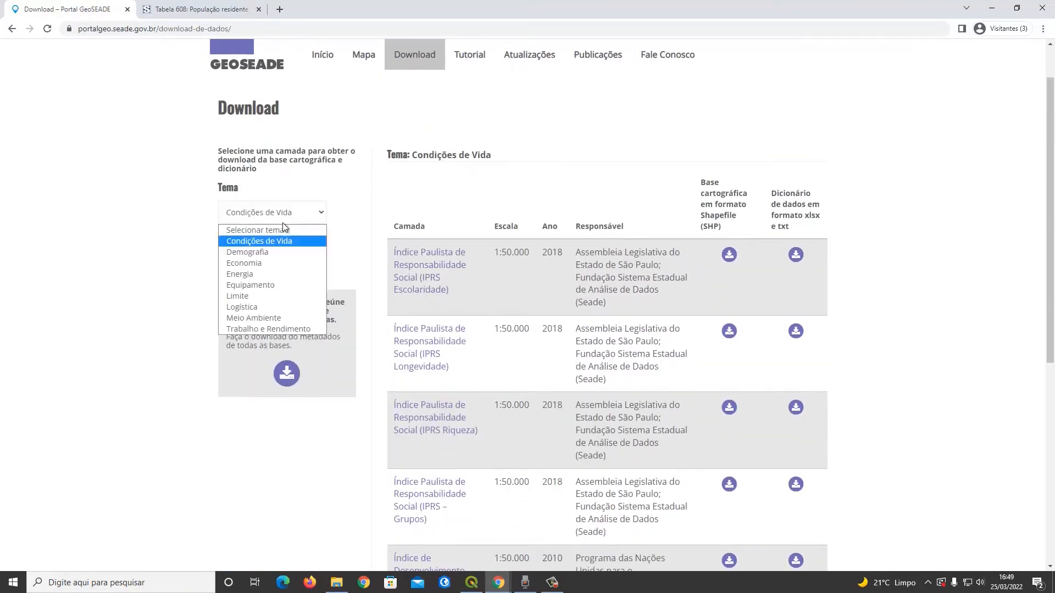
pyautogui.click(256, 295)
# Download the Shapefile cartographic base of the 2021 Município layer
pyautogui.scroll(-12, 161, 276)
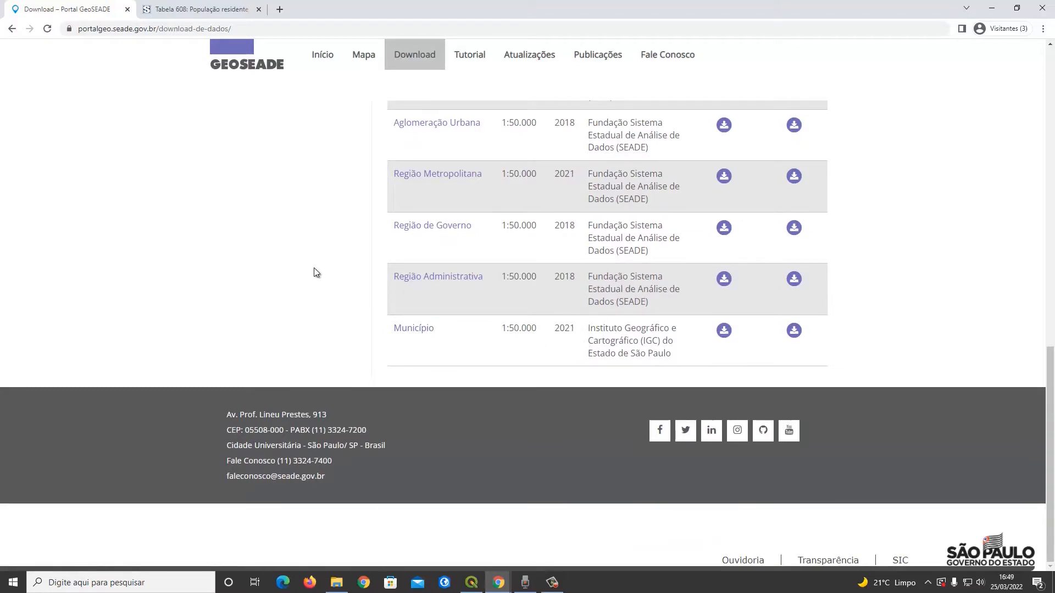
pyautogui.scroll(15, 314, 269)
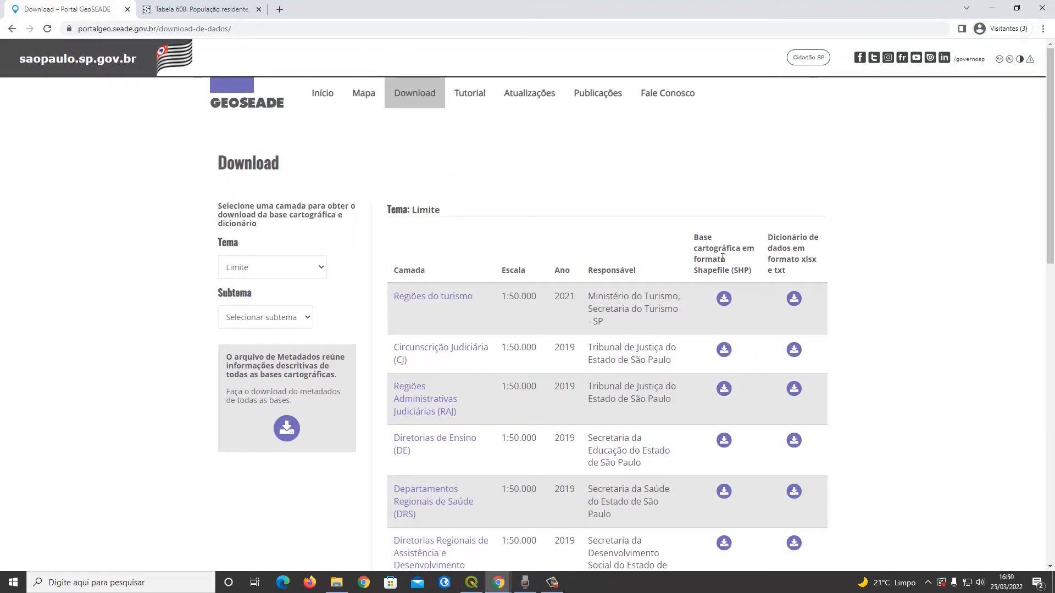
pyautogui.scroll(-15, 700, 281)
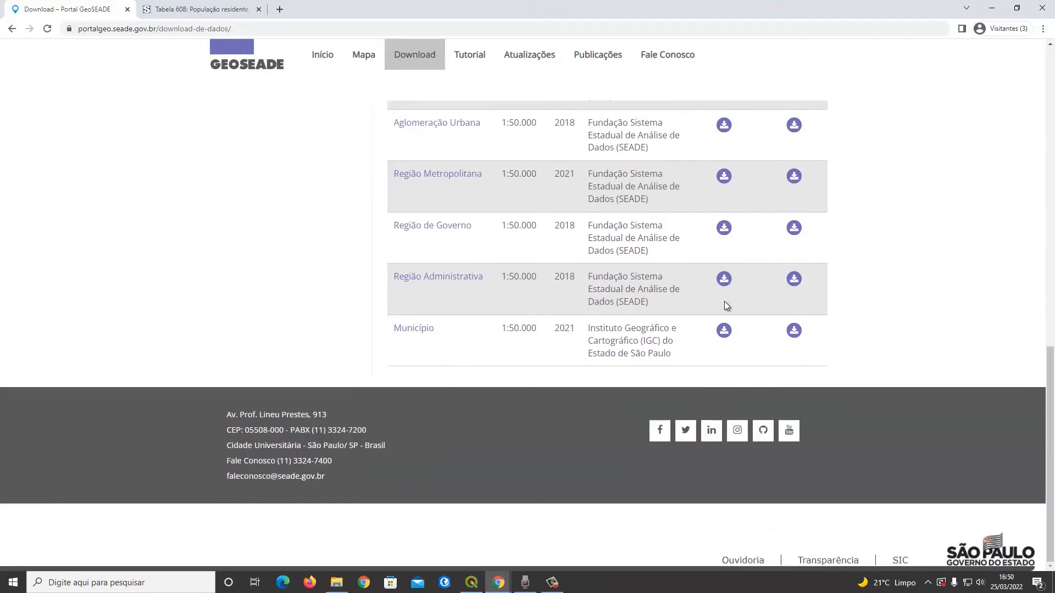
pyautogui.click(725, 331)
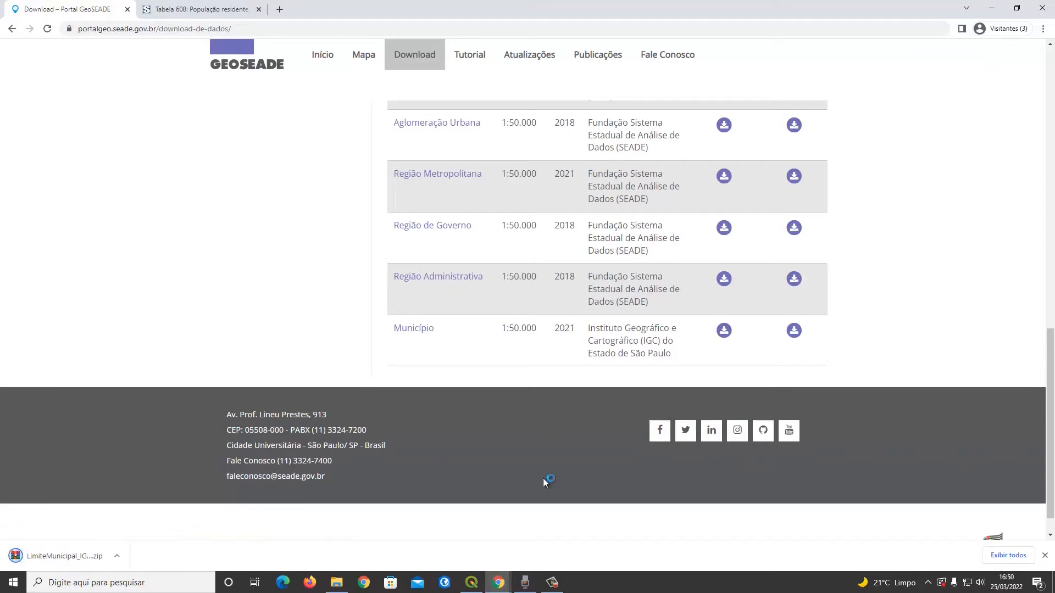
# Locate the downloaded LimiteMunicipal_IGC (2).zip in its folder and extract it into a folder of the same name
pyautogui.click(987, 555)
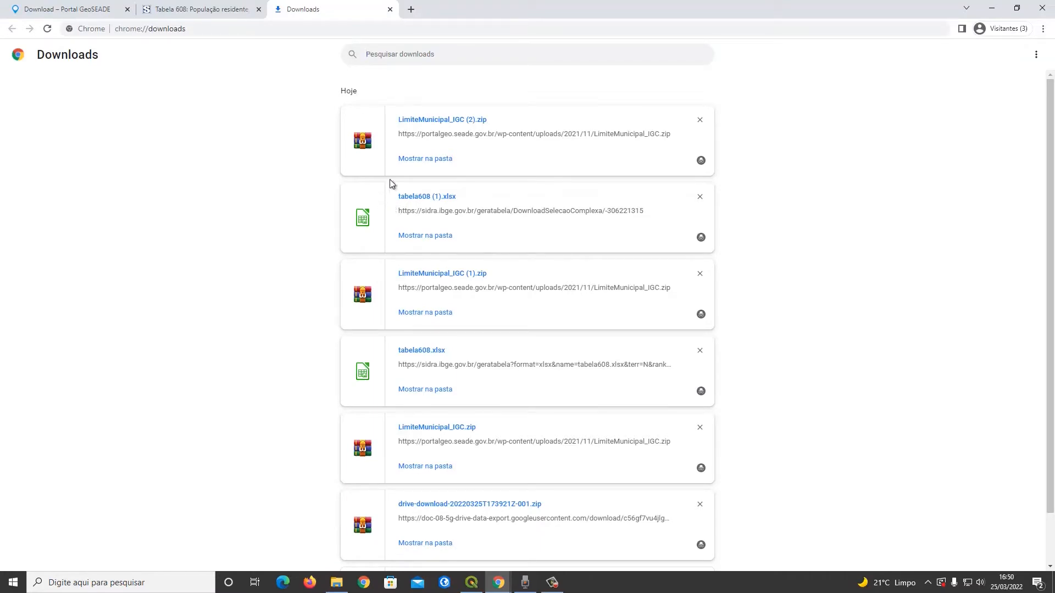
pyautogui.click(413, 162)
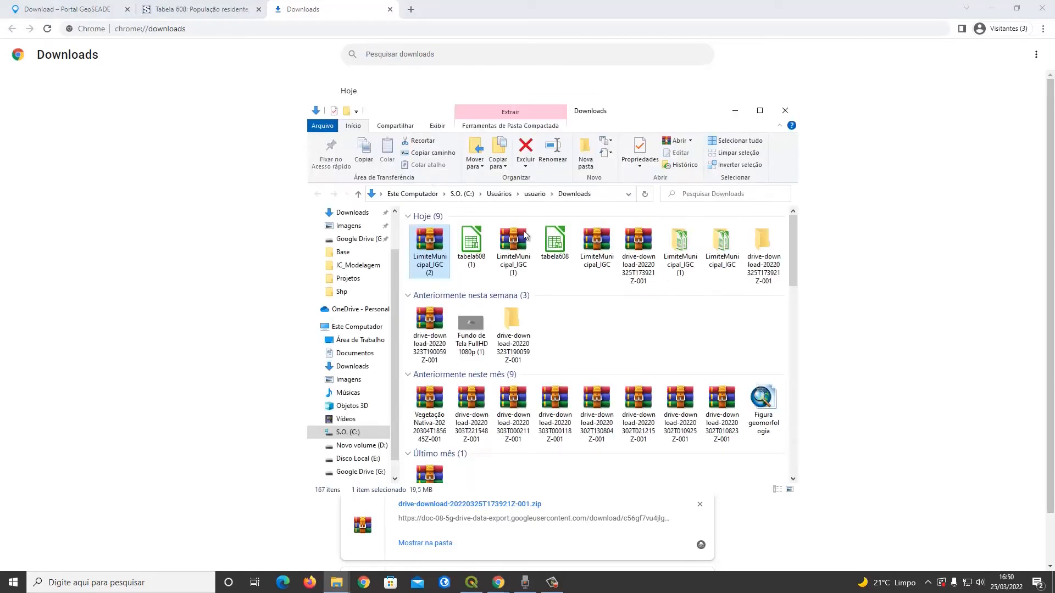
pyautogui.rightClick(435, 254)
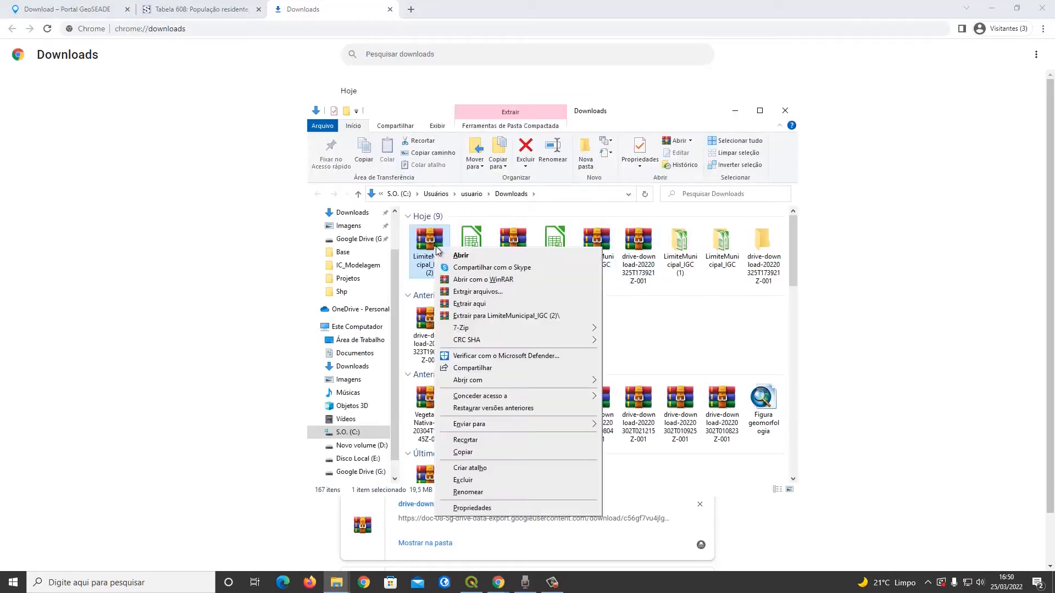
pyautogui.click(483, 311)
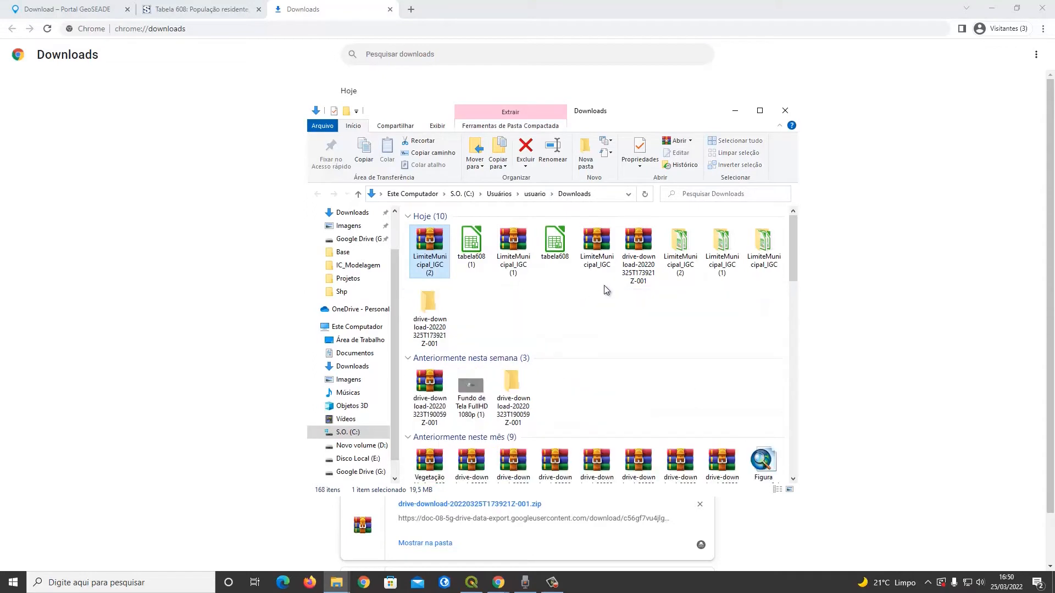
# Open the extracted LimiteMunicipal_IGC folder and copy all of its files
pyautogui.doubleClick(764, 258)
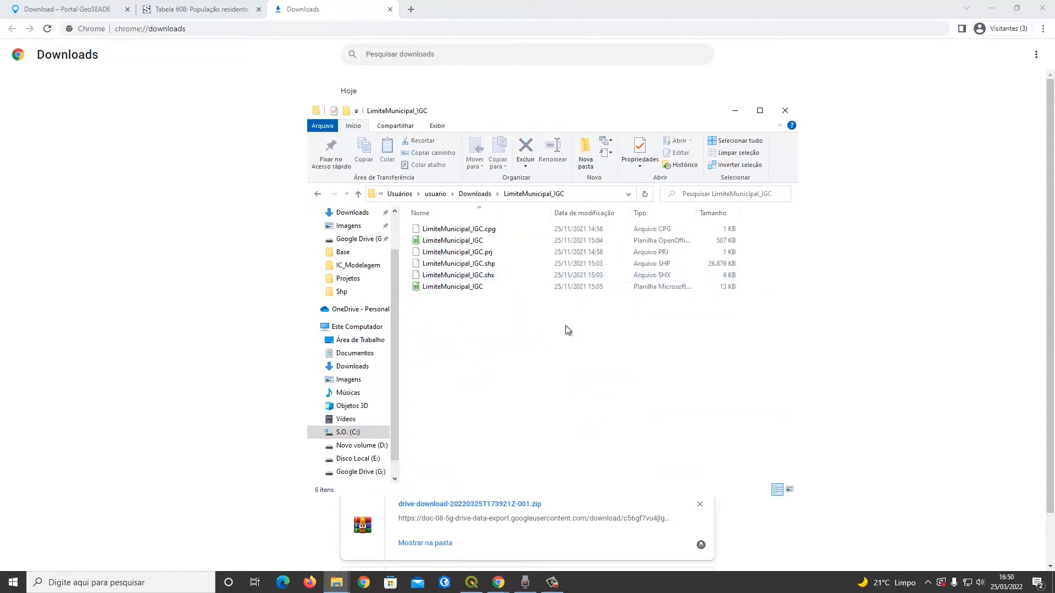
pyautogui.moveTo(485, 332); pyautogui.dragTo(459, 225)
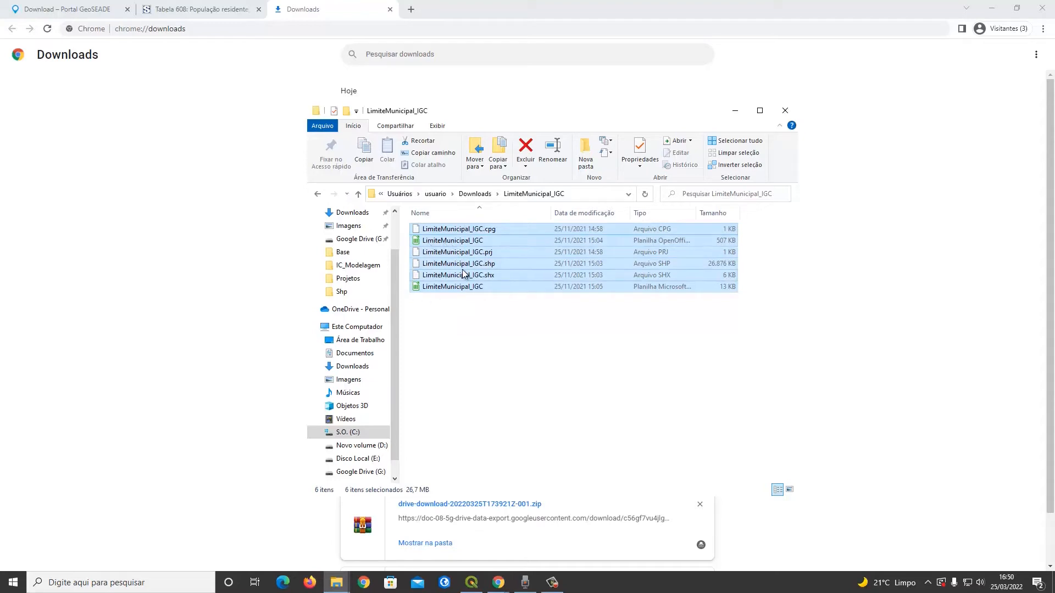
pyautogui.hotkey('ctrl', 'c')
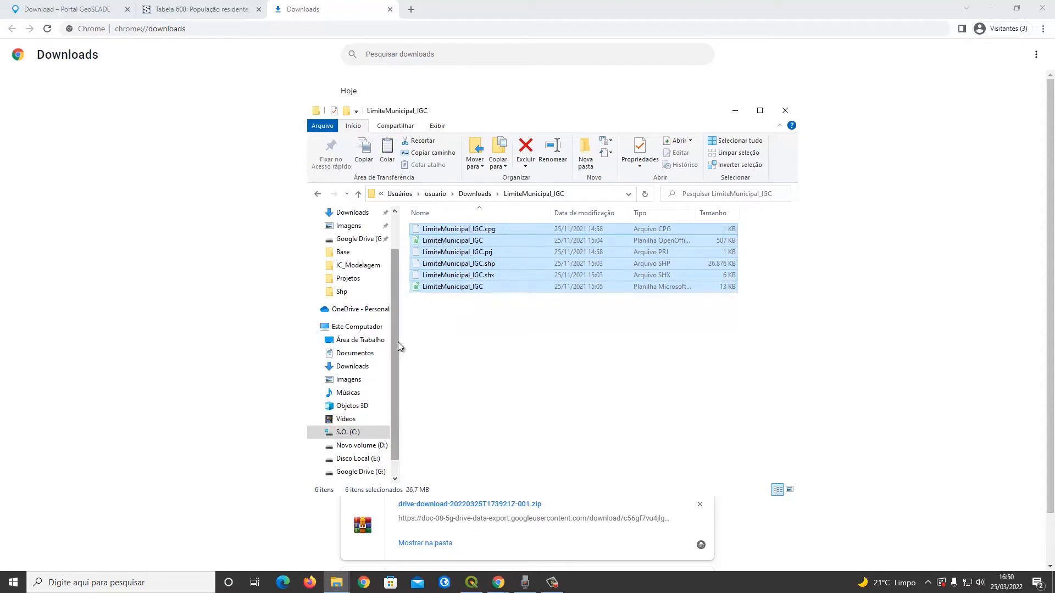
# Browse to the Shp folder inside SIG Geotecnologias on drive C:, look through its files and return to the browser
pyautogui.click(367, 342)
pyautogui.click(355, 327)
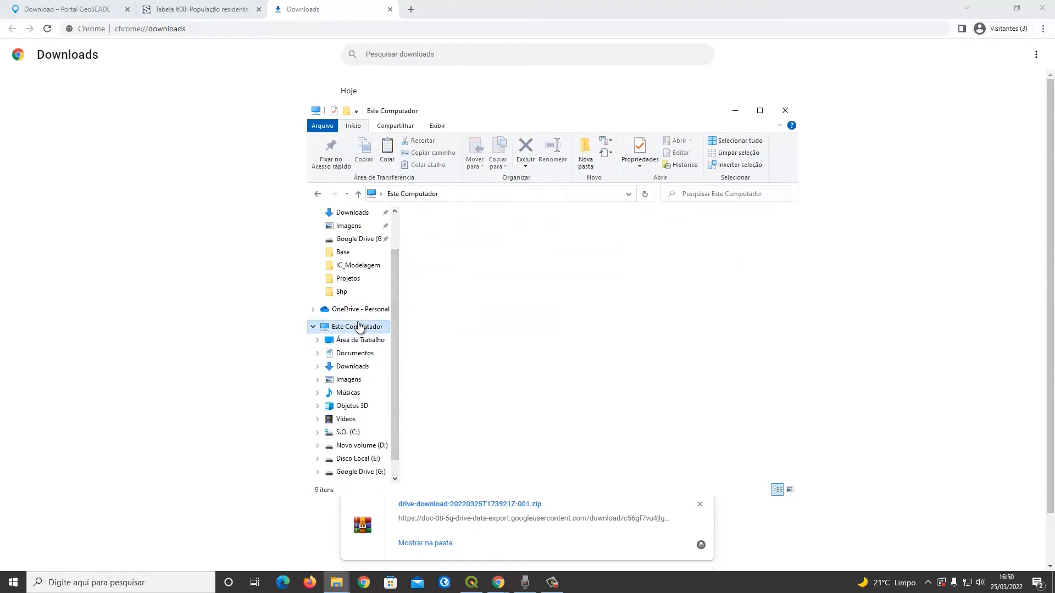
pyautogui.click(469, 372)
pyautogui.doubleClick(469, 368)
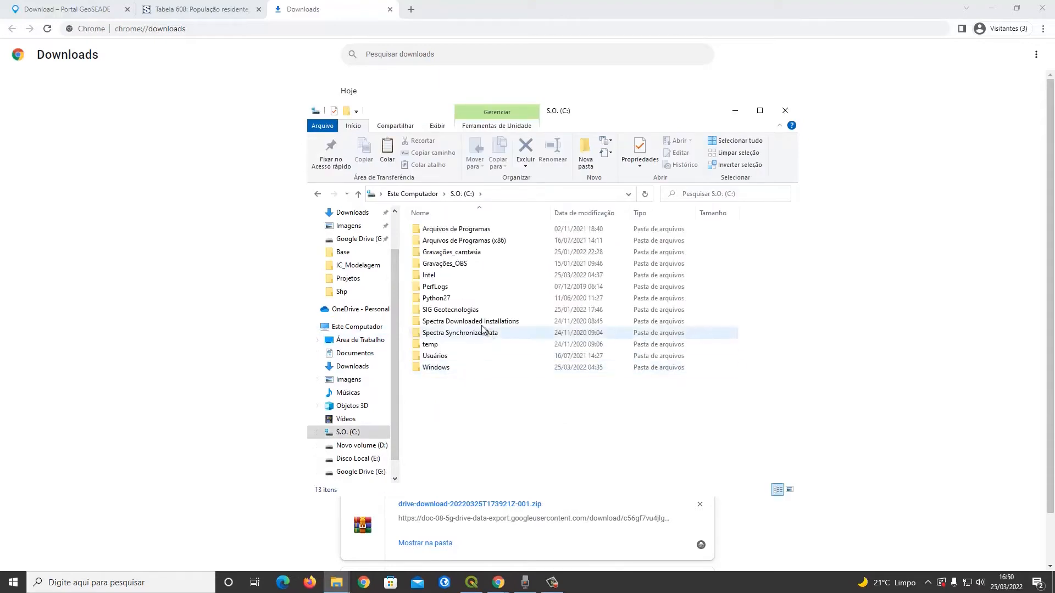
pyautogui.doubleClick(453, 308)
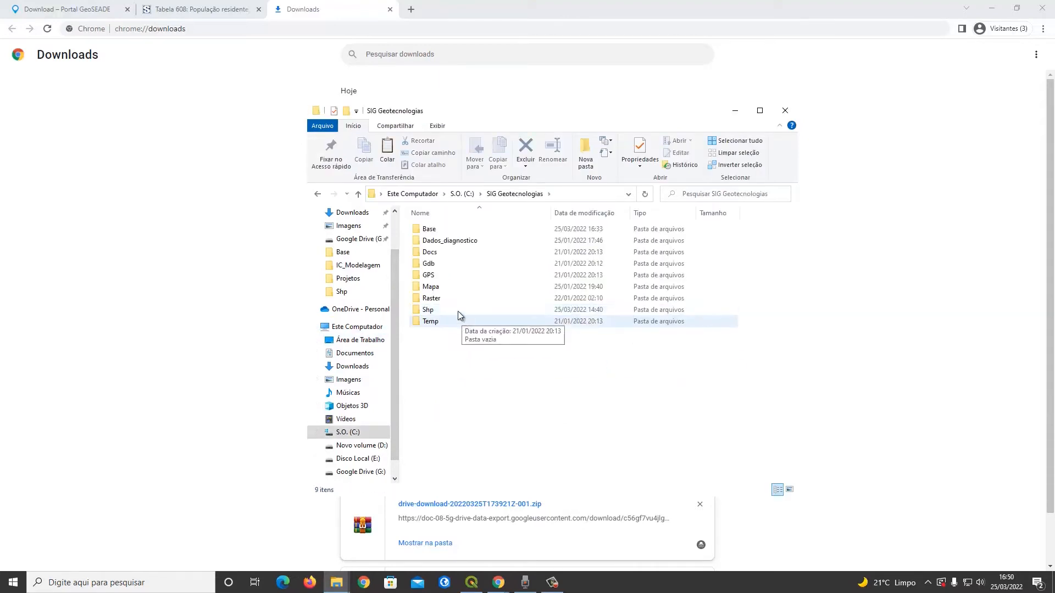
pyautogui.click(447, 309)
pyautogui.doubleClick(448, 308)
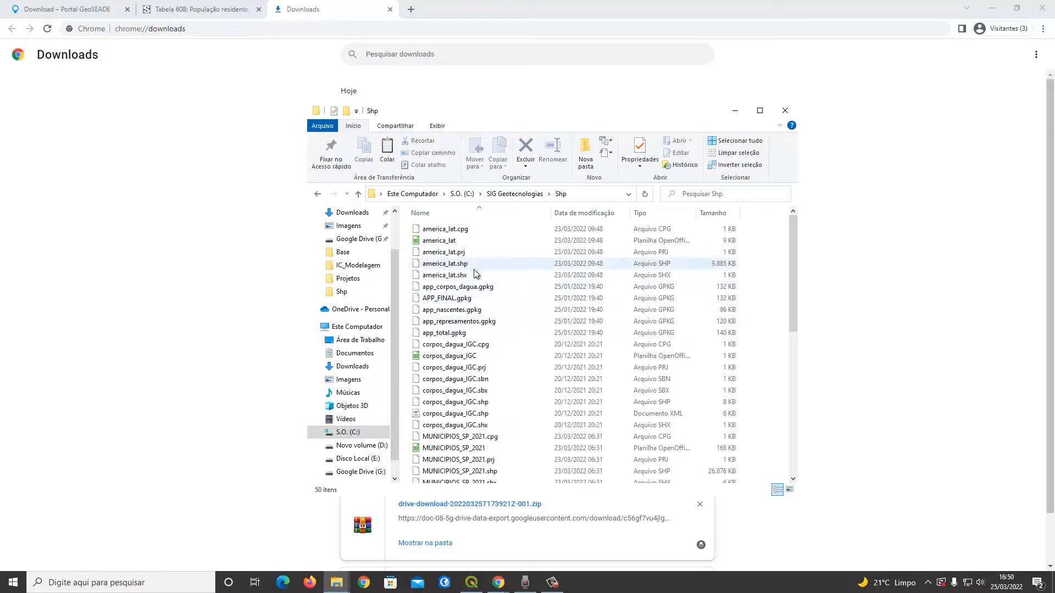
pyautogui.scroll(-2, 475, 280)
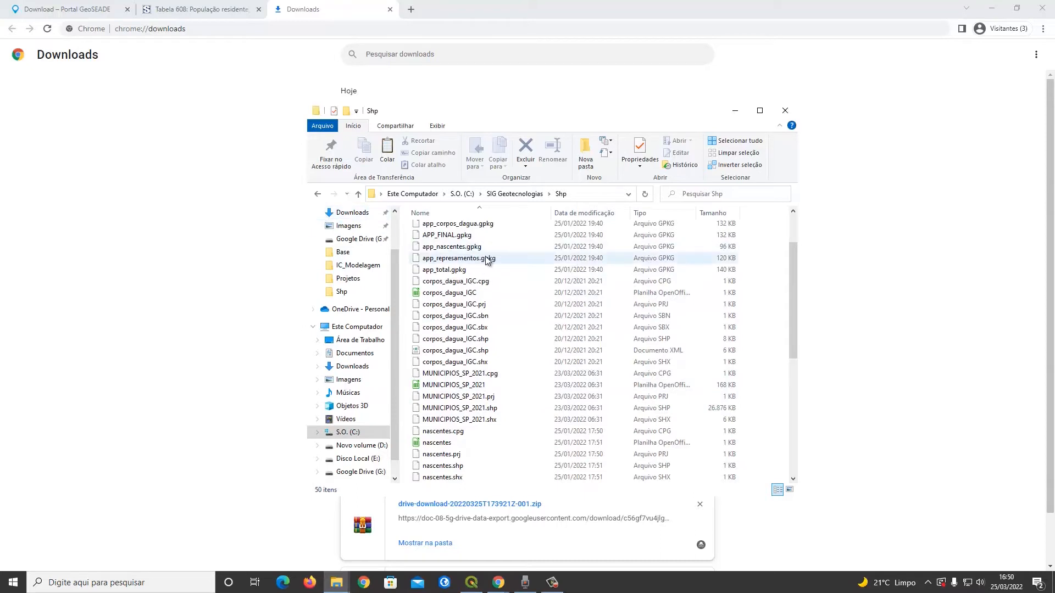
pyautogui.click(317, 193)
pyautogui.click(237, 192)
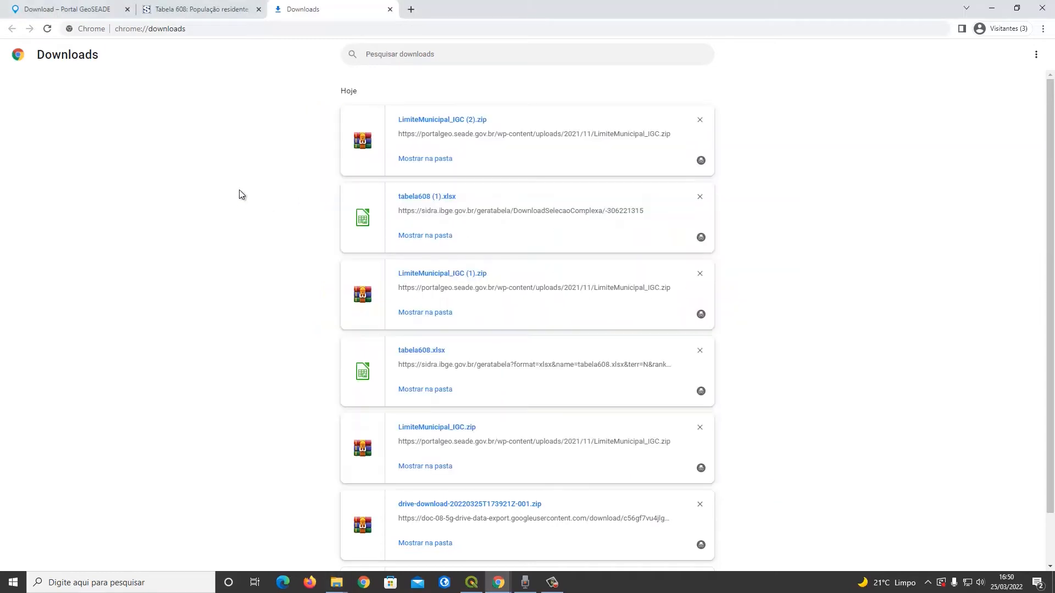
# Close the browser's Downloads page, search for "ibge" in place of the GeoSeade page and open the IBGE portal
pyautogui.click(390, 10)
pyautogui.click(234, 15)
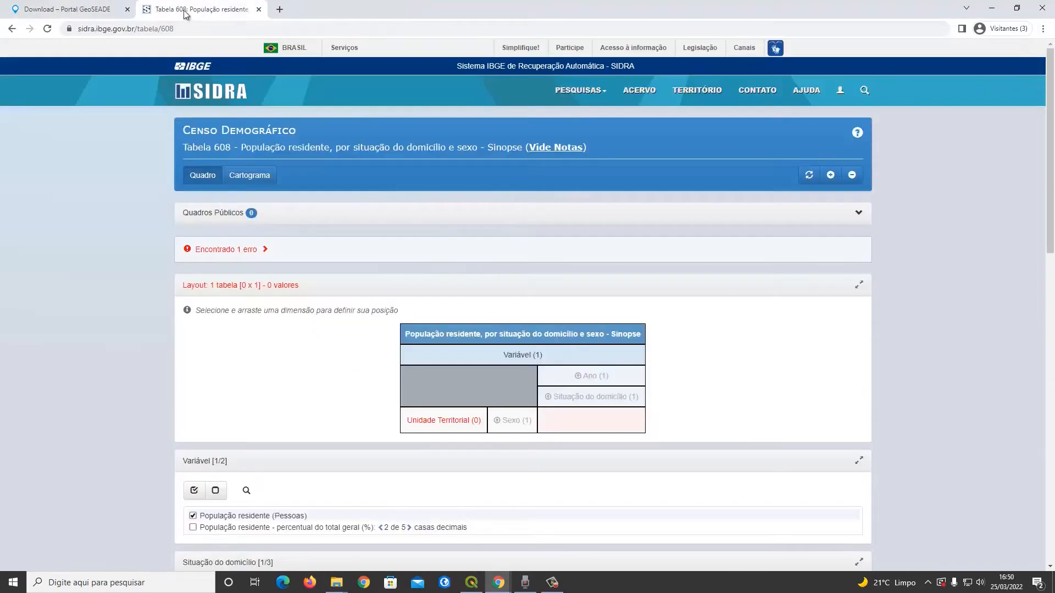
pyautogui.click(100, 7)
pyautogui.click(128, 29)
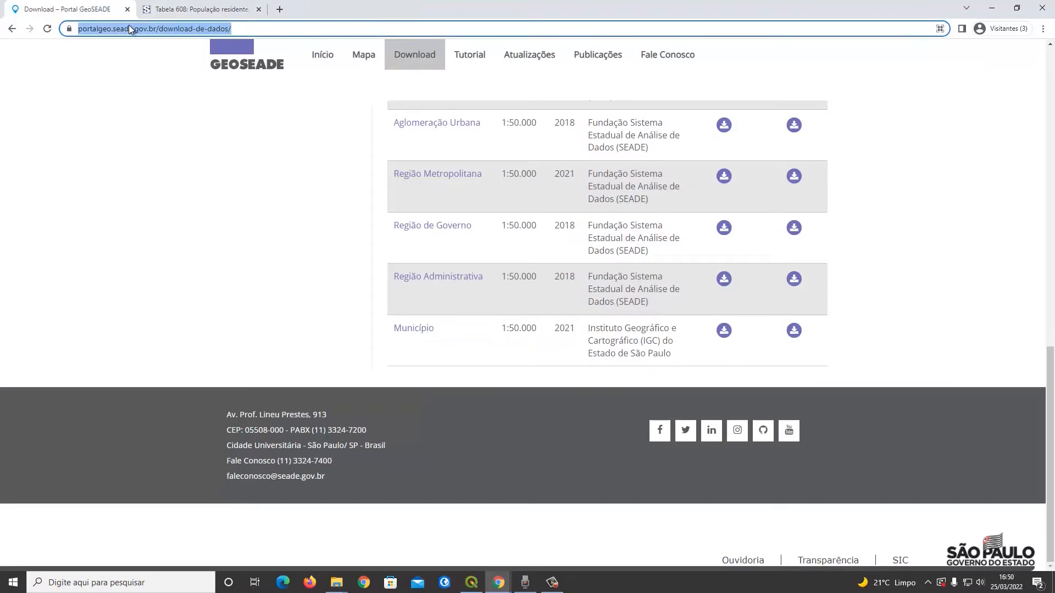
pyautogui.write('ibge')
pyautogui.press('Return')
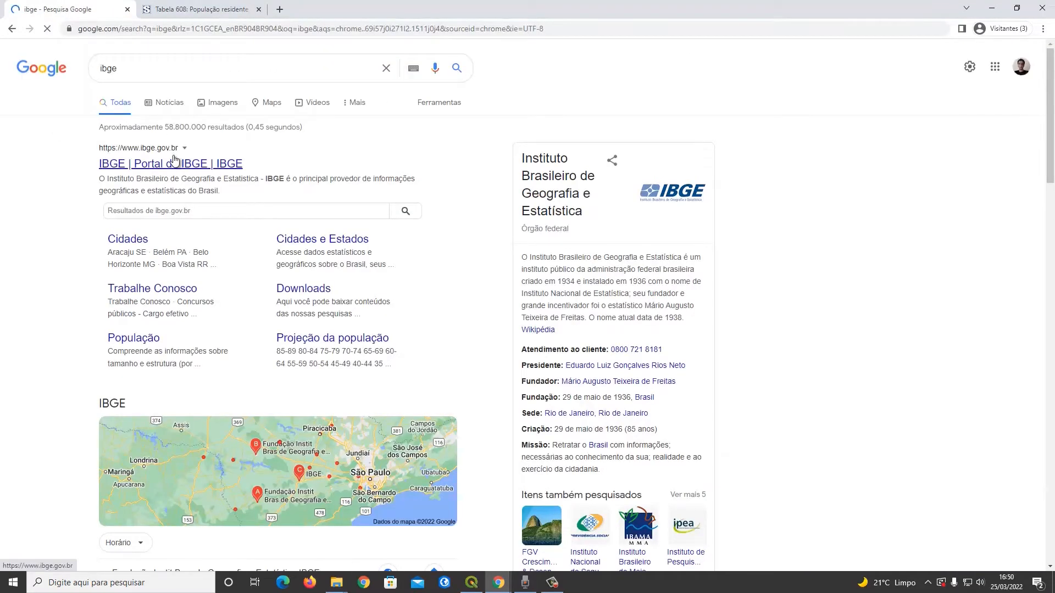
pyautogui.click(174, 163)
# Open the SIDRA site from the Nossos sites section of the IBGE portal
pyautogui.scroll(-10, 187, 190)
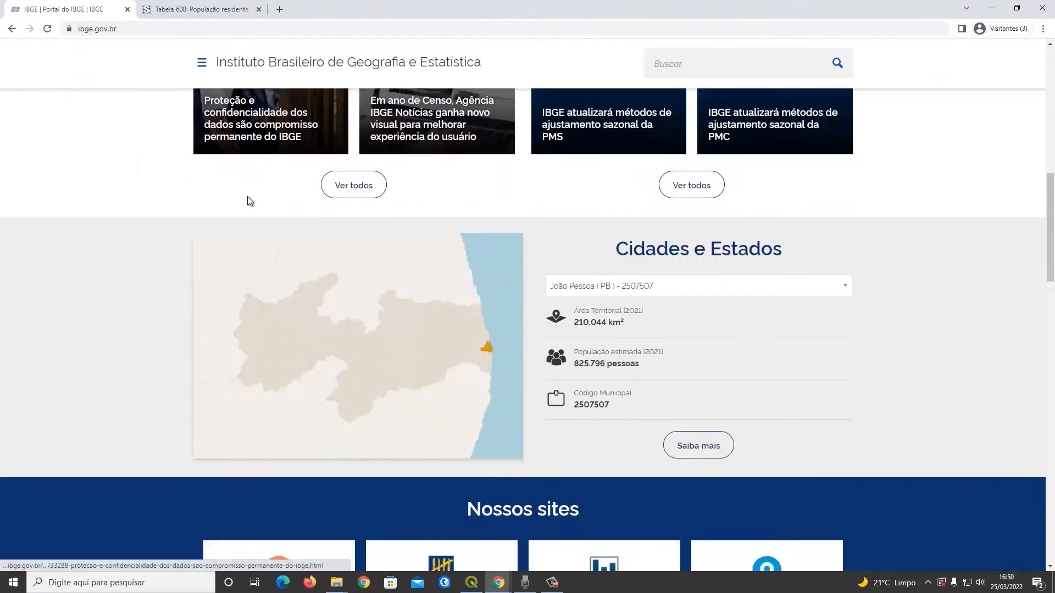
pyautogui.scroll(-8, 270, 200)
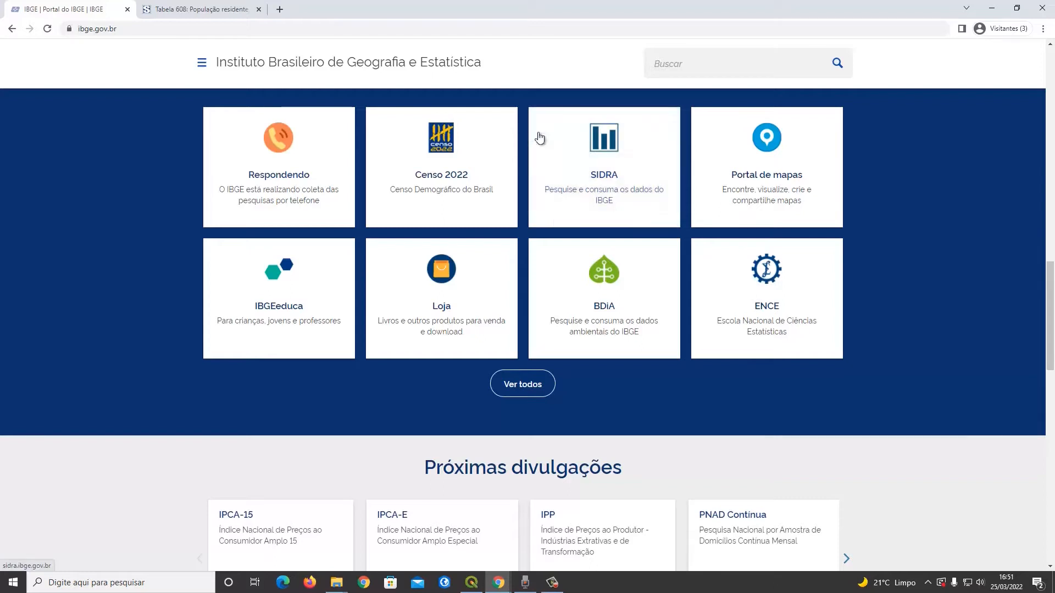
pyautogui.click(605, 164)
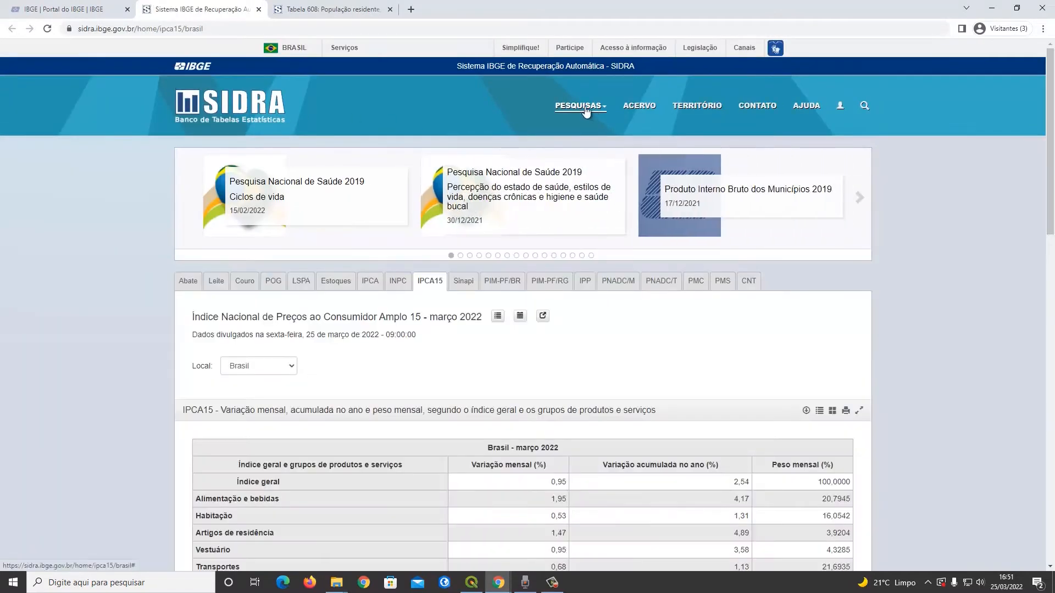
# Open the Censo Demográfico survey from SIDRA's População surveys
pyautogui.click(581, 106)
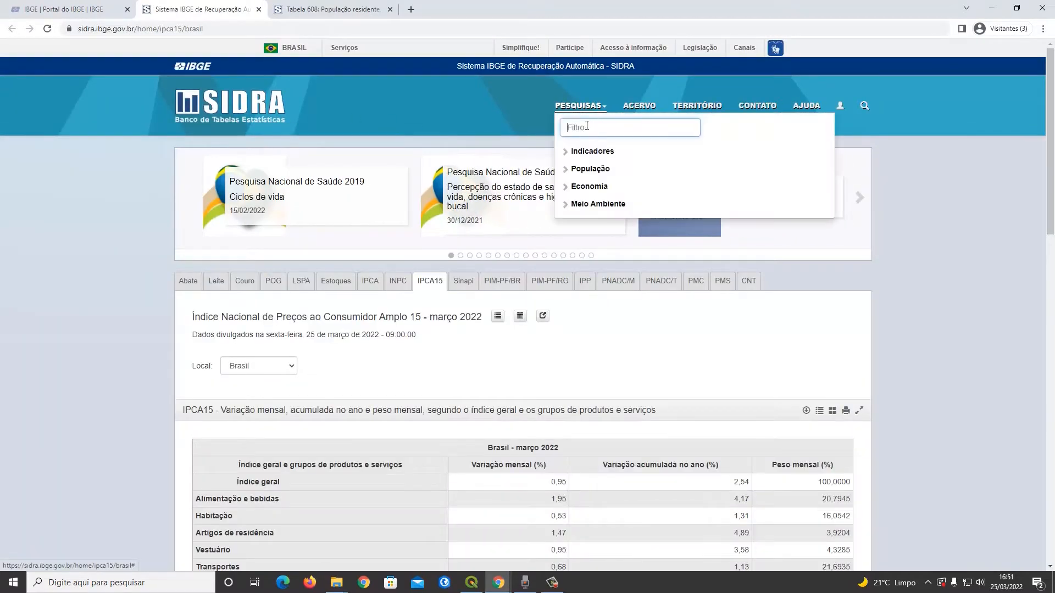
pyautogui.click(595, 170)
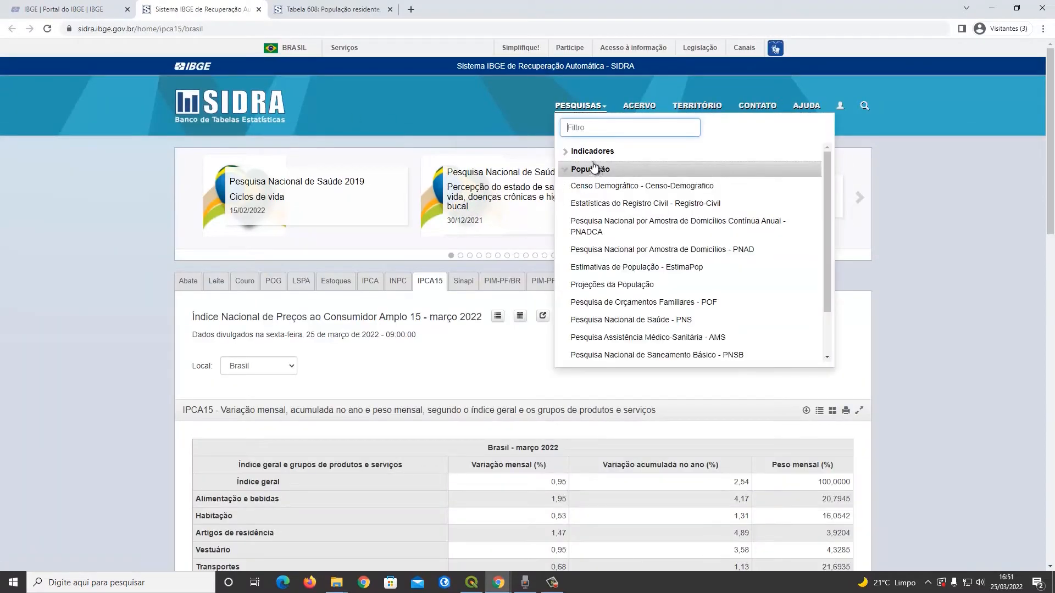
pyautogui.click(618, 191)
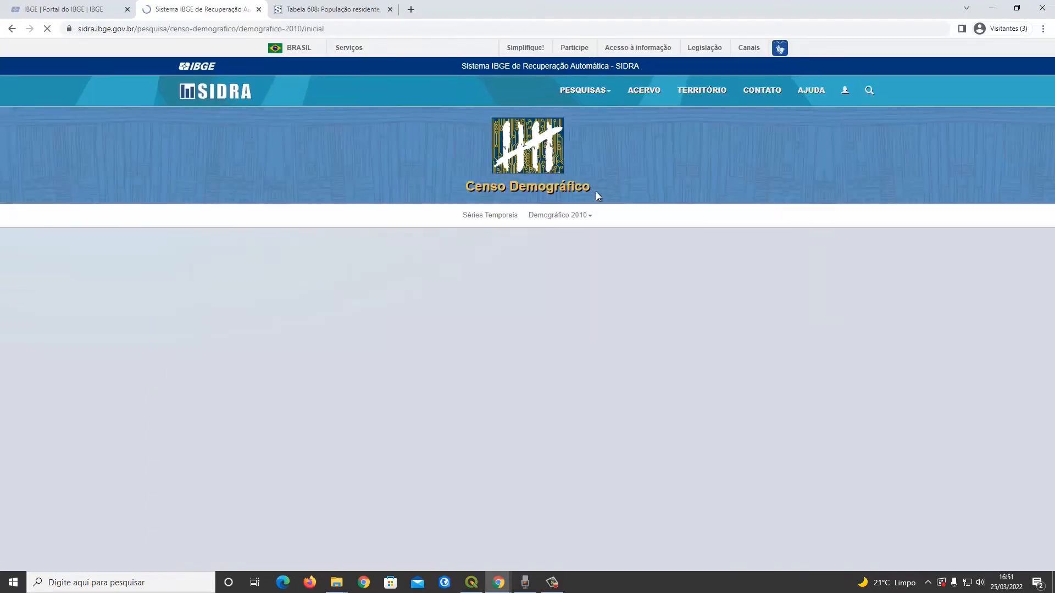
# Open the Sinopse tables of the Demográfico 2010 census and go to table 608 in the População section
pyautogui.click(463, 222)
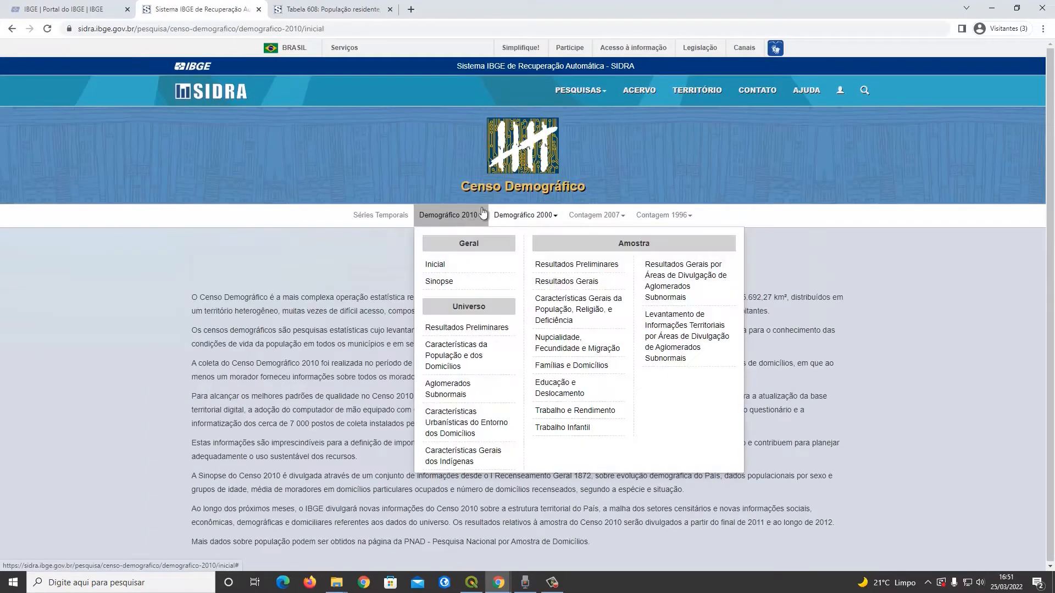
pyautogui.click(440, 280)
pyautogui.scroll(-5, 415, 272)
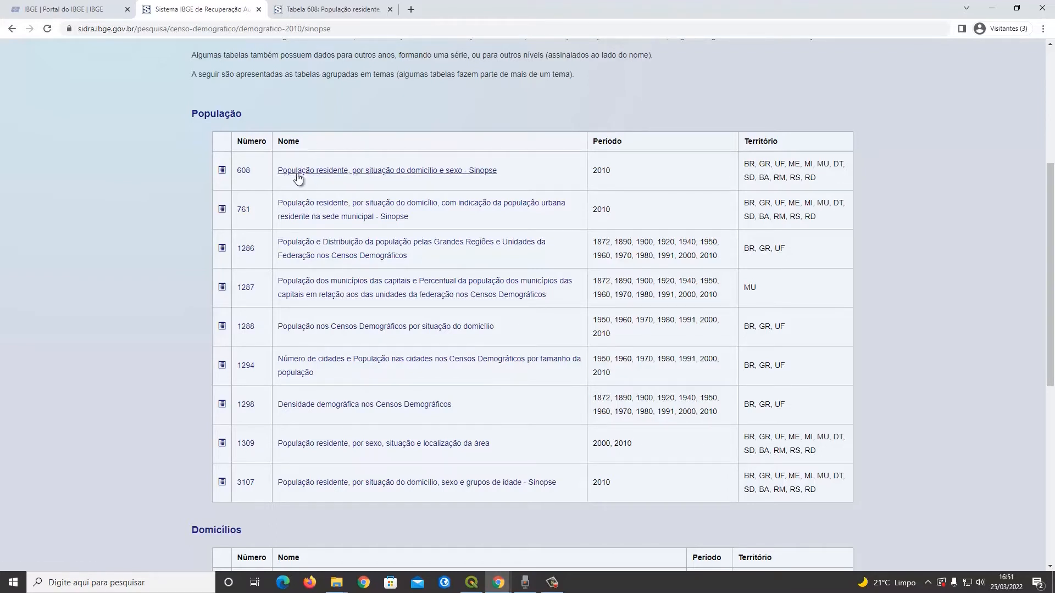
# Open table 608, População residente por situação do domicílio e sexo, and look over its selection options
pyautogui.click(391, 171)
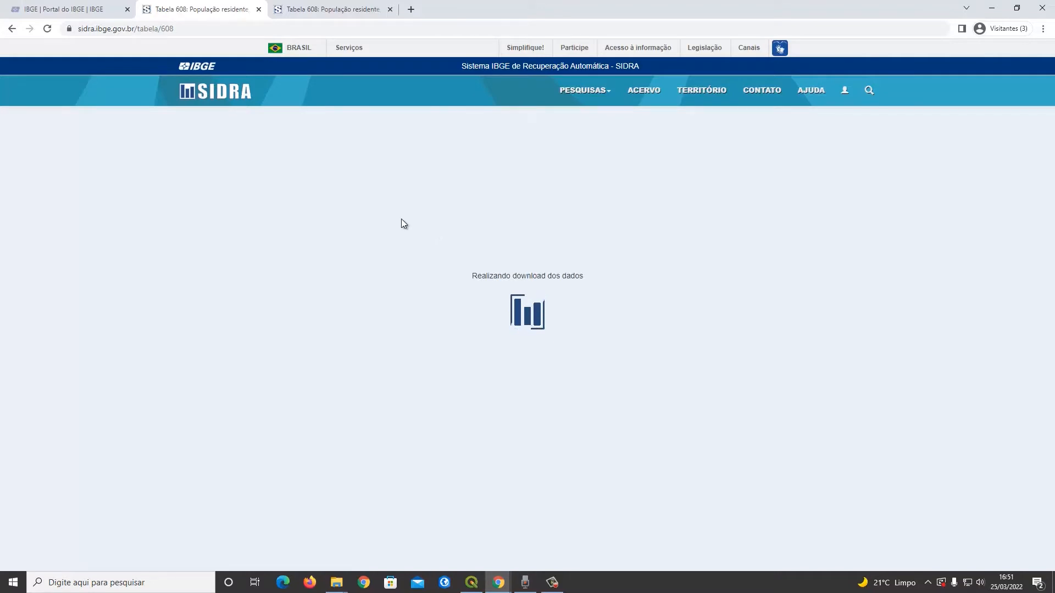
pyautogui.click(335, 11)
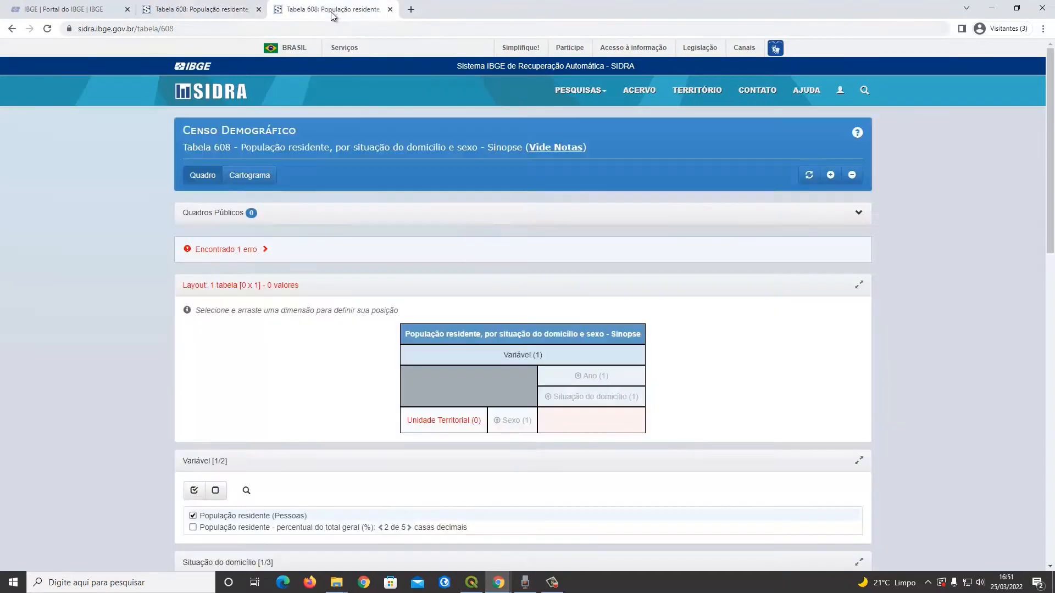
pyautogui.scroll(-3, 118, 216)
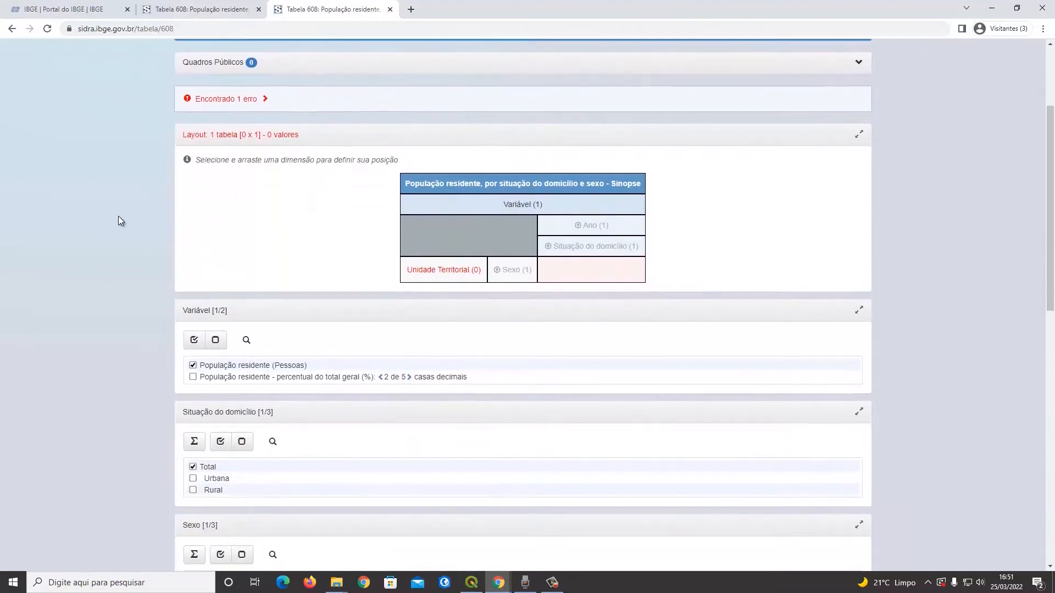
pyautogui.scroll(3, 159, 197)
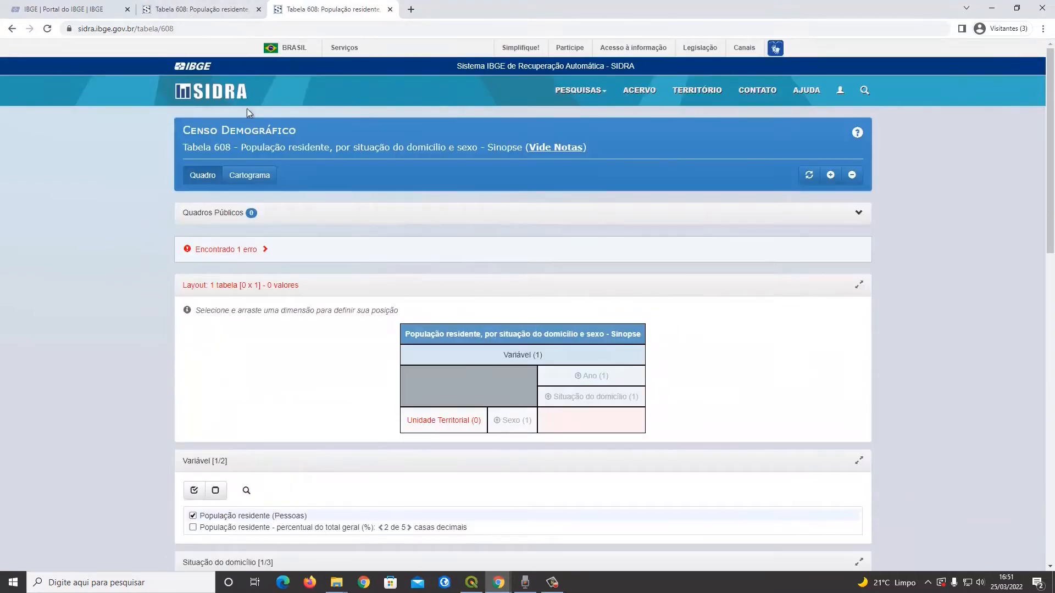
# Include Urbana in addition to Total for Situação do domicílio in table 608
pyautogui.scroll(-2, 265, 220)
pyautogui.scroll(-1, 265, 216)
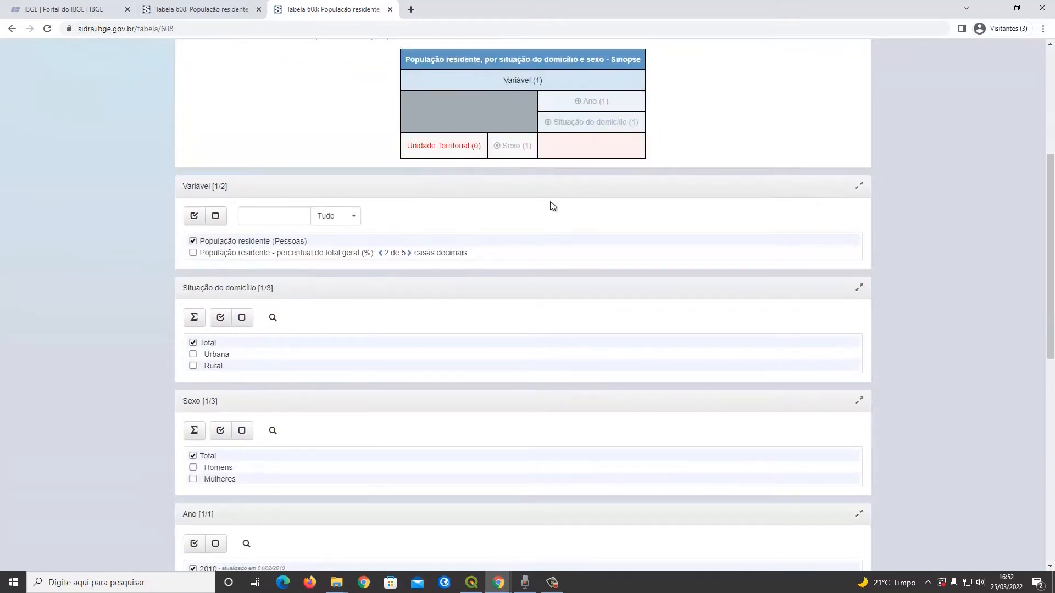
pyautogui.scroll(-2, 549, 201)
pyautogui.scroll(-1, 178, 161)
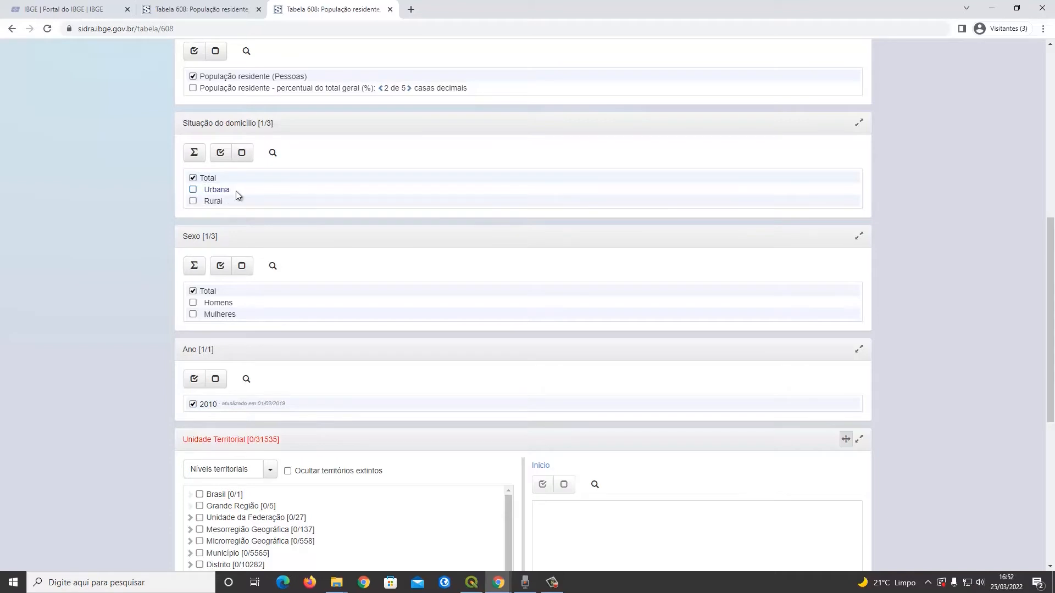
pyautogui.click(193, 191)
# Select the Município level under Unidade Territorial and list its municipalities by Unidade da Federação
pyautogui.scroll(-2, 138, 221)
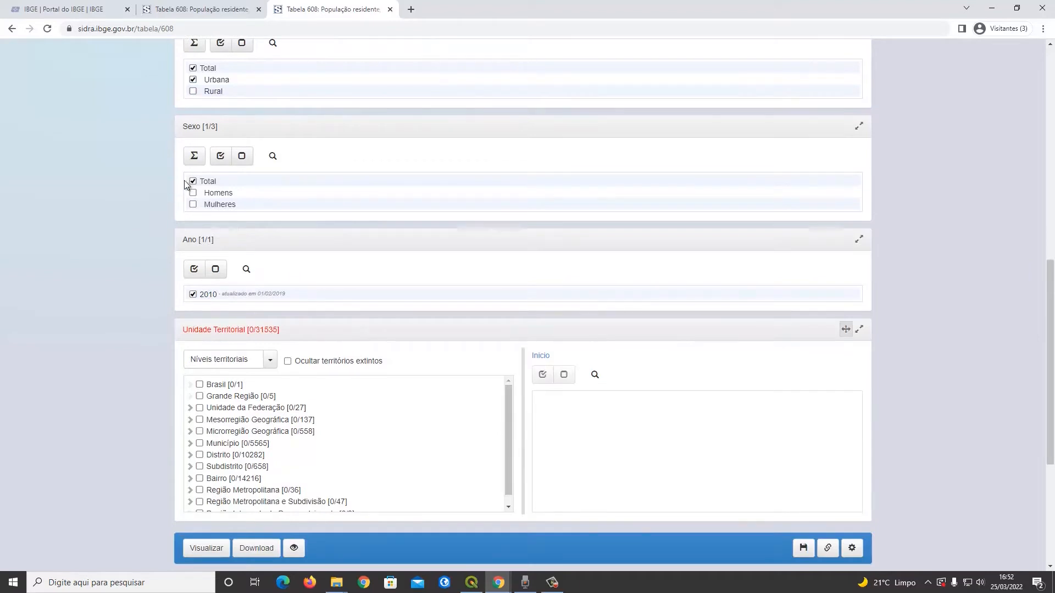
pyautogui.scroll(-1, 190, 164)
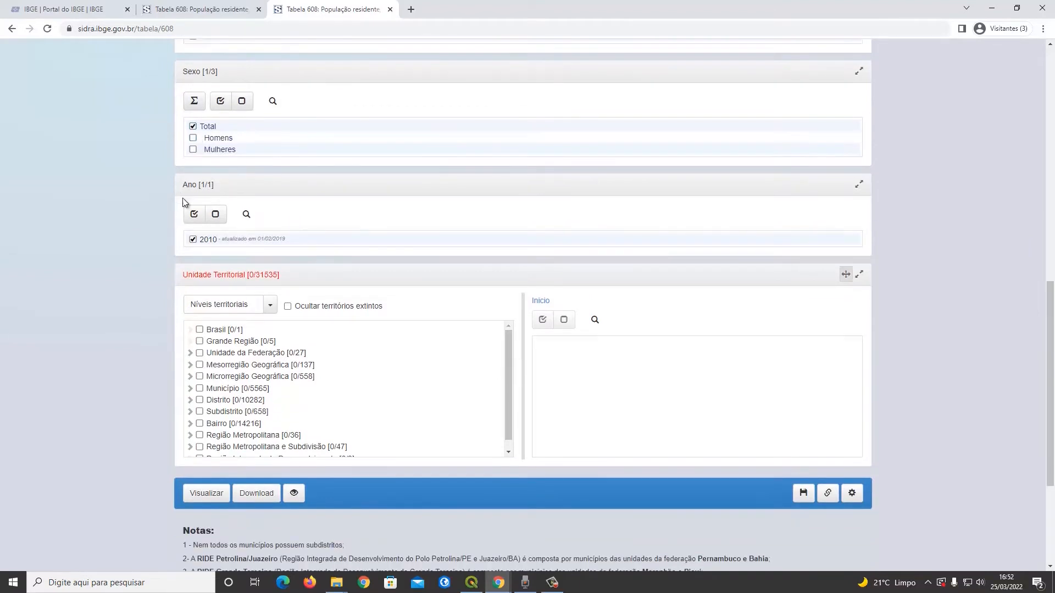
pyautogui.scroll(-3, 183, 202)
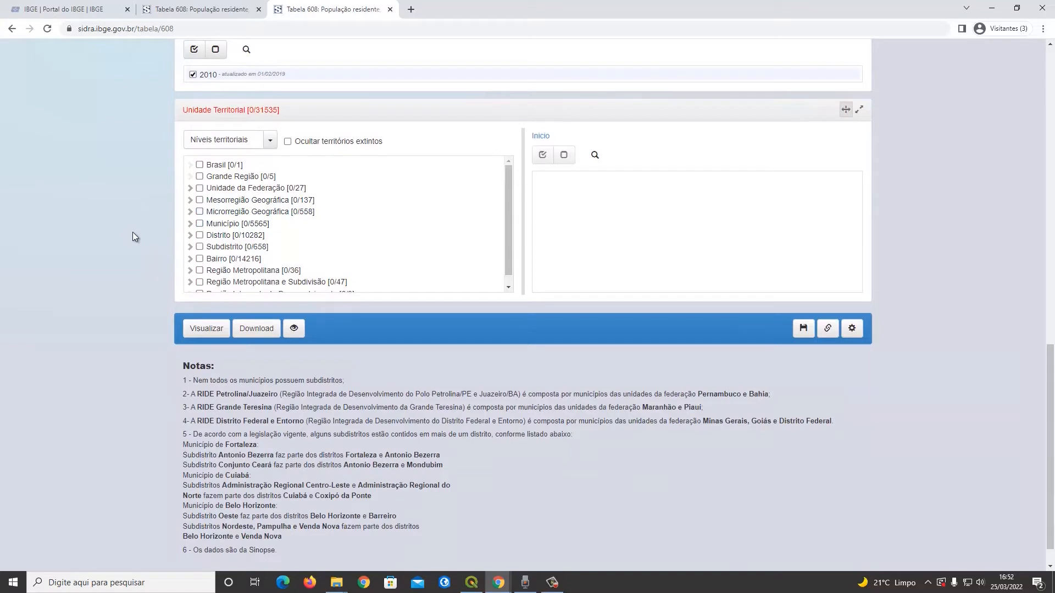
pyautogui.click(200, 224)
pyautogui.click(226, 224)
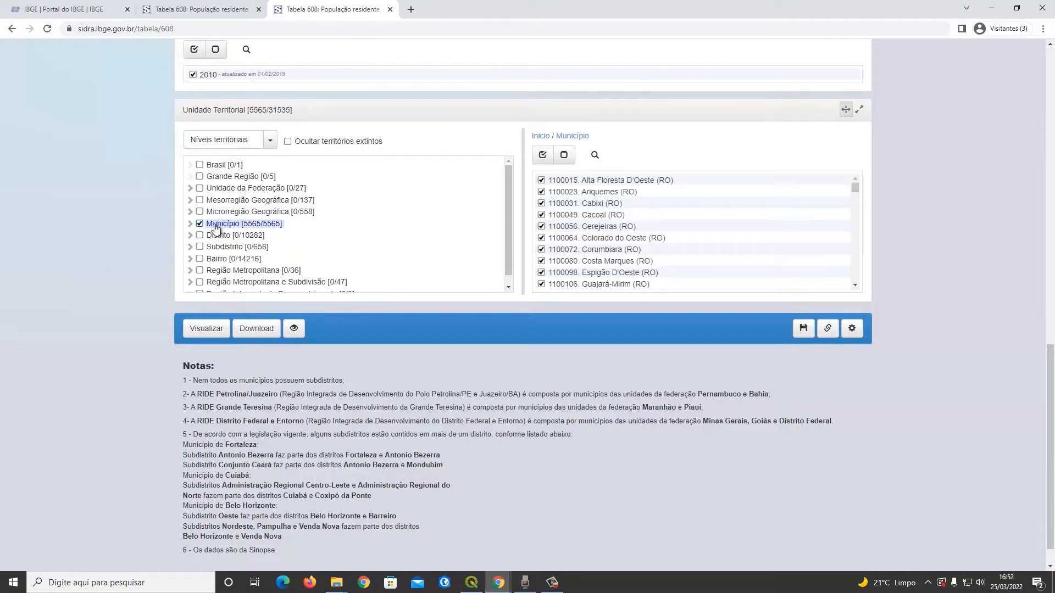
pyautogui.click(190, 224)
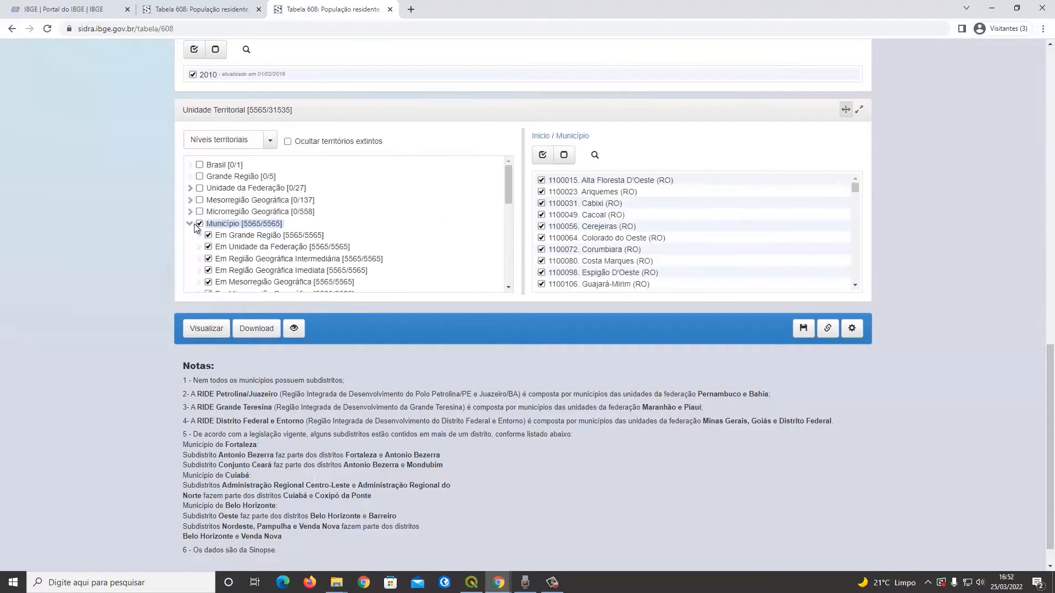
pyautogui.scroll(-1, 201, 231)
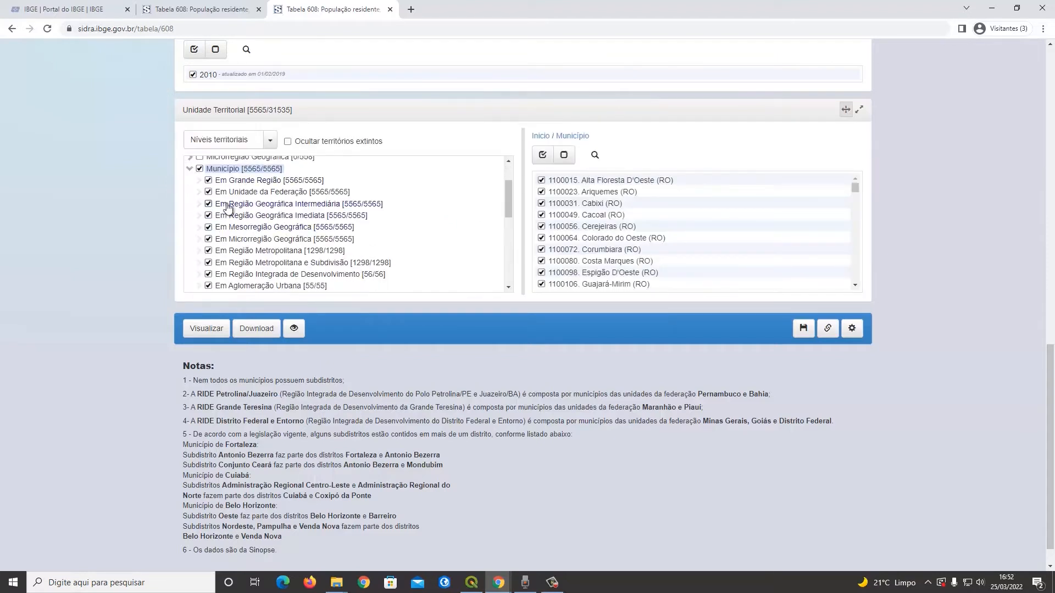
pyautogui.scroll(1, 237, 220)
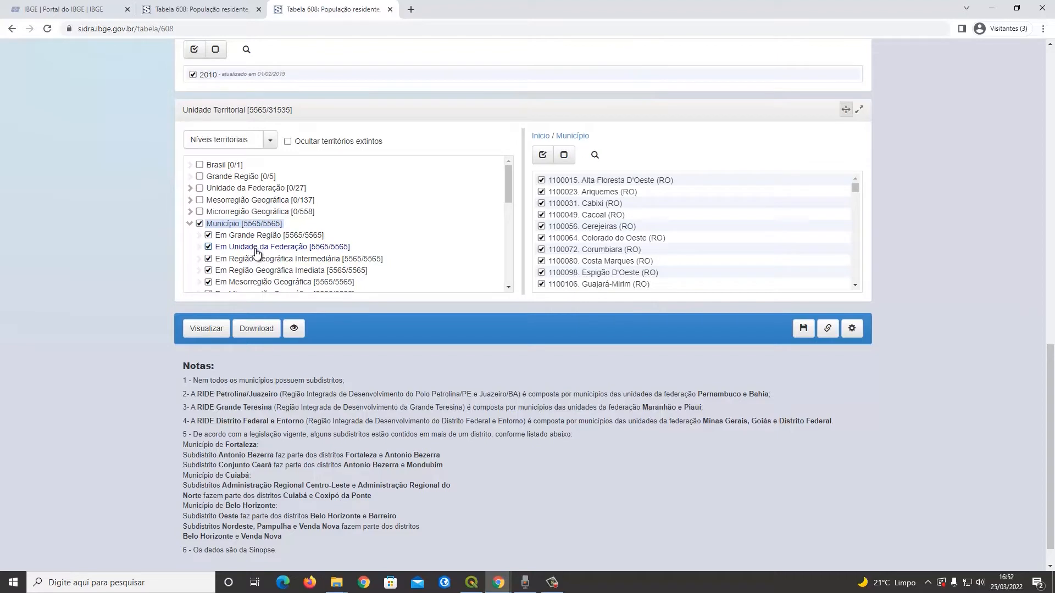
pyautogui.click(256, 248)
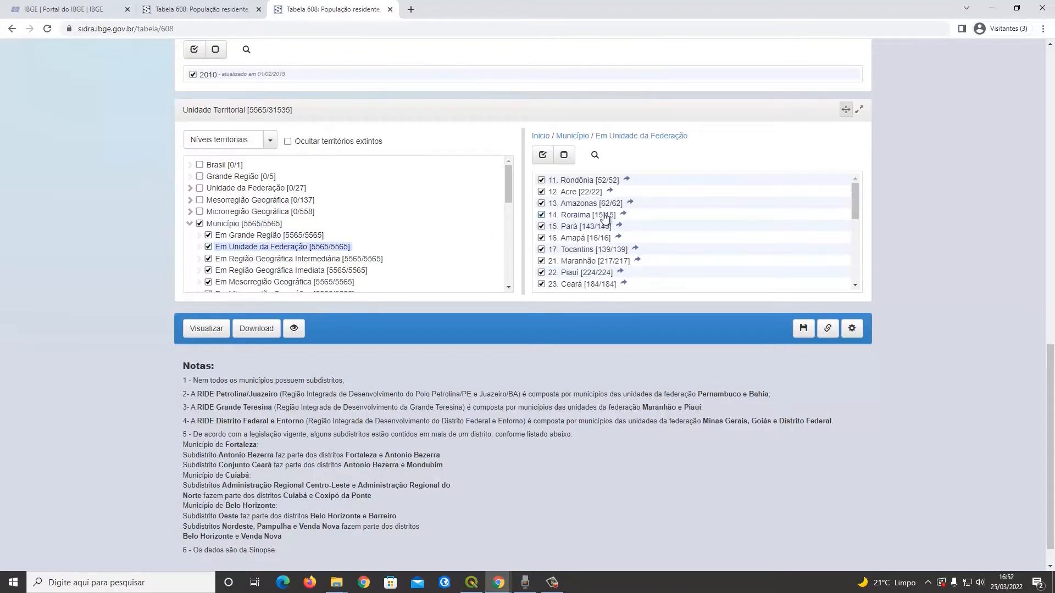
# Clear all states from the municipality selection and select only 35. São Paulo
pyautogui.scroll(-3, 593, 223)
pyautogui.scroll(-2, 593, 223)
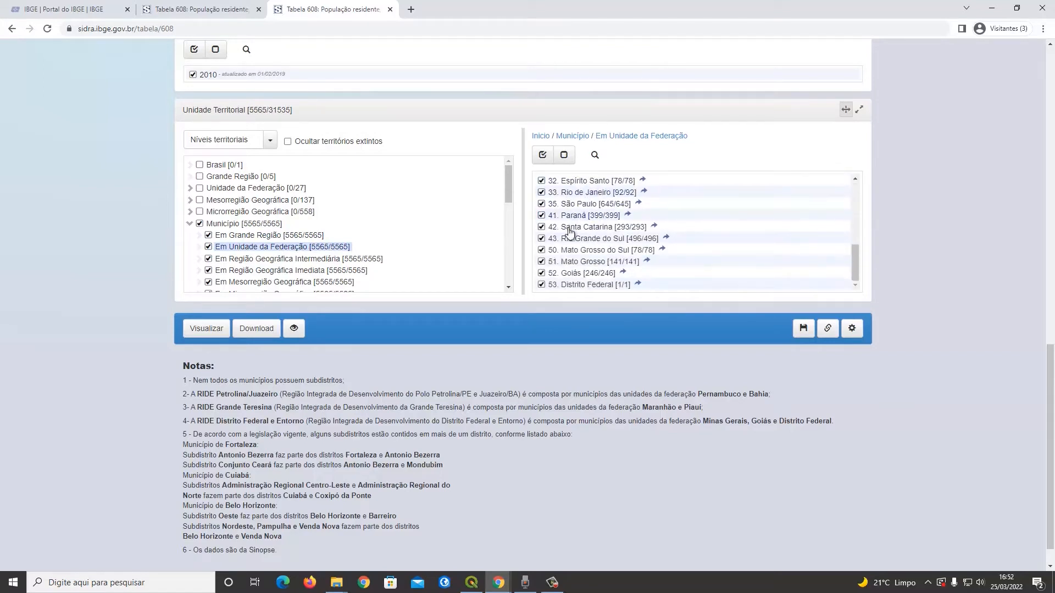
pyautogui.click(564, 156)
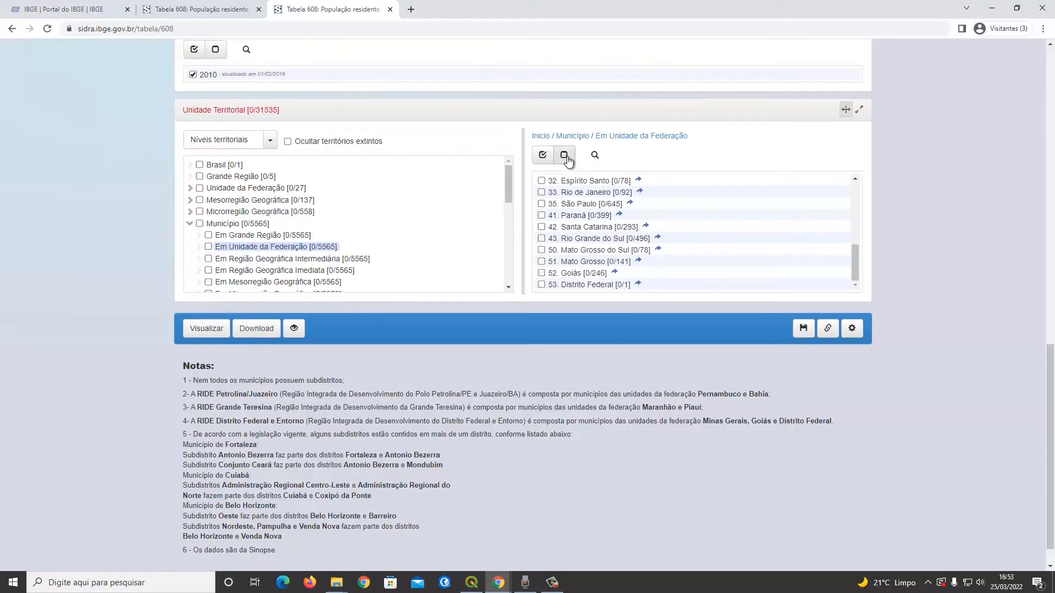
pyautogui.click(200, 224)
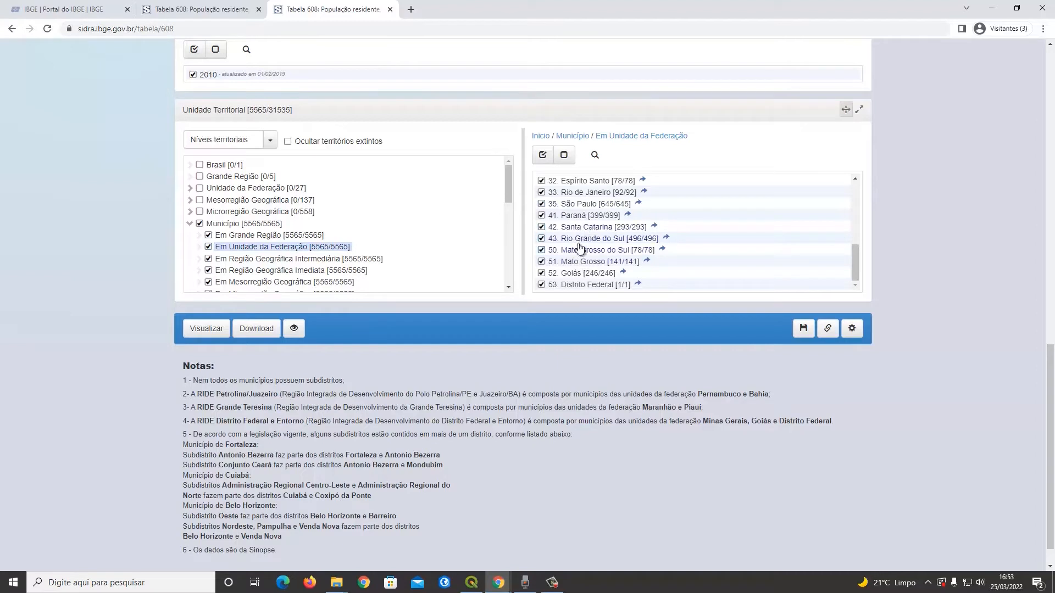
pyautogui.click(563, 155)
pyautogui.click(541, 204)
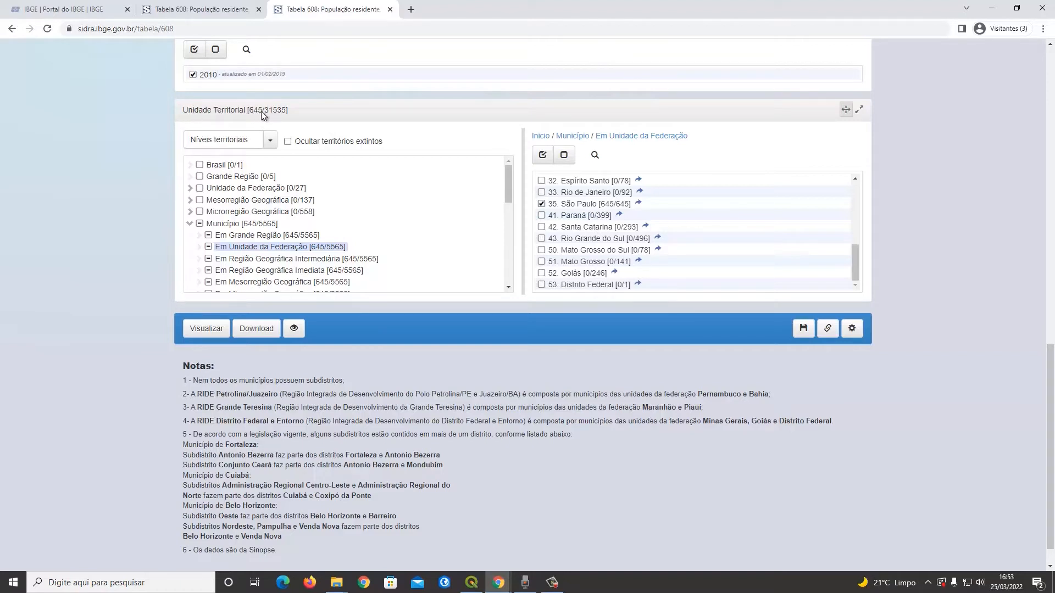
# Preview the resulting table of São Paulo municipalities, check its Total and Urbana population columns, and close the preview
pyautogui.scroll(-1, 201, 142)
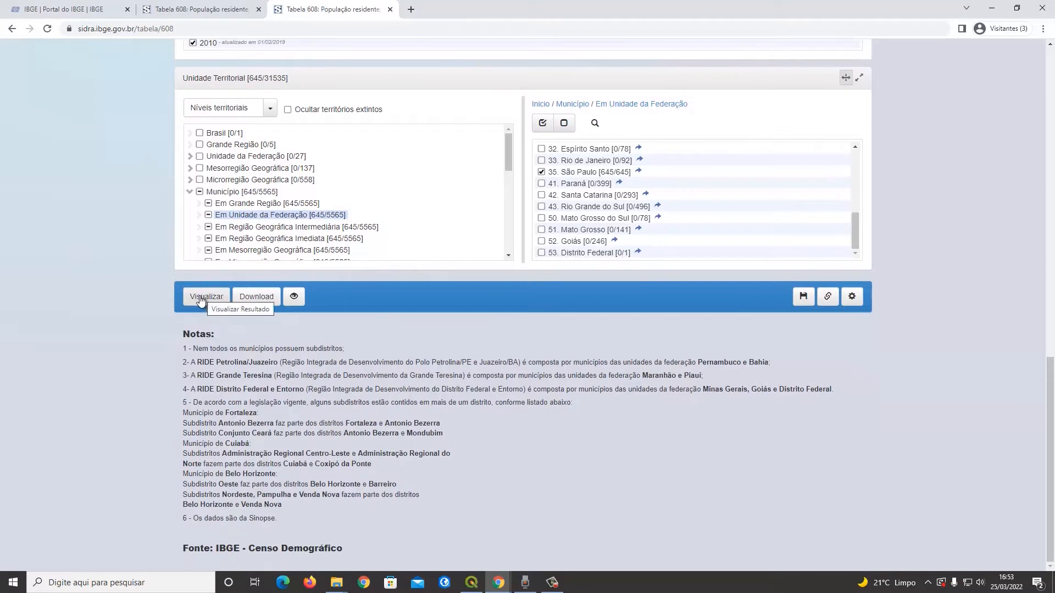
pyautogui.click(200, 299)
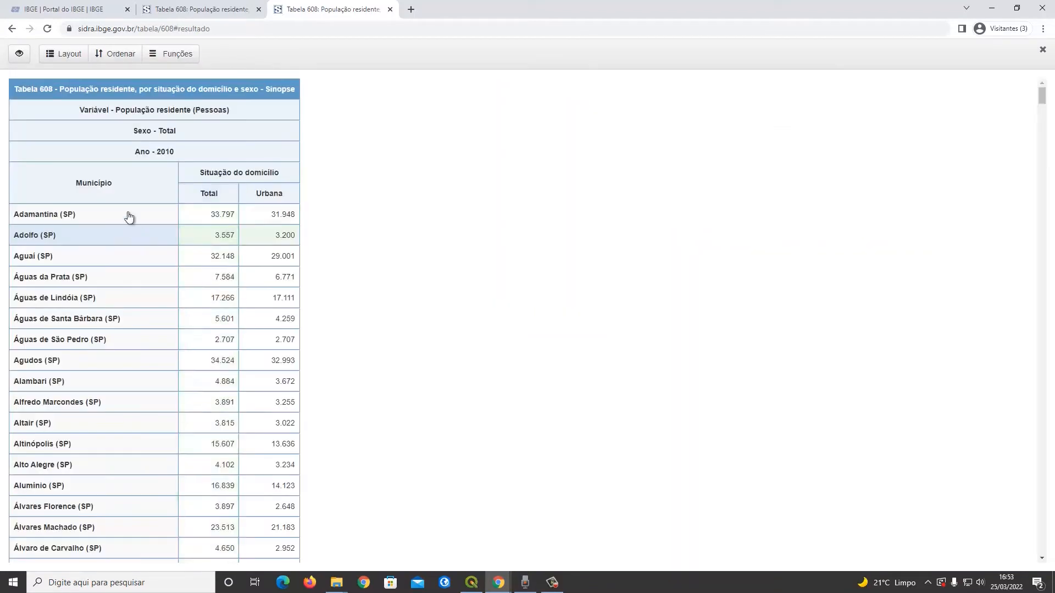
pyautogui.scroll(-6, 117, 198)
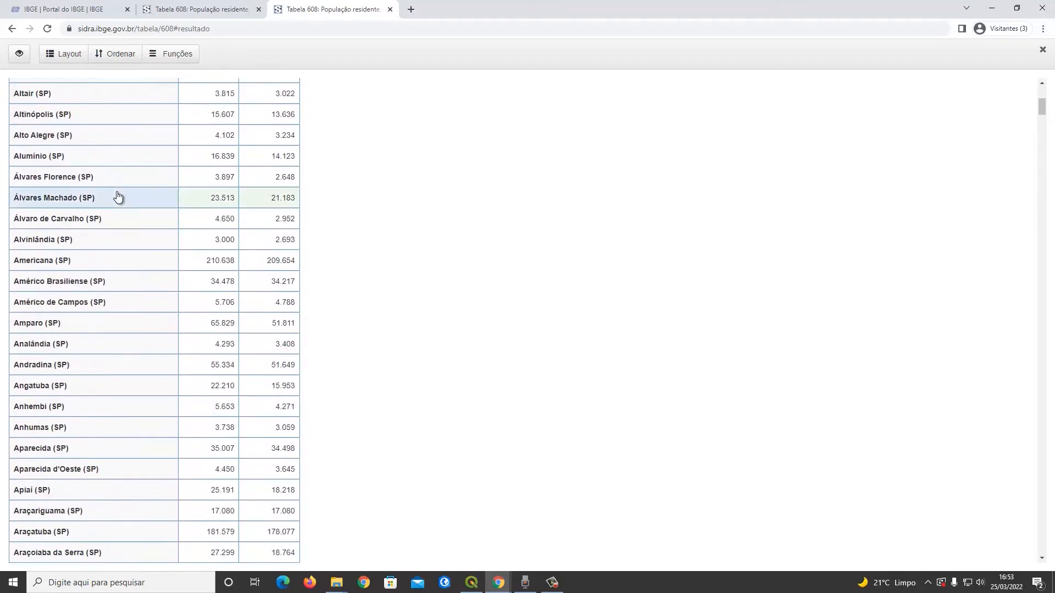
pyautogui.scroll(-5, 117, 197)
pyautogui.scroll(10, 110, 202)
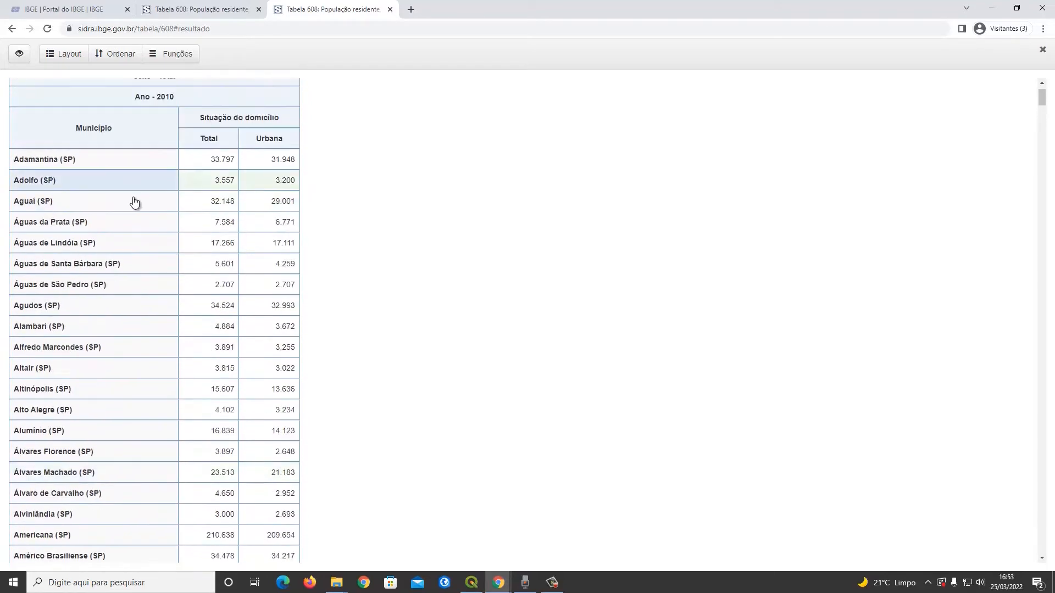
pyautogui.scroll(1, 134, 202)
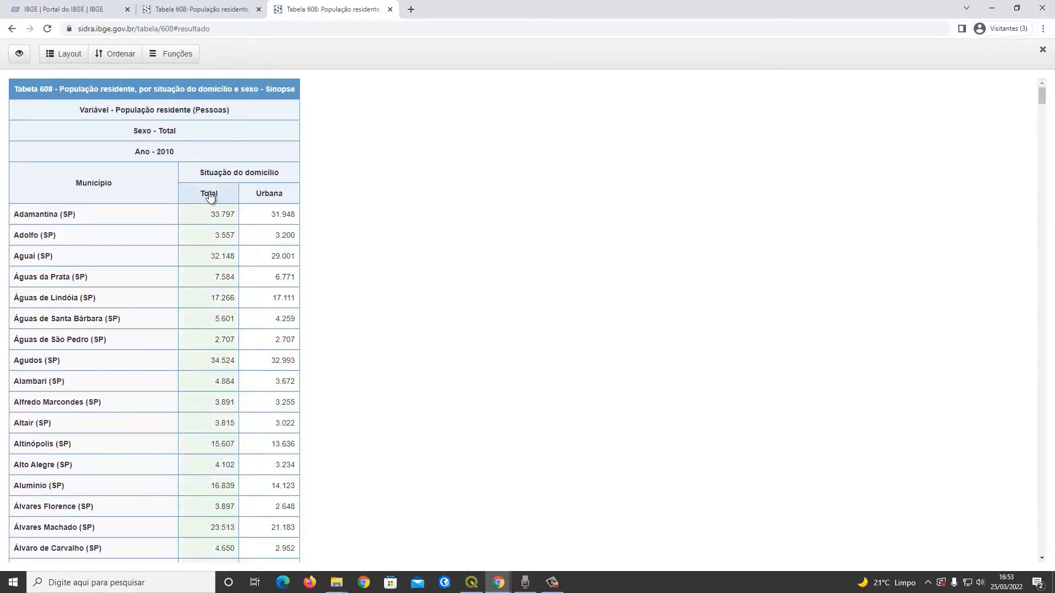
pyautogui.click(1043, 50)
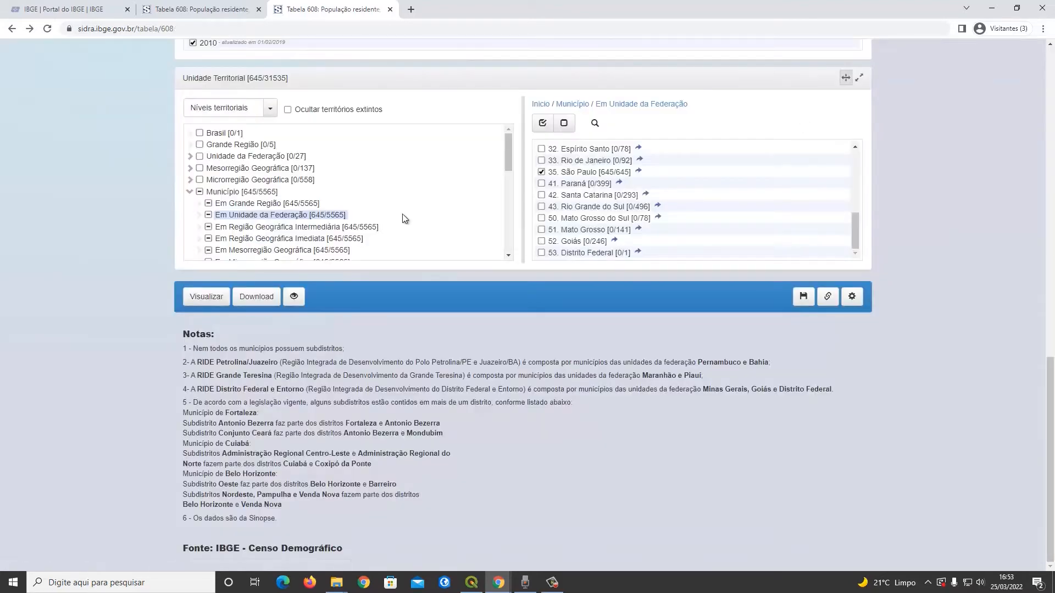
# Download the table as tabela608 in XLSX format with both territory codes and territory names included
pyautogui.click(256, 297)
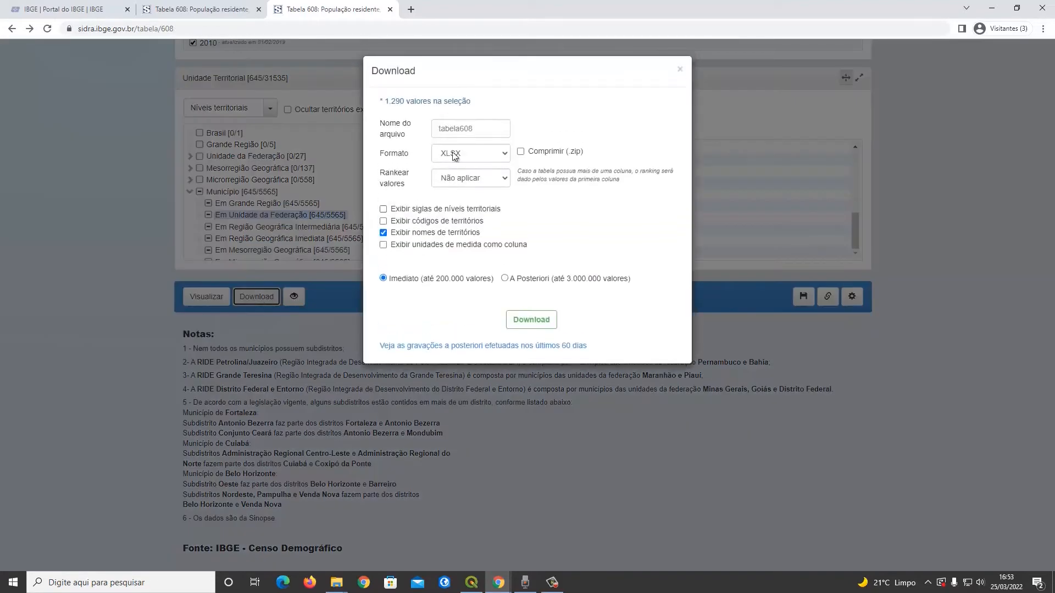
pyautogui.click(473, 129)
pyautogui.write('tabela608')
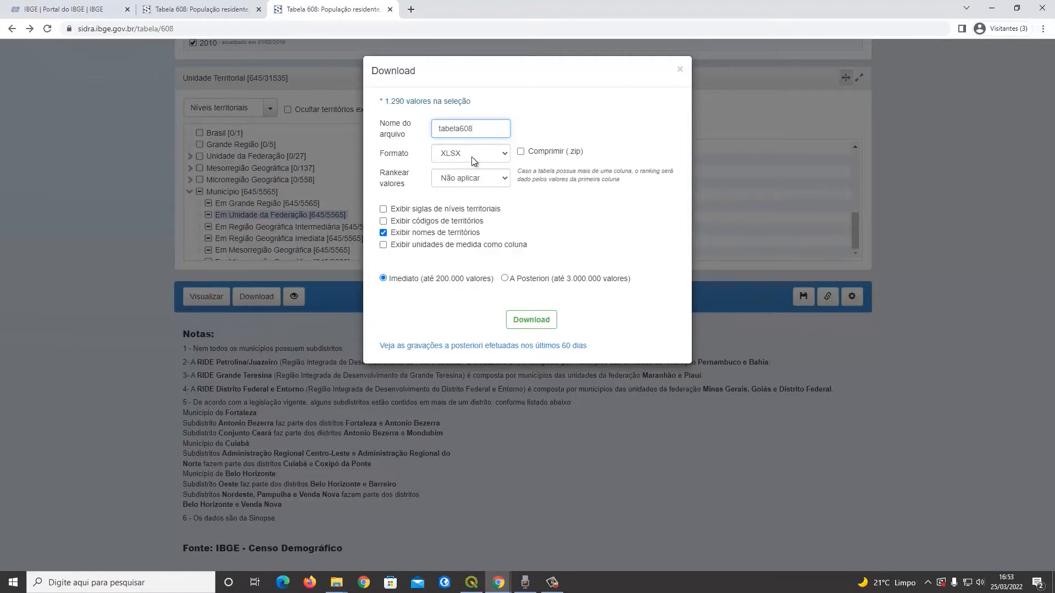
pyautogui.click(471, 156)
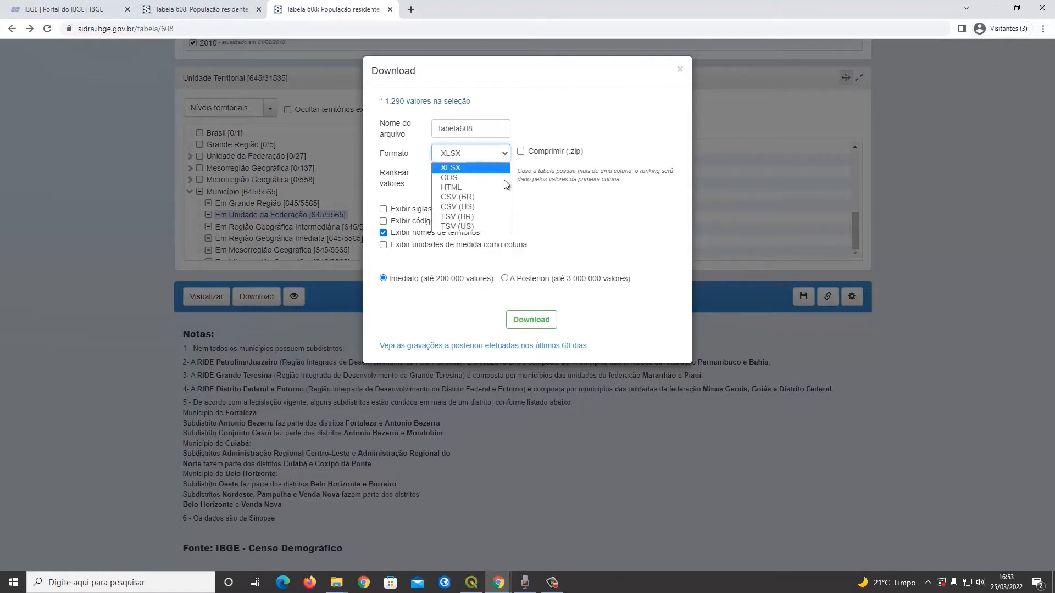
pyautogui.click(547, 202)
pyautogui.click(498, 155)
pyautogui.click(480, 159)
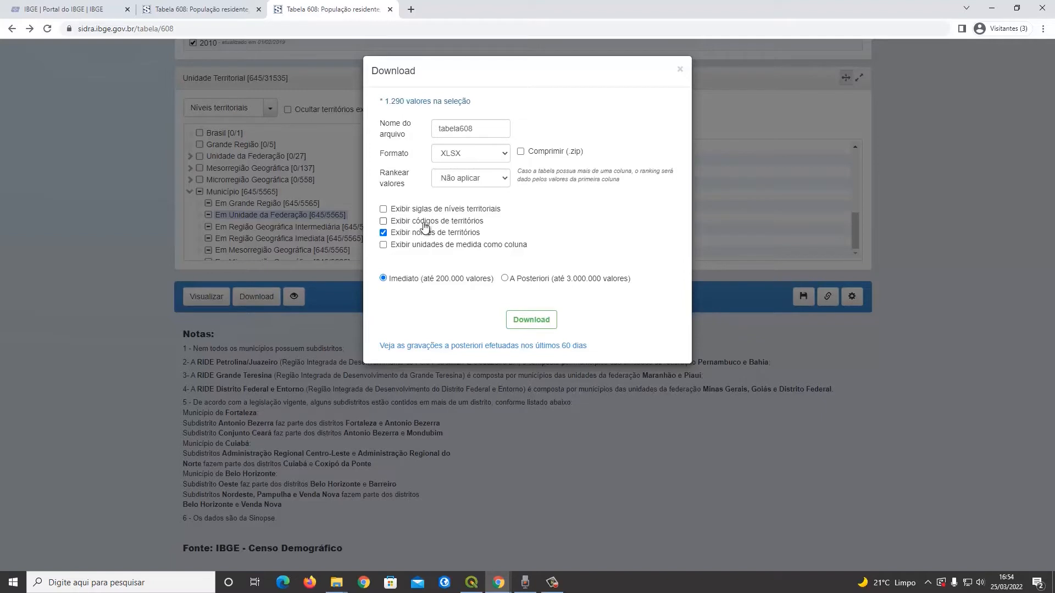
pyautogui.click(383, 222)
pyautogui.click(531, 321)
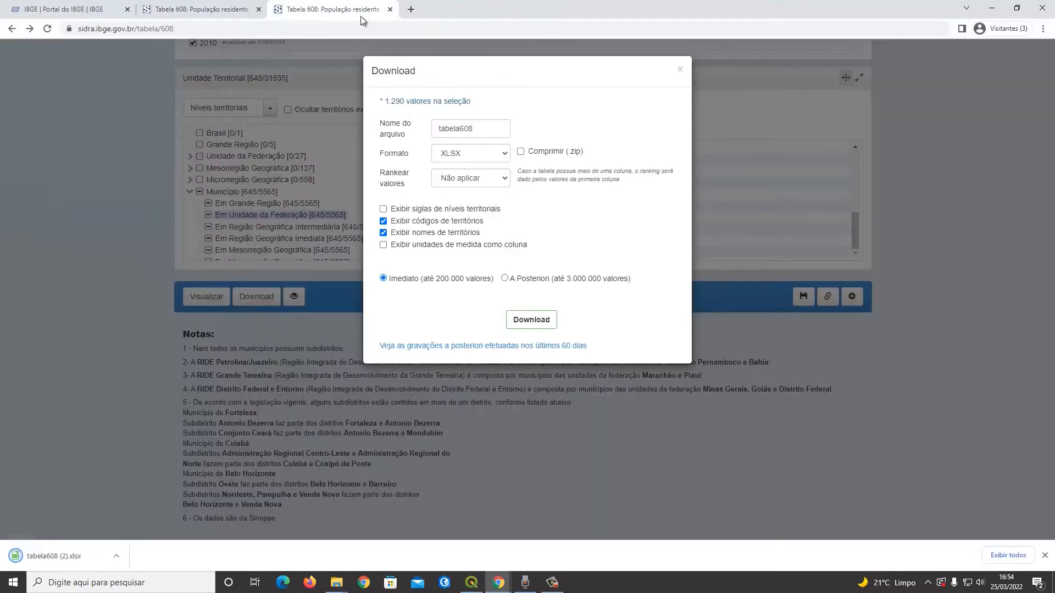
# Close the used table page, locate the downloaded tabela608 (2).xlsx in its folder and open it in LibreOffice Calc
pyautogui.click(391, 12)
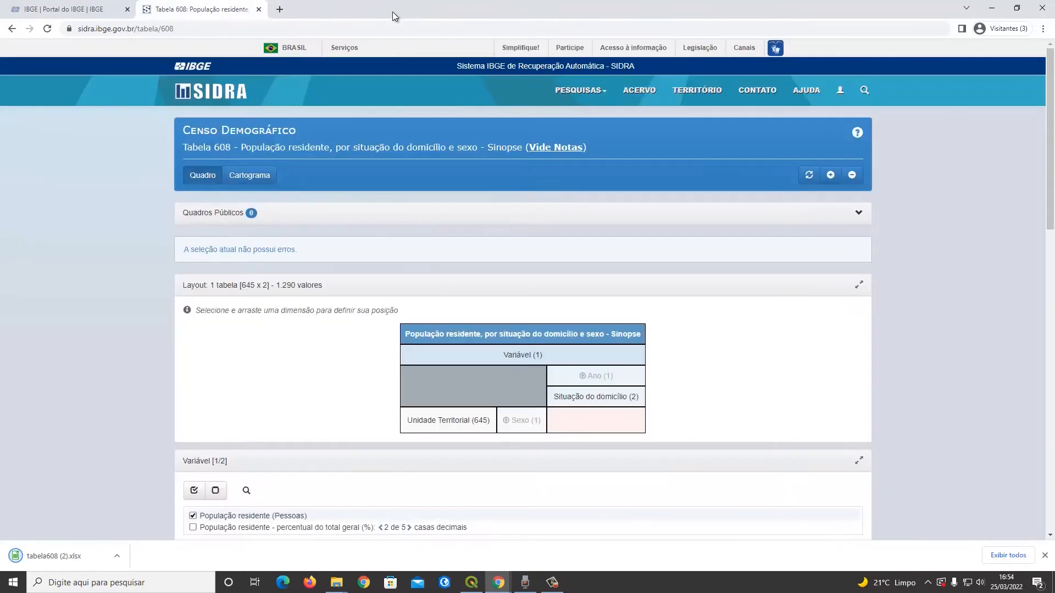
pyautogui.hotkey('ctrl', 'j')
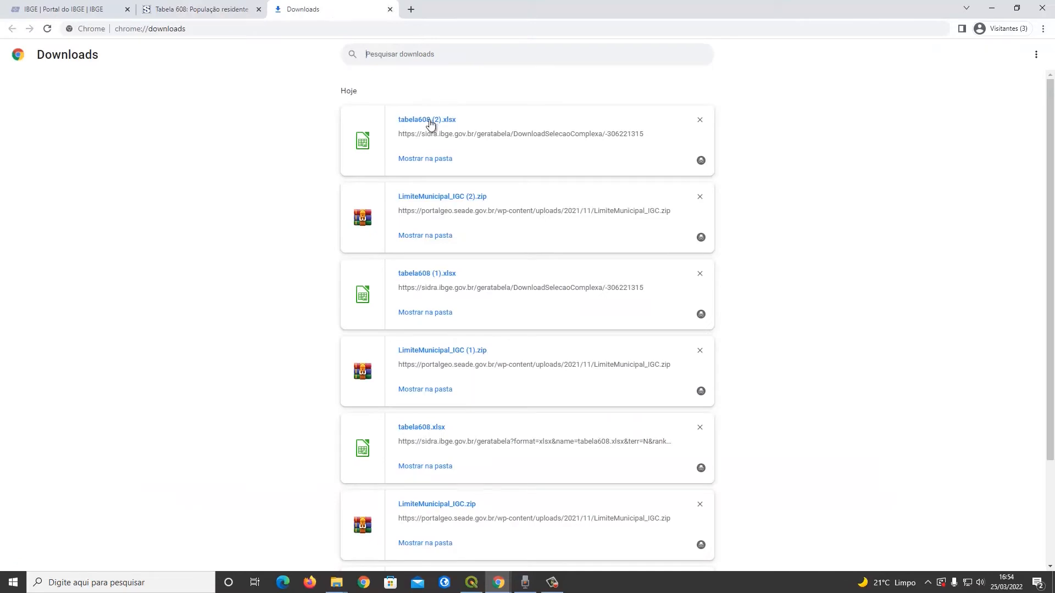
pyautogui.click(431, 160)
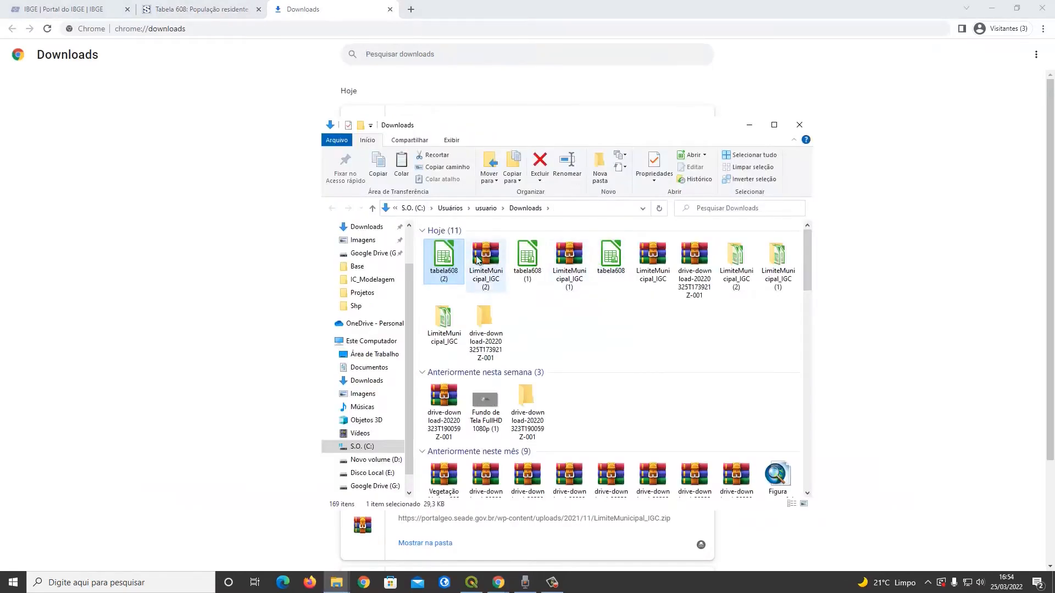
pyautogui.doubleClick(443, 273)
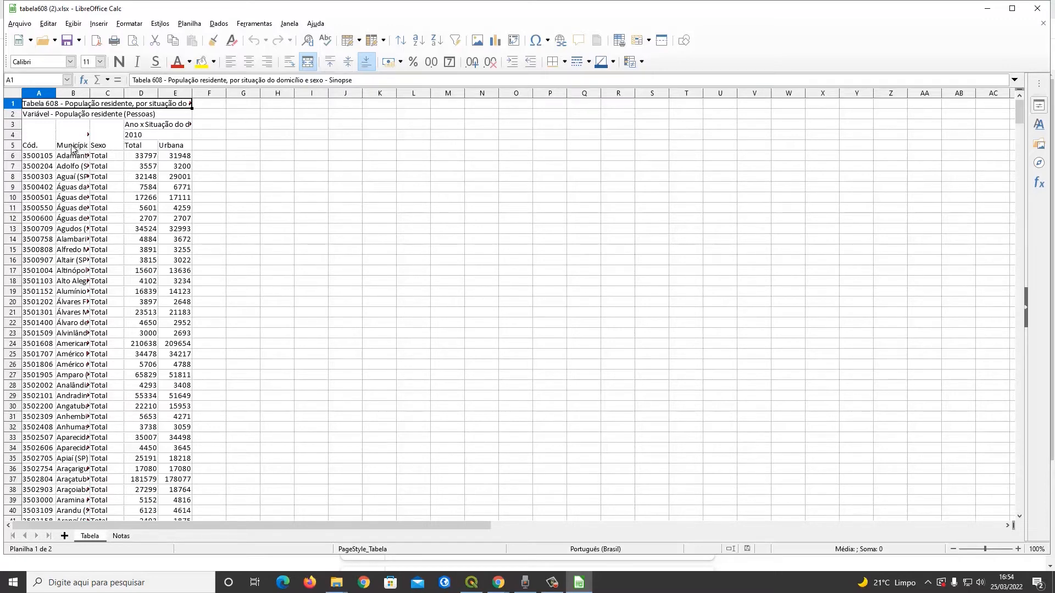
# Delete the title, variable and year rows above the Total and Urbana column labels
pyautogui.moveTo(15, 114); pyautogui.dragTo(15, 130)
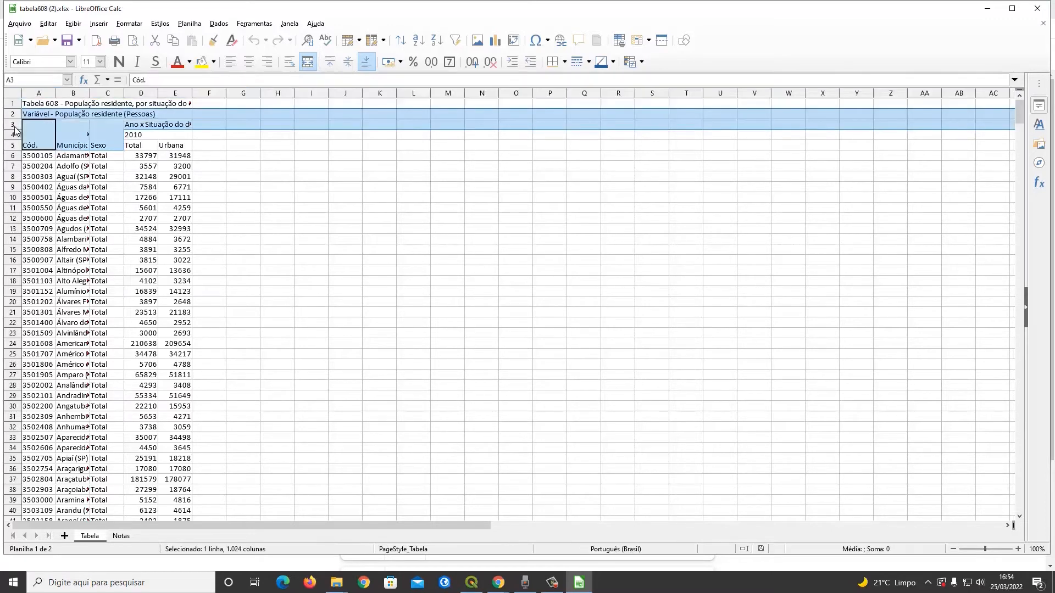
pyautogui.rightClick(15, 128)
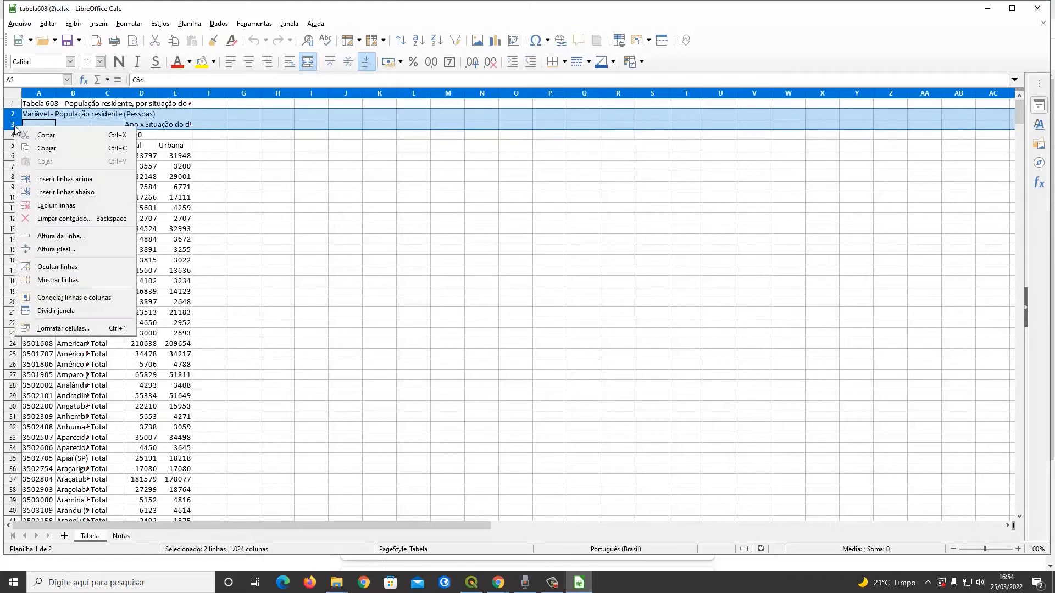
pyautogui.click(58, 206)
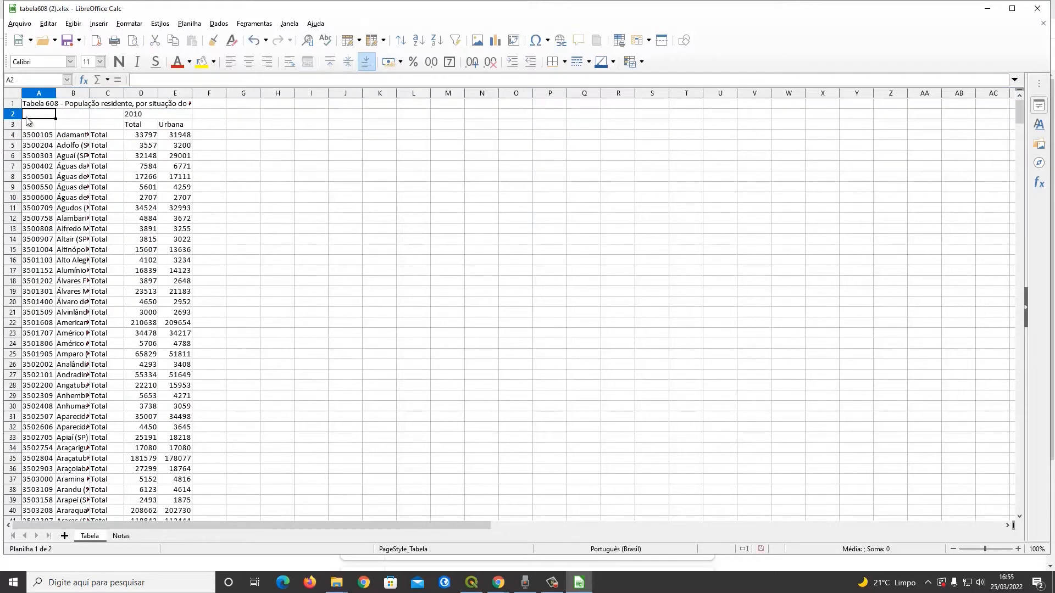
pyautogui.click(13, 104)
pyautogui.rightClick(14, 105)
pyautogui.click(40, 184)
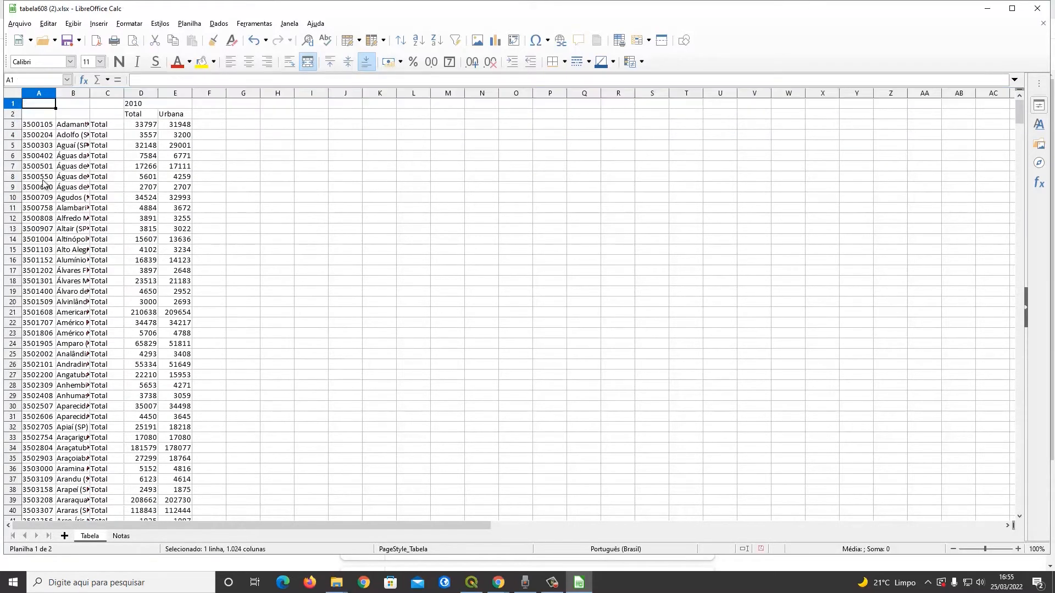
pyautogui.click(14, 103)
pyautogui.rightClick(15, 104)
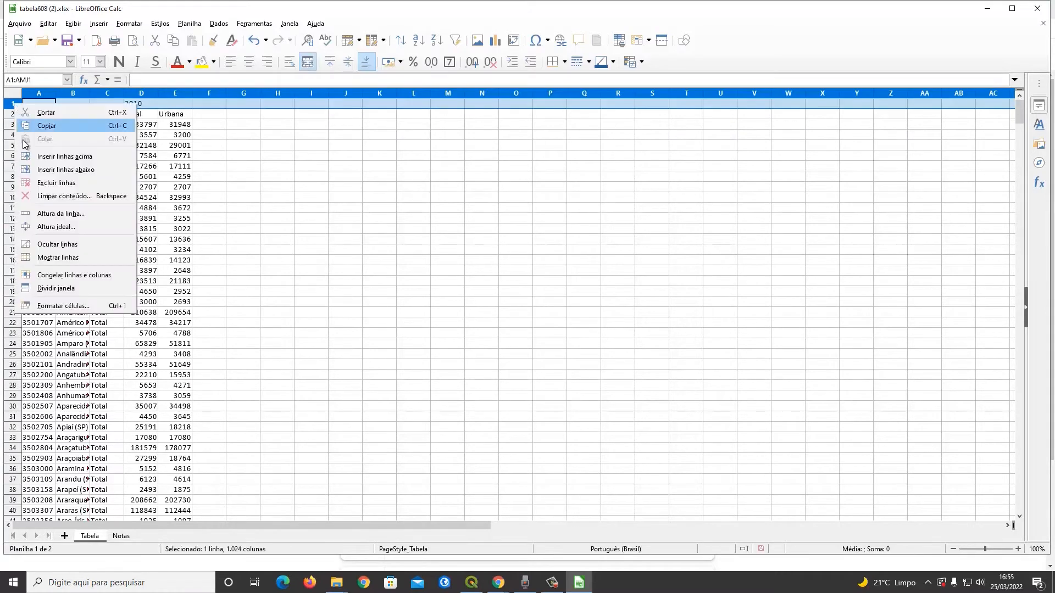
pyautogui.click(56, 182)
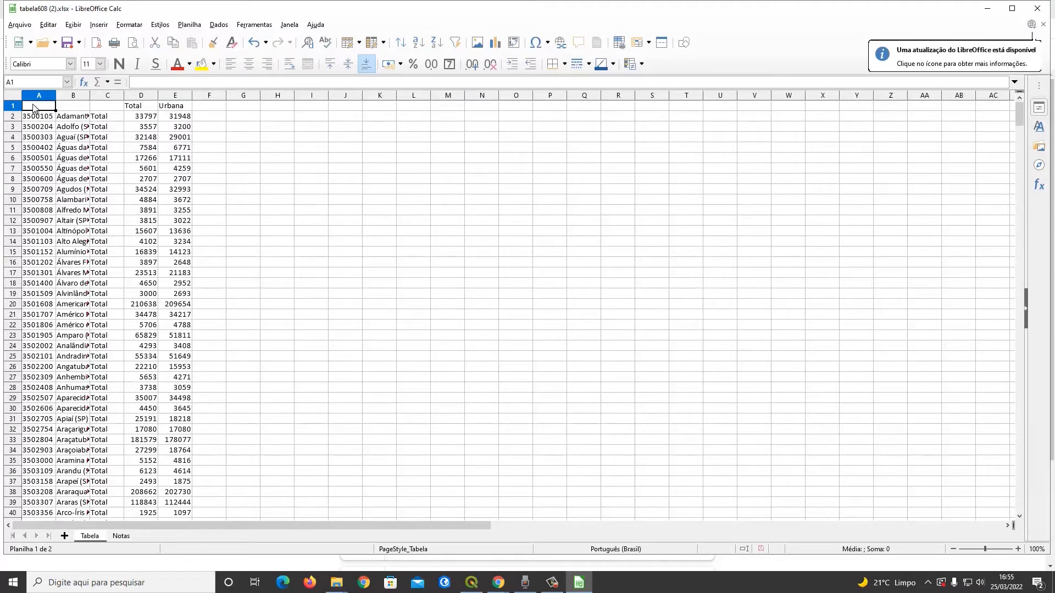
# Label the municipality code column COD_MUN and delete the municipality name and sex columns
pyautogui.write('COD_MUN')
pyautogui.click(82, 99)
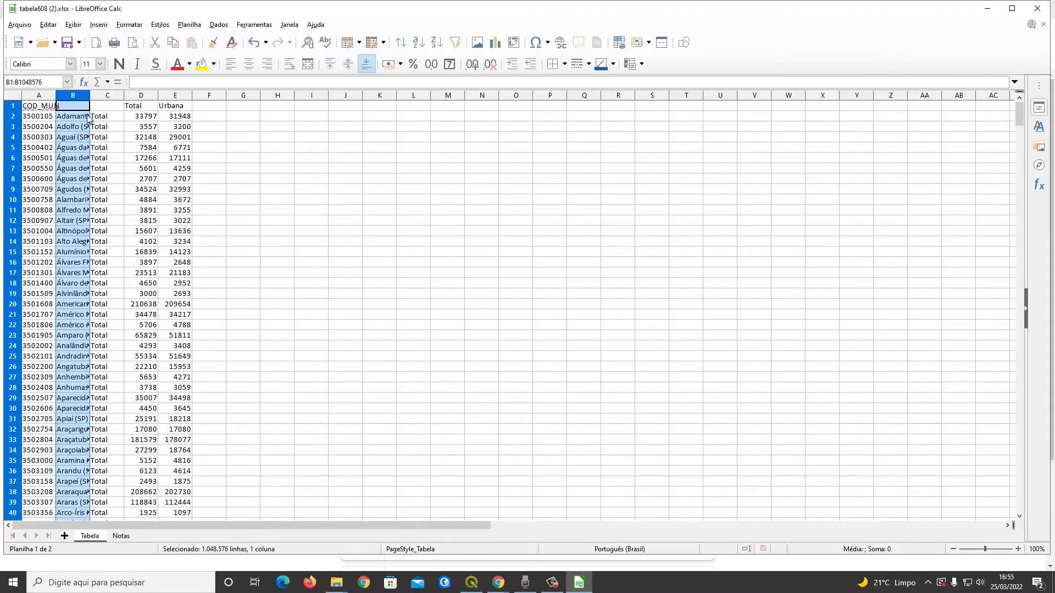
pyautogui.keyDown('ctrl'); pyautogui.click(110, 96); pyautogui.keyUp('ctrl')
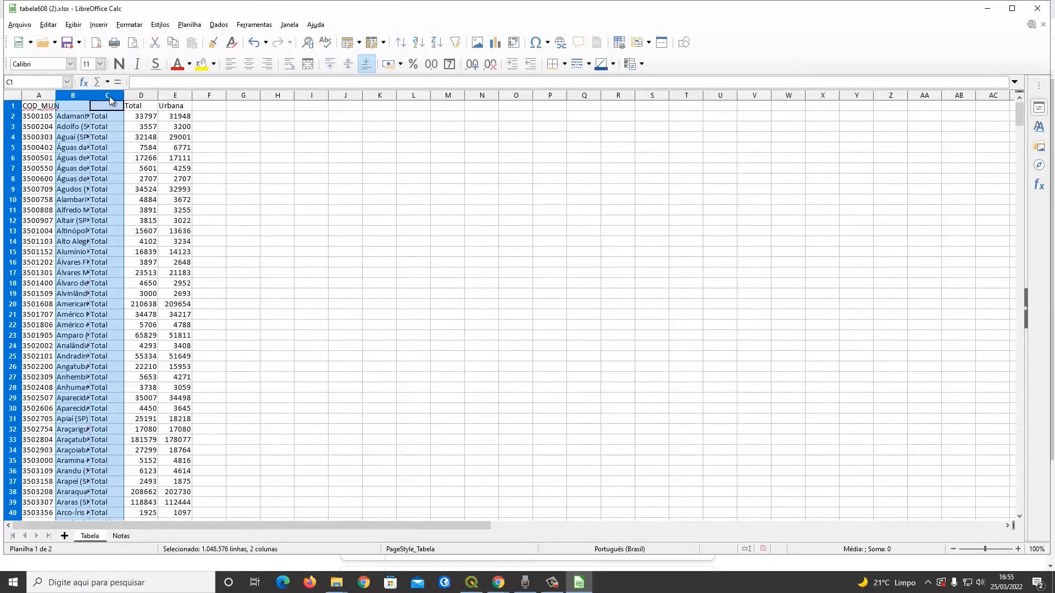
pyautogui.rightClick(111, 99)
pyautogui.click(137, 176)
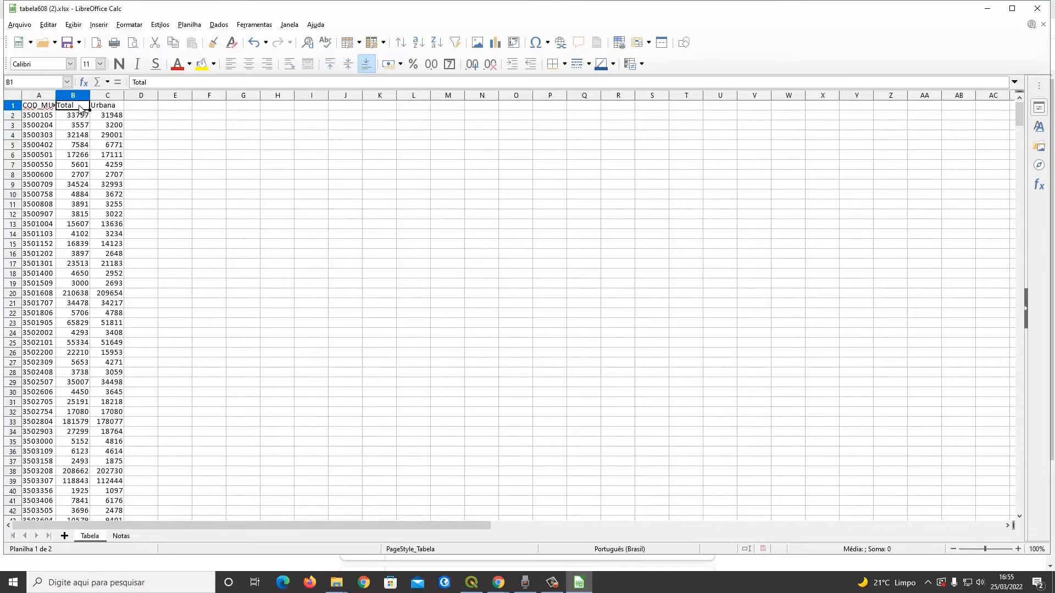
# Rename the Total column header as POP and the Urbana column header as POP_URB
pyautogui.write('POP')
pyautogui.press('Tab')
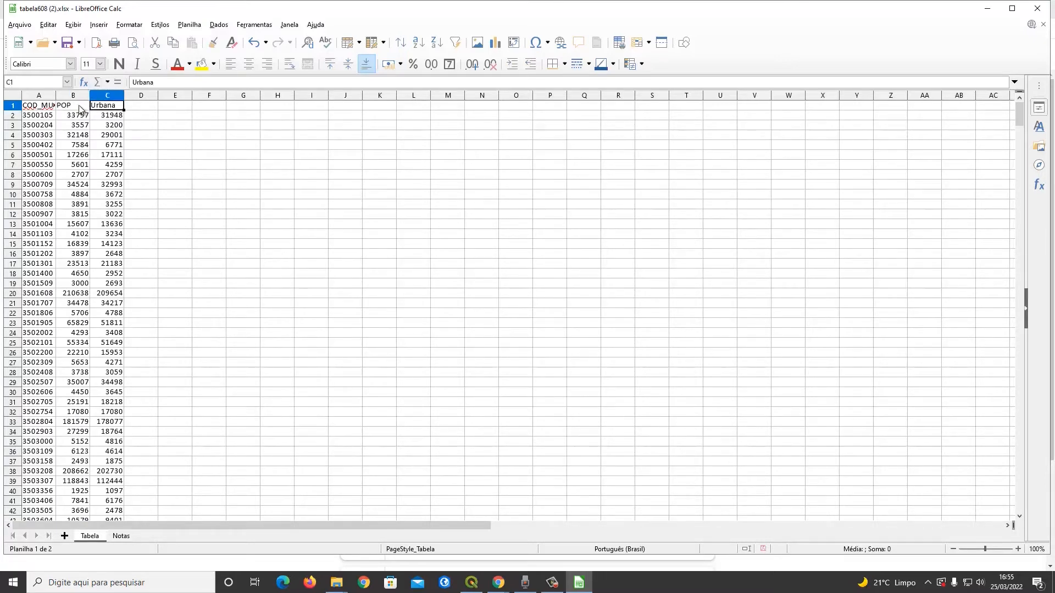
pyautogui.write('POP_URB')
pyautogui.click(182, 167)
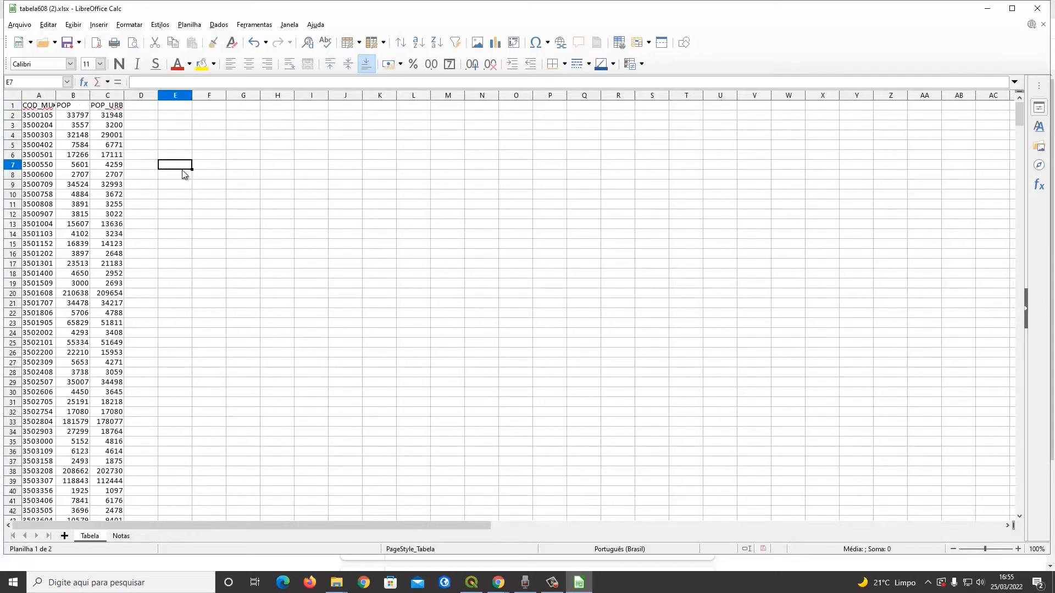
# Fit the widths of the COD_MUN and POP_URB columns to their contents
pyautogui.click(54, 97)
pyautogui.doubleClick(56, 98)
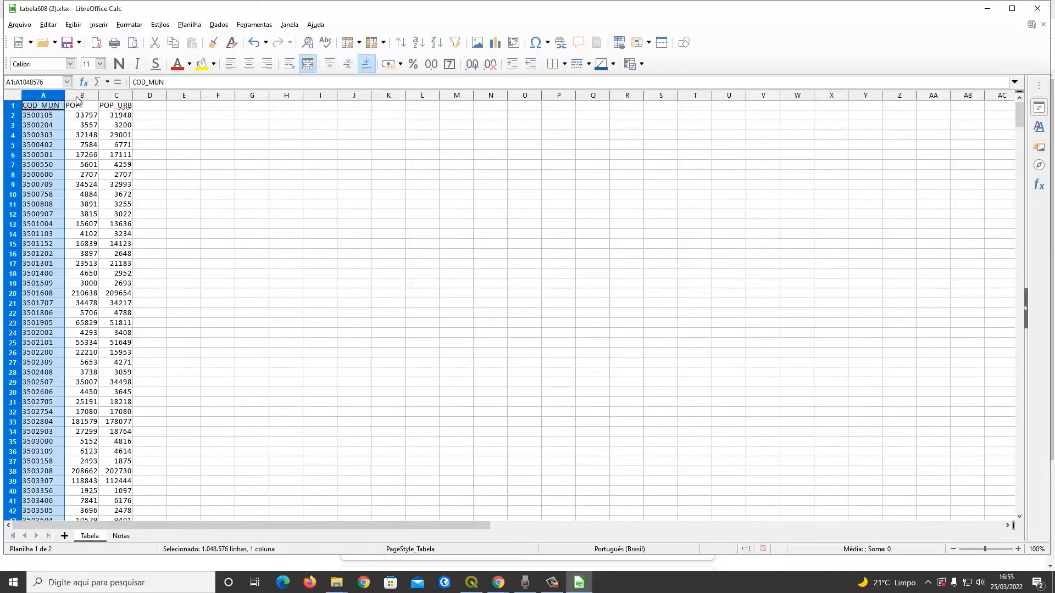
pyautogui.click(95, 97)
pyautogui.doubleClick(133, 98)
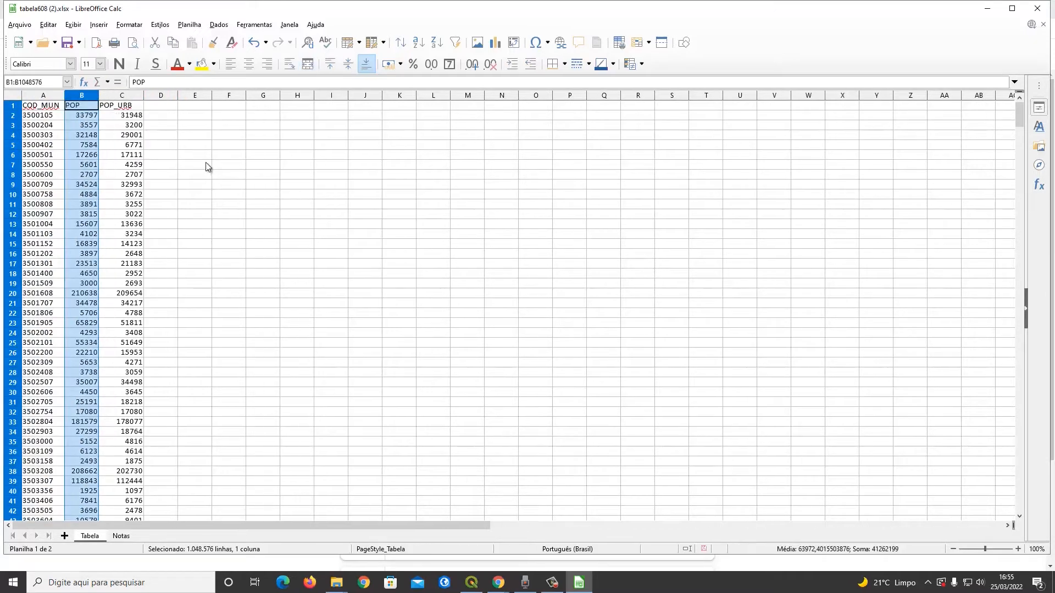
pyautogui.click(205, 163)
# Delete the source note row "Fonte: IBGE - Censo Demográfico" below the last municipality
pyautogui.moveTo(1020, 113); pyautogui.dragTo(1037, 496)
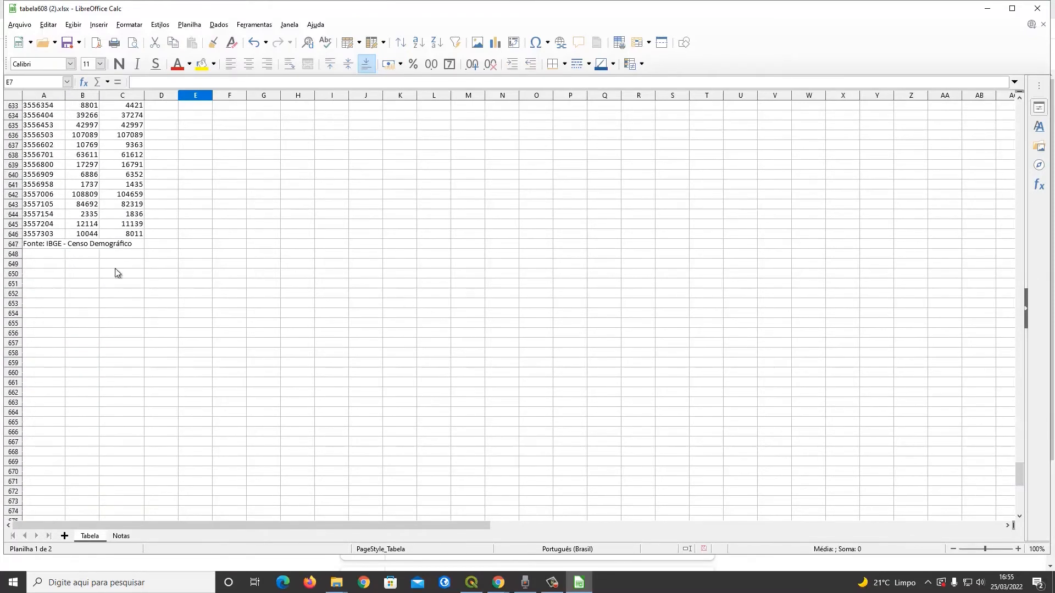
pyautogui.click(21, 244)
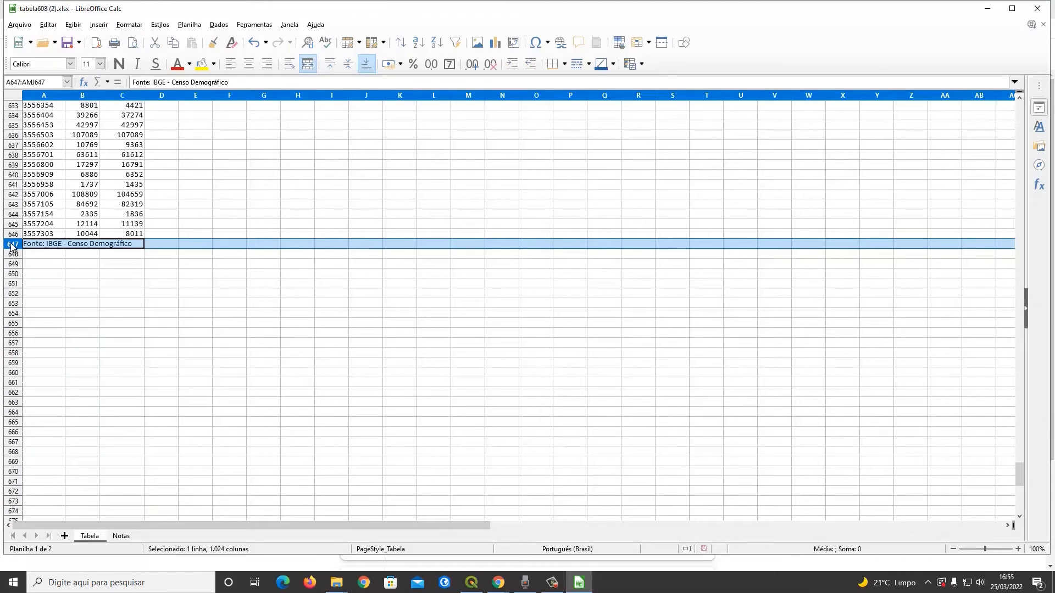
pyautogui.rightClick(15, 246)
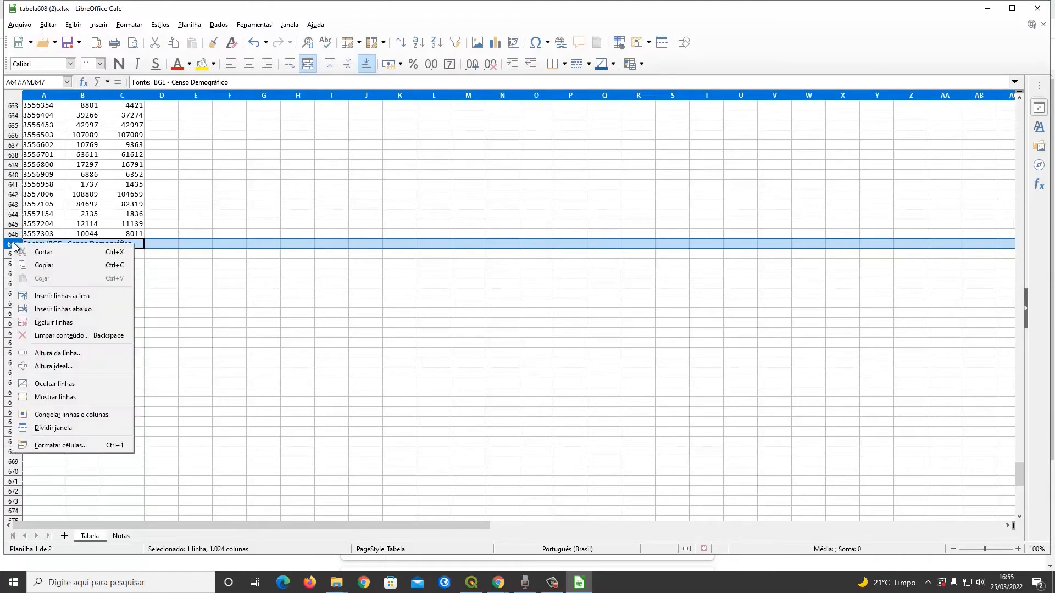
pyautogui.click(55, 322)
# Delete the Notas sheet from the workbook and confirm the deletion
pyautogui.click(122, 536)
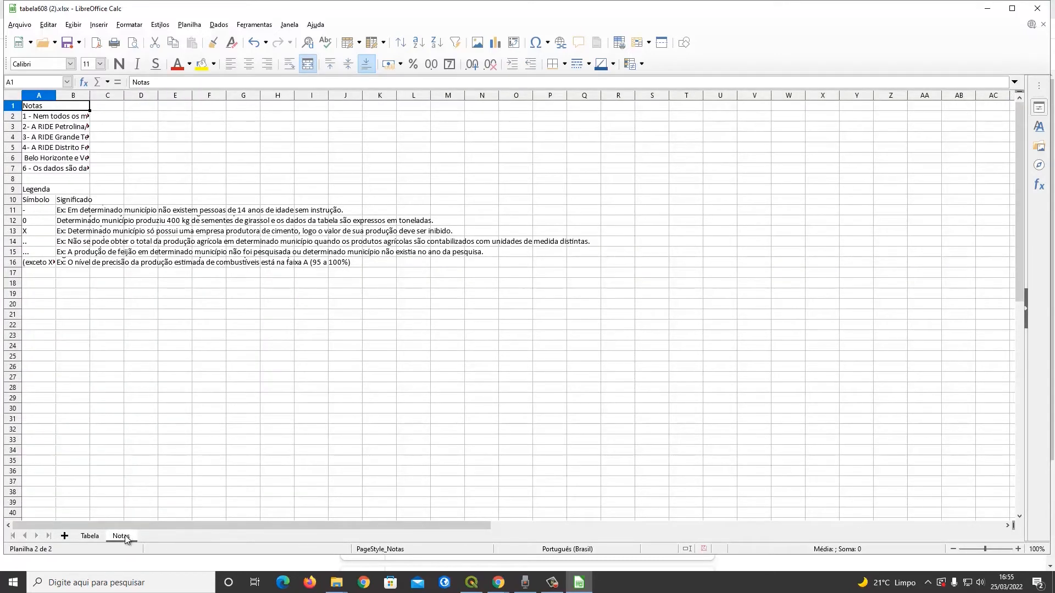
pyautogui.rightClick(125, 539)
pyautogui.click(181, 411)
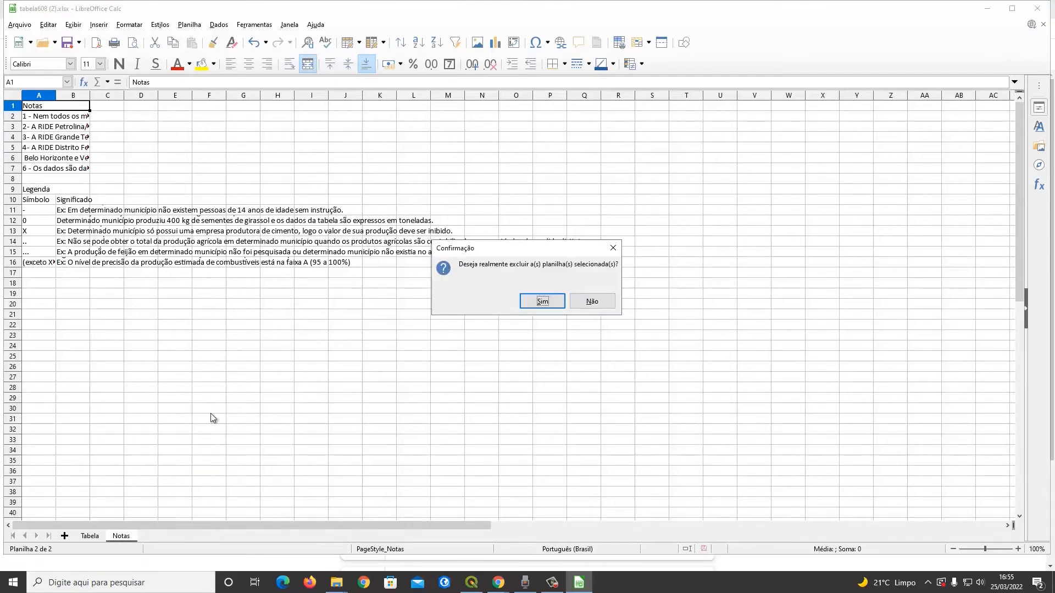
pyautogui.click(538, 306)
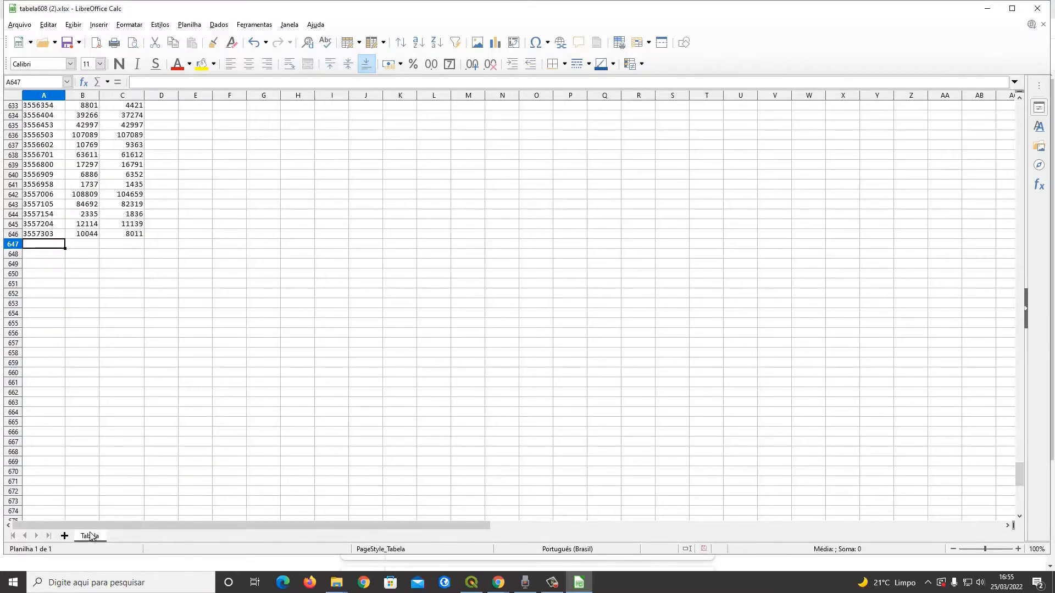
# Start saving the cleaned table as a new file named POPULACAO_MUN_SP
pyautogui.scroll(4, 98, 376)
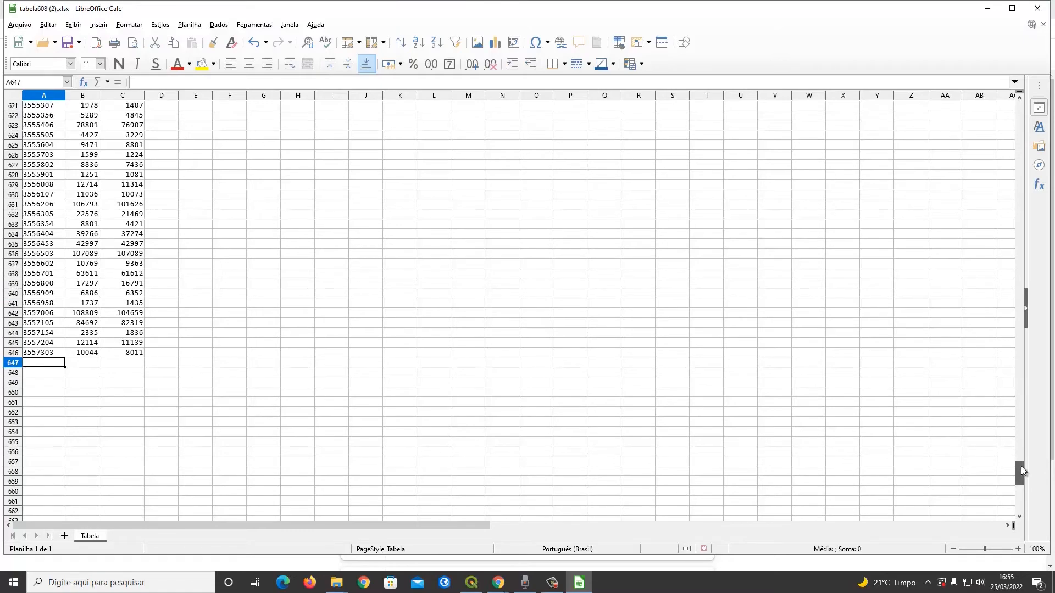
pyautogui.moveTo(1021, 466); pyautogui.dragTo(986, 107)
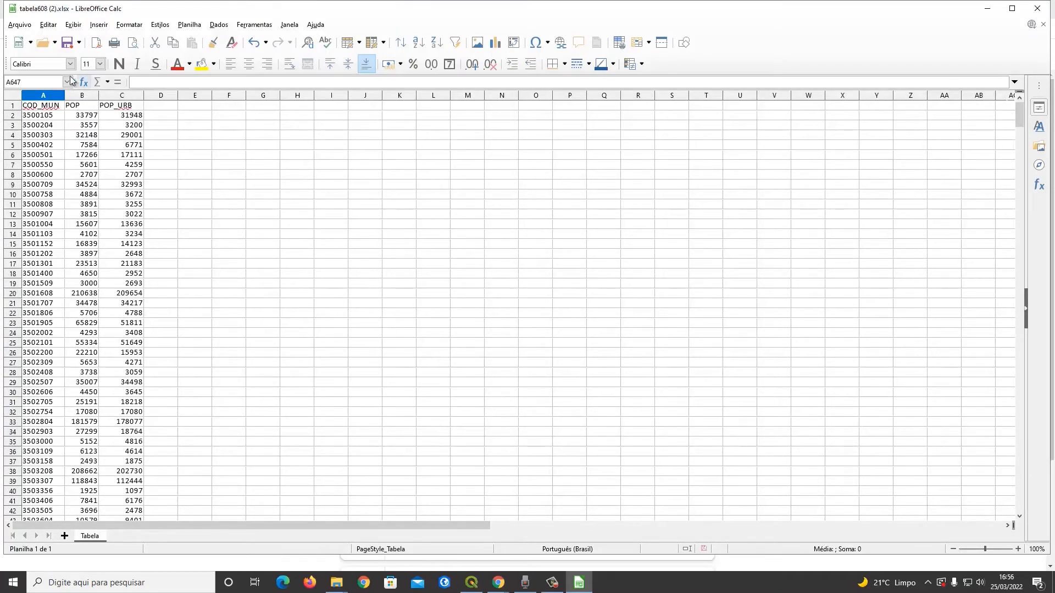
pyautogui.click(19, 24)
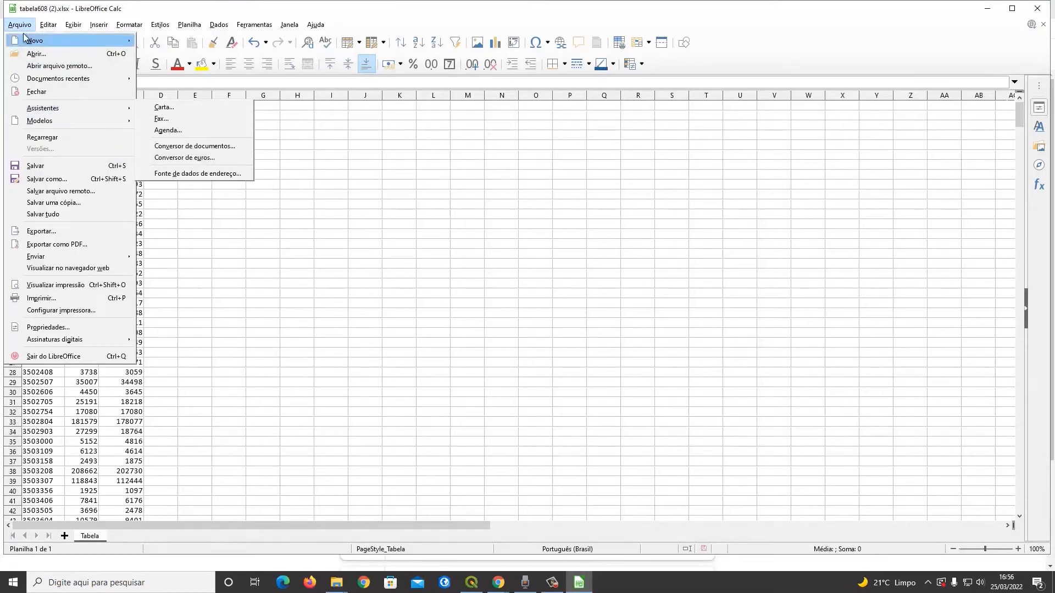
pyautogui.click(53, 181)
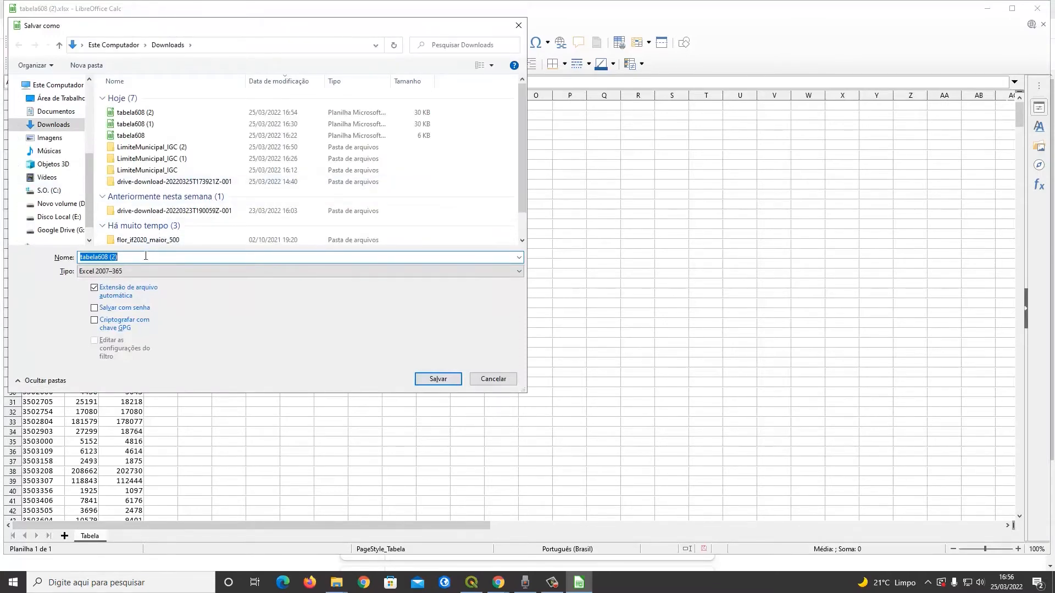
pyautogui.write('POPULACAO_MUN_SP')
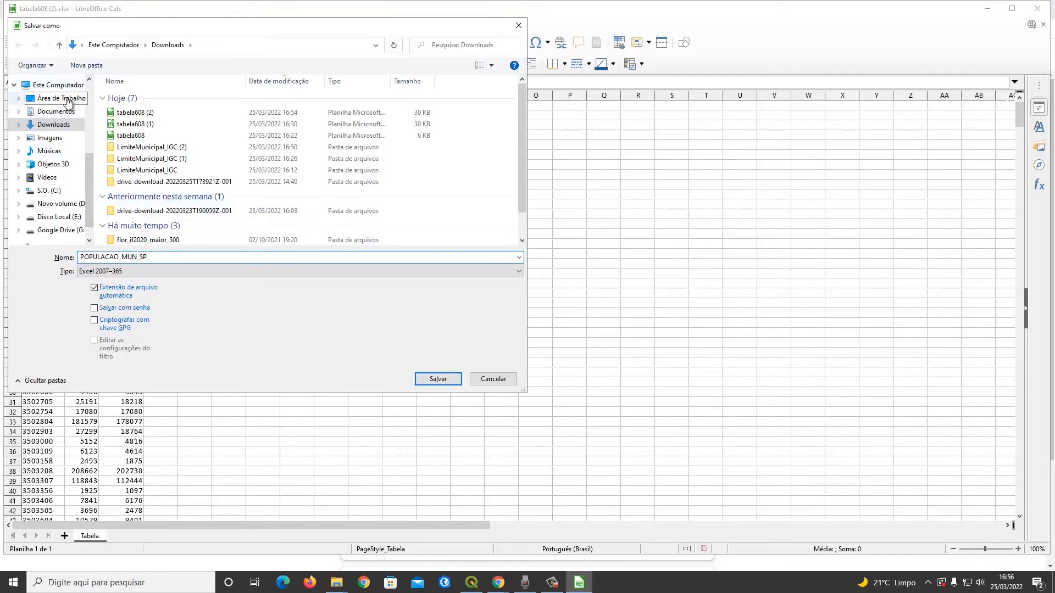
# Choose the Base folder inside SIG Geotecnologias on drive C: as the save location
pyautogui.click(44, 93)
pyautogui.click(51, 87)
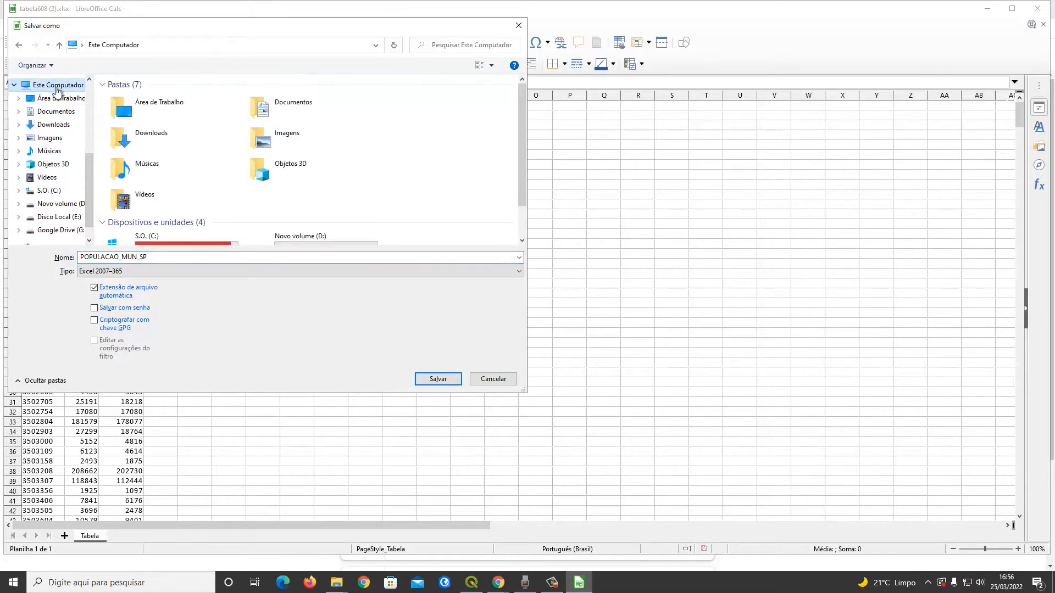
pyautogui.doubleClick(178, 233)
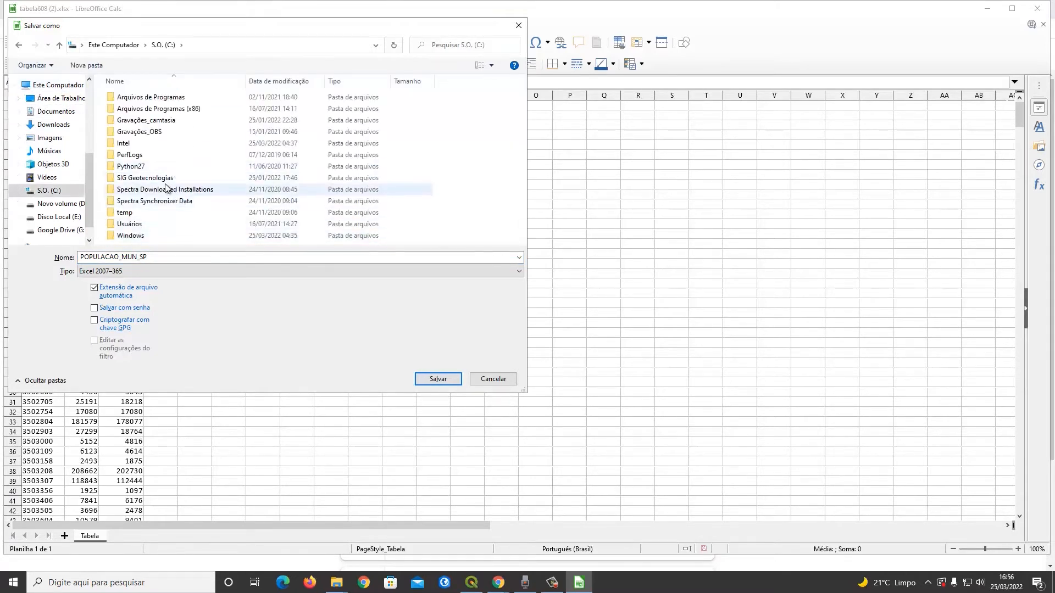
pyautogui.doubleClick(158, 177)
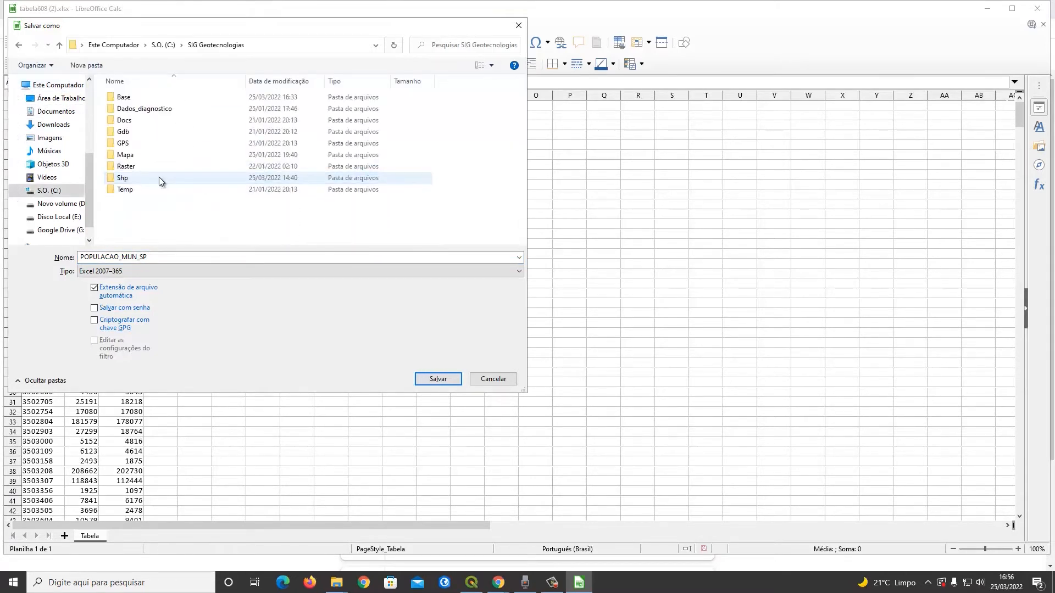
pyautogui.doubleClick(143, 101)
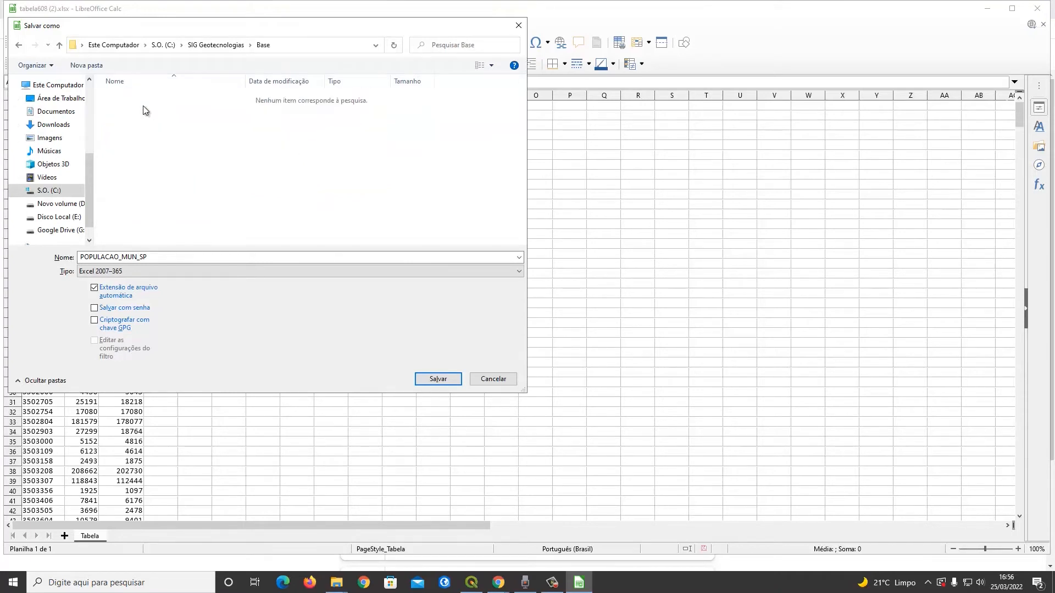
# Set the file type of the new file to Texto CSV
pyautogui.click(163, 272)
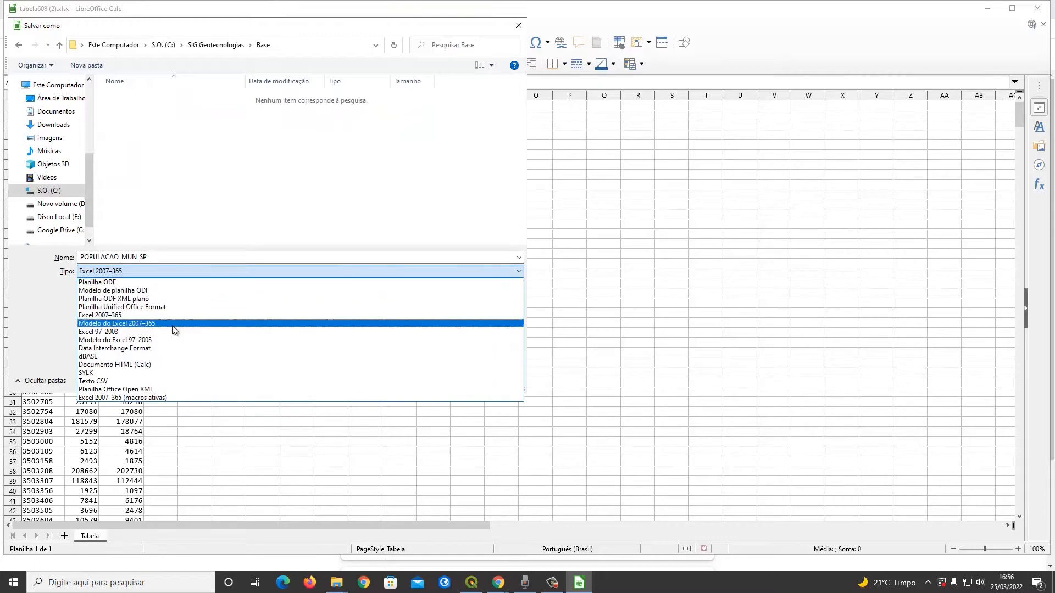
pyautogui.click(168, 272)
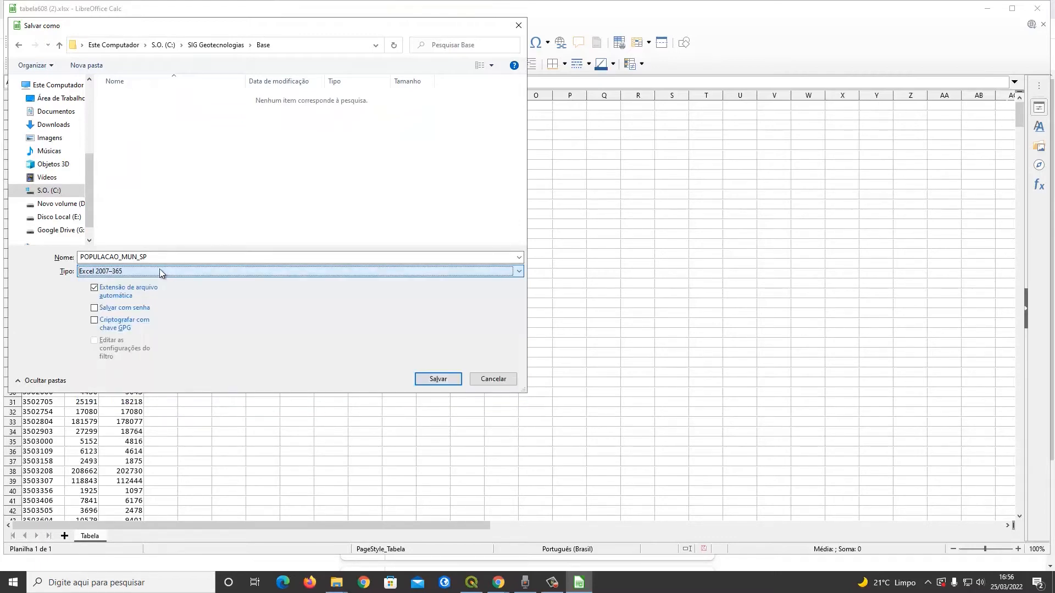
pyautogui.click(163, 271)
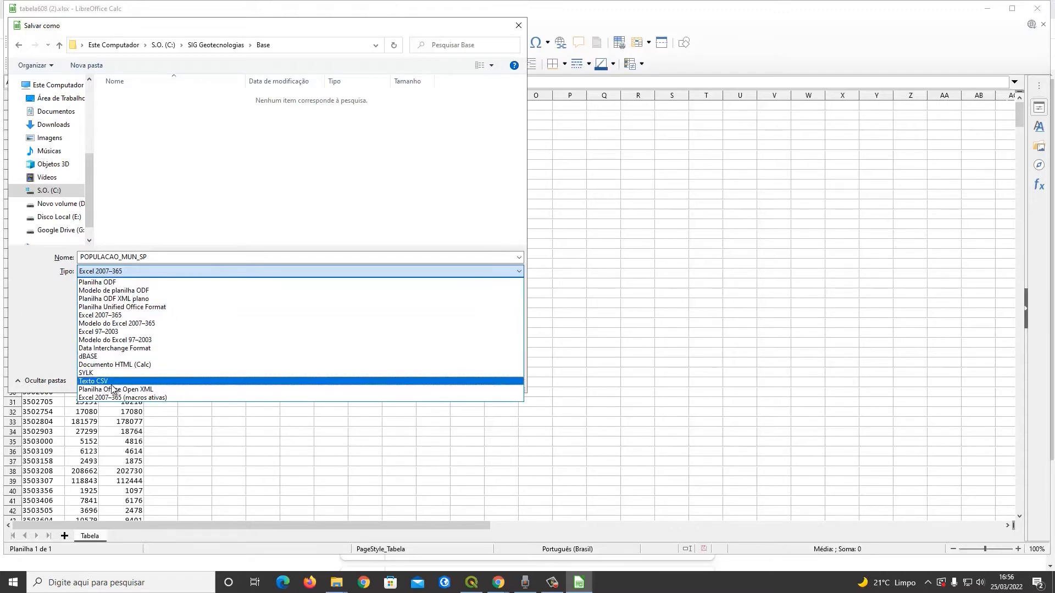
pyautogui.click(93, 381)
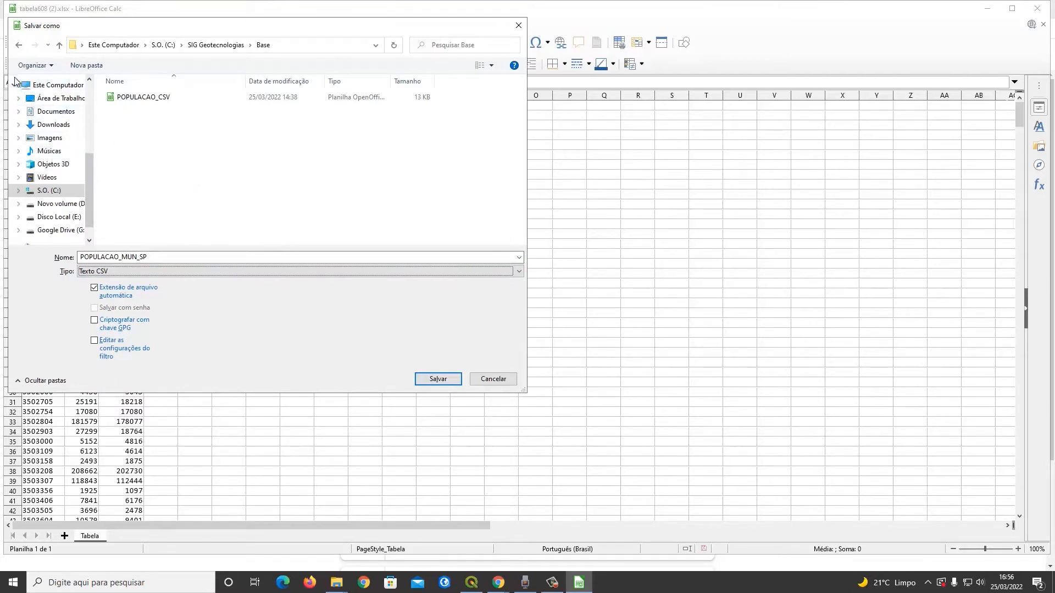
# Save POPULACAO_MUN_SP to the desktop as Texto CSV with Windows-1252 encoding and semicolon field delimiter, and close the spreadsheet
pyautogui.click(57, 98)
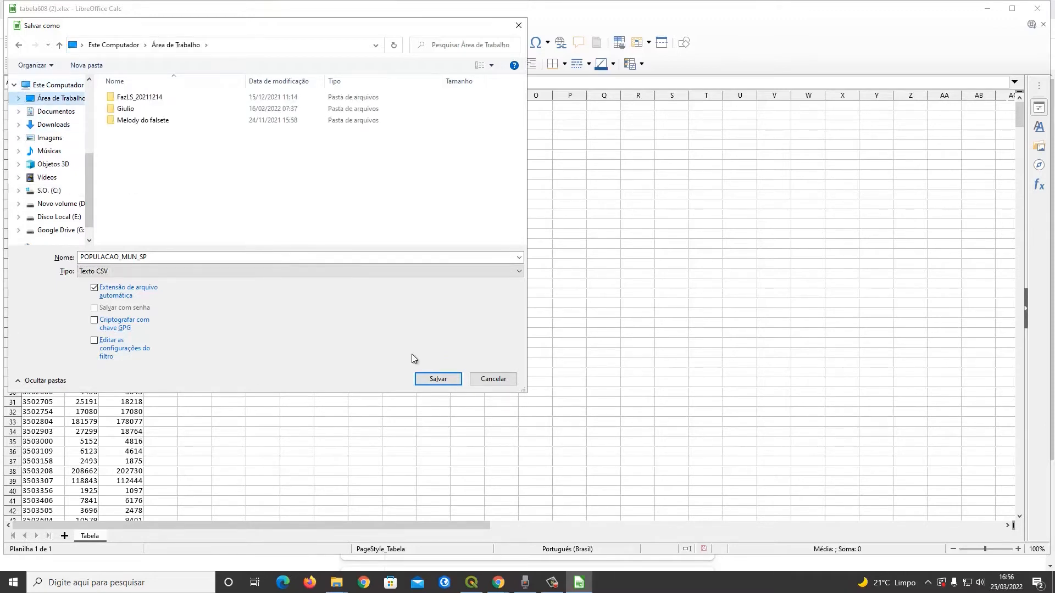
pyautogui.click(445, 380)
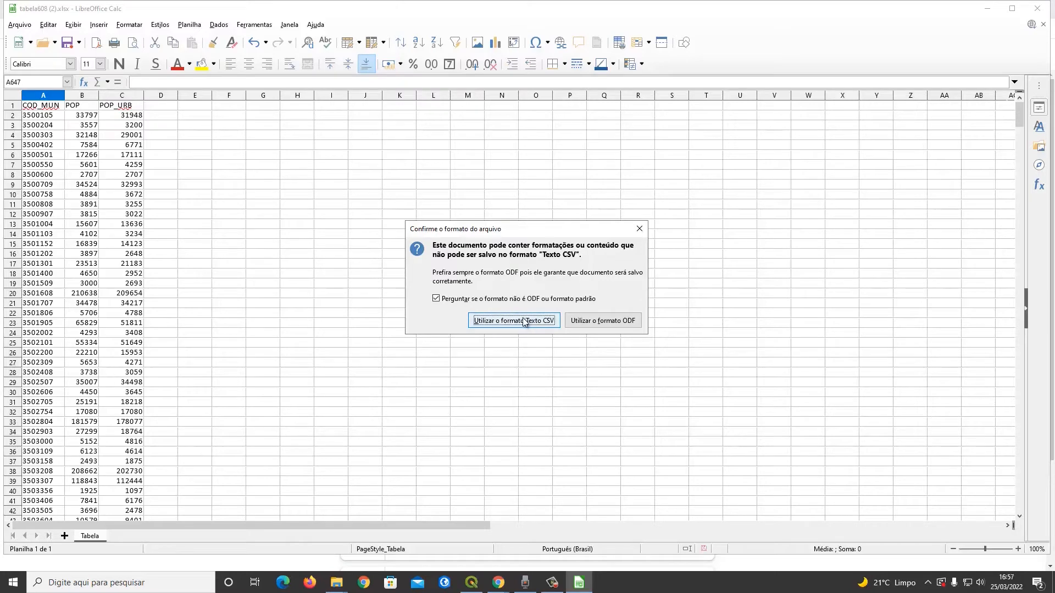
pyautogui.click(524, 322)
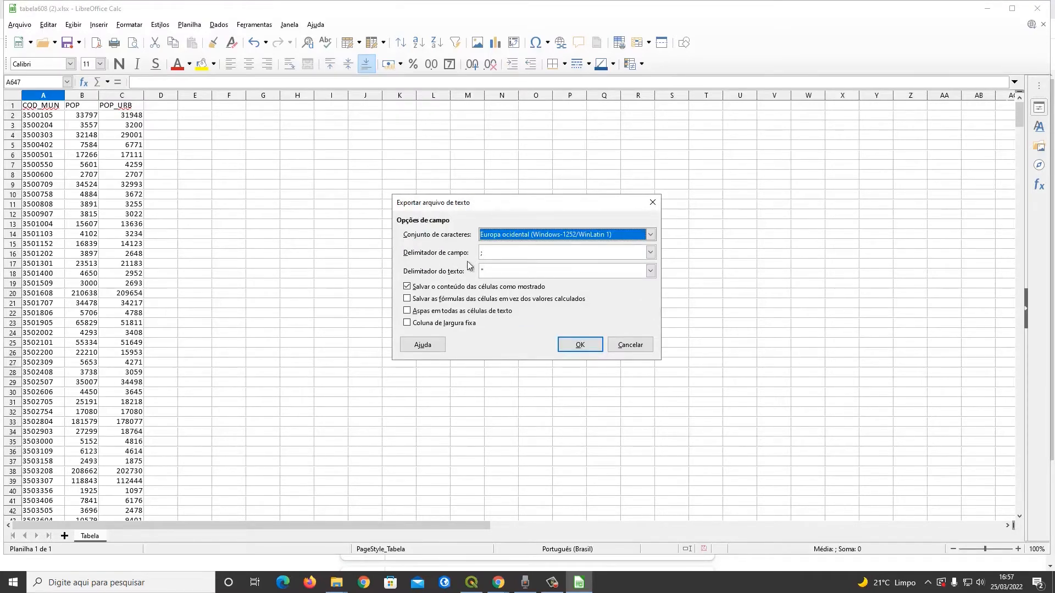
pyautogui.click(488, 257)
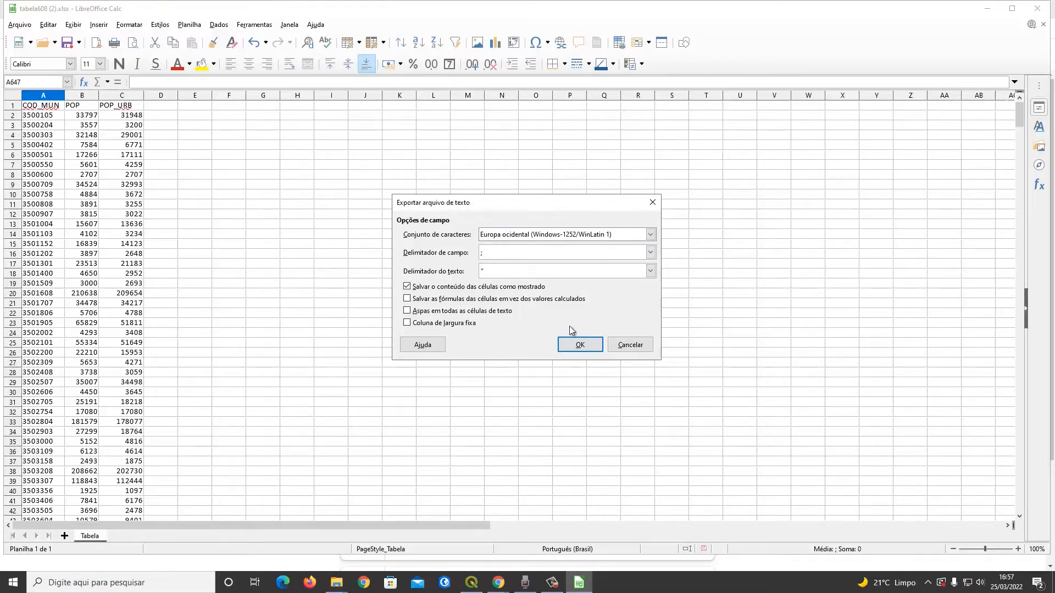
pyautogui.click(580, 346)
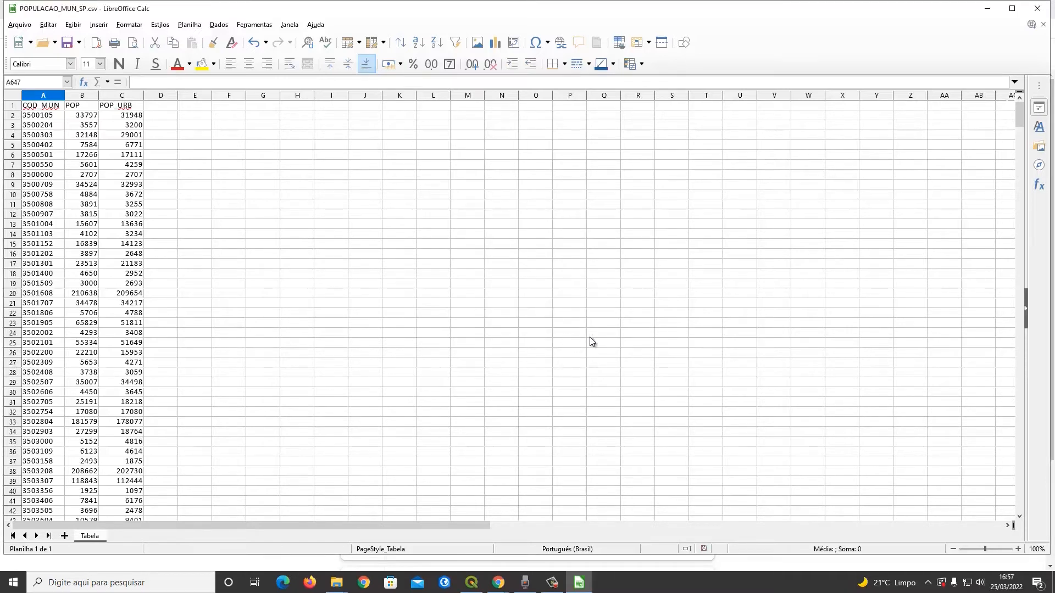
pyautogui.click(1037, 8)
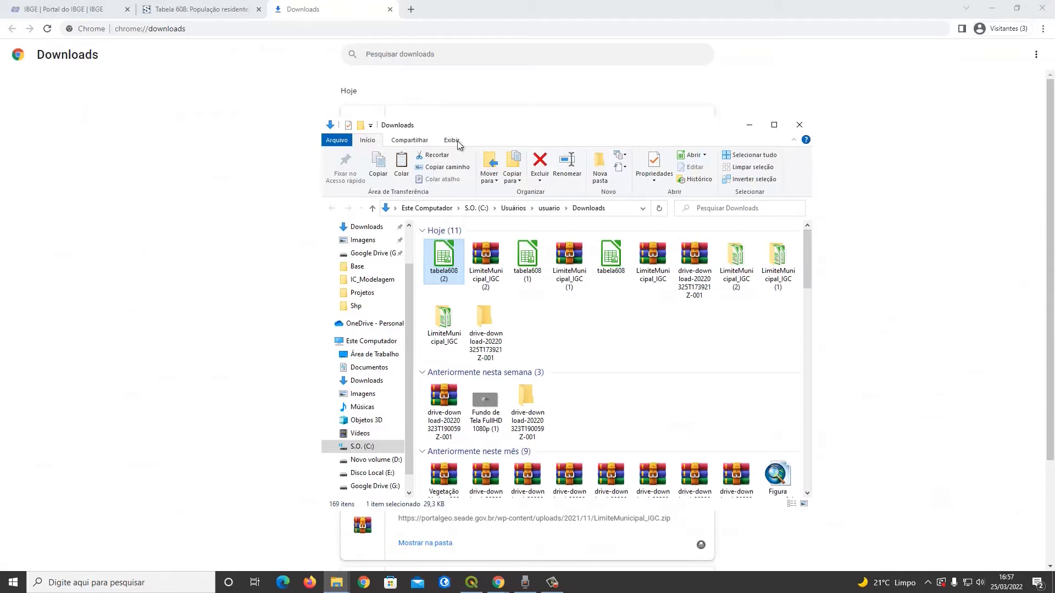
# Close the Downloads folder and the browser's Downloads page, and minimize the browser and the SIG Geotecnologias folder
pyautogui.click(791, 128)
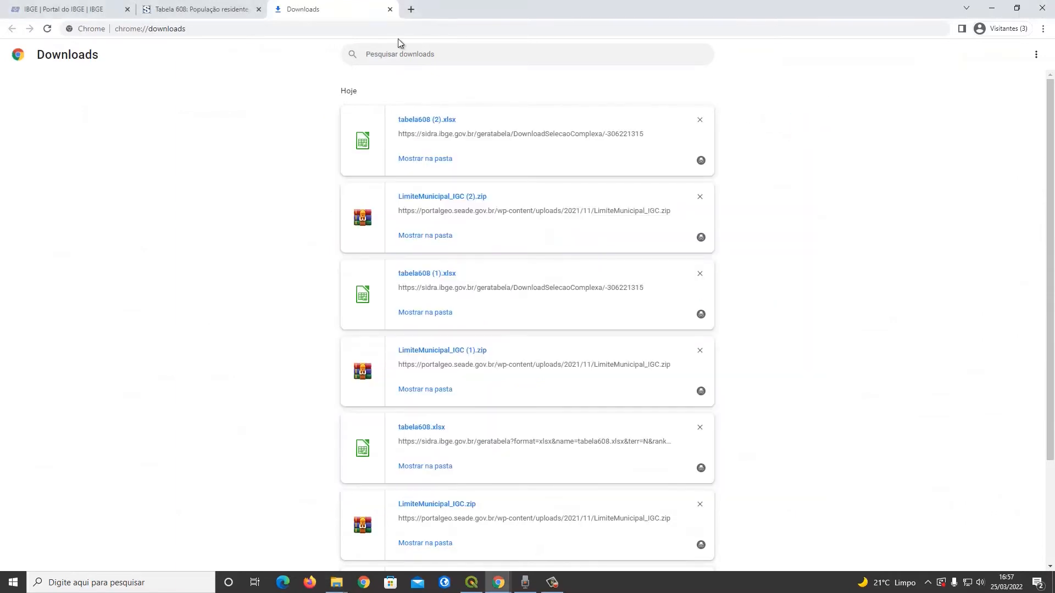
pyautogui.click(390, 9)
pyautogui.click(992, 8)
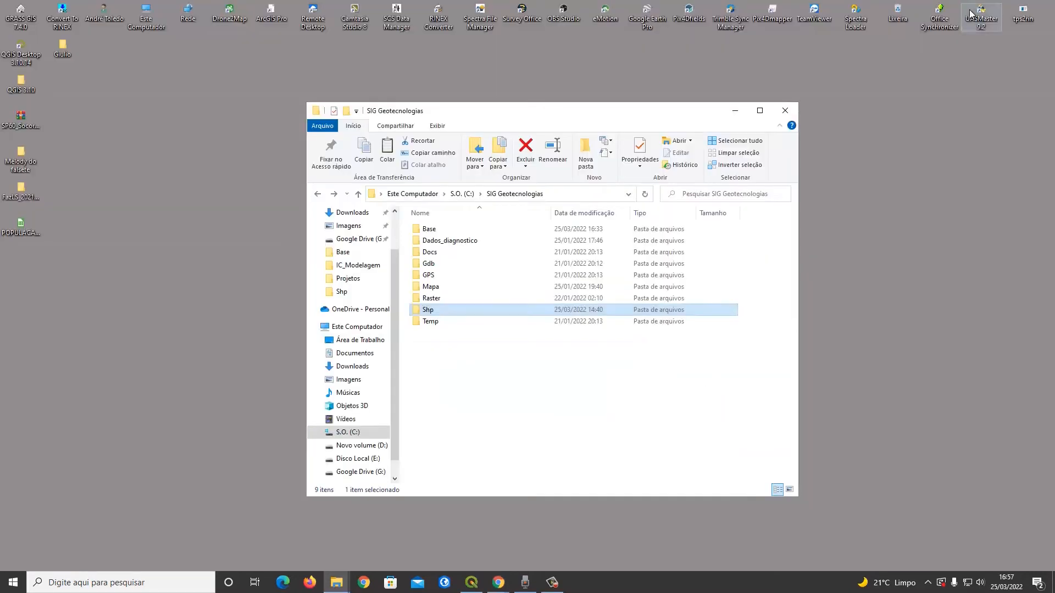
pyautogui.click(735, 111)
# Open POPULACAO_MUN_SP.csv from the desktop with the default import options to check its columns, and close it
pyautogui.doubleClick(17, 231)
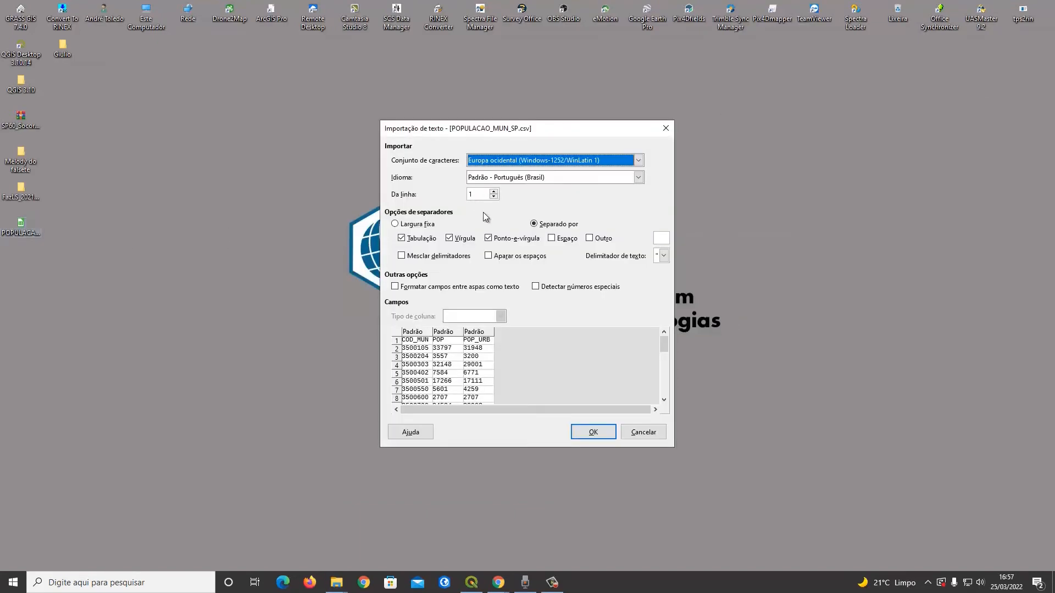
pyautogui.click(606, 427)
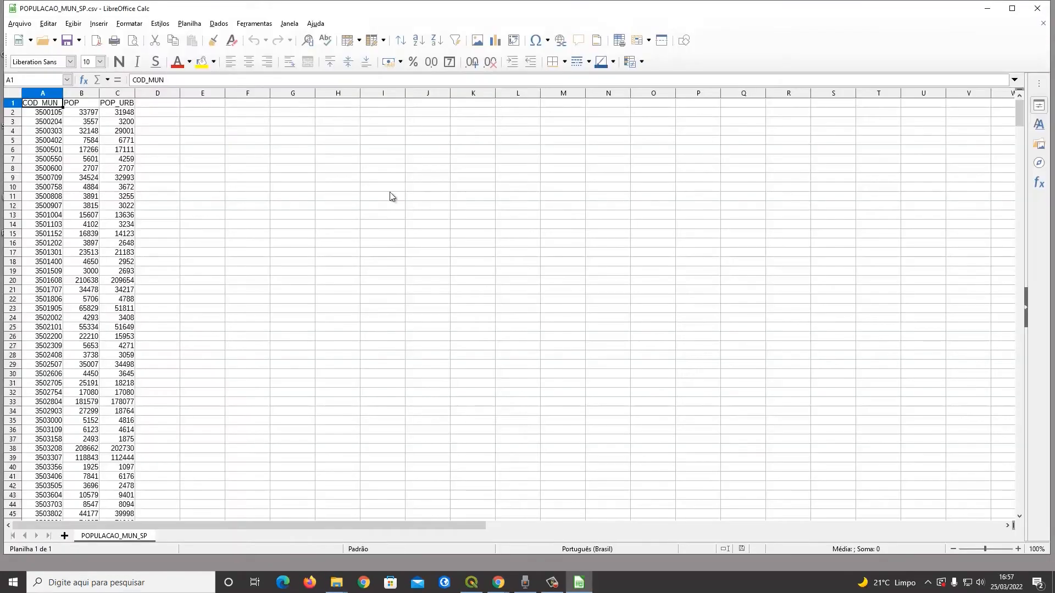
pyautogui.click(1037, 8)
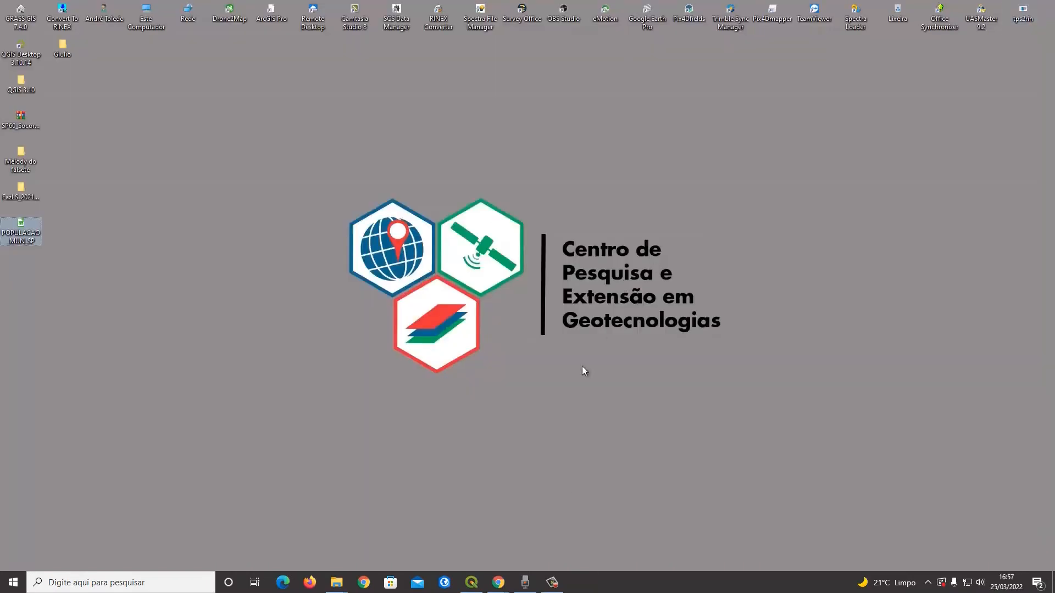
# Switch to QGIS and add MUNICIPIOS_SP_2021.shp from the Shp folder to the project
pyautogui.click(472, 581)
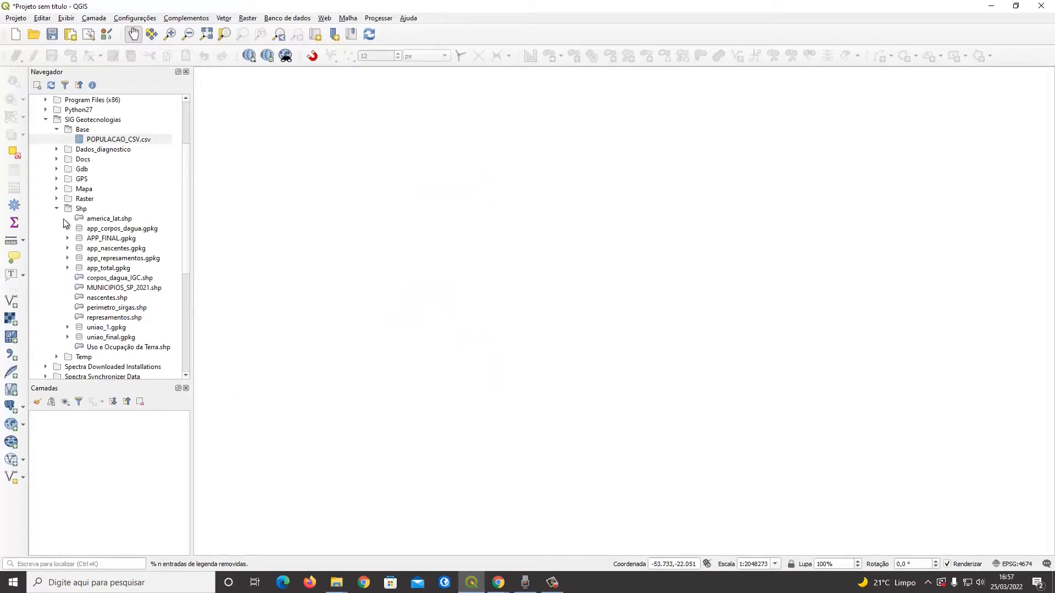
pyautogui.click(116, 289)
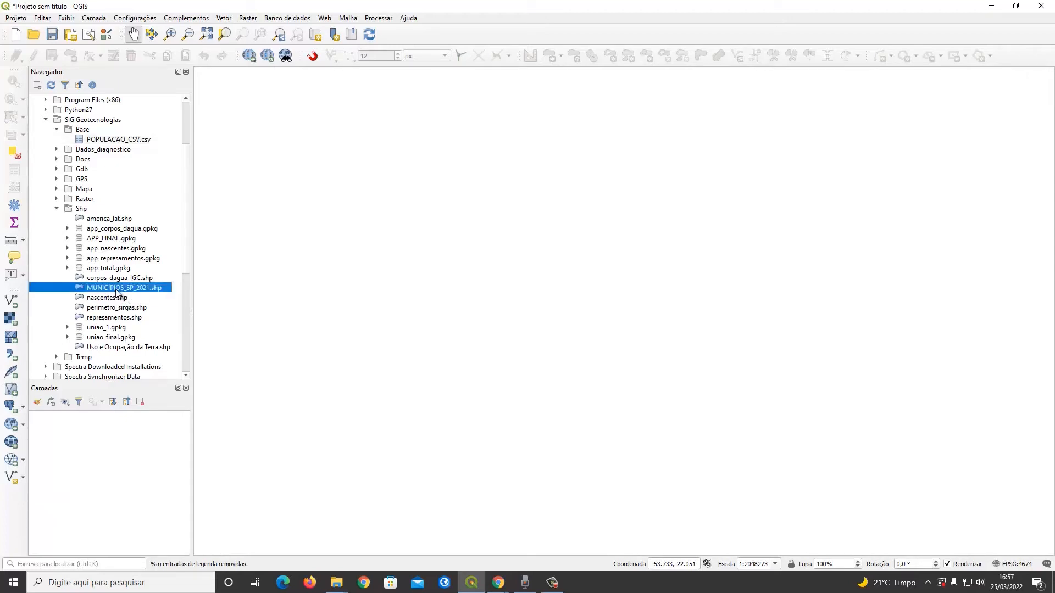
pyautogui.doubleClick(111, 288)
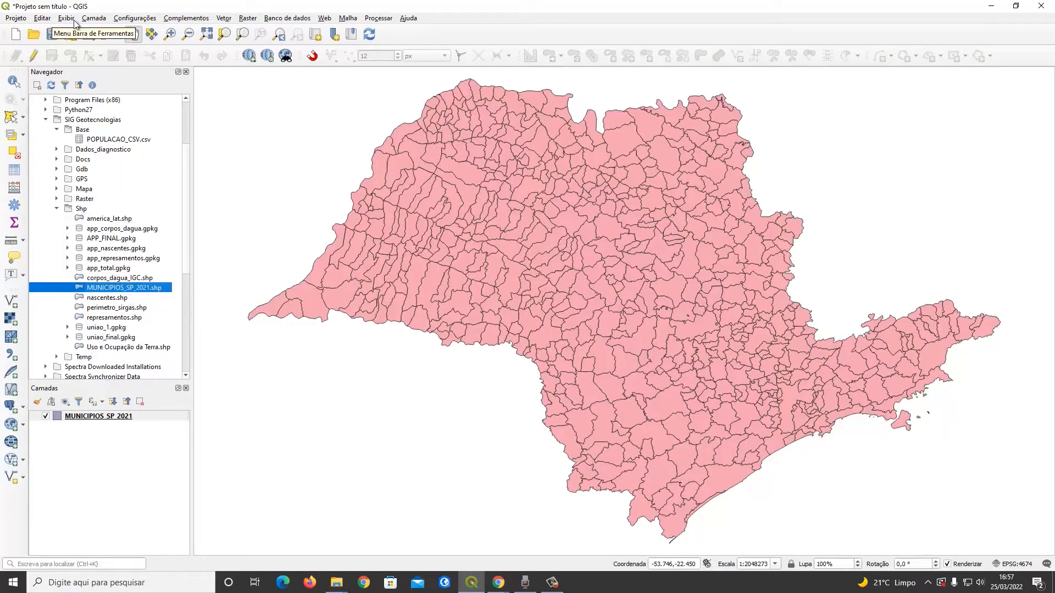
# In the data source manager, load POPULACAO_CSV from SIG Geotecnologias\Base on drive C: as the delimited text input file
pyautogui.click(92, 19)
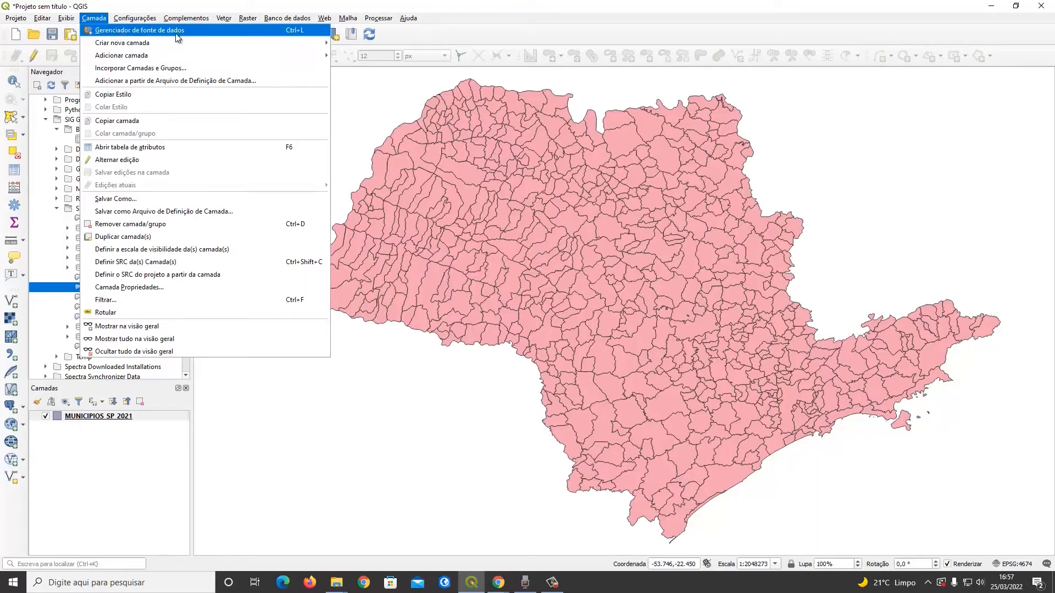
pyautogui.click(175, 36)
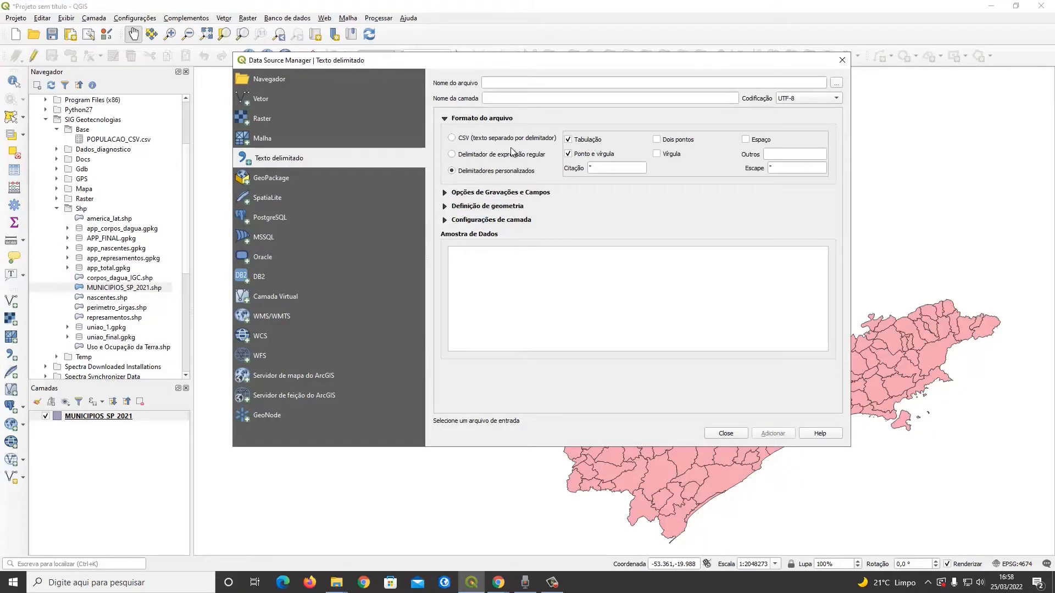
pyautogui.click(835, 84)
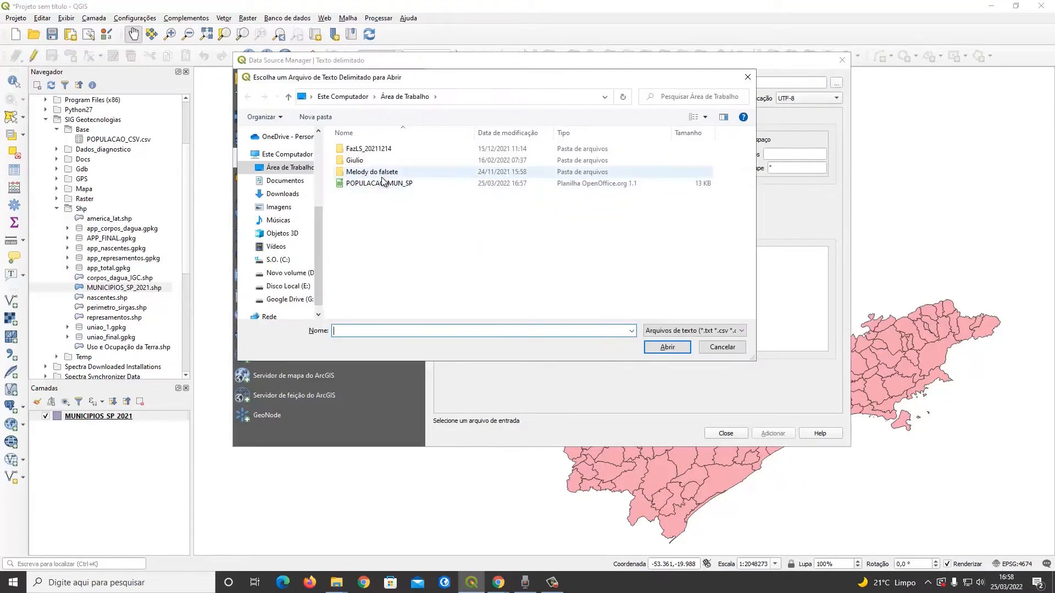
pyautogui.click(286, 154)
pyautogui.doubleClick(401, 258)
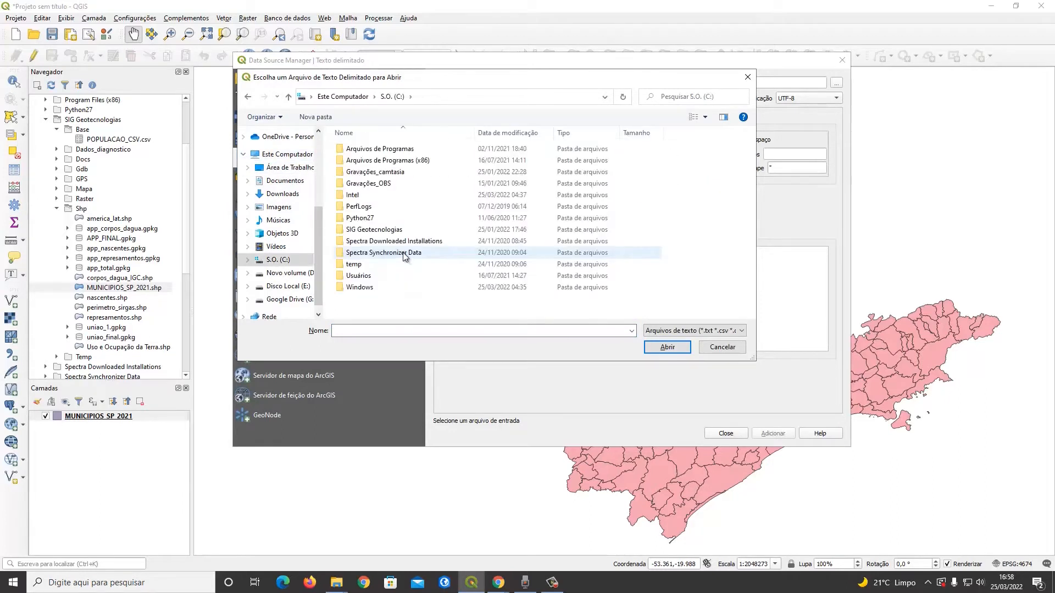
pyautogui.doubleClick(384, 229)
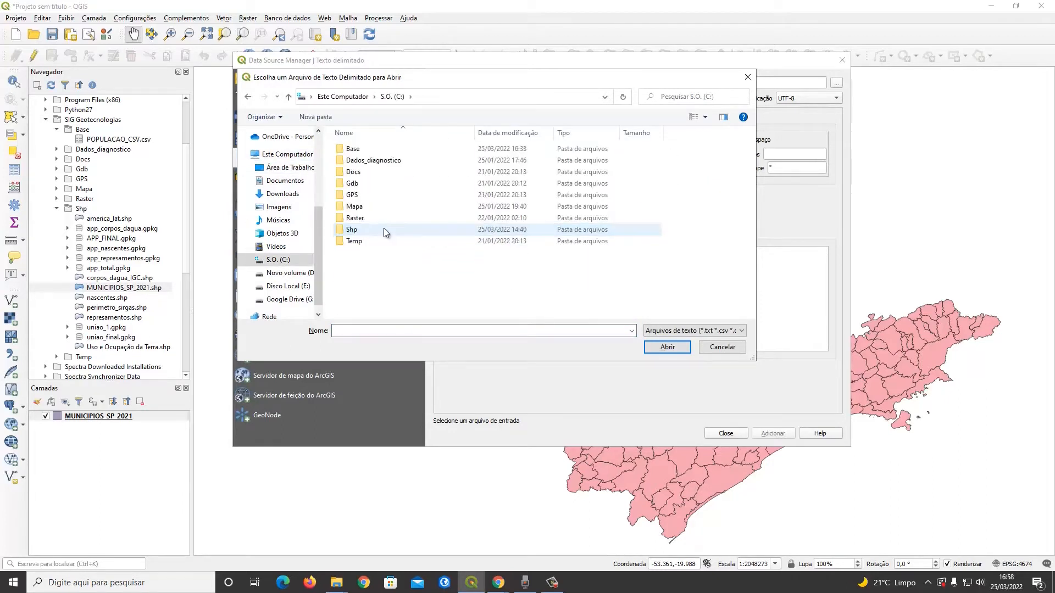
pyautogui.doubleClick(358, 150)
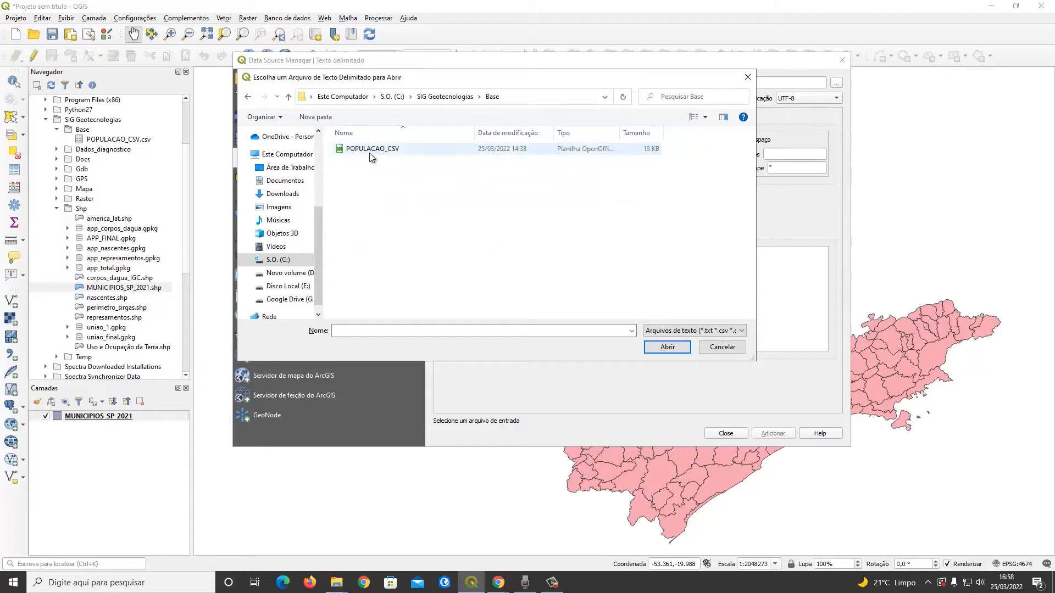
pyautogui.click(387, 156)
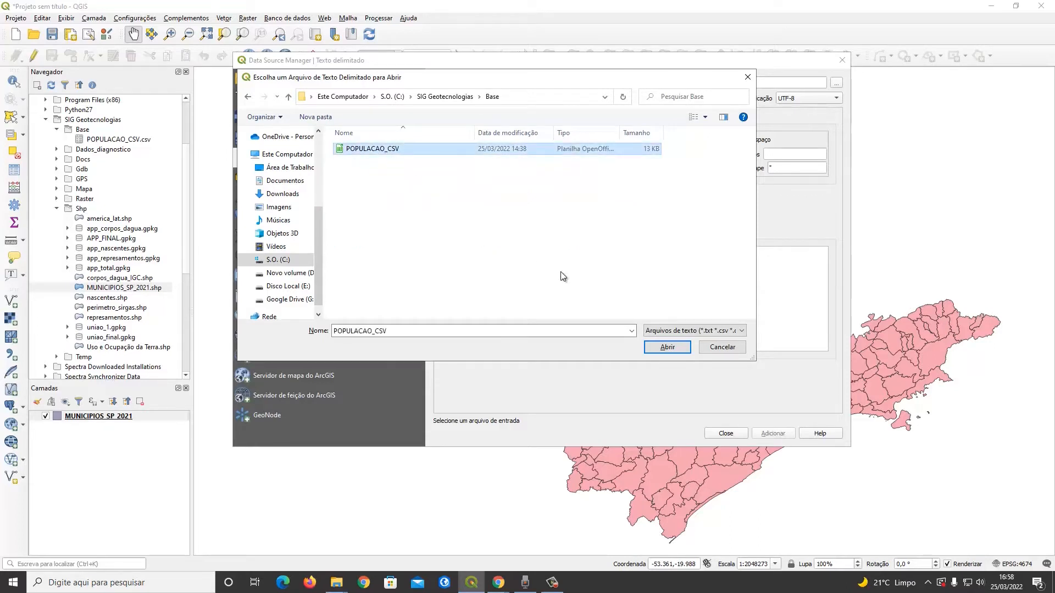
pyautogui.click(667, 347)
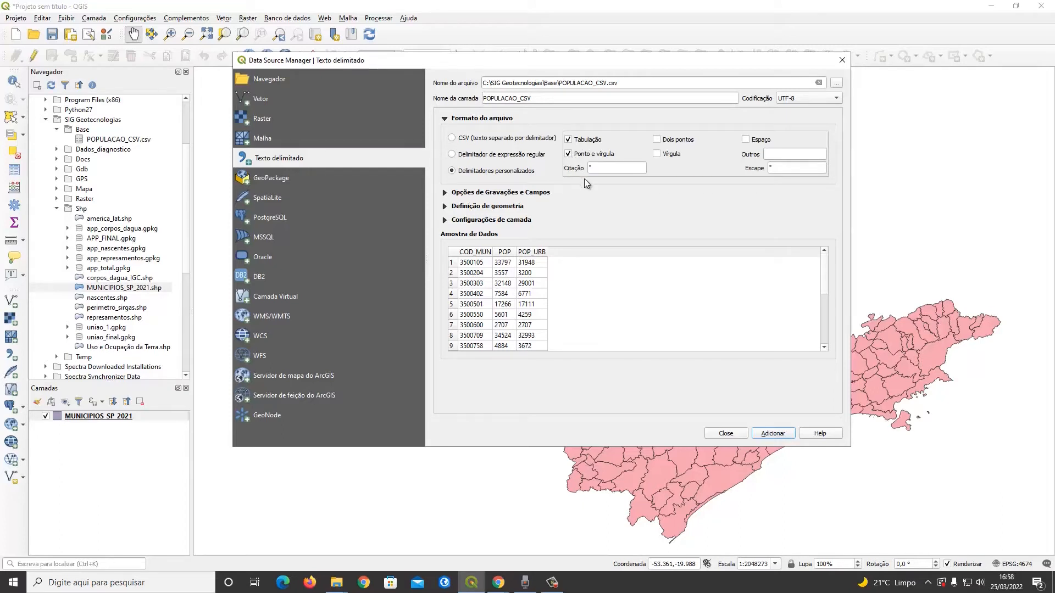
# Compare the data sample under the CSV and regular-expression formats, and return the file format to custom delimiters
pyautogui.click(451, 138)
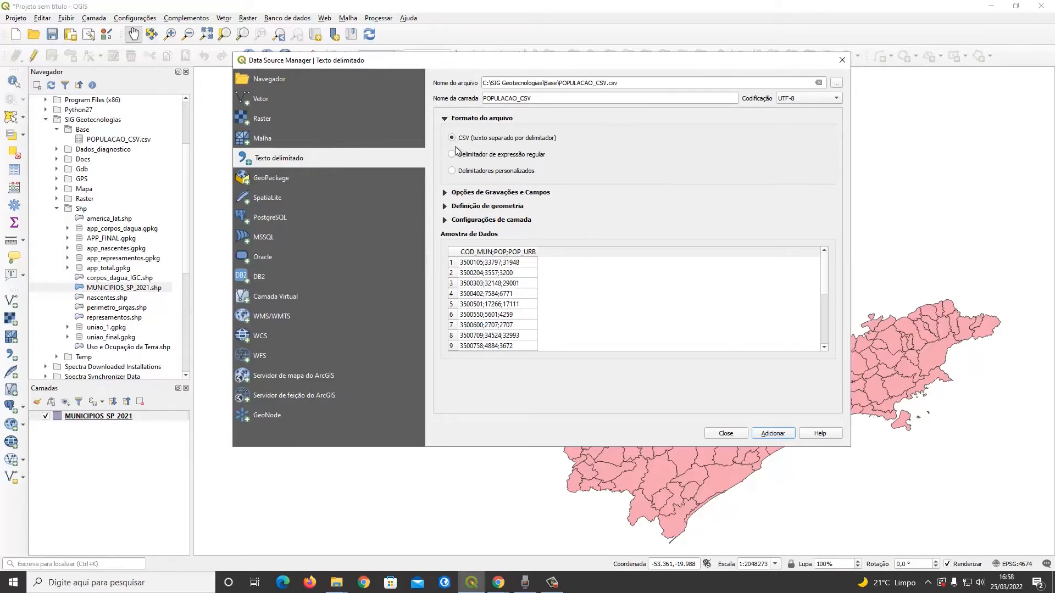
pyautogui.click(452, 154)
pyautogui.click(452, 137)
pyautogui.click(451, 171)
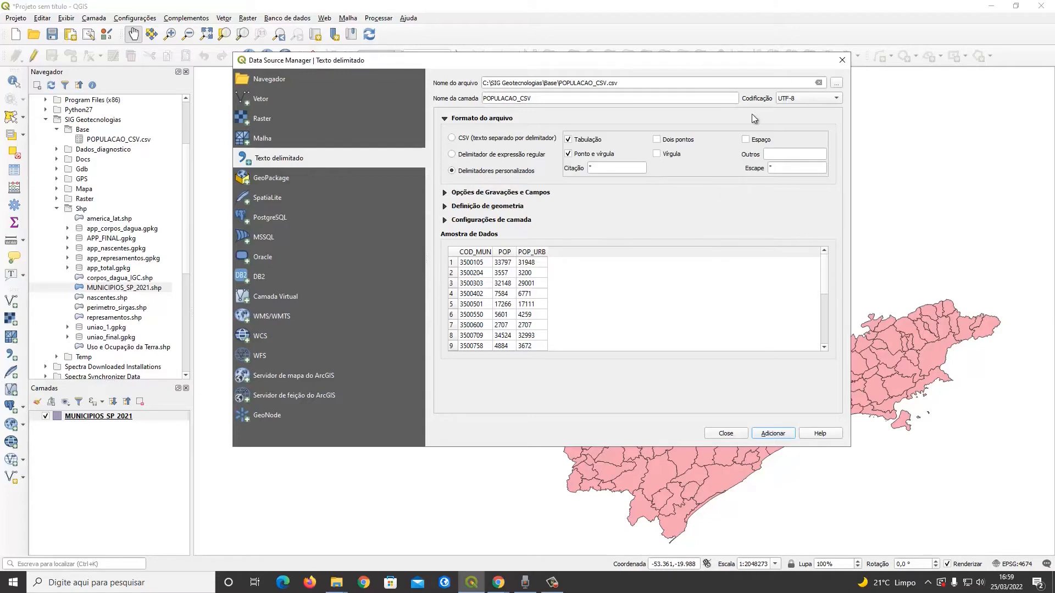
# Look through the available encodings for the delimited text file and try Big5-ETen
pyautogui.click(790, 99)
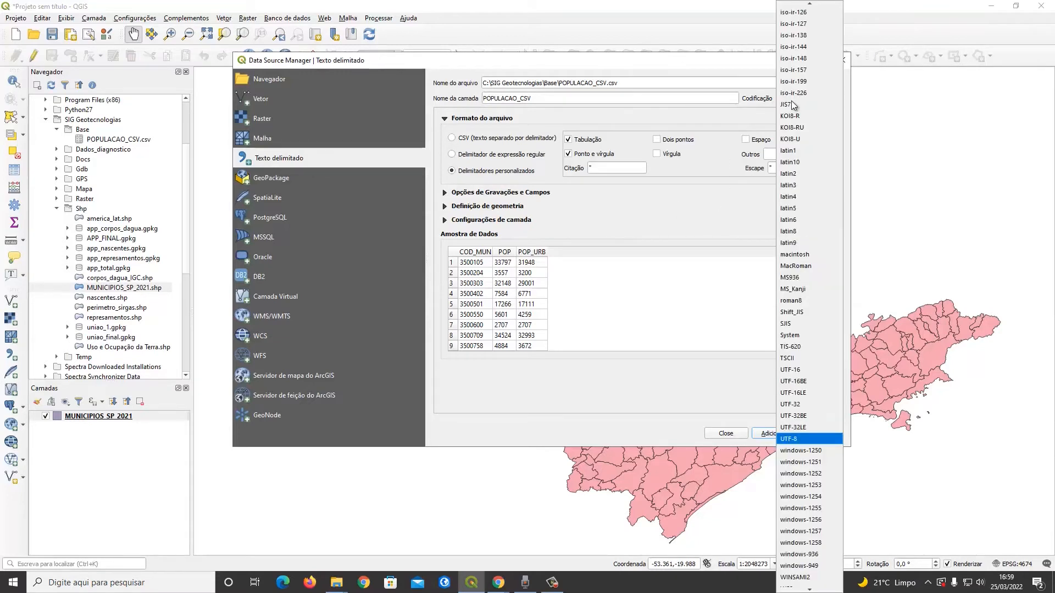
pyautogui.scroll(1, 789, 162)
pyautogui.scroll(15, 789, 162)
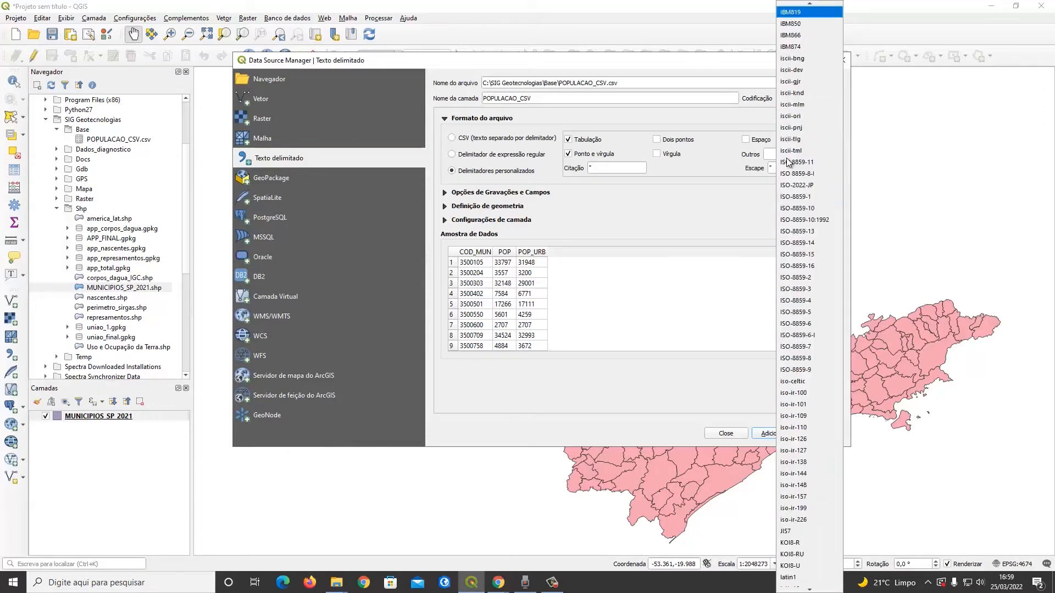
pyautogui.scroll(-17, 788, 165)
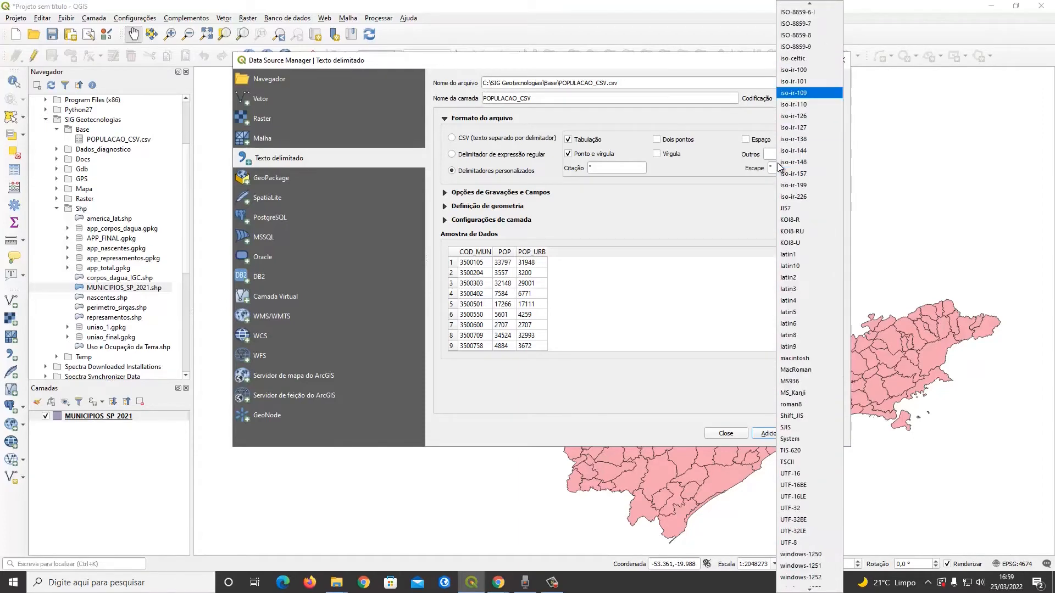
pyautogui.scroll(2, 787, 193)
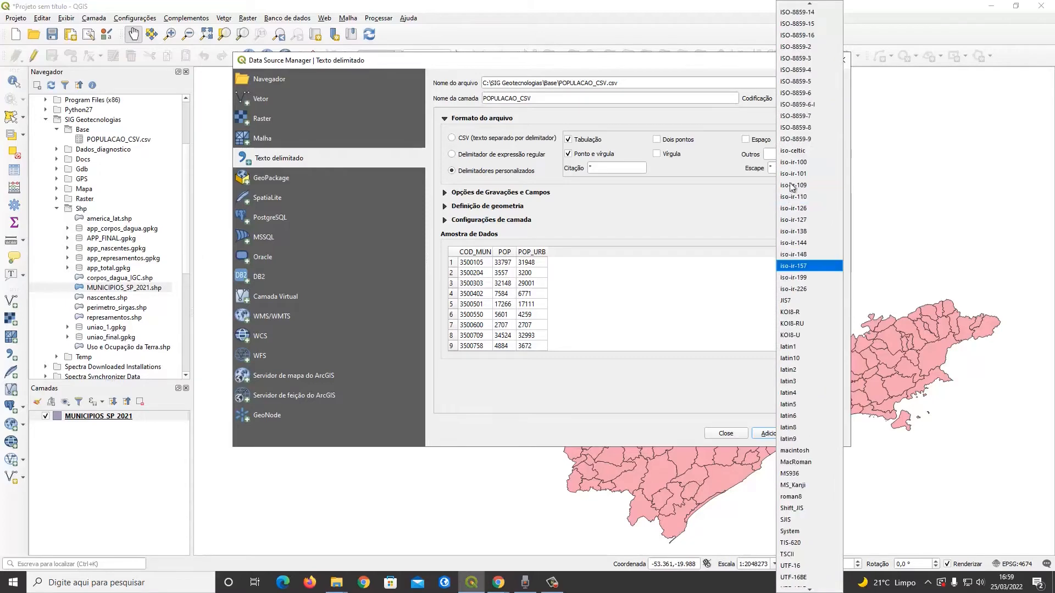
pyautogui.click(792, 150)
pyautogui.click(802, 101)
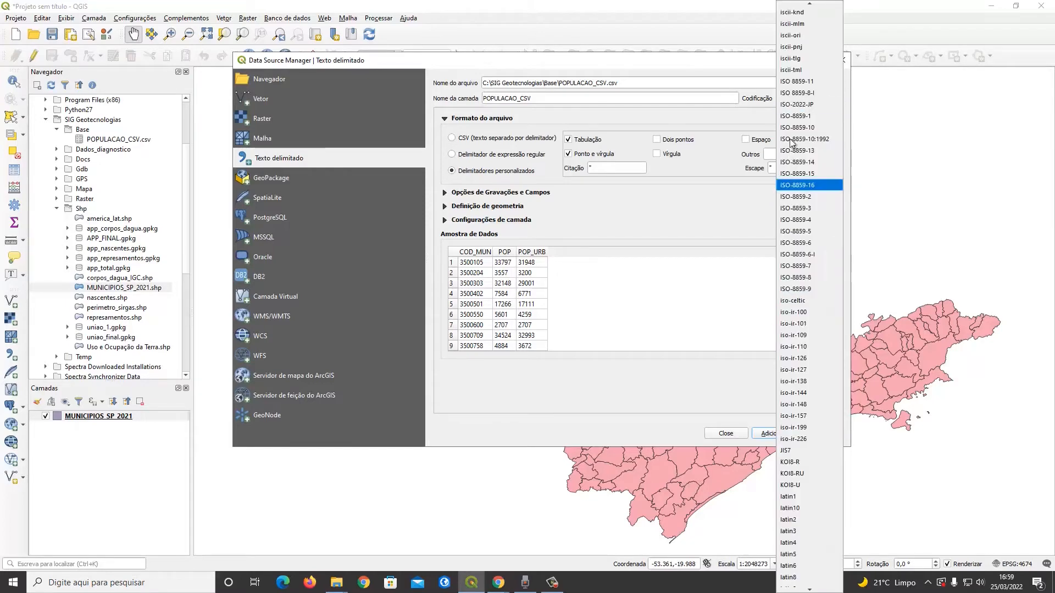
pyautogui.click(791, 71)
pyautogui.click(796, 100)
pyautogui.scroll(10, 779, 140)
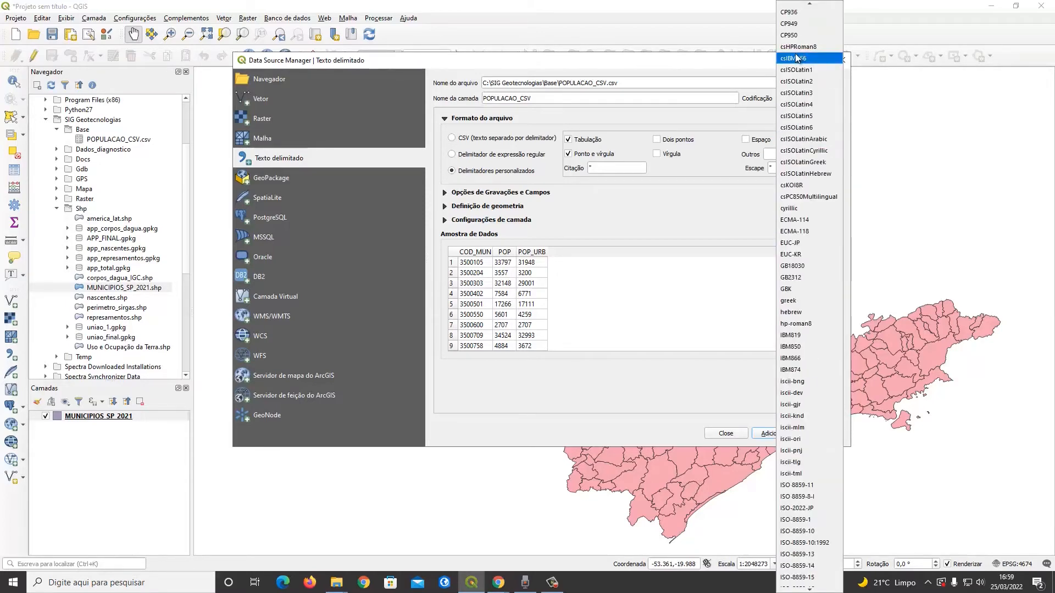
pyautogui.click(794, 24)
pyautogui.click(791, 94)
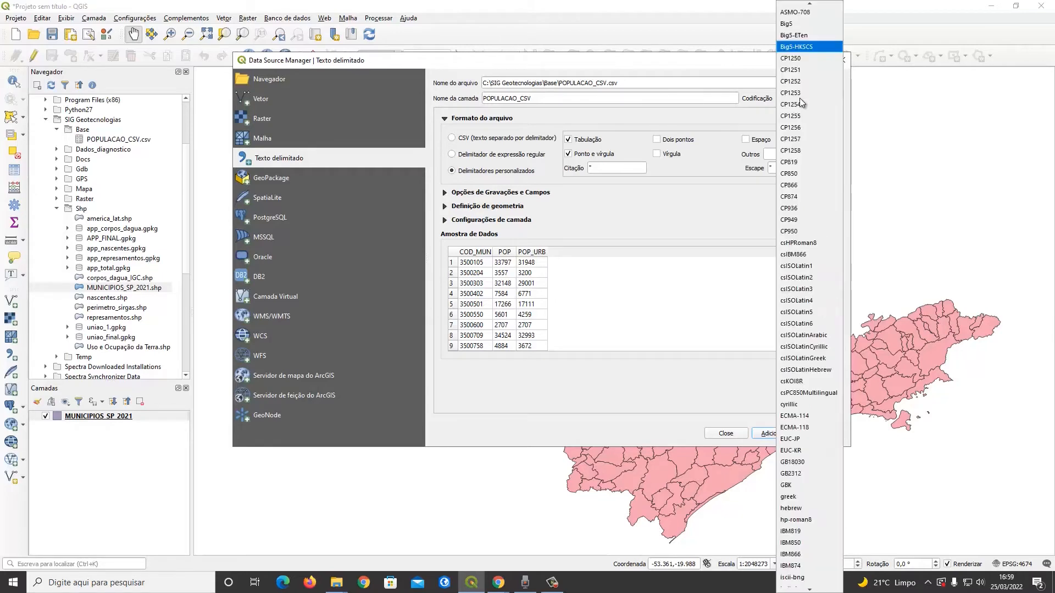
pyautogui.scroll(1, 791, 82)
pyautogui.click(802, 75)
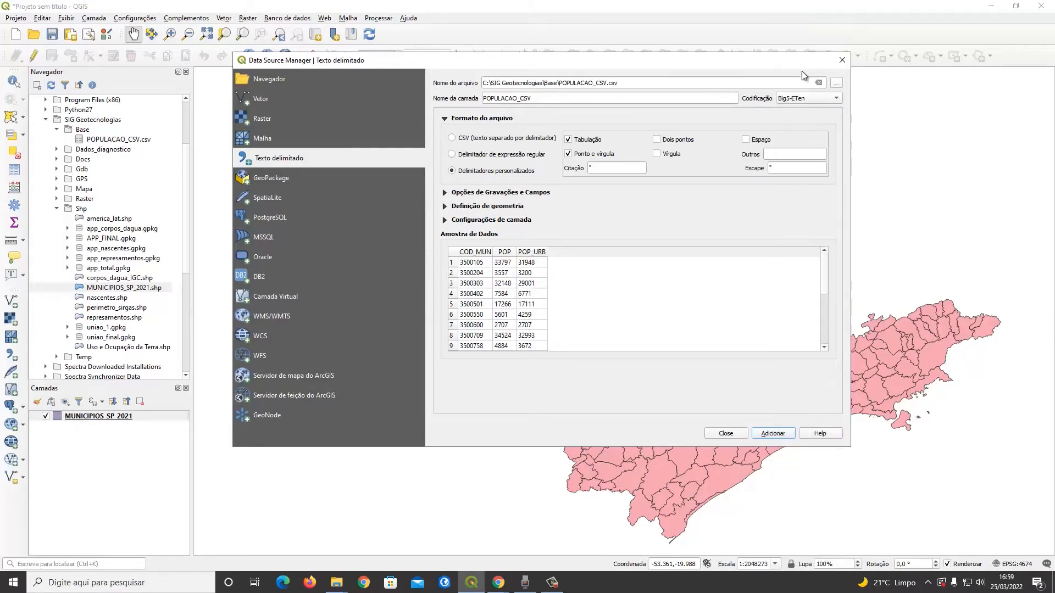
# Set the encoding of the POPULACAO_CSV delimited text import to UTF-8
pyautogui.click(803, 100)
pyautogui.click(792, 17)
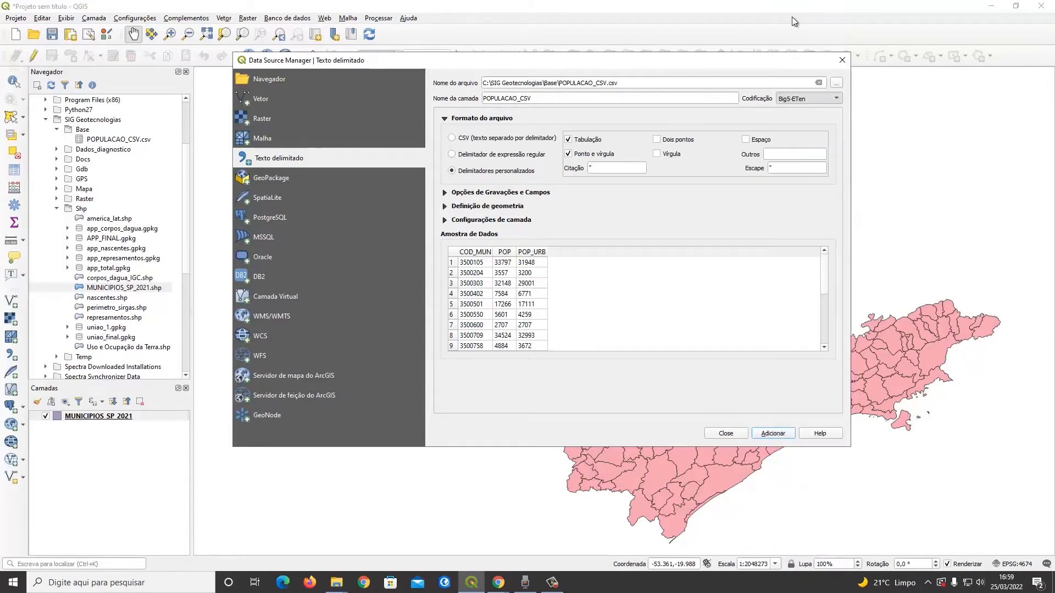
pyautogui.click(800, 100)
pyautogui.press('u')
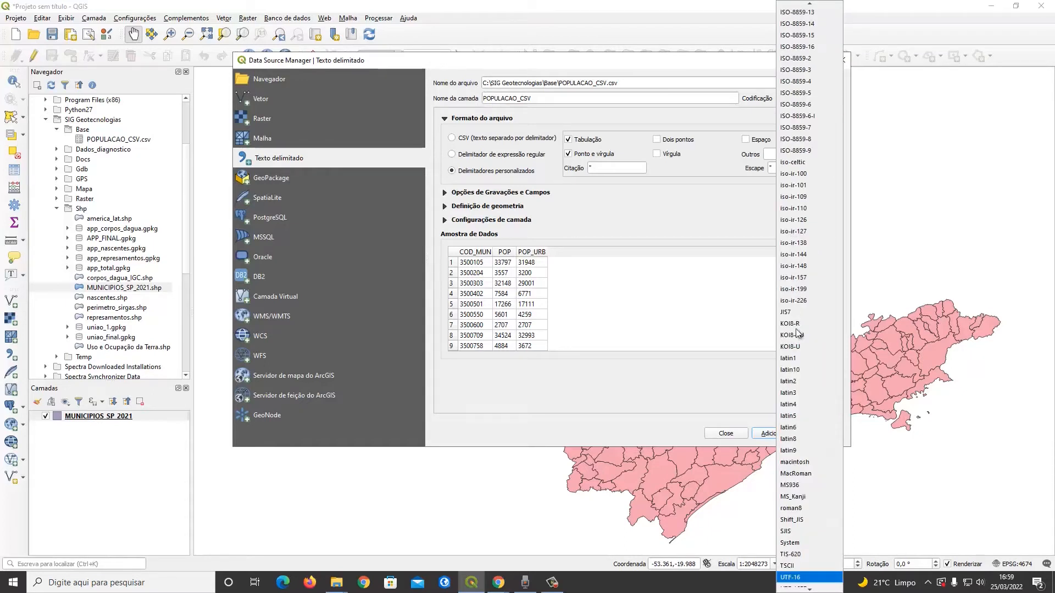
pyautogui.click(793, 232)
pyautogui.click(792, 99)
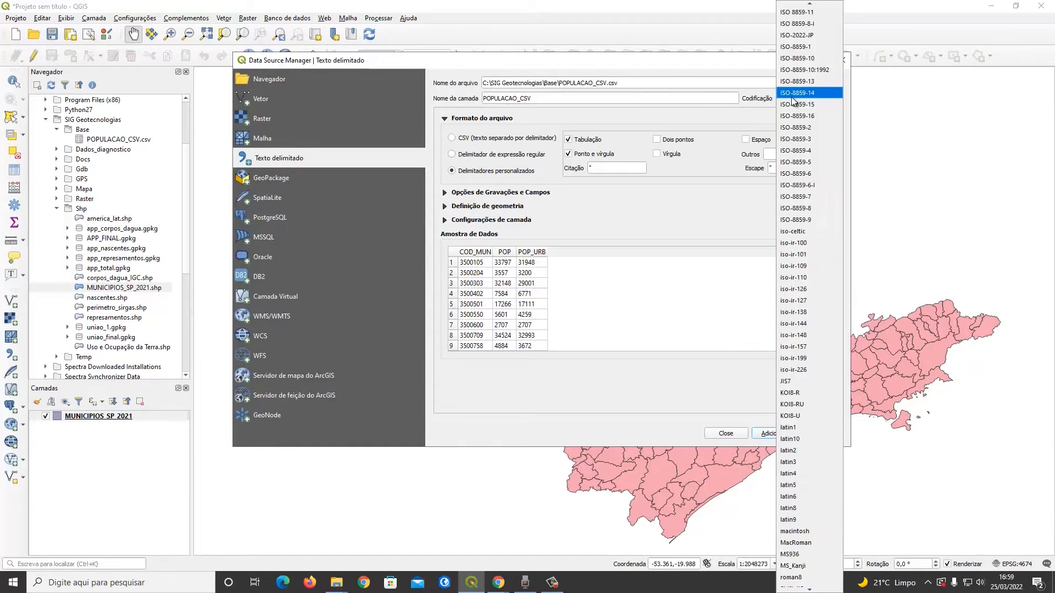
pyautogui.scroll(4, 797, 165)
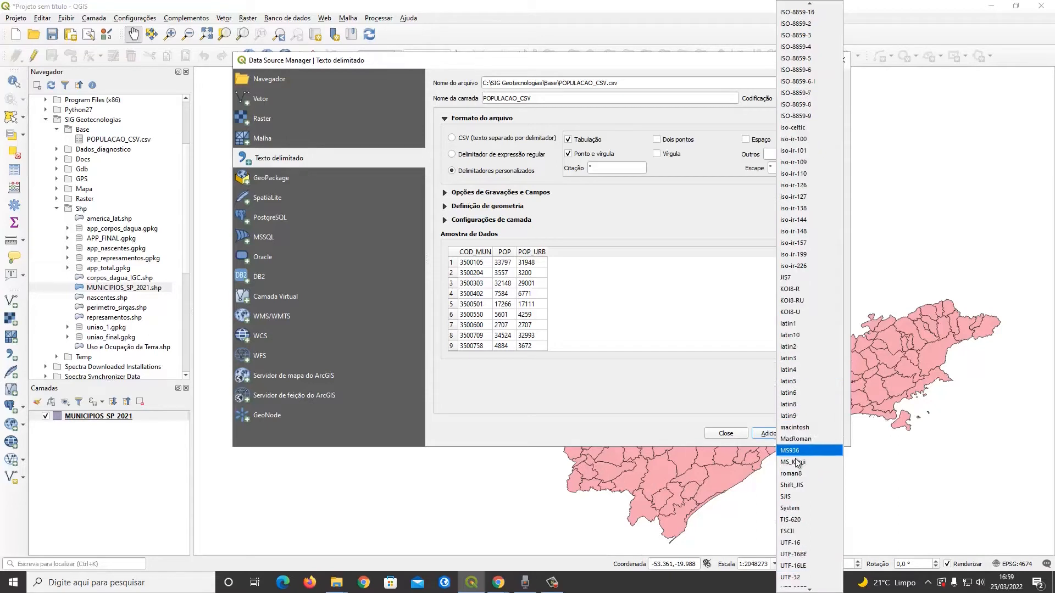
pyautogui.scroll(-2, 802, 461)
pyautogui.click(809, 537)
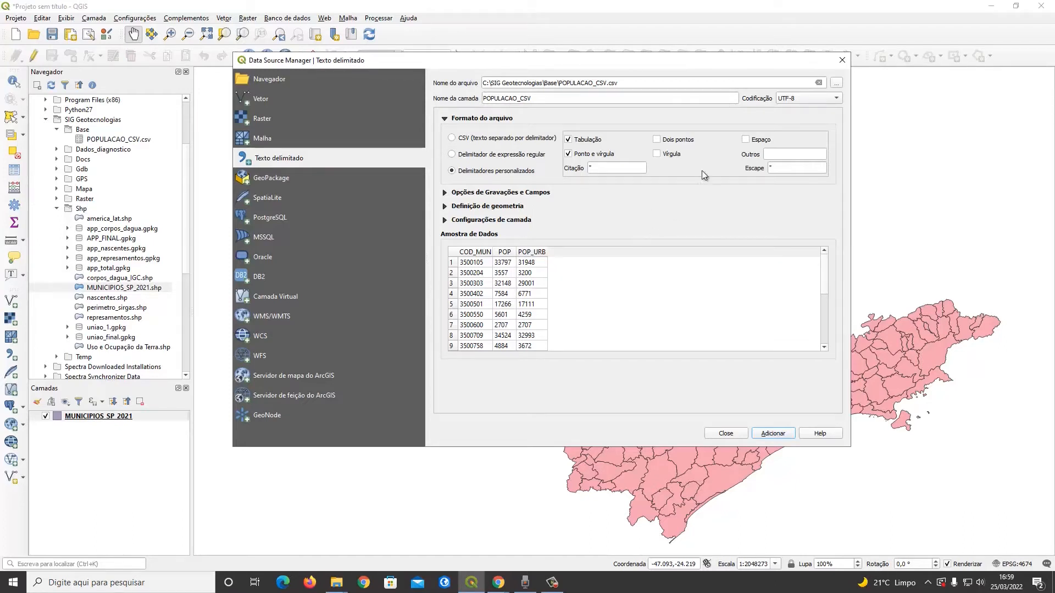
# Look through the other available encodings for the delimited text file without changing the UTF-8 selection
pyautogui.click(800, 95)
pyautogui.scroll(15, 795, 237)
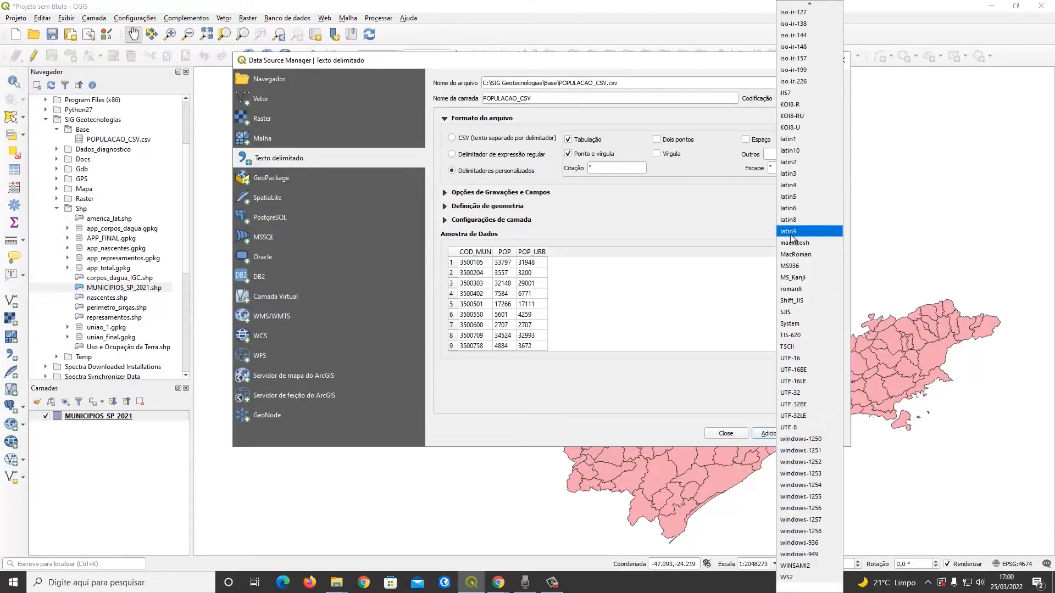
pyautogui.scroll(12, 795, 238)
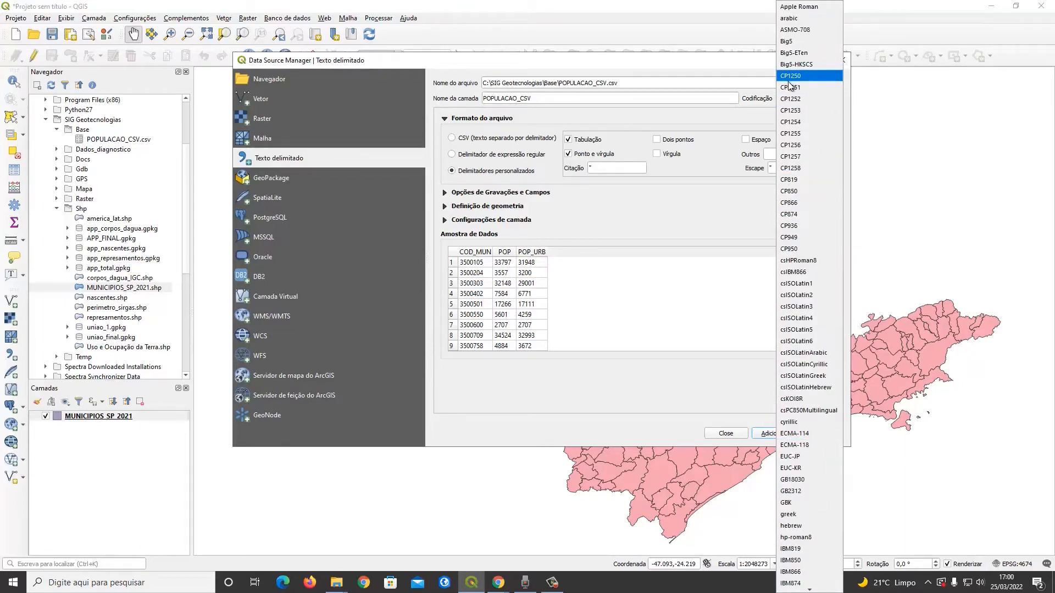
pyautogui.scroll(-3, 804, 148)
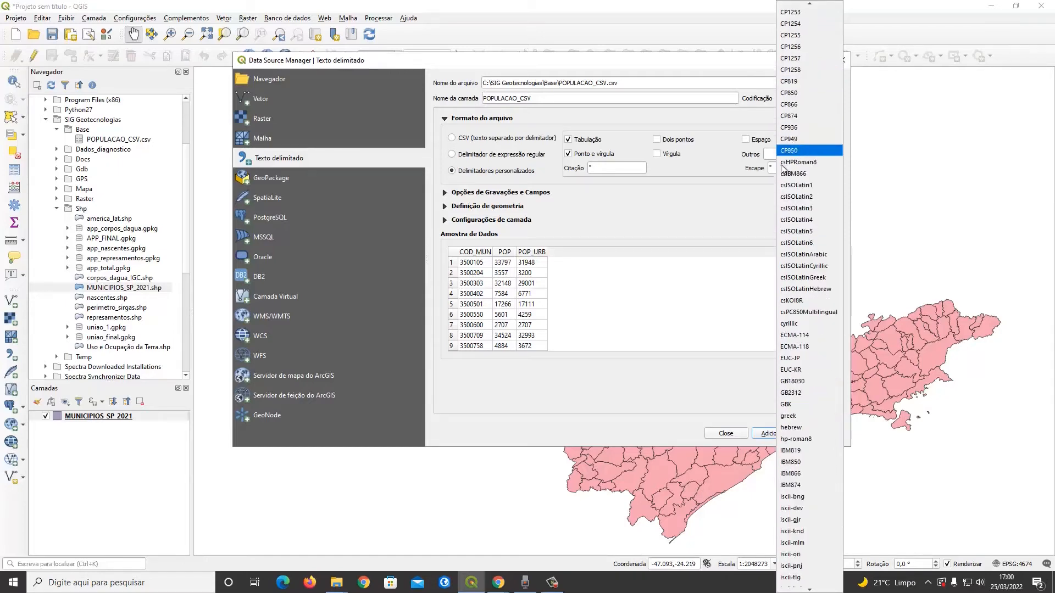
pyautogui.click(740, 209)
pyautogui.click(807, 98)
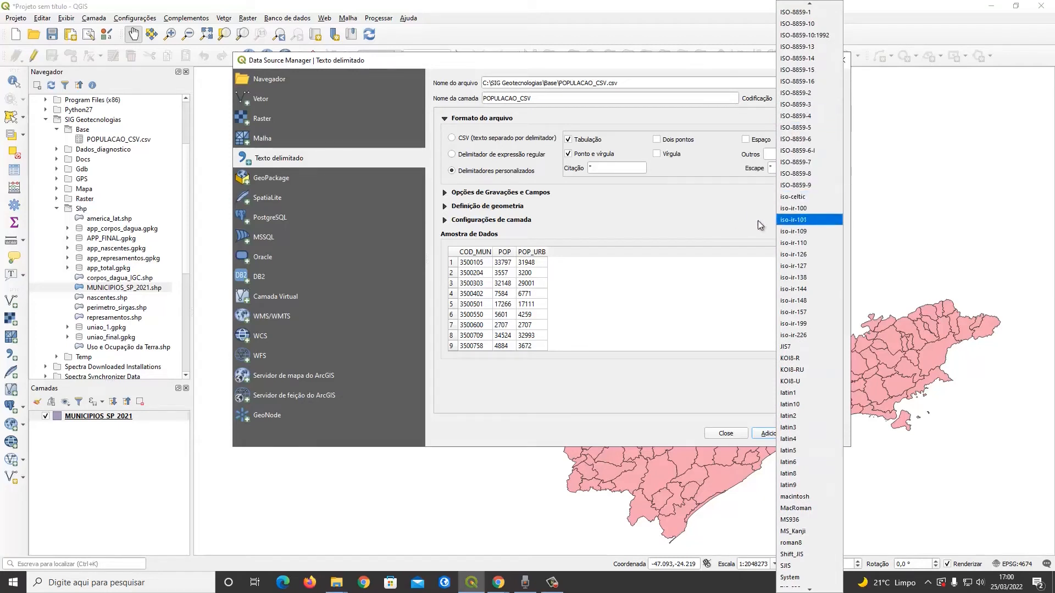
pyautogui.click(688, 229)
# Check the record, geometry and layer settings, add POPULACAO_CSV to the project as an attribute-only table, and close the data source manager
pyautogui.click(456, 198)
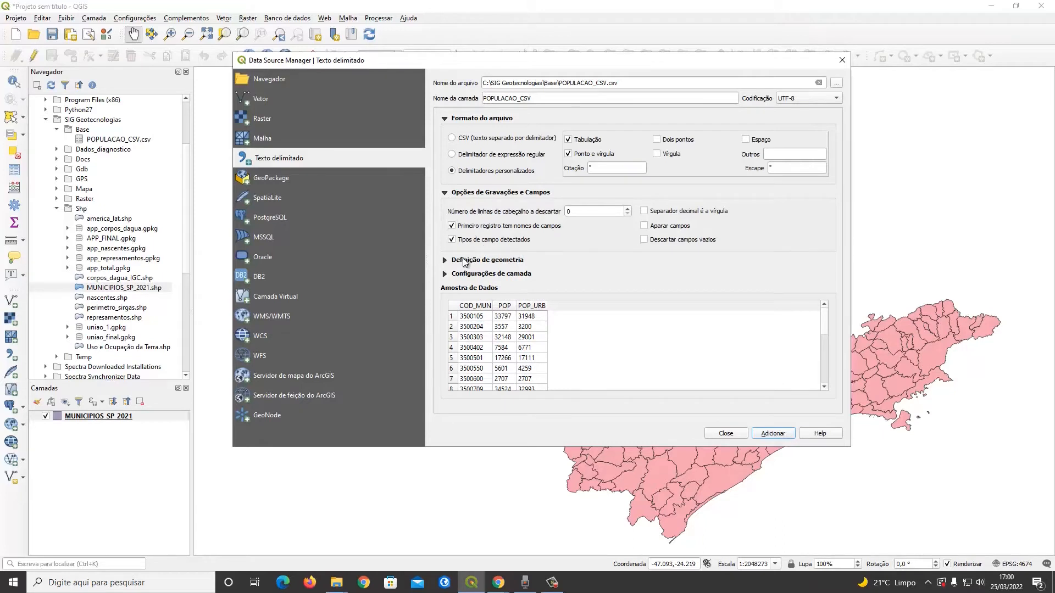
pyautogui.click(445, 261)
pyautogui.click(446, 341)
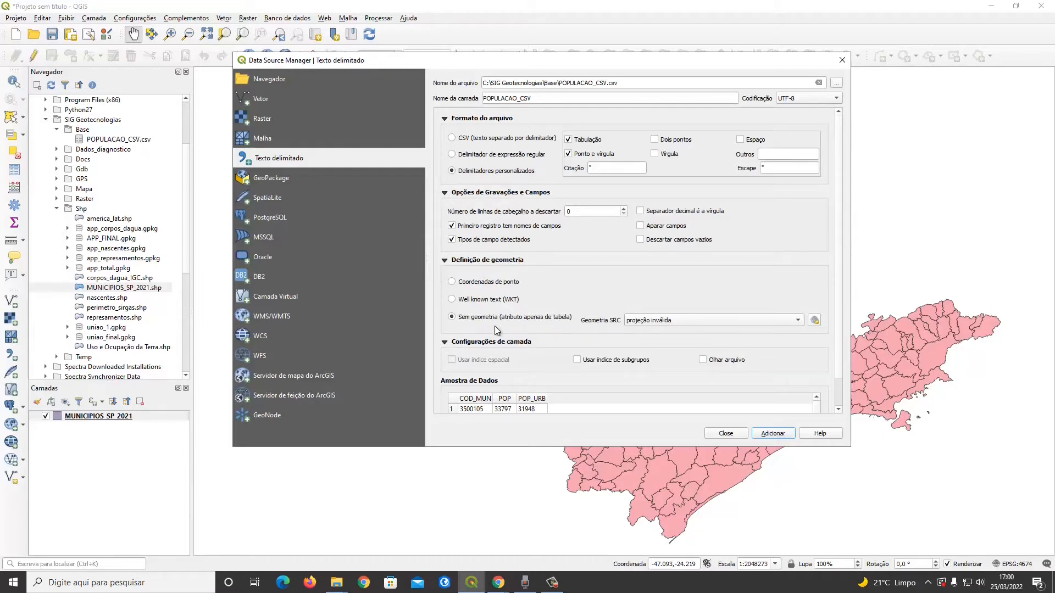
pyautogui.click(445, 193)
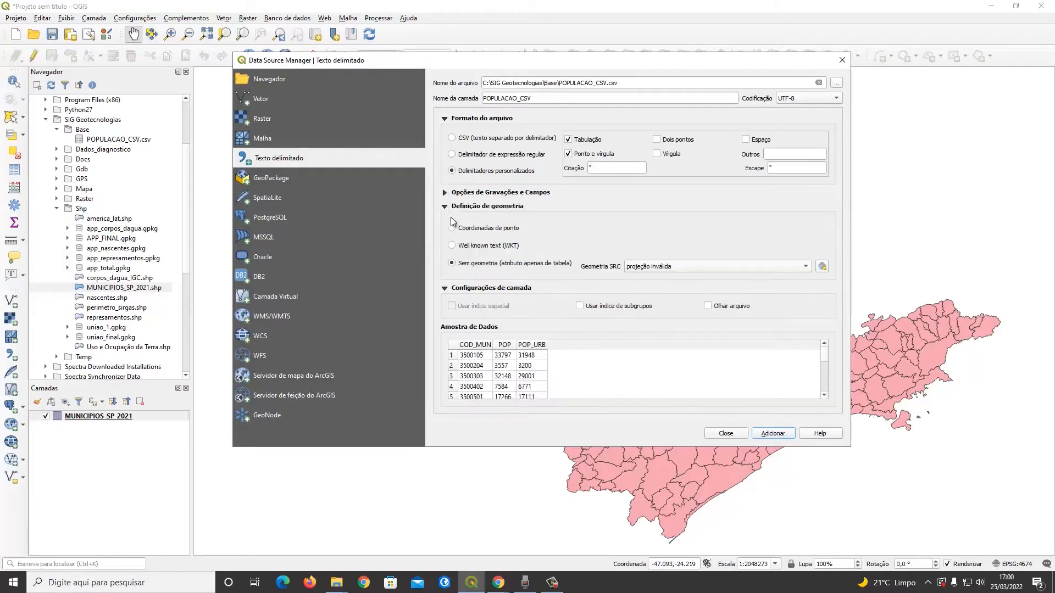
pyautogui.click(445, 206)
pyautogui.click(445, 219)
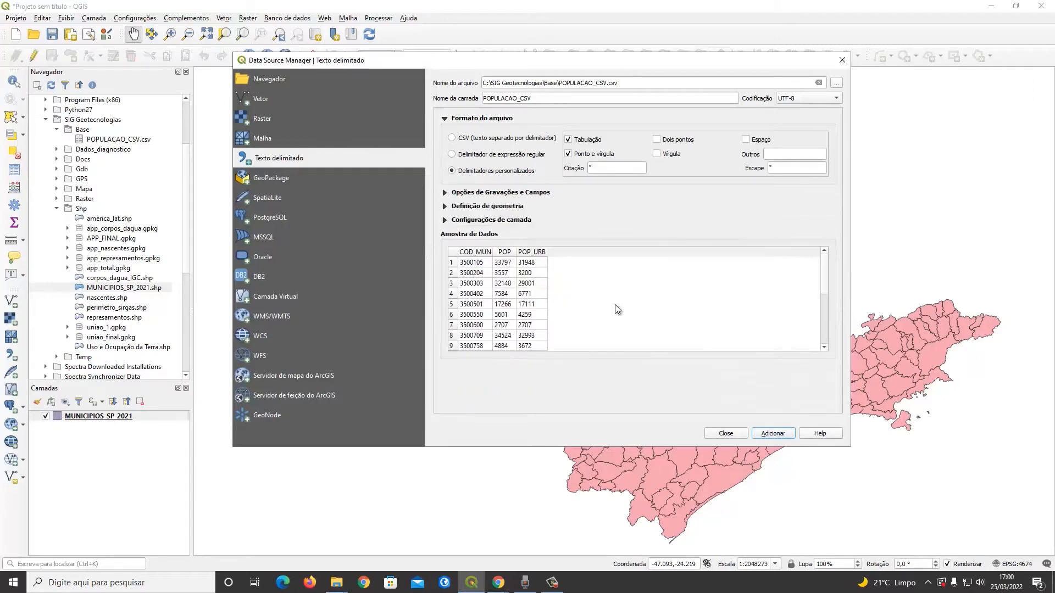
pyautogui.click(771, 434)
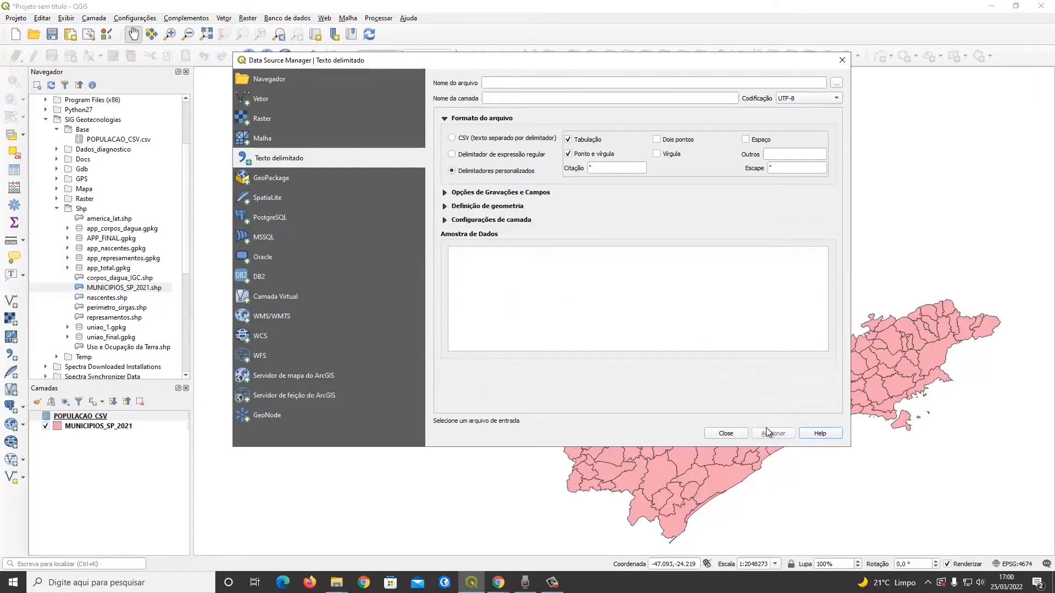
pyautogui.click(726, 433)
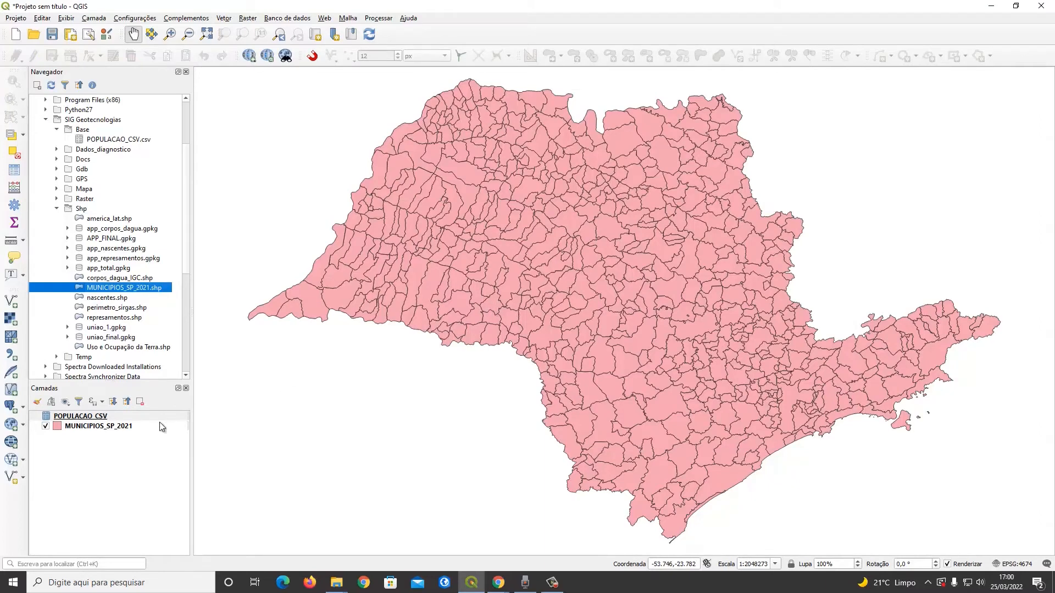
# Examine the fields in the attribute tables of MUNICIPIOS_SP_2021 and POPULACAO_CSV
pyautogui.rightClick(113, 427)
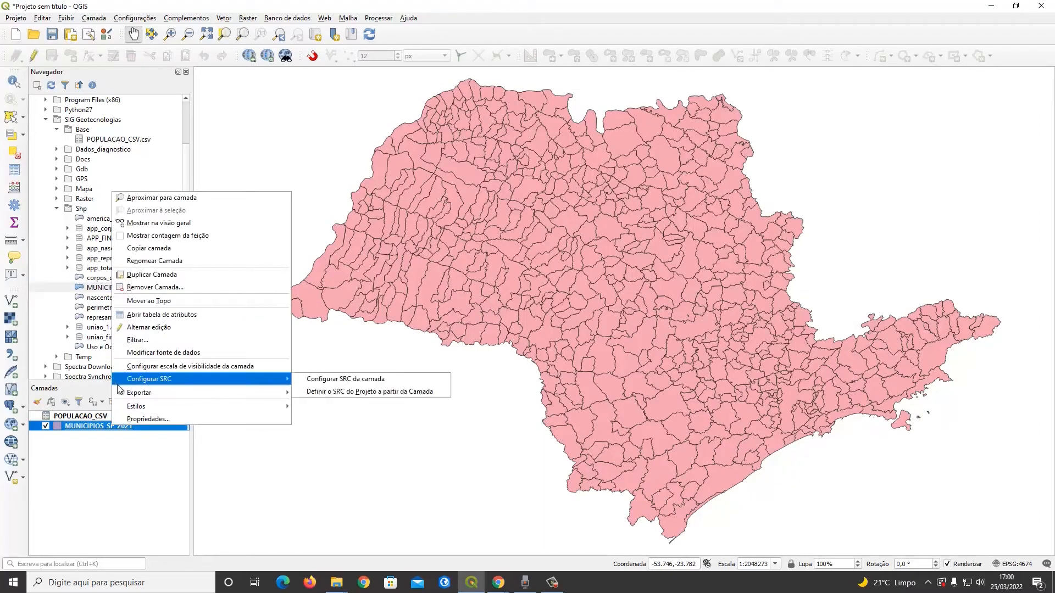
pyautogui.click(158, 315)
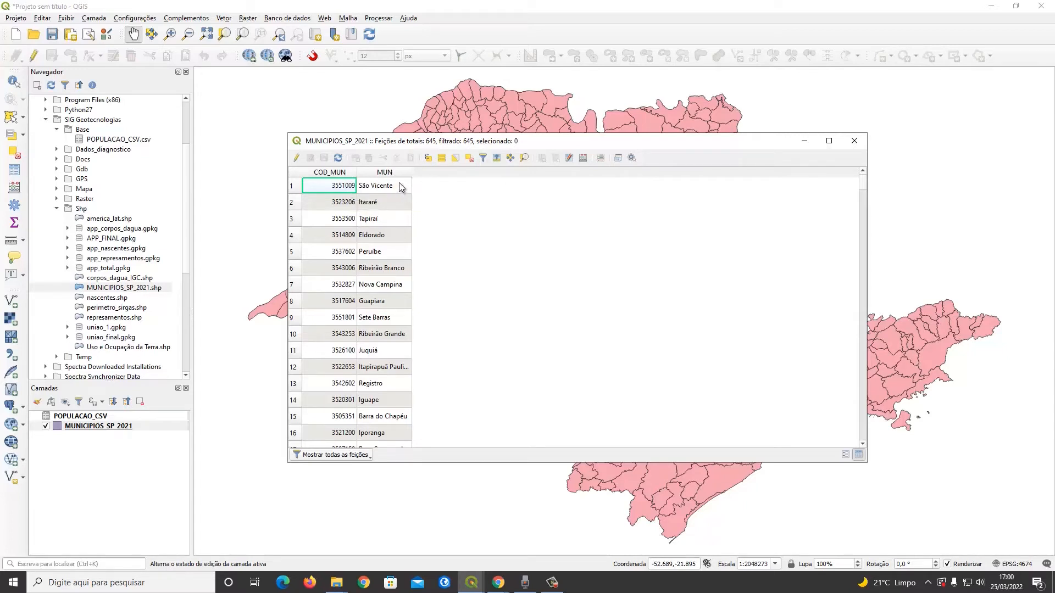
pyautogui.click(853, 142)
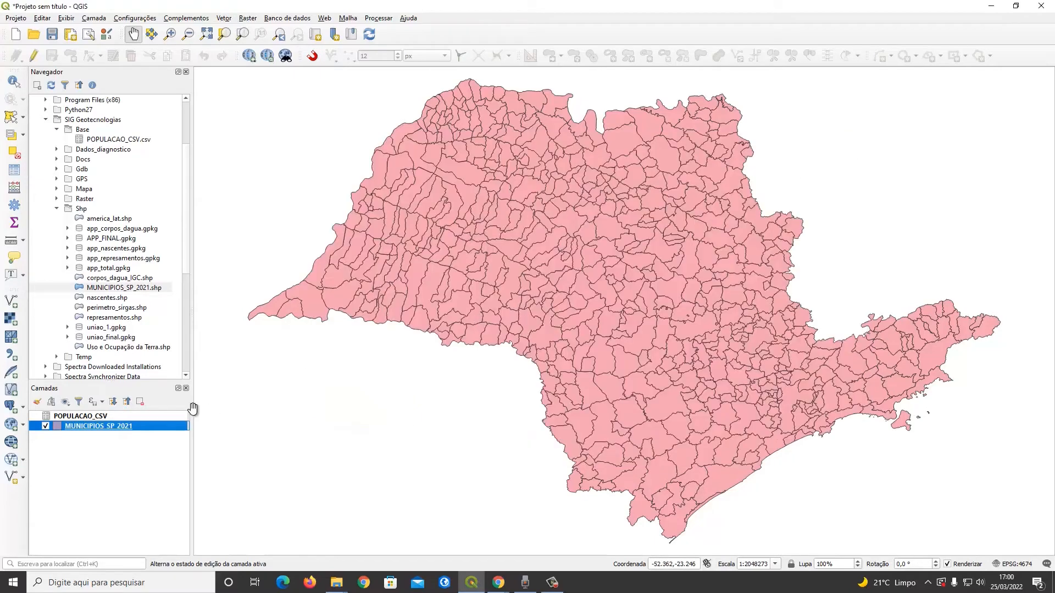
pyautogui.click(87, 417)
pyautogui.rightClick(85, 420)
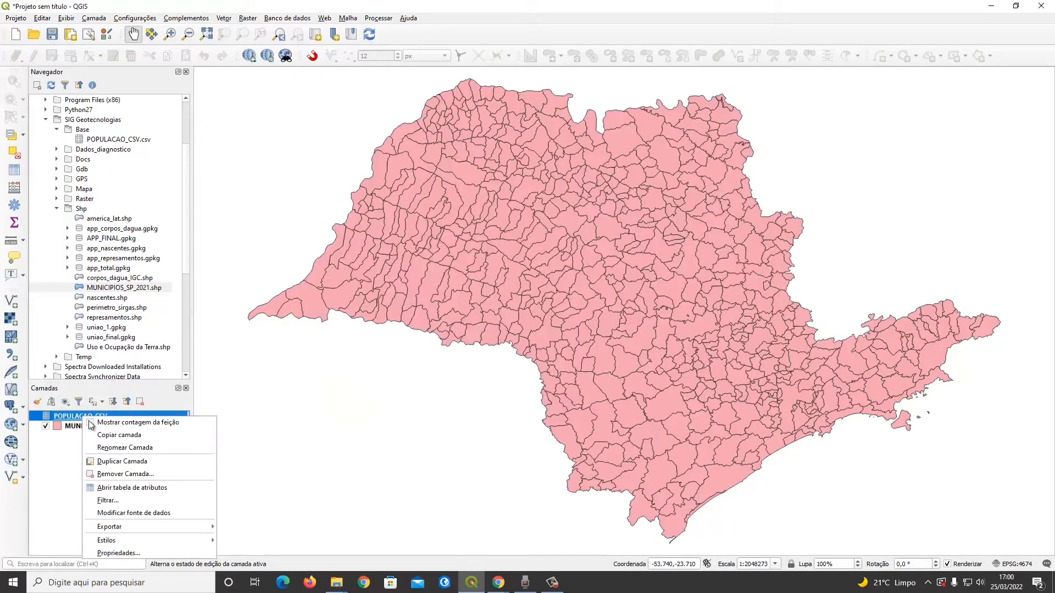
pyautogui.click(131, 487)
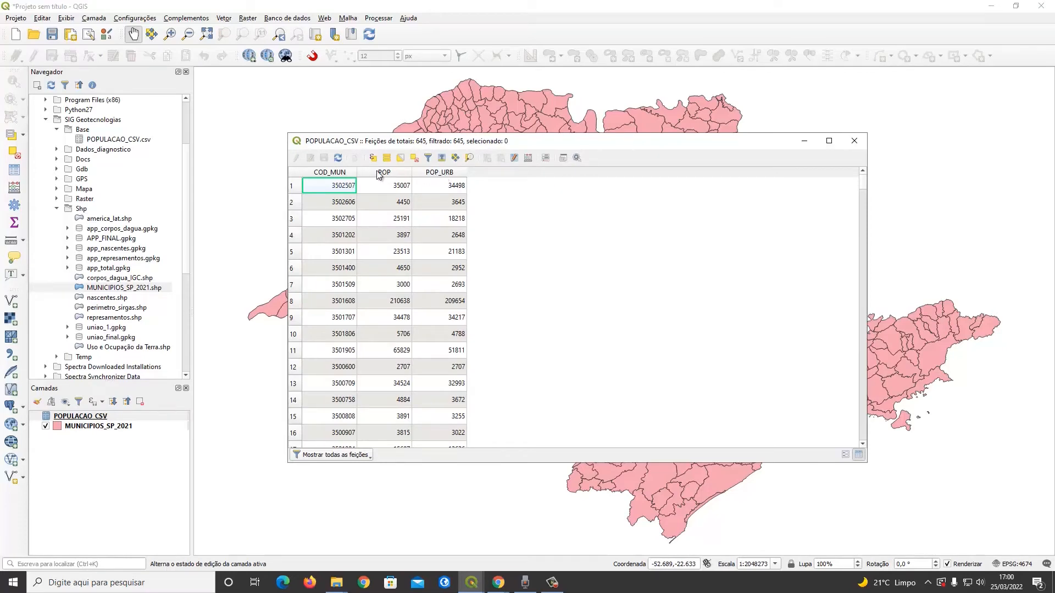
pyautogui.click(853, 141)
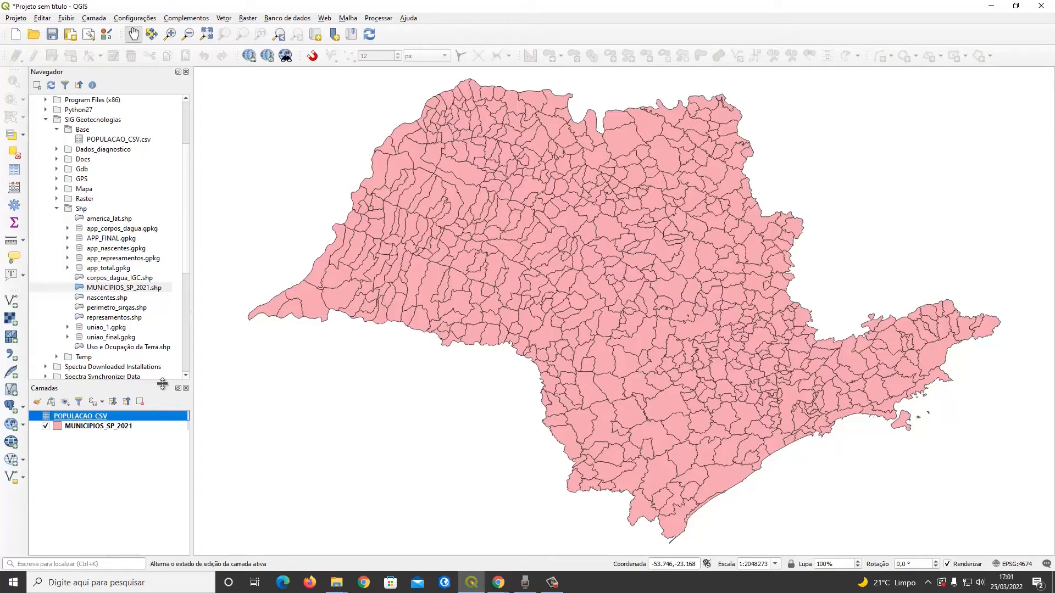
# Start a new vector join with POPULACAO_CSV in the layer properties of MUNICIPIOS_SP_2021
pyautogui.click(100, 427)
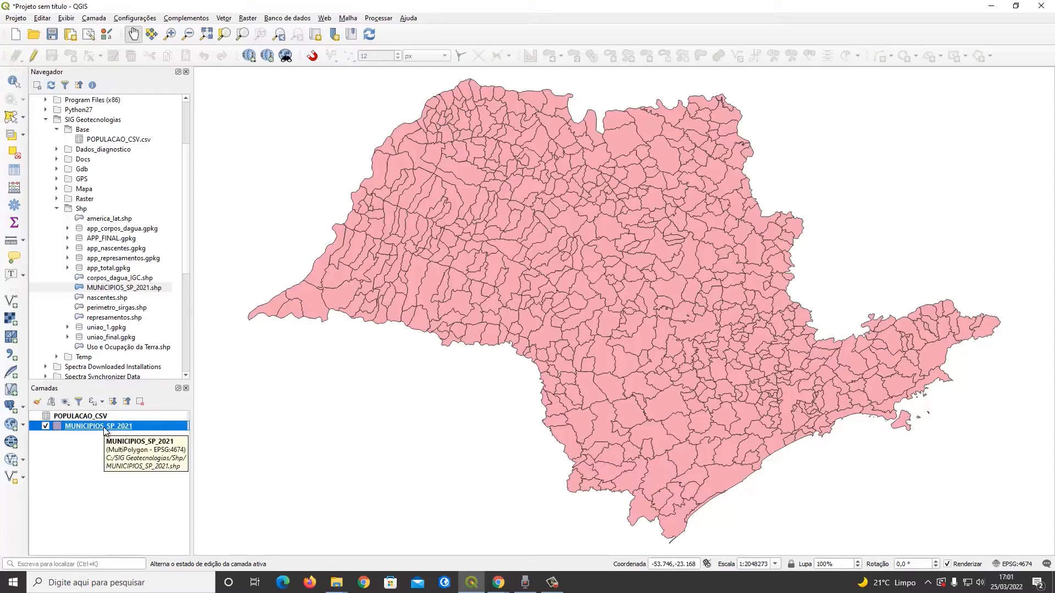
pyautogui.rightClick(105, 430)
pyautogui.click(222, 422)
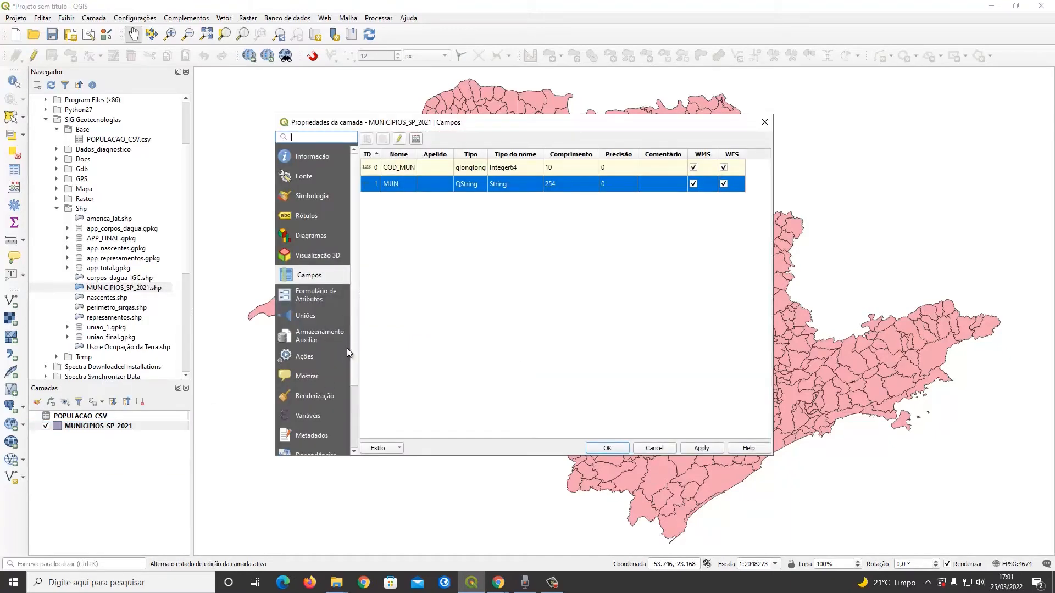
pyautogui.scroll(-2, 355, 356)
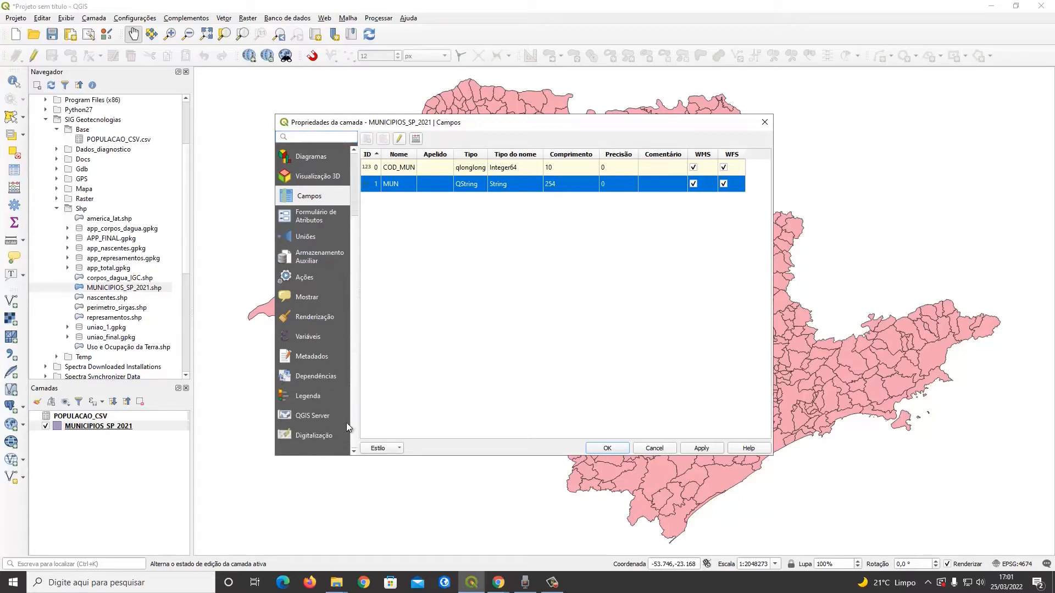
pyautogui.scroll(1, 315, 333)
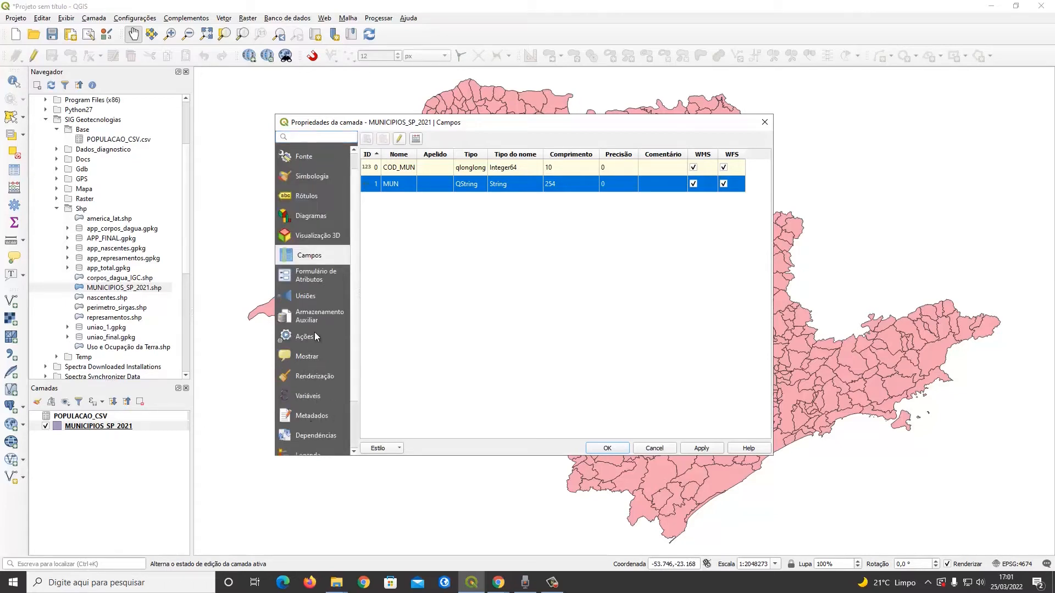
pyautogui.click(302, 297)
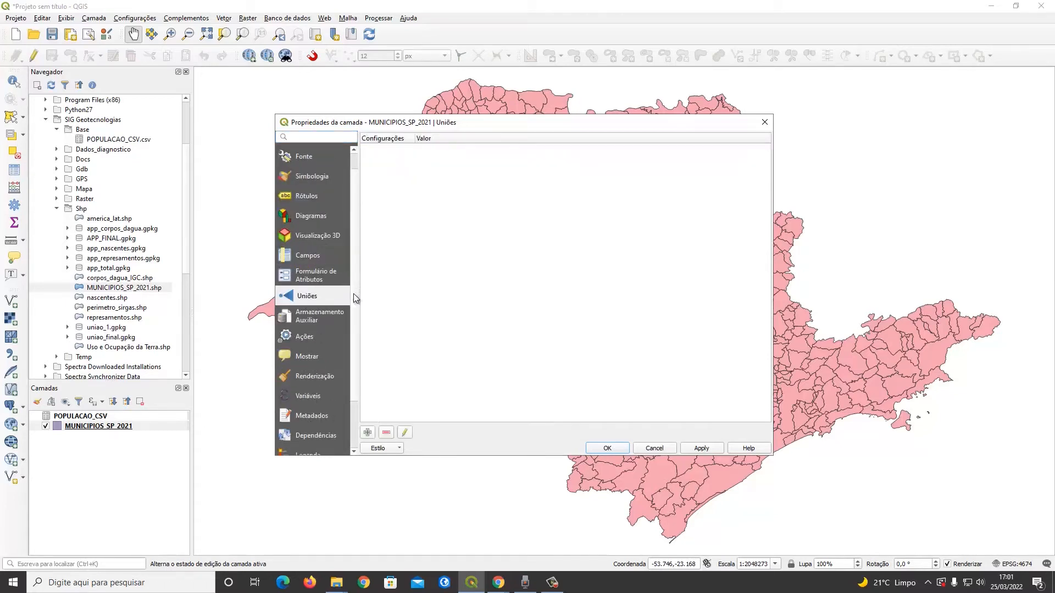
pyautogui.click(369, 432)
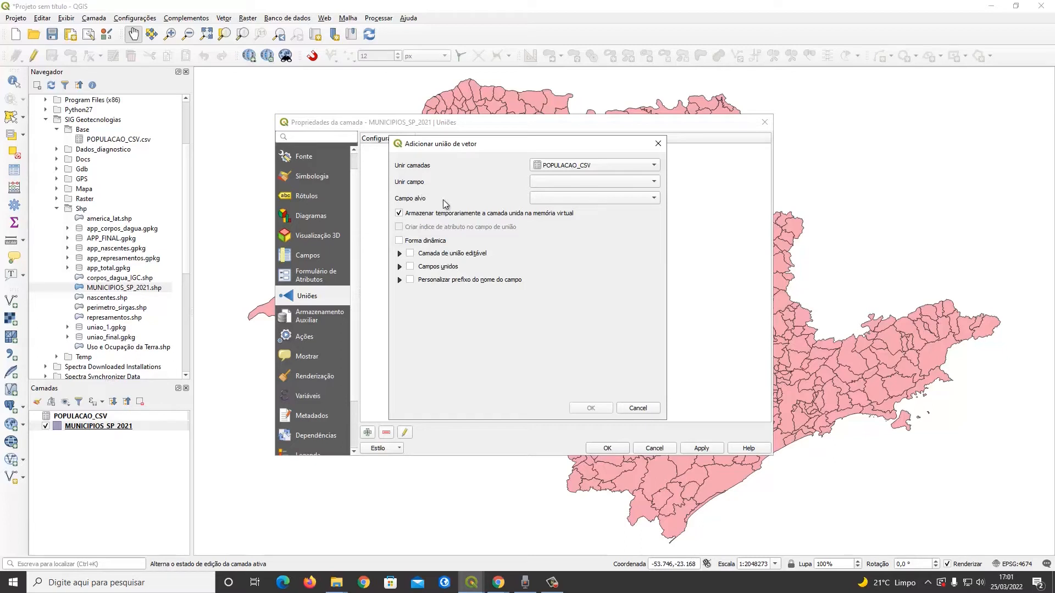
# Check the available fields of both layers and set COD_MUN as both the join field and the target field
pyautogui.click(551, 184)
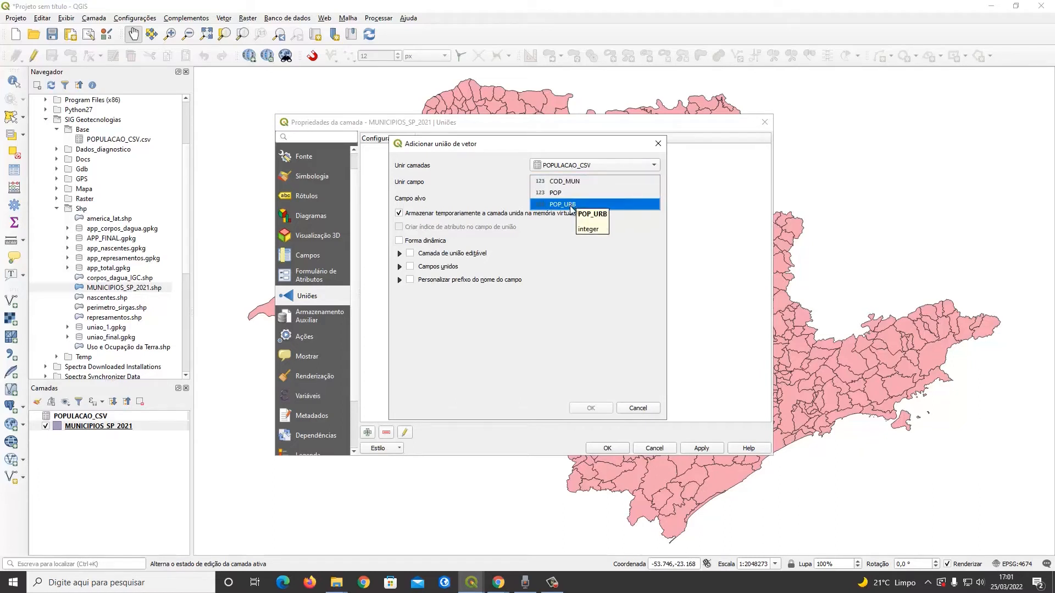
pyautogui.click(482, 193)
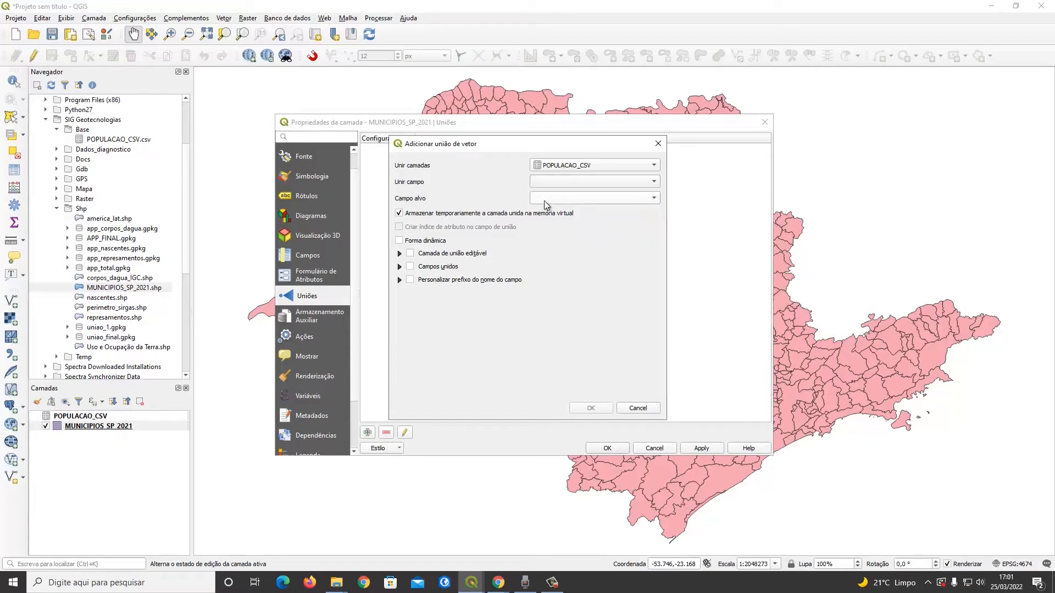
pyautogui.click(545, 199)
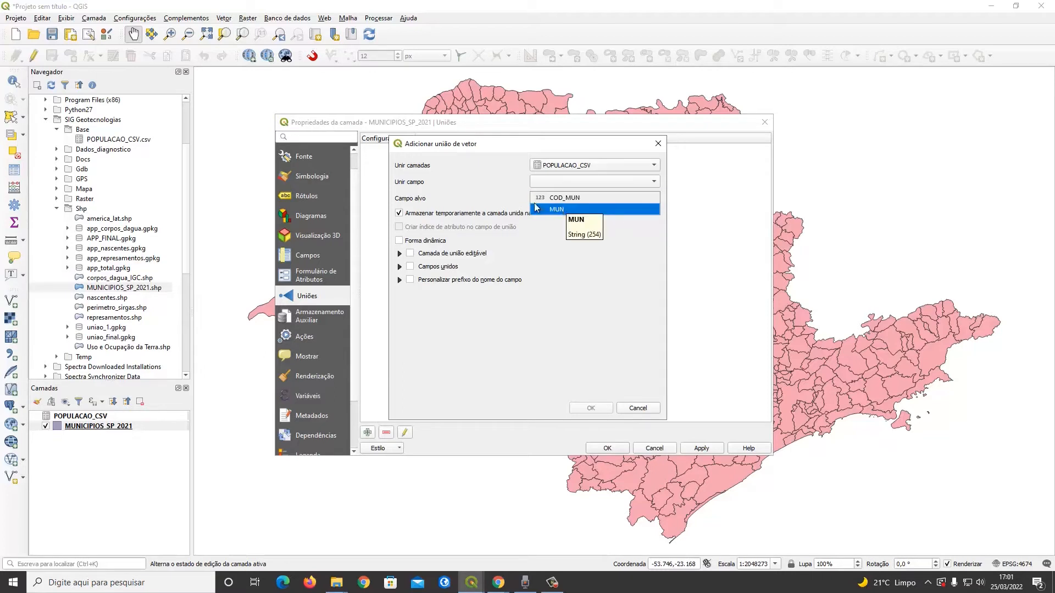
pyautogui.click(508, 203)
pyautogui.click(556, 183)
pyautogui.click(556, 189)
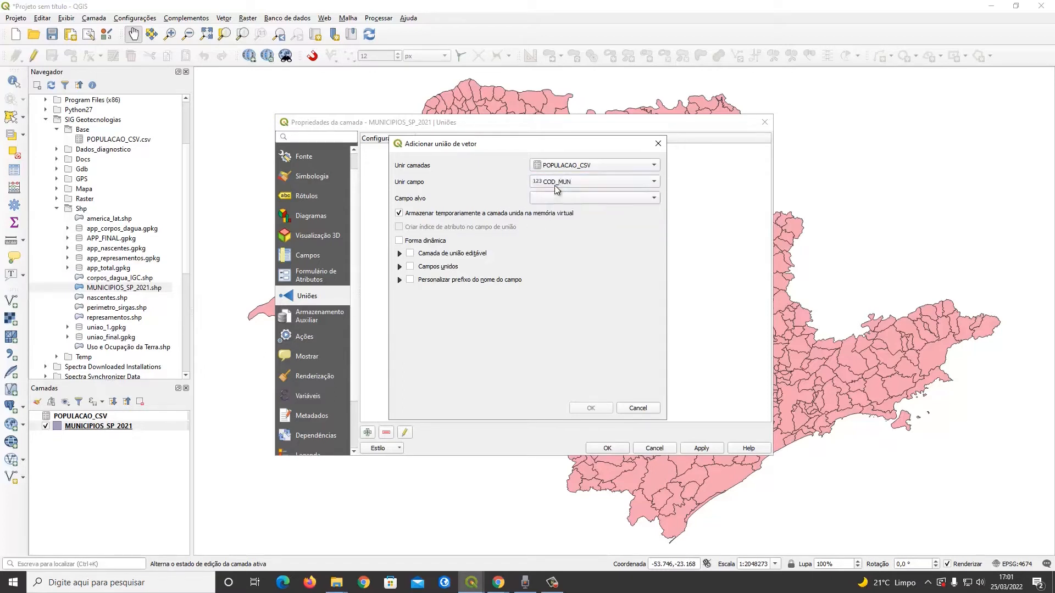
pyautogui.click(556, 198)
pyautogui.click(556, 206)
pyautogui.click(560, 184)
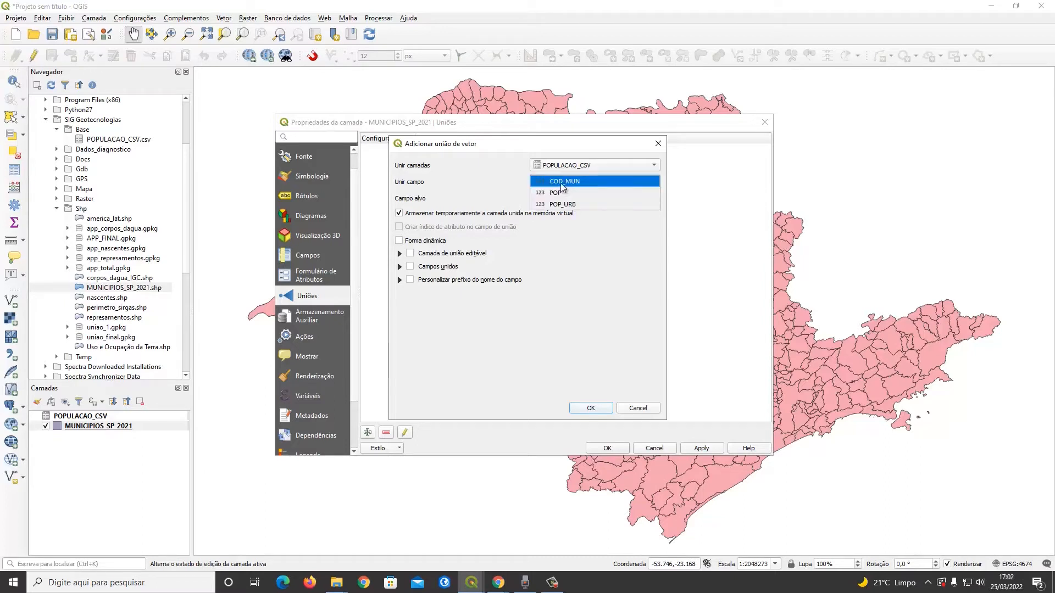
pyautogui.click(562, 183)
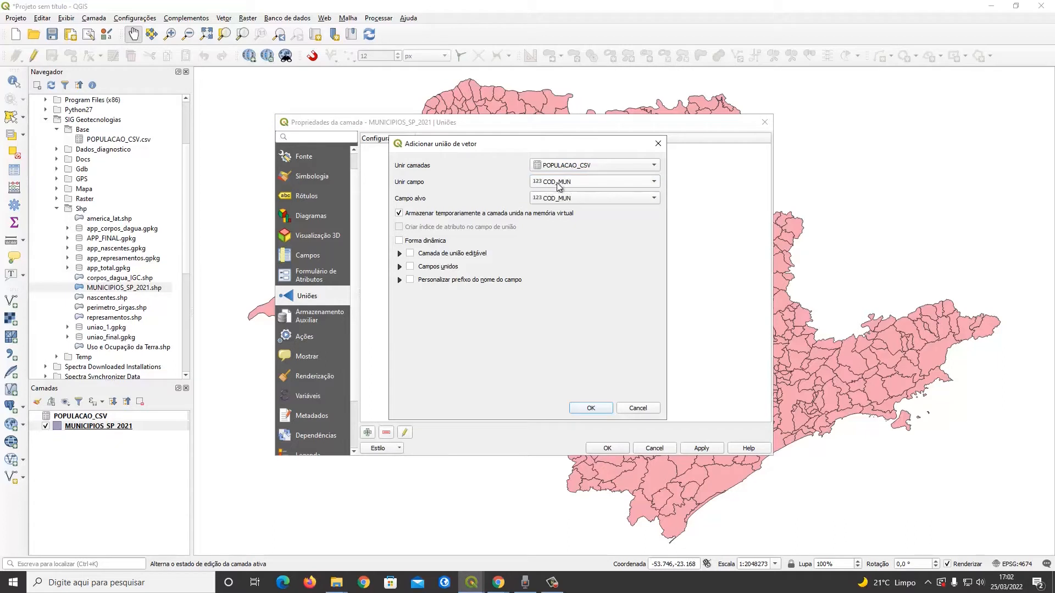
pyautogui.click(566, 198)
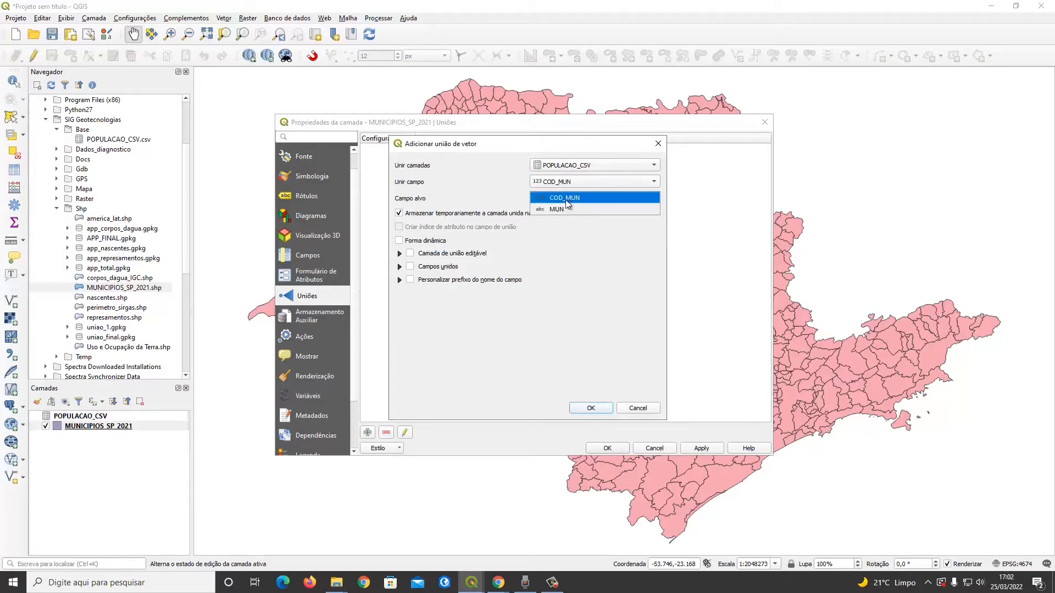
pyautogui.click(519, 203)
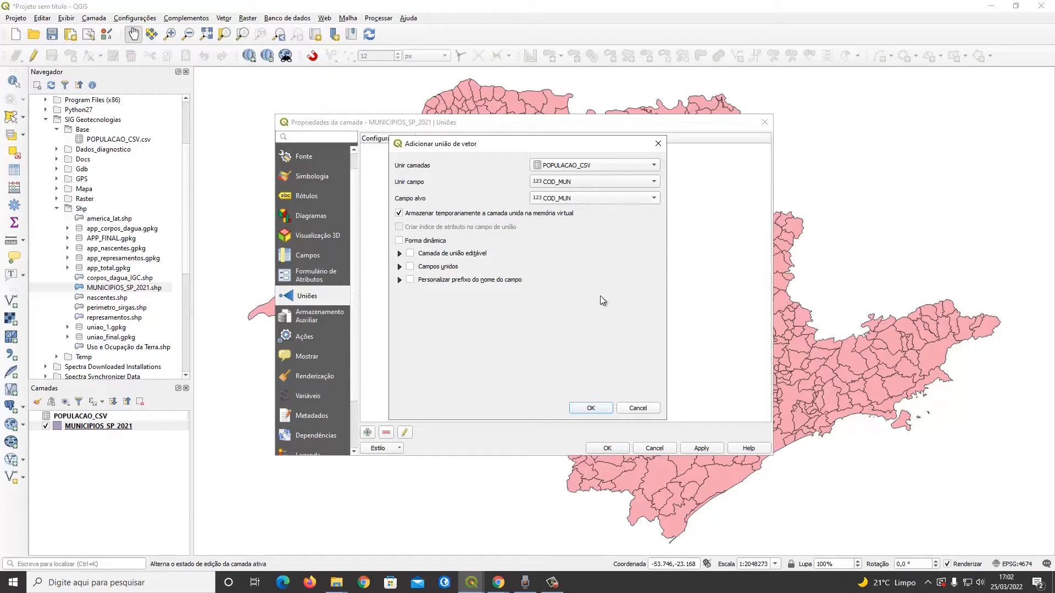
# Enable a custom field name prefix for the join and leave the prefix empty
pyautogui.click(404, 280)
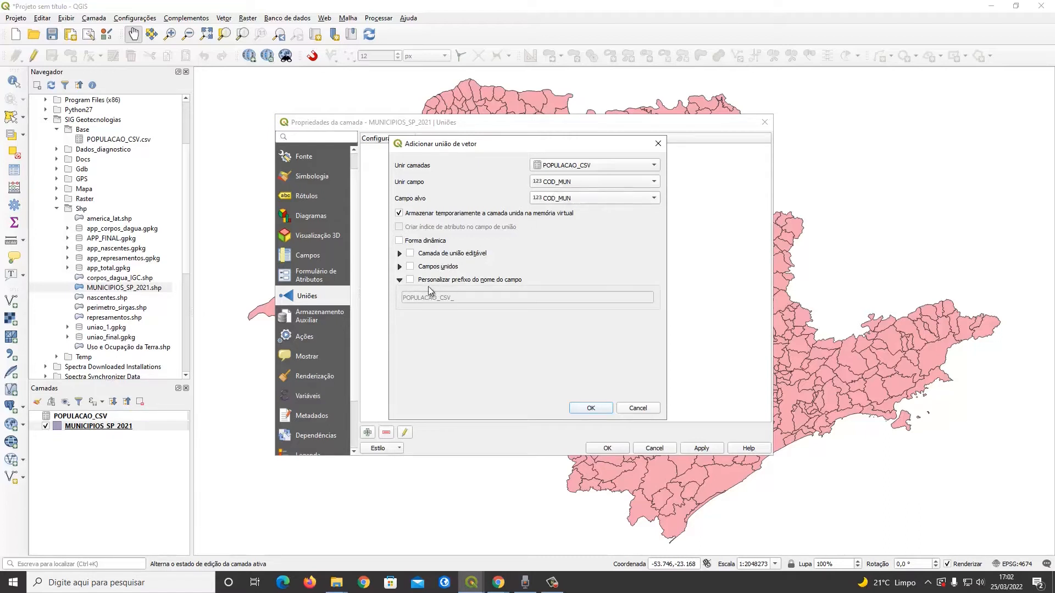
pyautogui.click(399, 280)
pyautogui.click(400, 280)
pyautogui.click(410, 281)
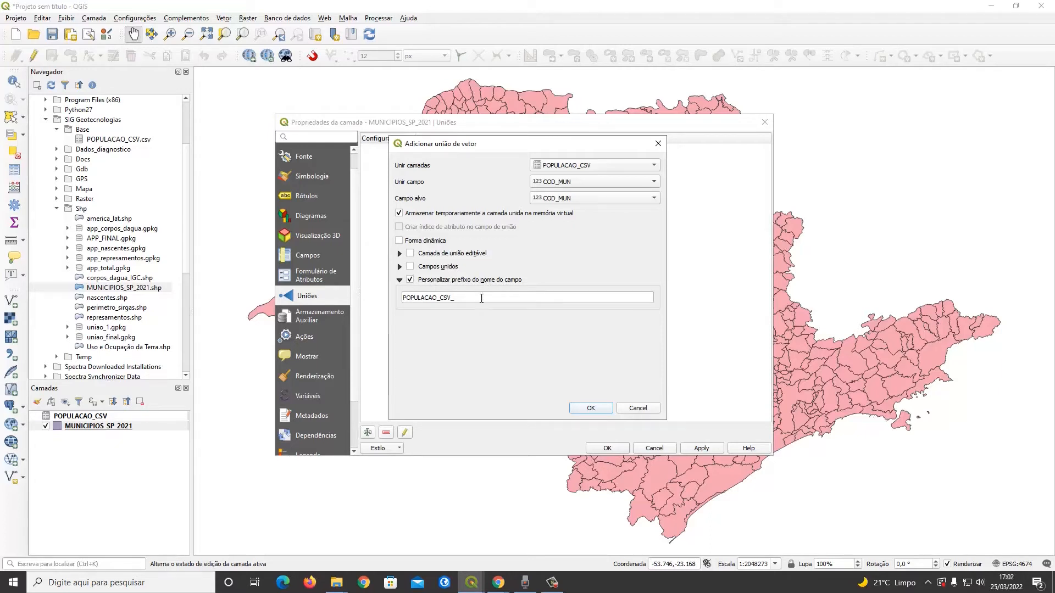
pyautogui.moveTo(545, 297); pyautogui.dragTo(388, 300)
pyautogui.press('BackSpace')
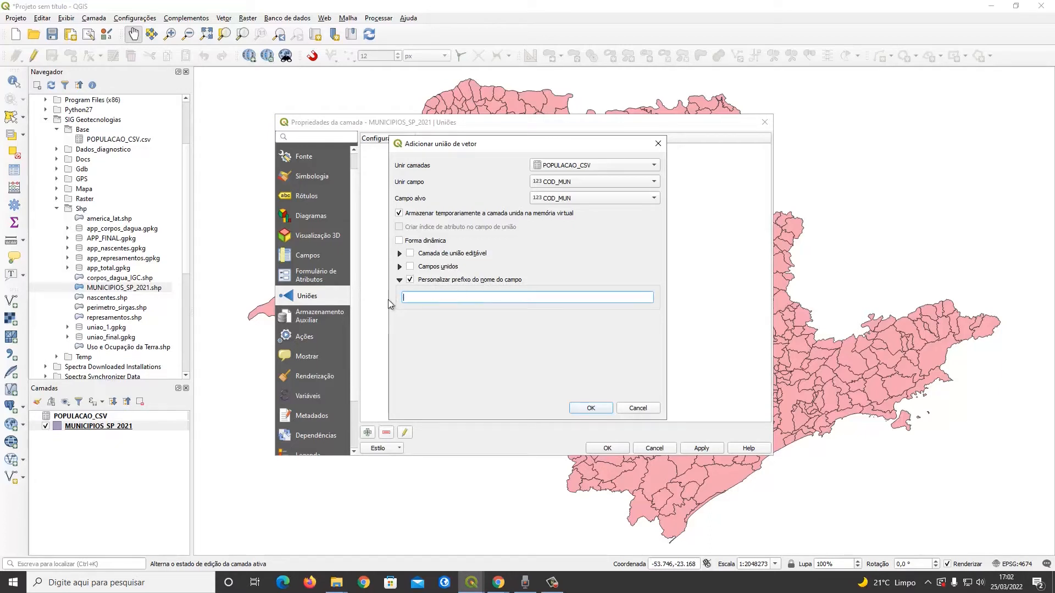
pyautogui.click(420, 300)
# Add the POPULACAO_CSV join to MUNICIPIOS_SP_2021, apply it, and close the layer properties
pyautogui.click(591, 407)
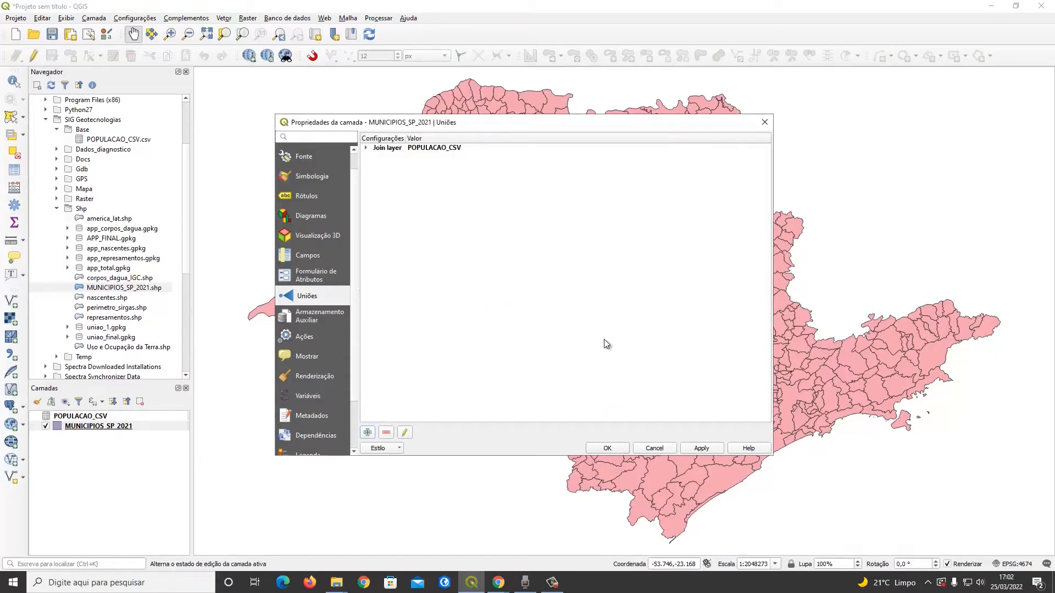
pyautogui.click(701, 448)
pyautogui.click(609, 448)
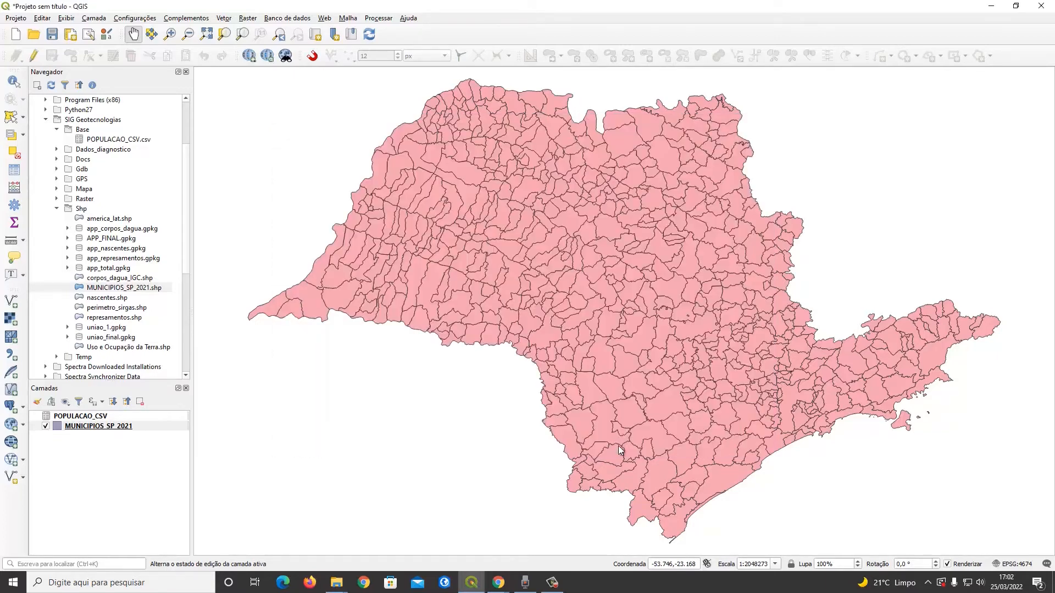
# Check the joined population fields in the attribute table of MUNICIPIOS_SP_2021 and close the table
pyautogui.rightClick(103, 427)
pyautogui.moveTo(112, 381)
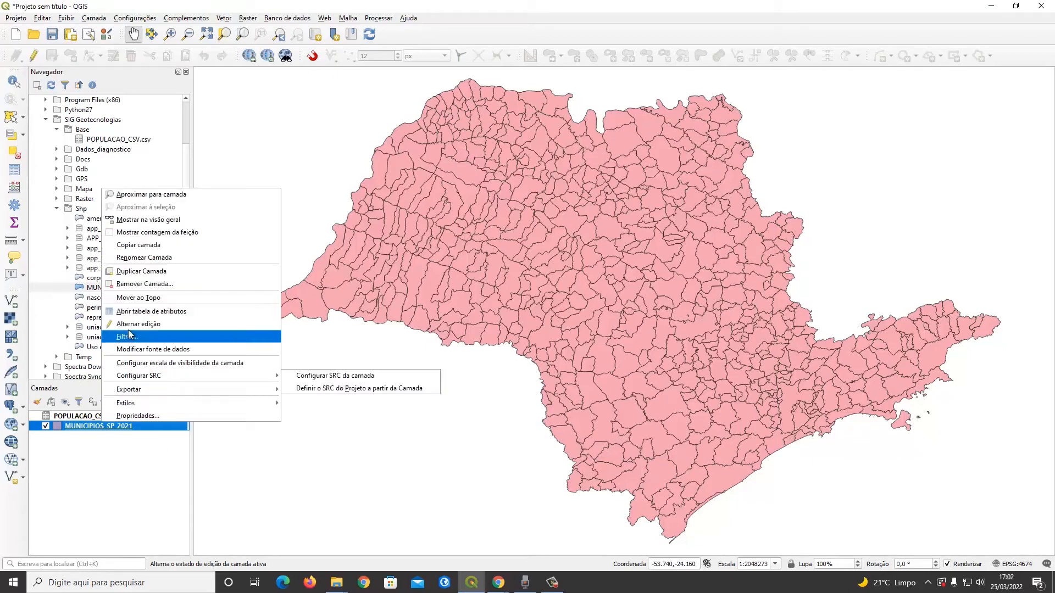
pyautogui.click(146, 312)
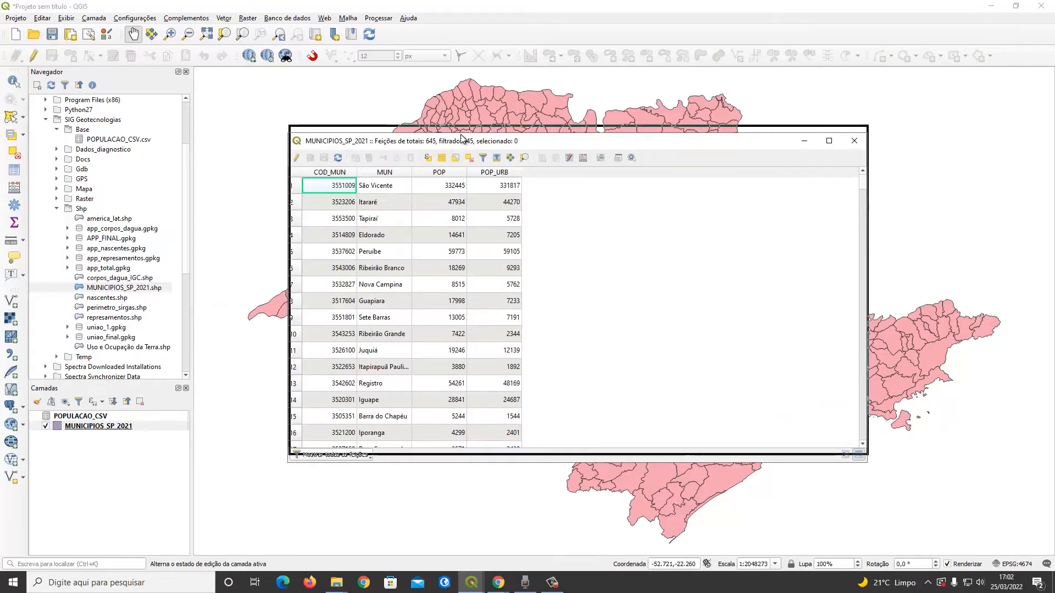
pyautogui.moveTo(463, 140); pyautogui.dragTo(461, 126)
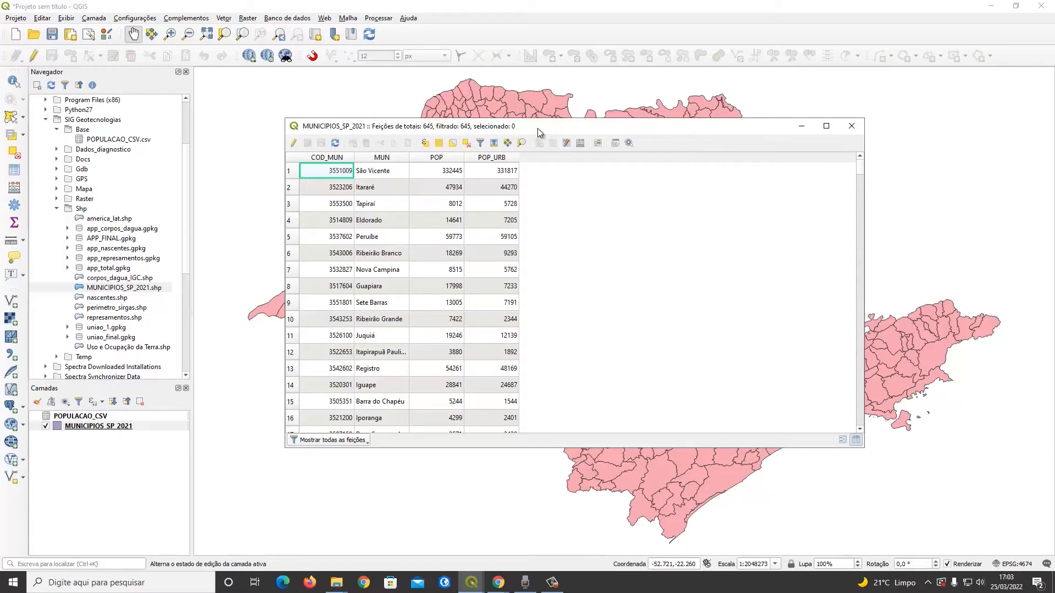
pyautogui.moveTo(538, 130); pyautogui.dragTo(540, 132)
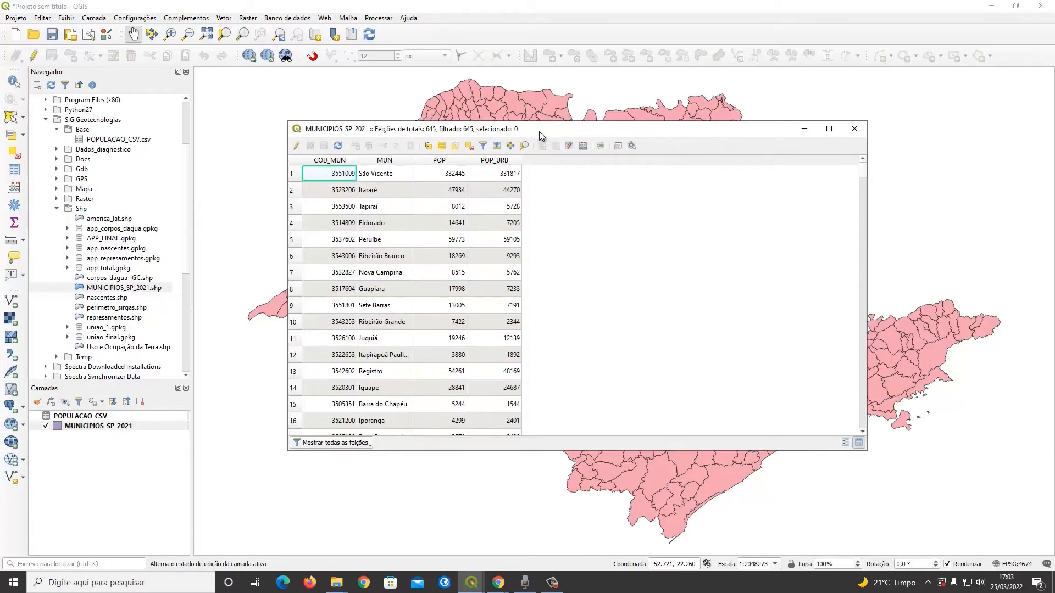
pyautogui.click(854, 128)
# Start exporting all features of MUNICIPIOS_SP_2021 as a Shapefile and choose the C:\SIG Geotecnologias\Shp folder as the destination
pyautogui.rightClick(101, 428)
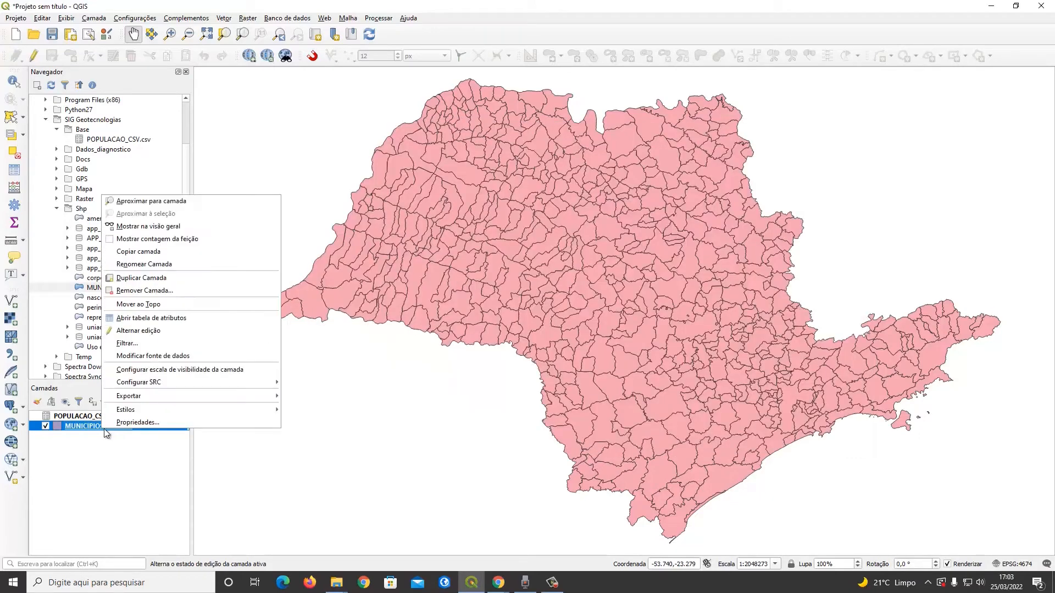
pyautogui.moveTo(164, 404)
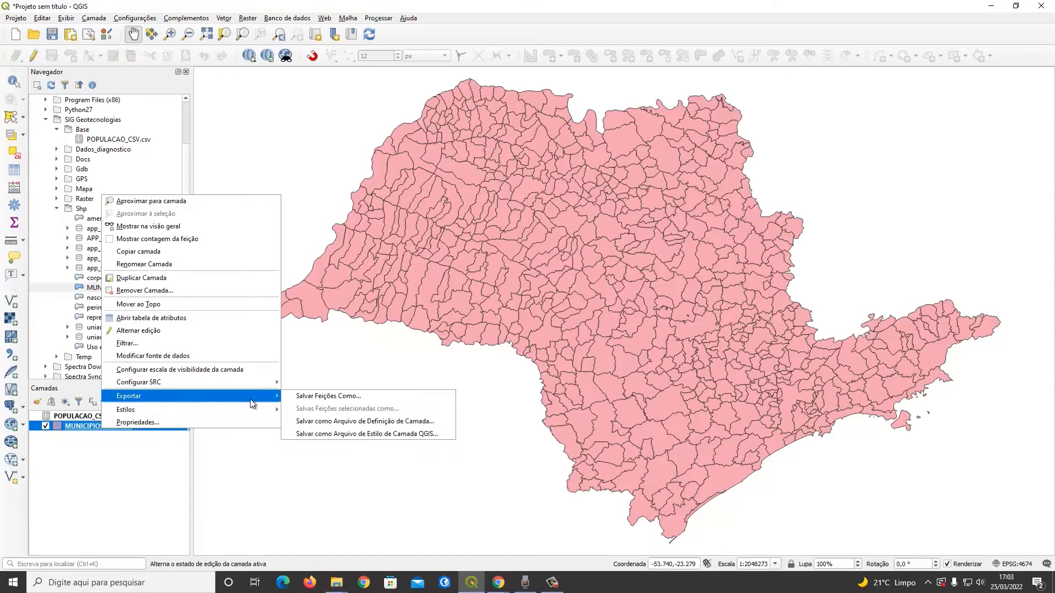
pyautogui.click(299, 396)
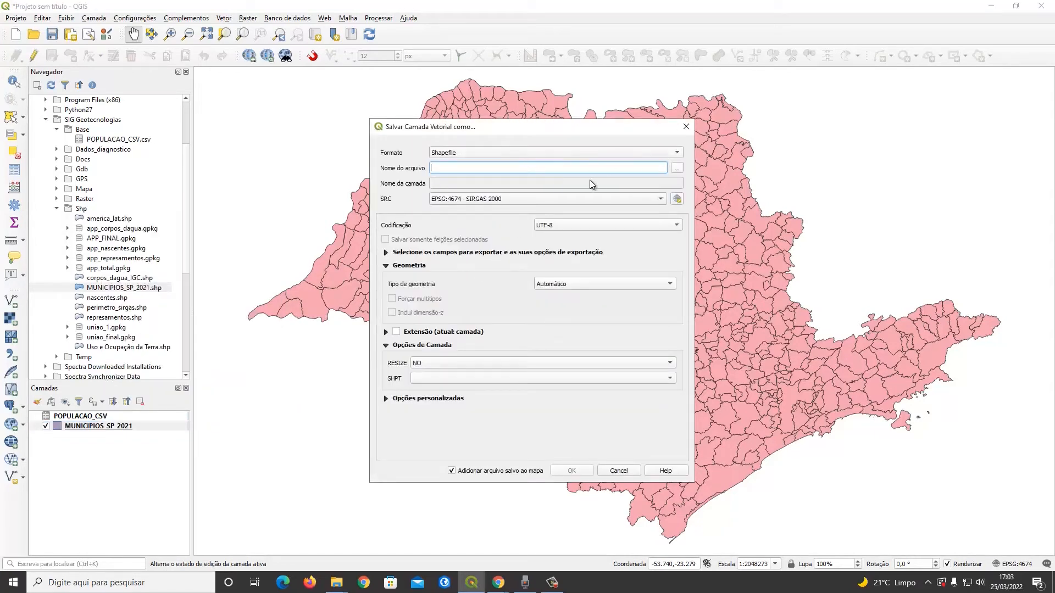
pyautogui.click(676, 170)
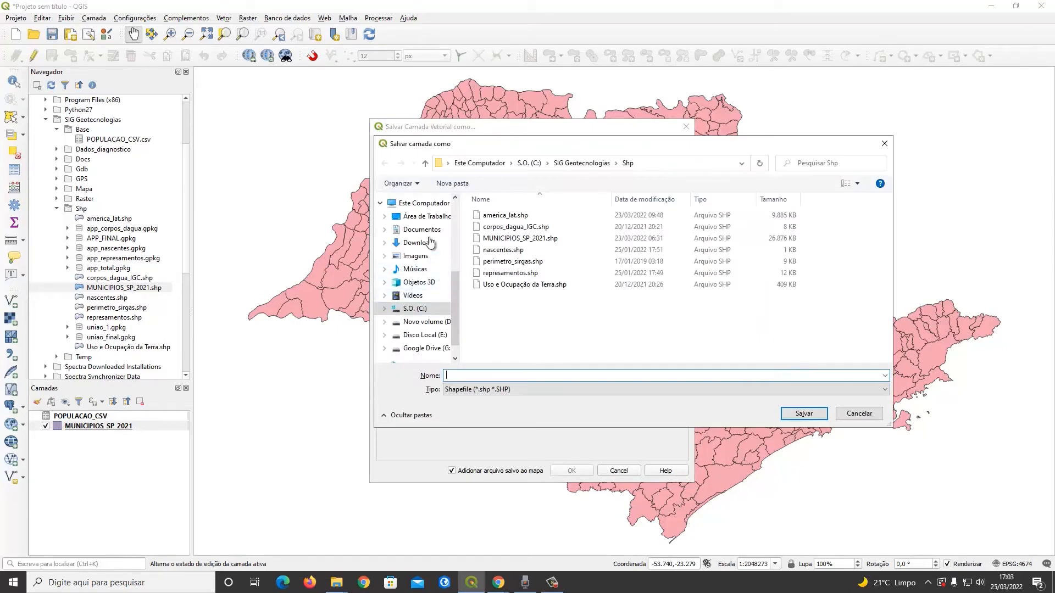
pyautogui.click(432, 218)
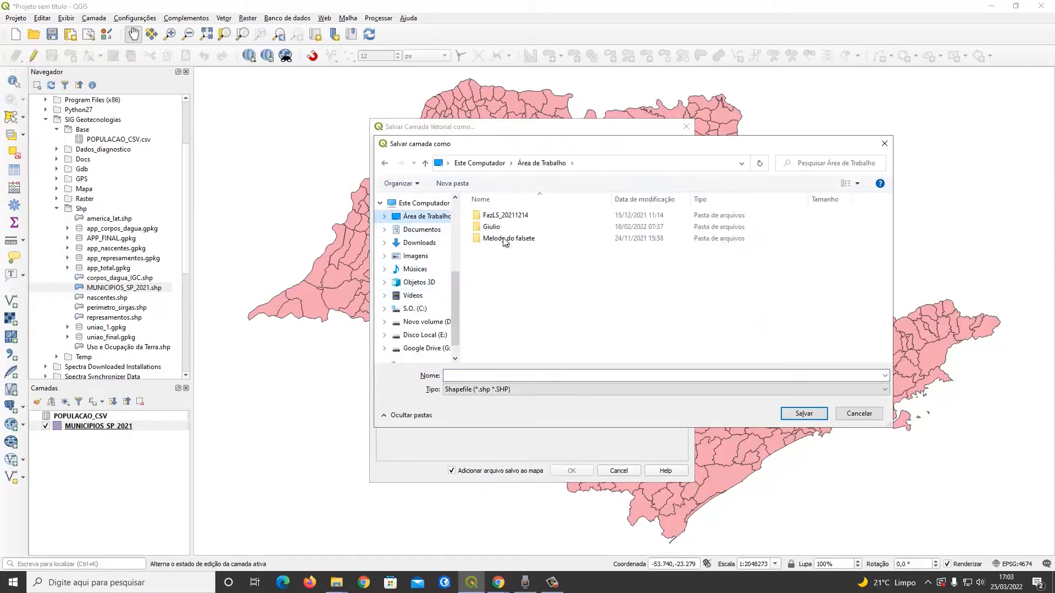
pyautogui.click(423, 203)
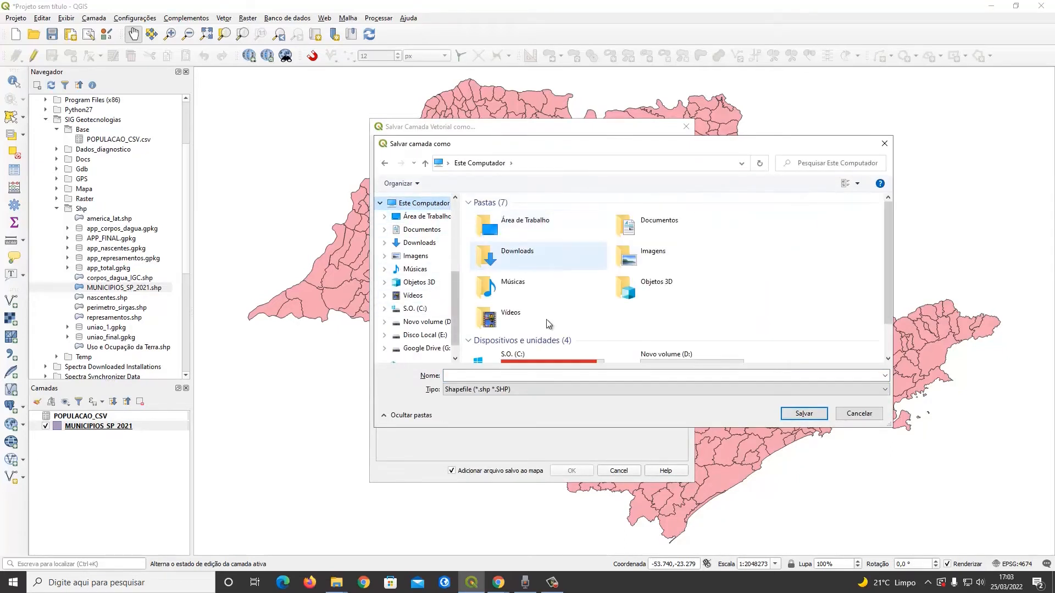
pyautogui.doubleClick(531, 352)
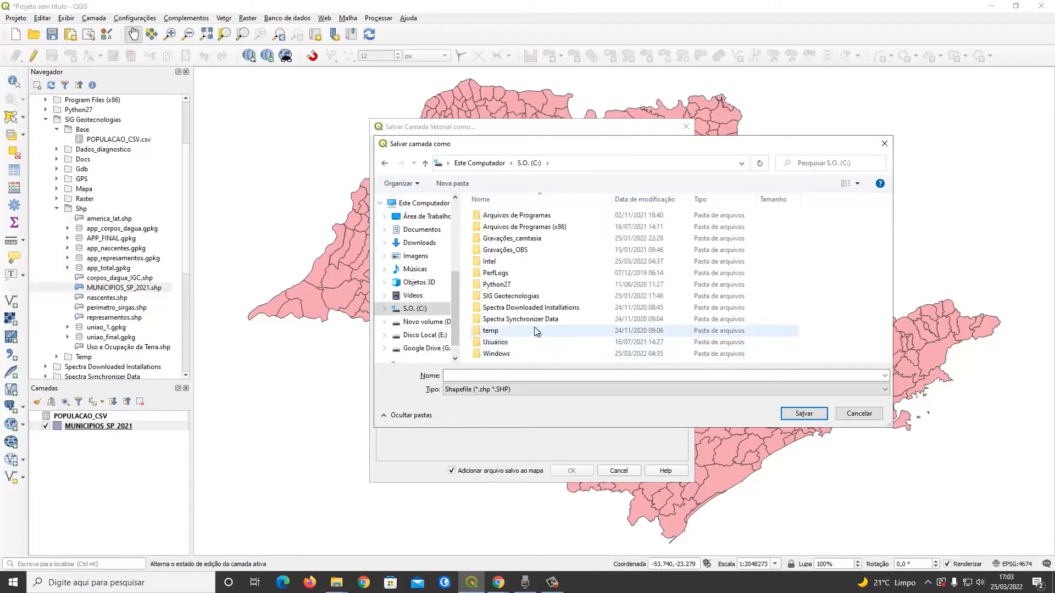
pyautogui.doubleClick(517, 299)
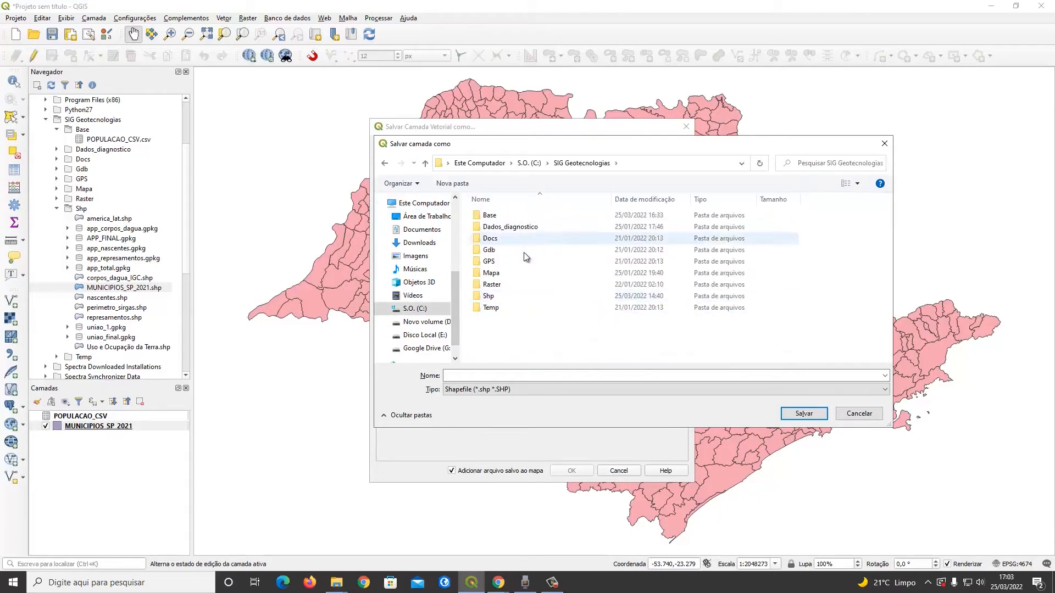
pyautogui.doubleClick(510, 297)
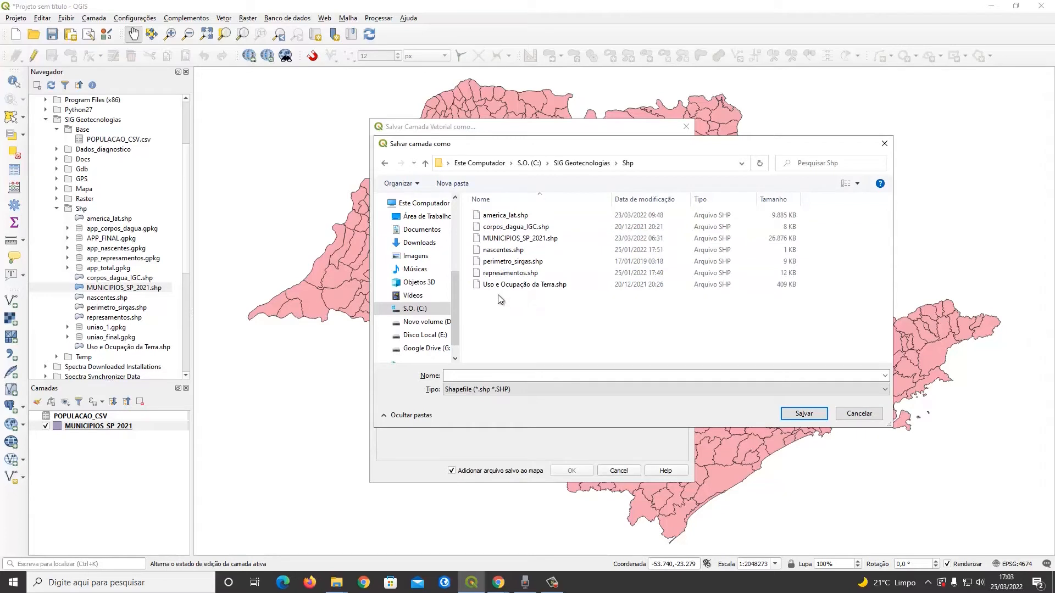
# Name the output shapefile POP_MUN_SP and save that file path
pyautogui.click(505, 379)
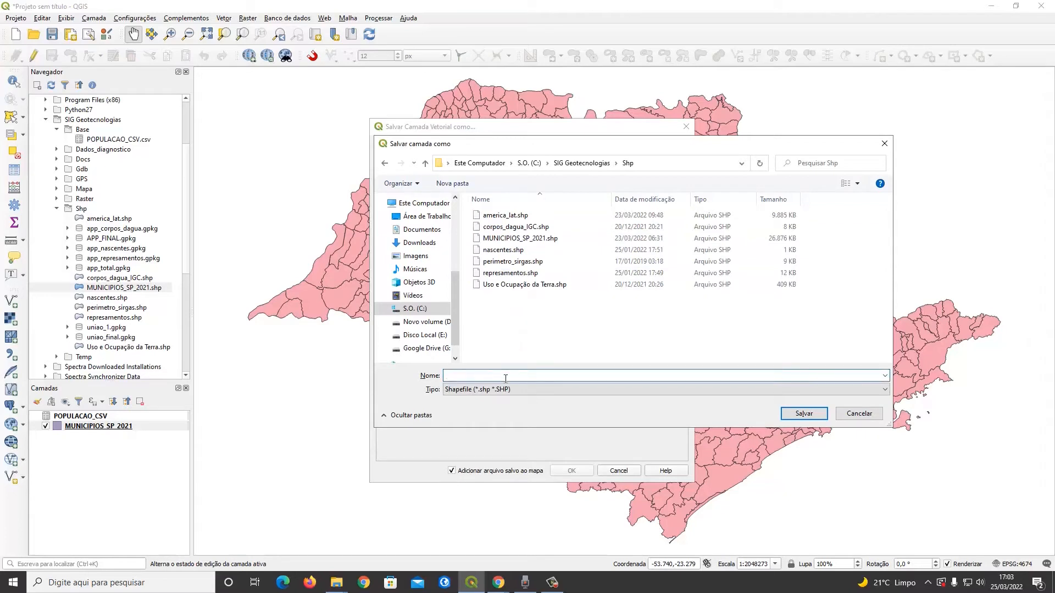
pyautogui.write('POPU')
pyautogui.write('MUN')
pyautogui.write('_SP')
pyautogui.click(803, 415)
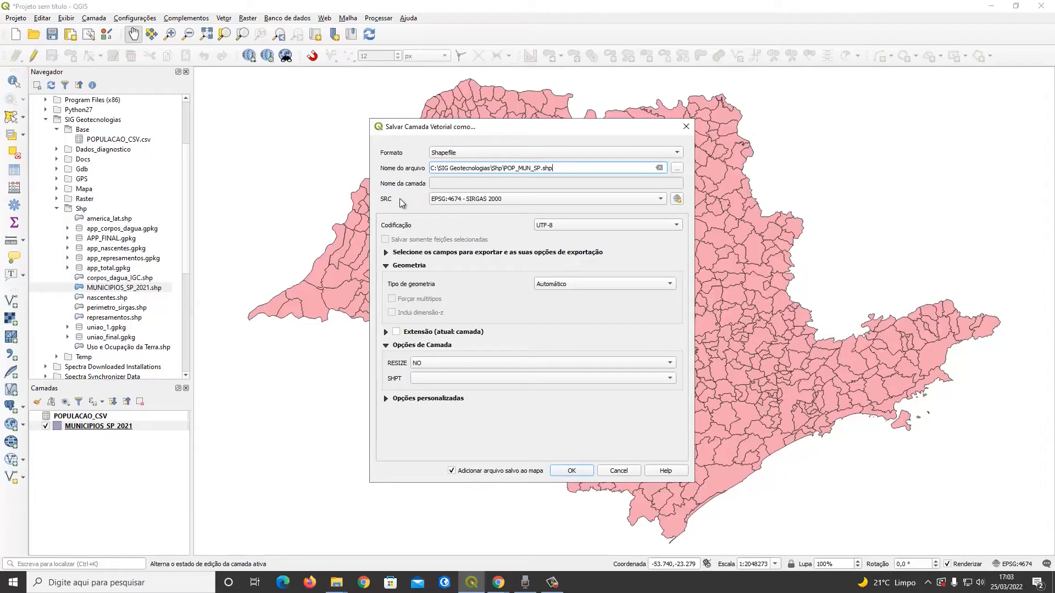
# Keep EPSG:4674 - SIRGAS 2000 as the CRS and export the layer, adding the saved file to the map
pyautogui.click(456, 200)
pyautogui.click(477, 205)
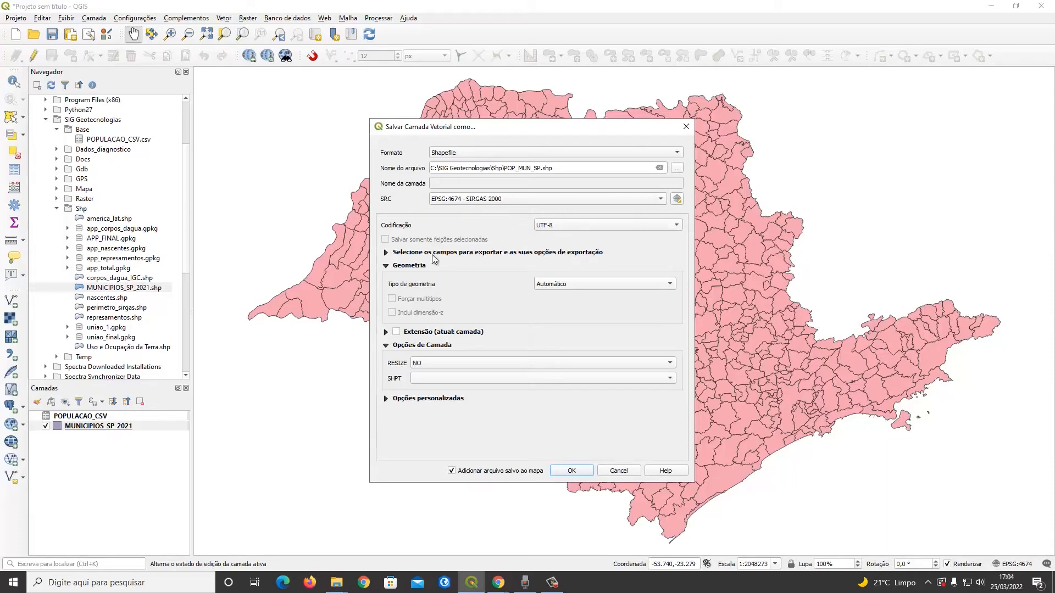
pyautogui.click(386, 266)
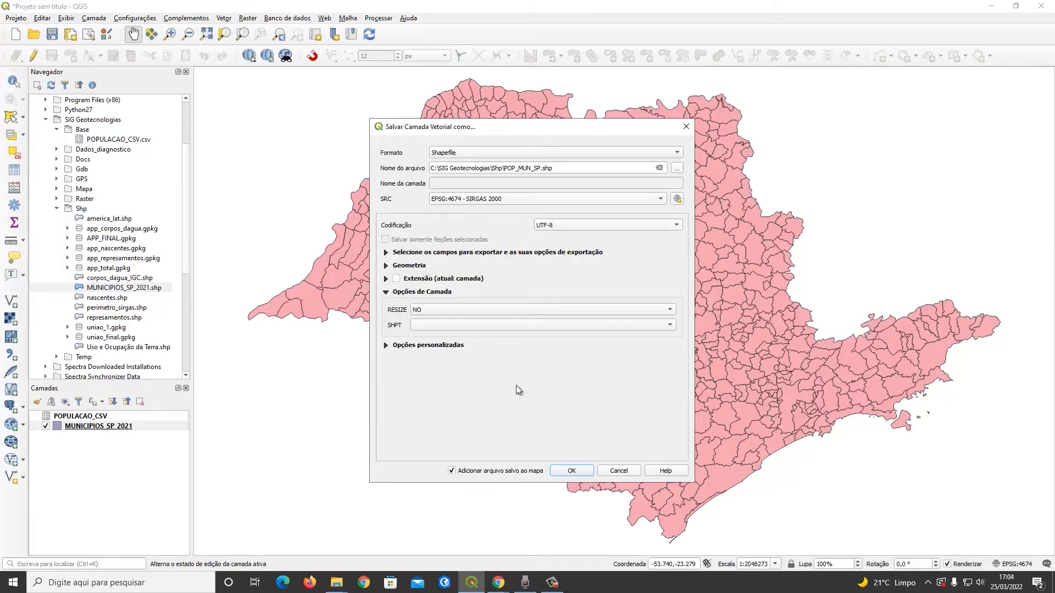
pyautogui.click(571, 471)
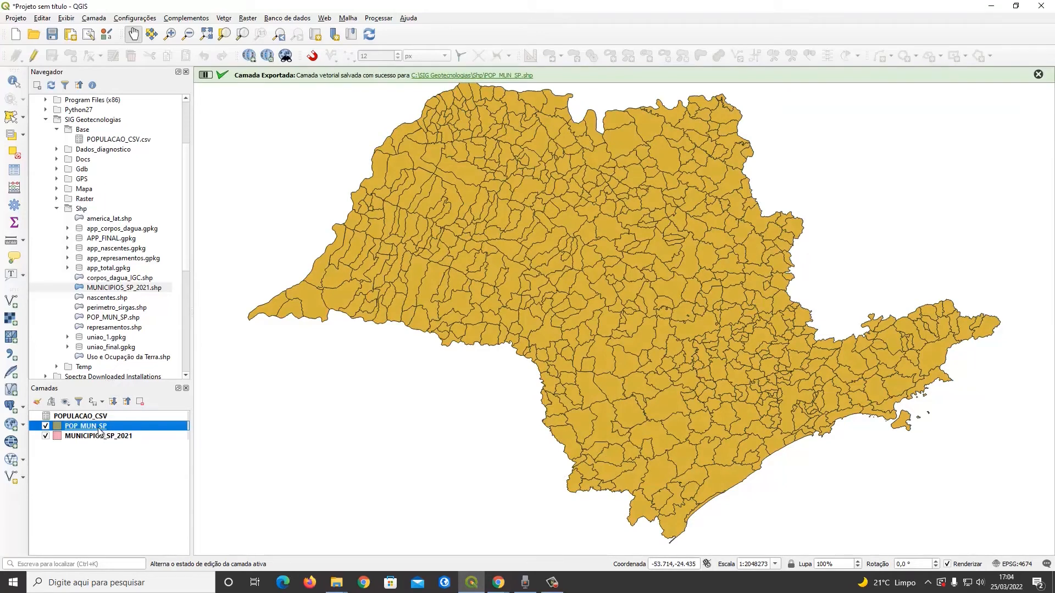
# Remove the POPULACAO_CSV table and the MUNICIPIOS_SP_2021 layer from the project
pyautogui.click(97, 438)
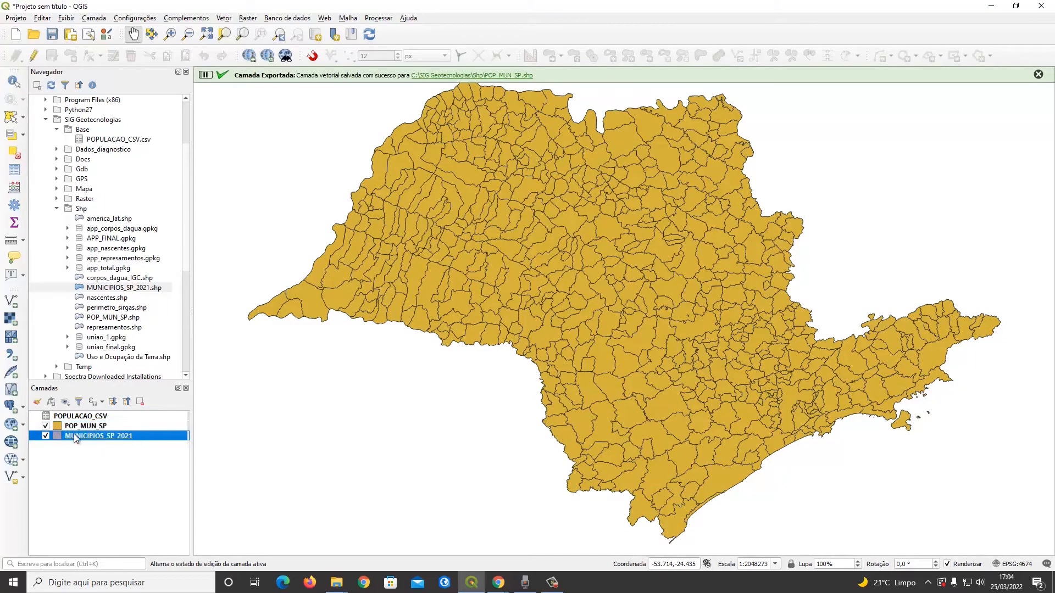
pyautogui.click(75, 417)
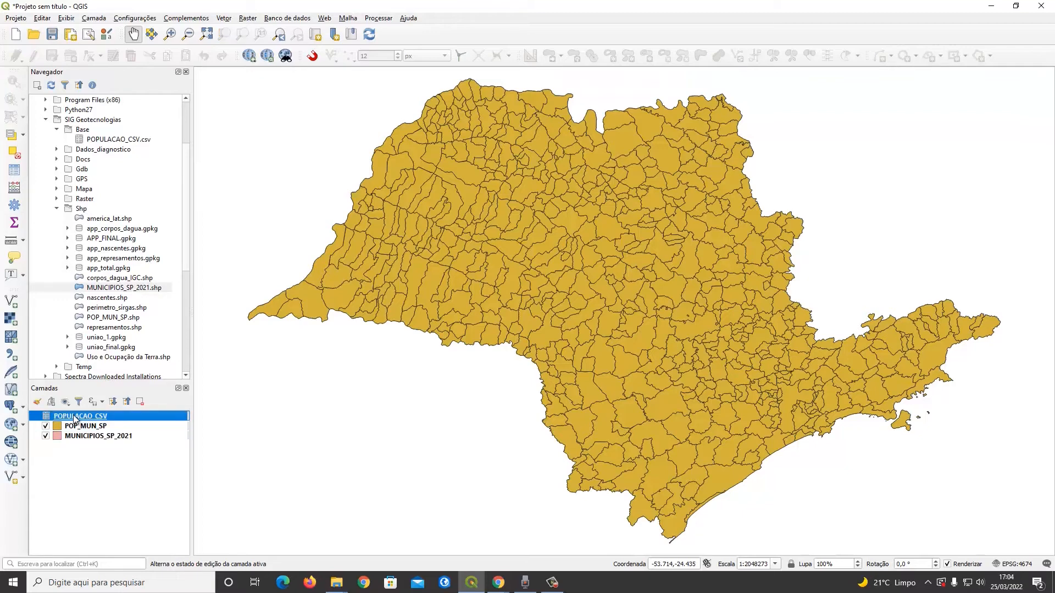
pyautogui.click(140, 401)
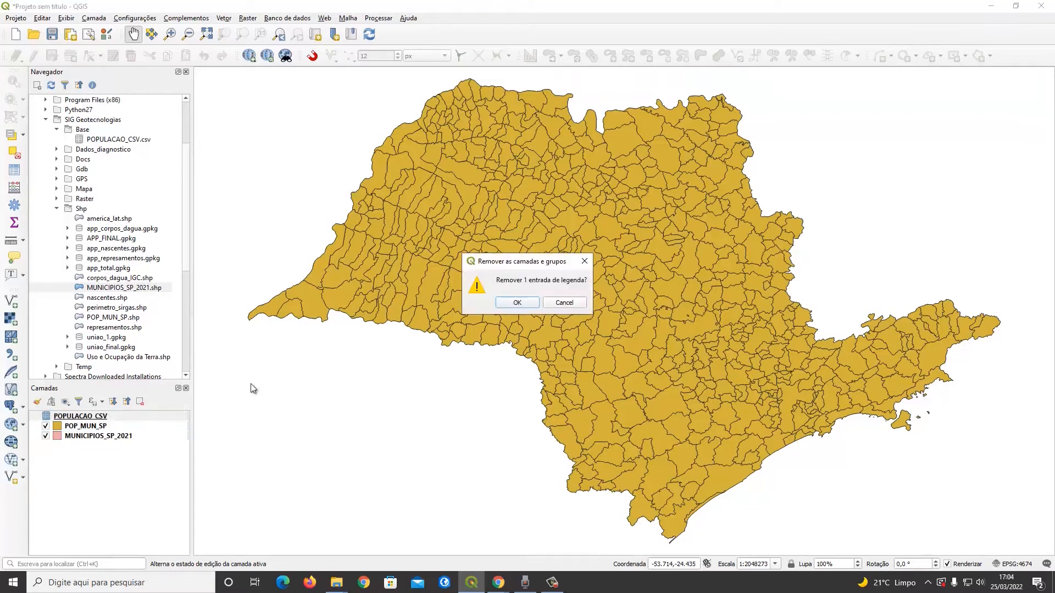
pyautogui.click(515, 305)
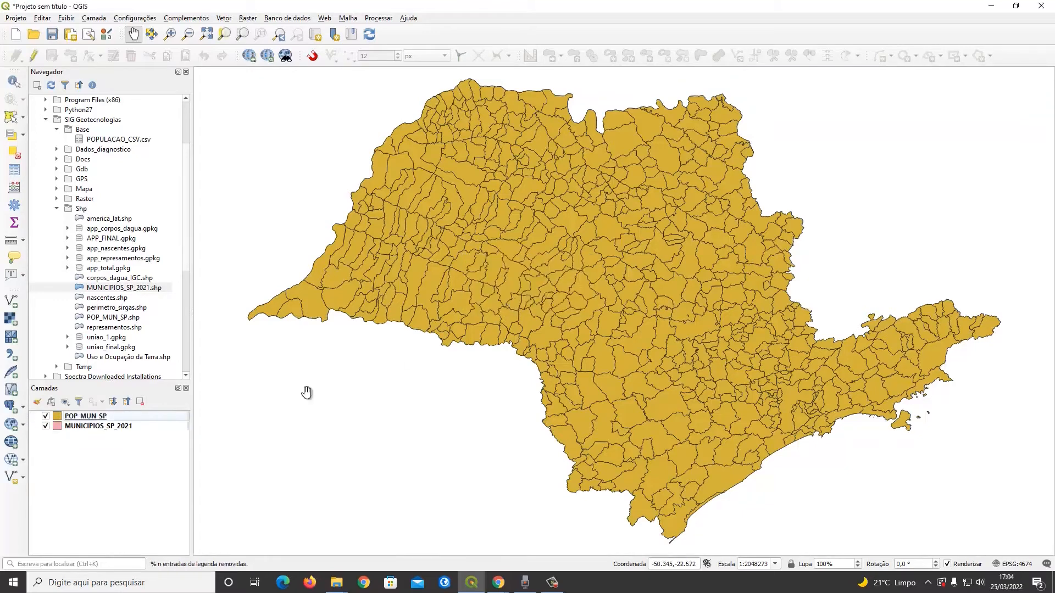
pyautogui.click(135, 426)
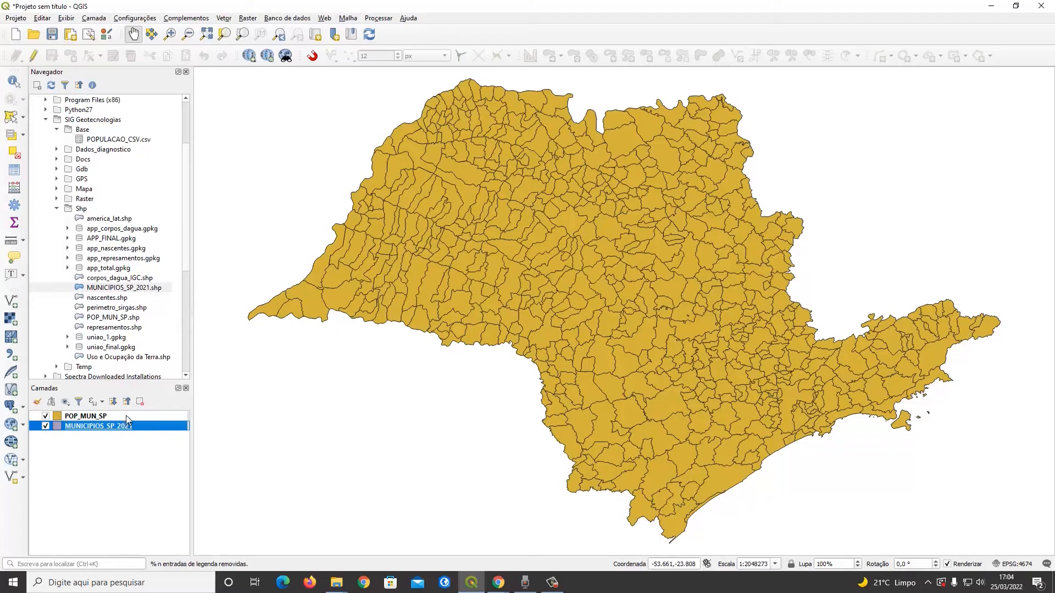
pyautogui.click(140, 402)
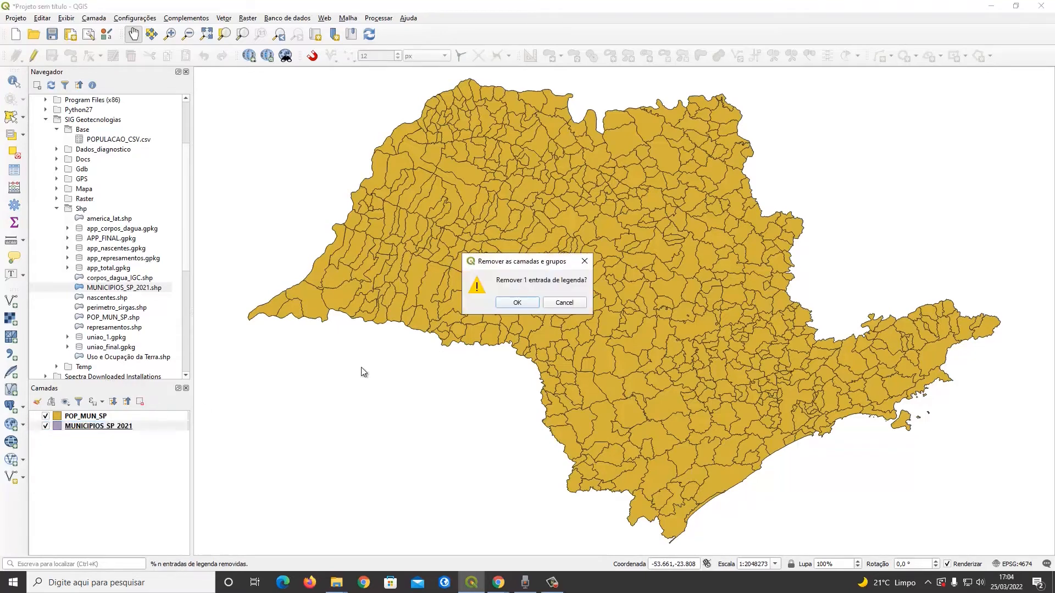
pyautogui.click(517, 303)
# Open the attribute table of POP_MUN_SP and start the Field Calculator on it
pyautogui.rightClick(96, 419)
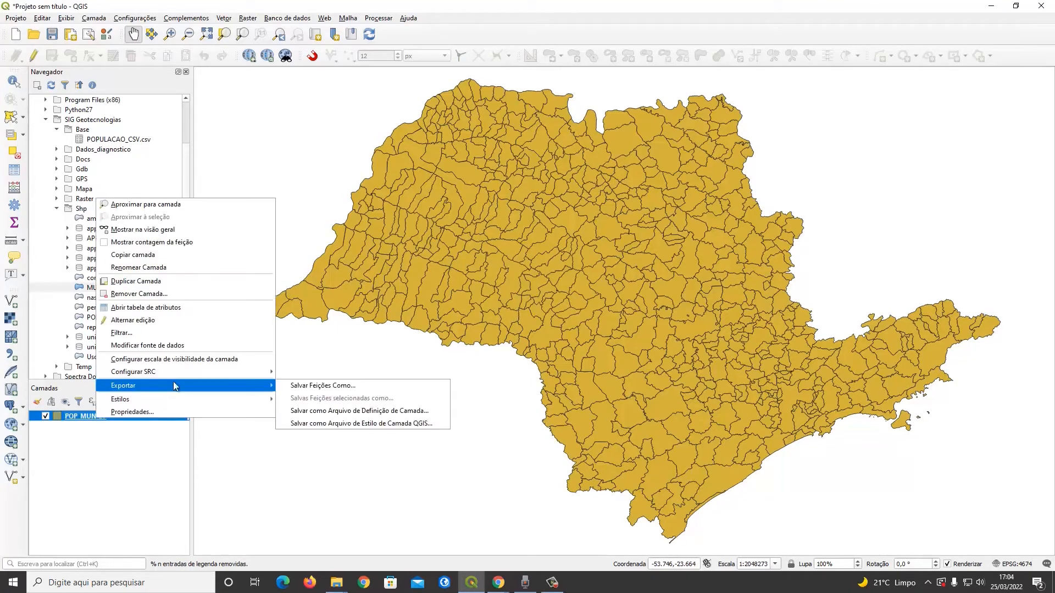
pyautogui.click(162, 311)
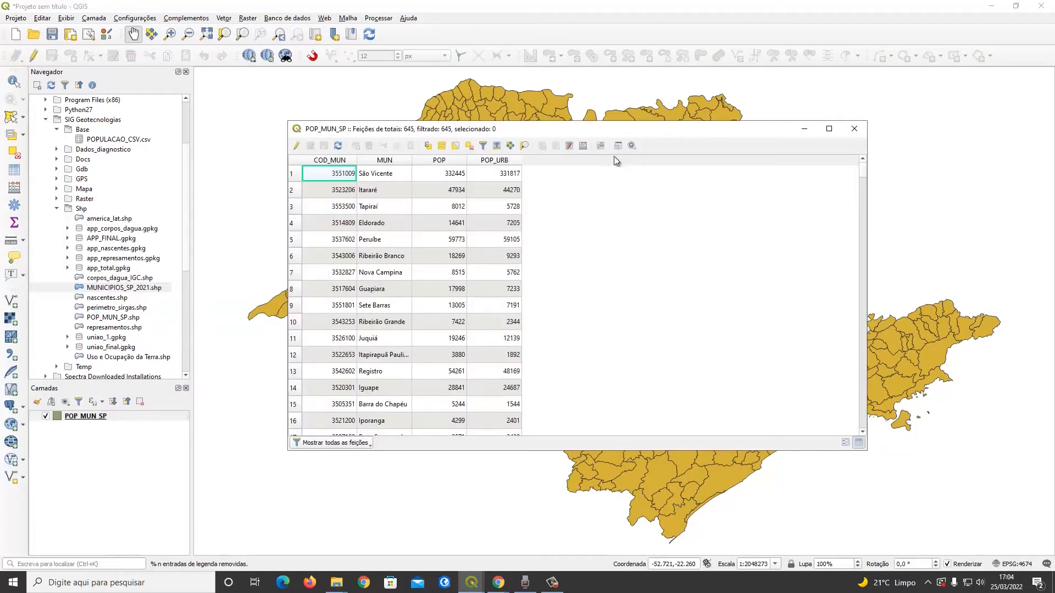
pyautogui.moveTo(727, 134); pyautogui.dragTo(713, 130)
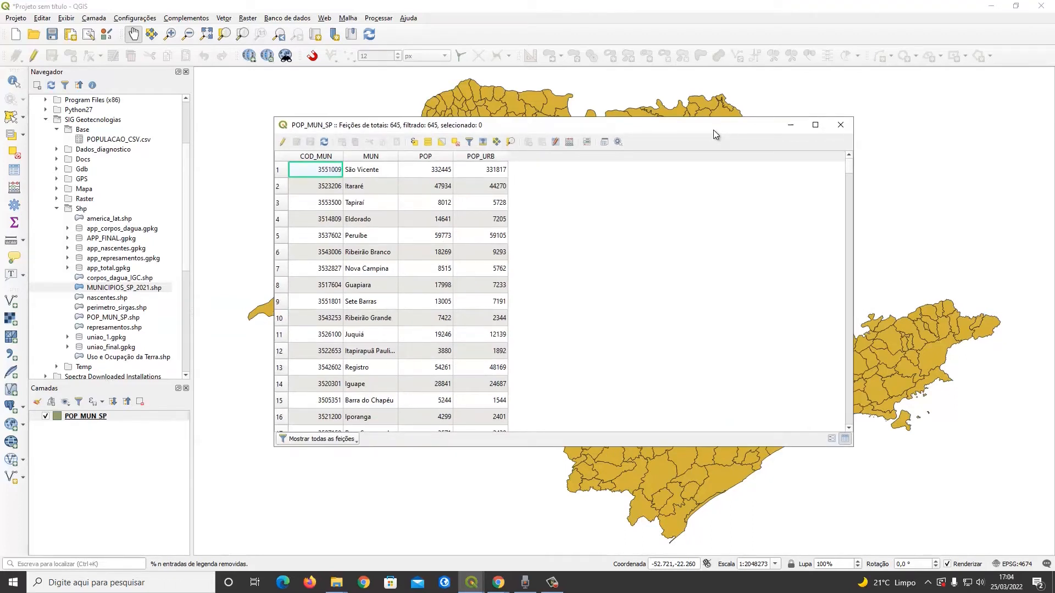
pyautogui.click(570, 144)
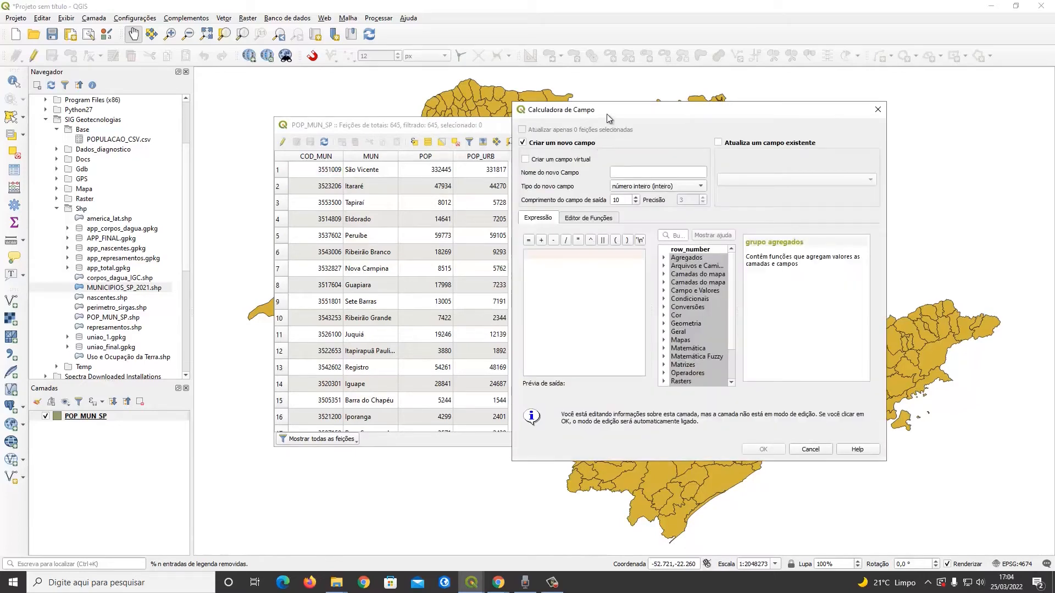
pyautogui.moveTo(664, 122); pyautogui.dragTo(242, 122)
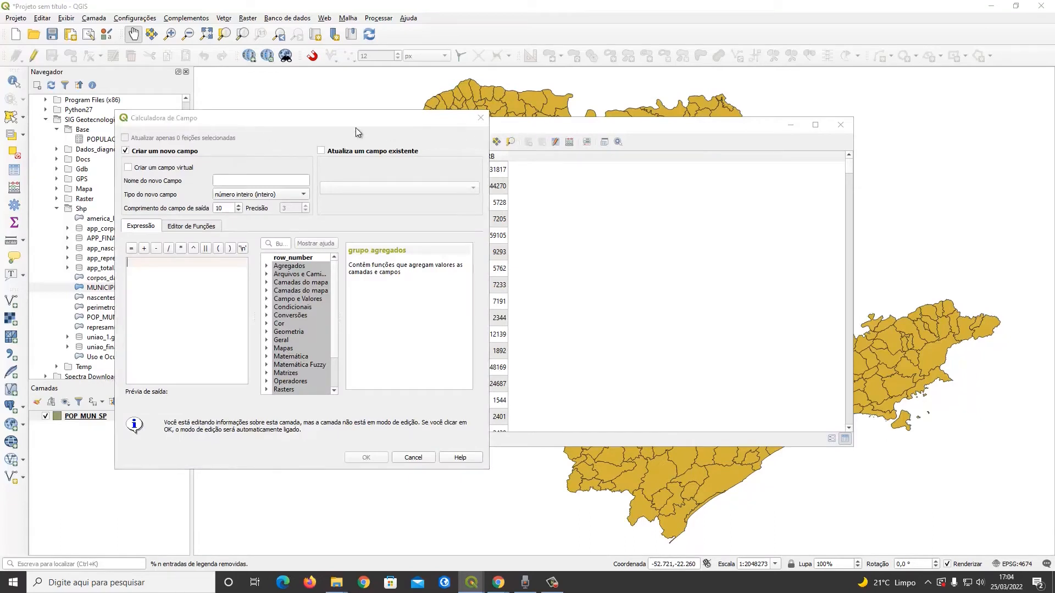
pyautogui.moveTo(329, 122); pyautogui.dragTo(338, 111)
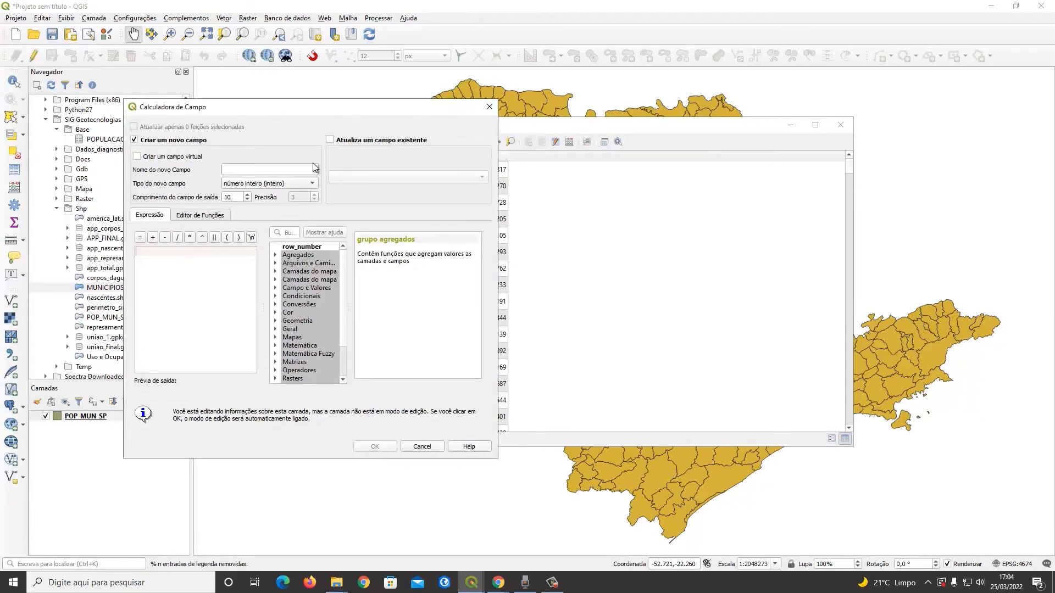
# Name the new field POP_RUR and keep its type as número inteiro (inteiro)
pyautogui.click(224, 169)
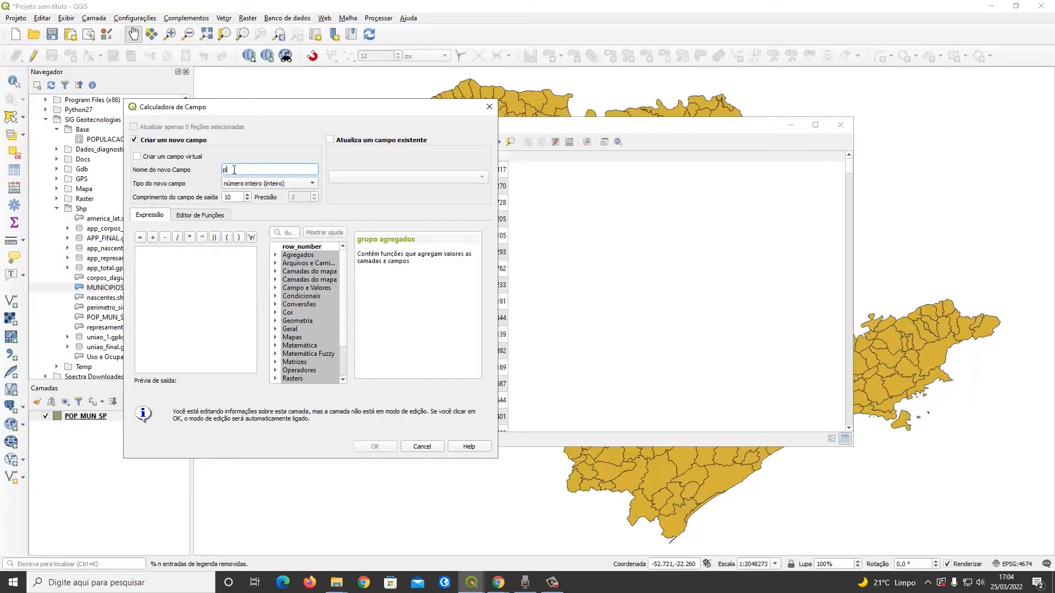
pyautogui.write('POP_RUR')
pyautogui.click(230, 187)
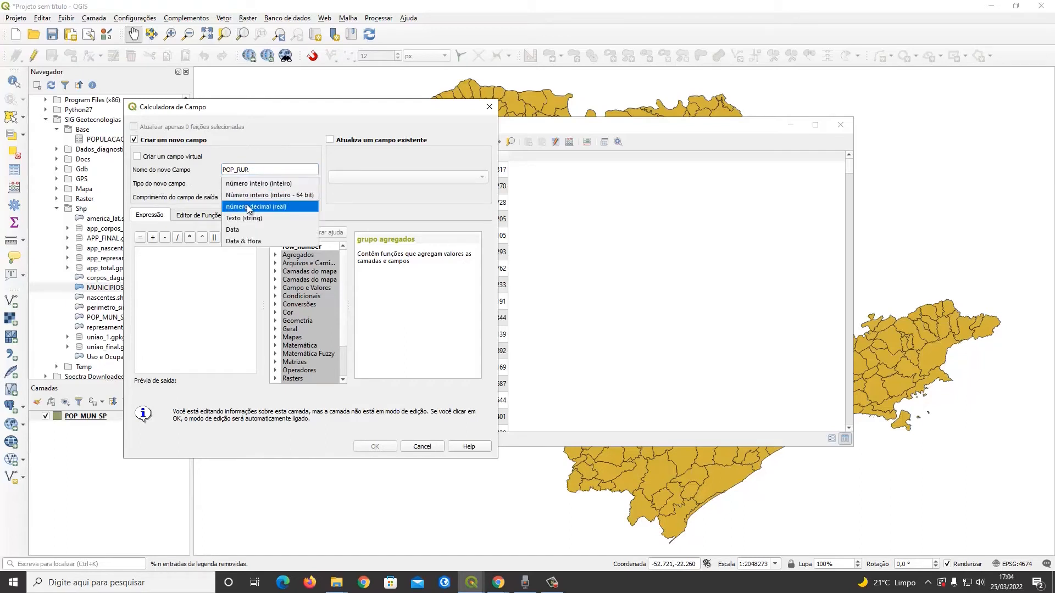
pyautogui.click(271, 187)
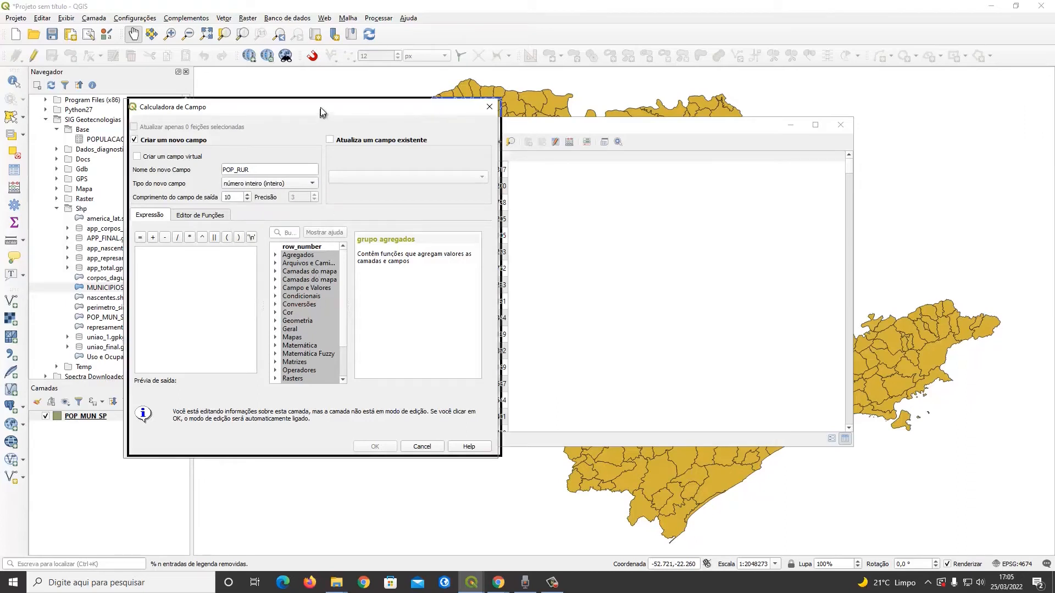
# Build the expression "POP" - "POP_URB" from the layer's fields and create the POP_RUR field with it
pyautogui.moveTo(317, 104); pyautogui.dragTo(310, 97)
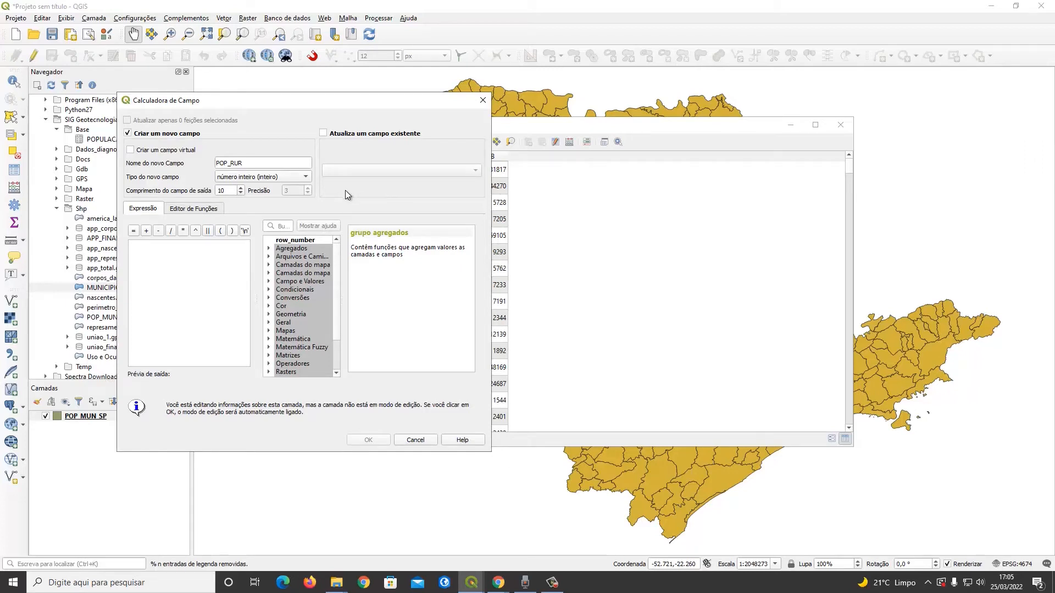
pyautogui.click(269, 282)
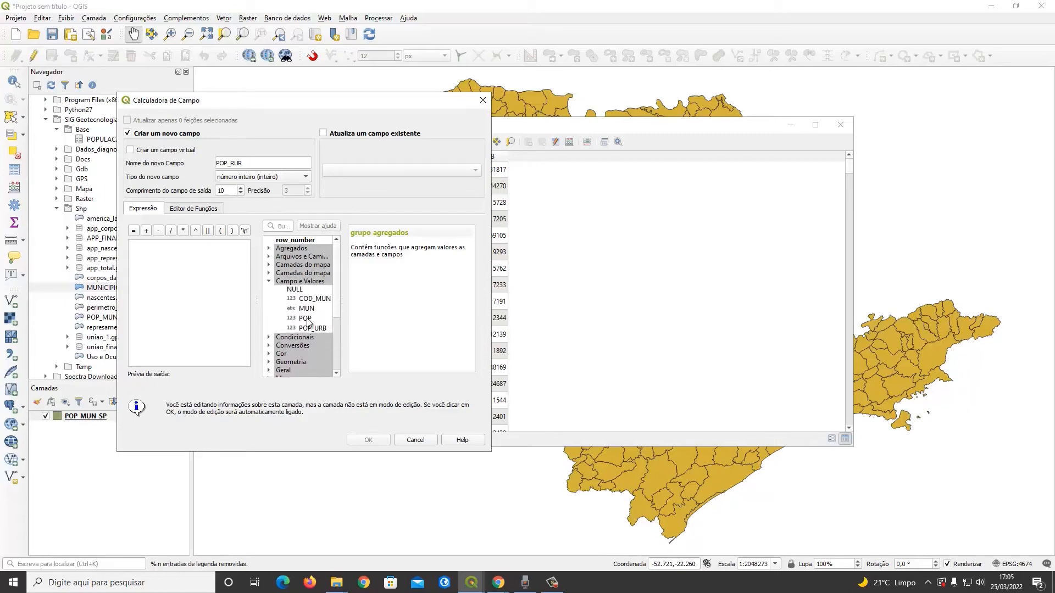
pyautogui.doubleClick(305, 320)
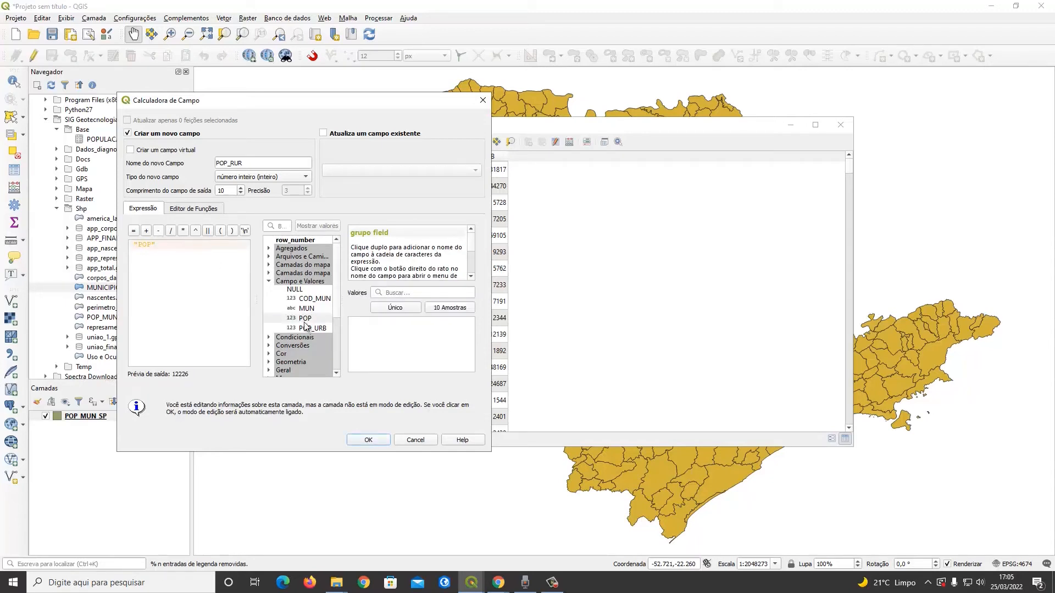
pyautogui.click(158, 231)
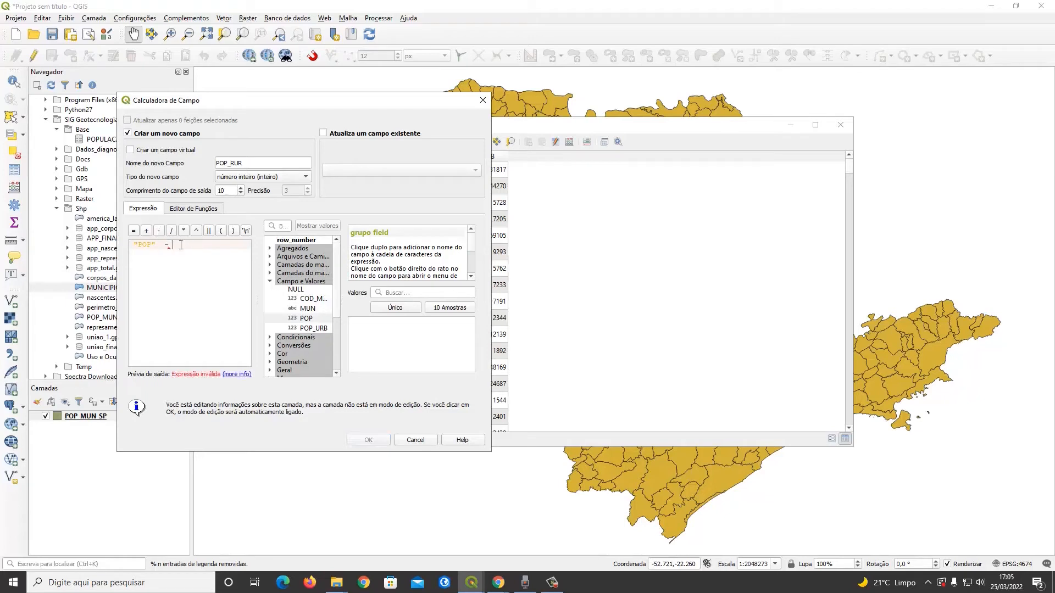
pyautogui.doubleClick(314, 328)
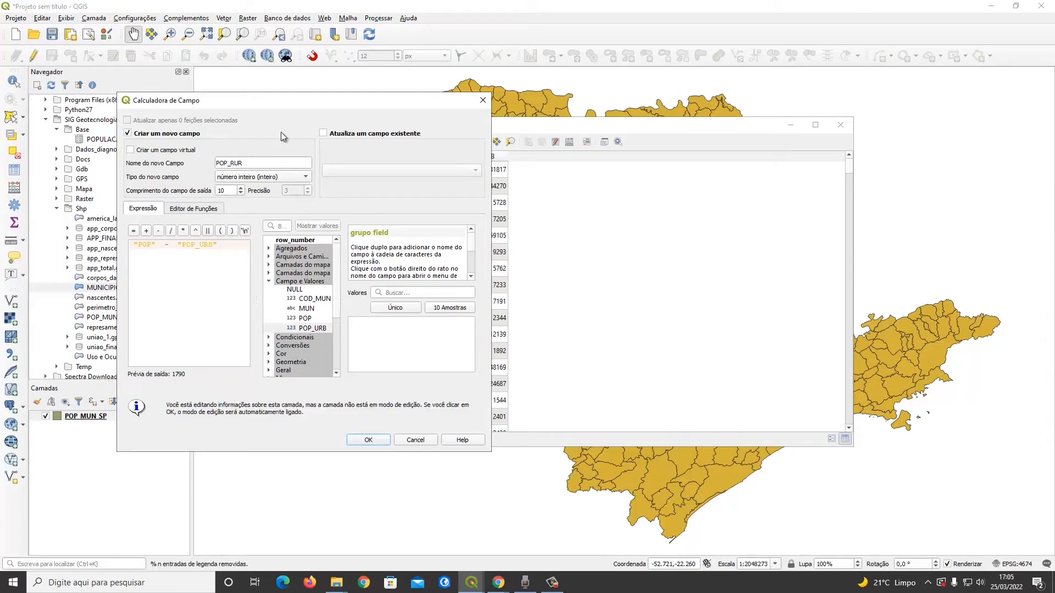
pyautogui.moveTo(314, 104); pyautogui.dragTo(354, 102)
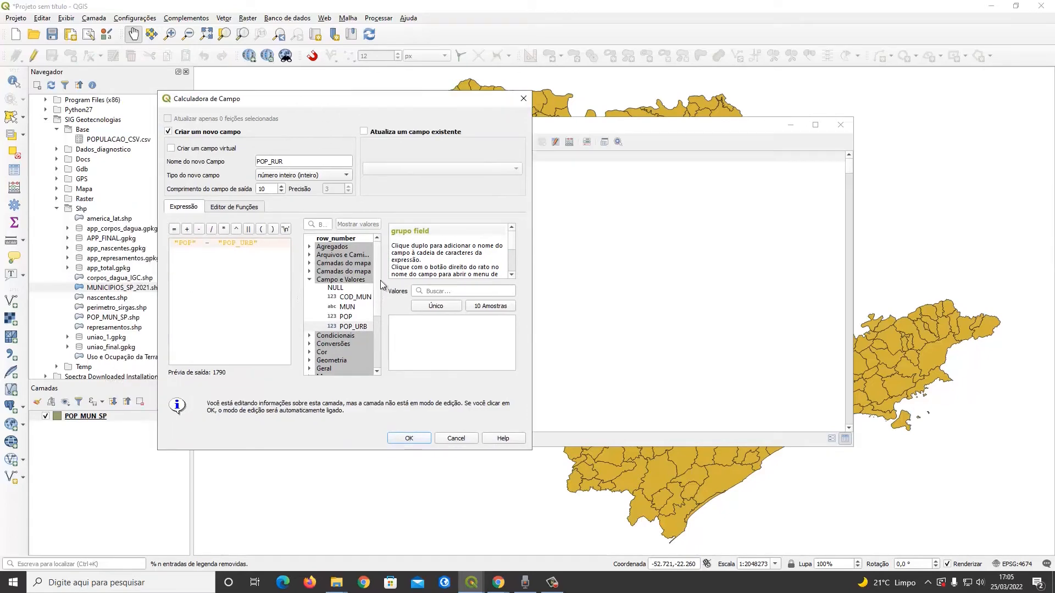
pyautogui.click(416, 438)
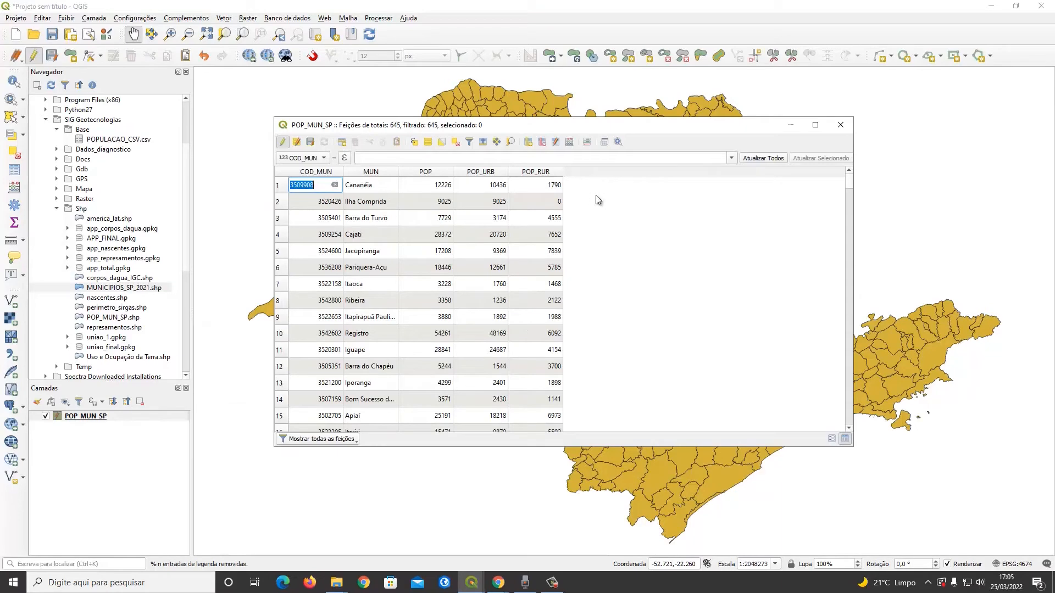
# Maximize the attribute table and examine it sorted by POP_RUR in both directions and alphabetically by MUN
pyautogui.click(815, 125)
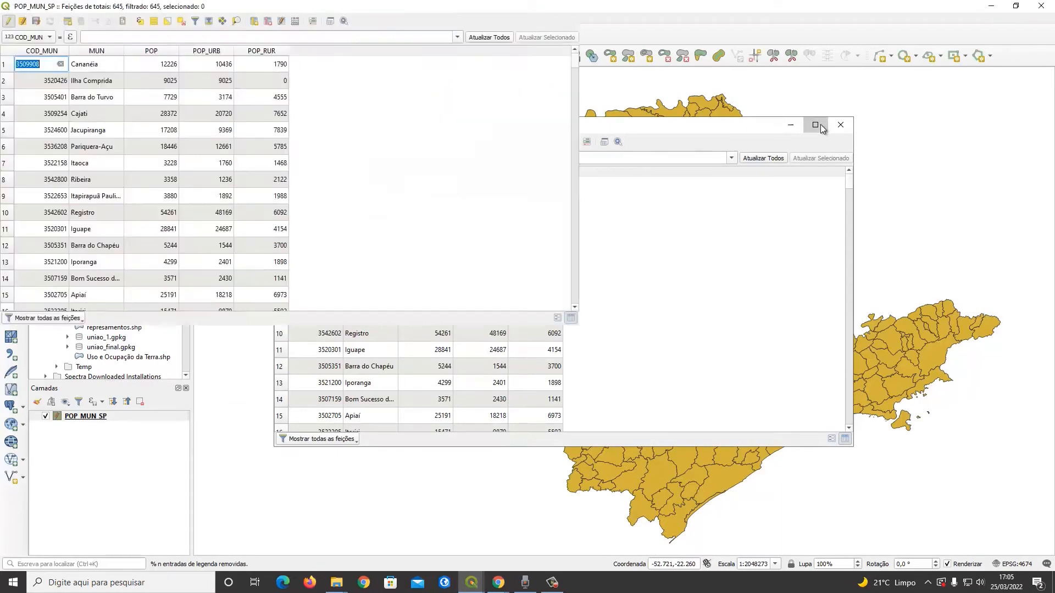
pyautogui.click(277, 51)
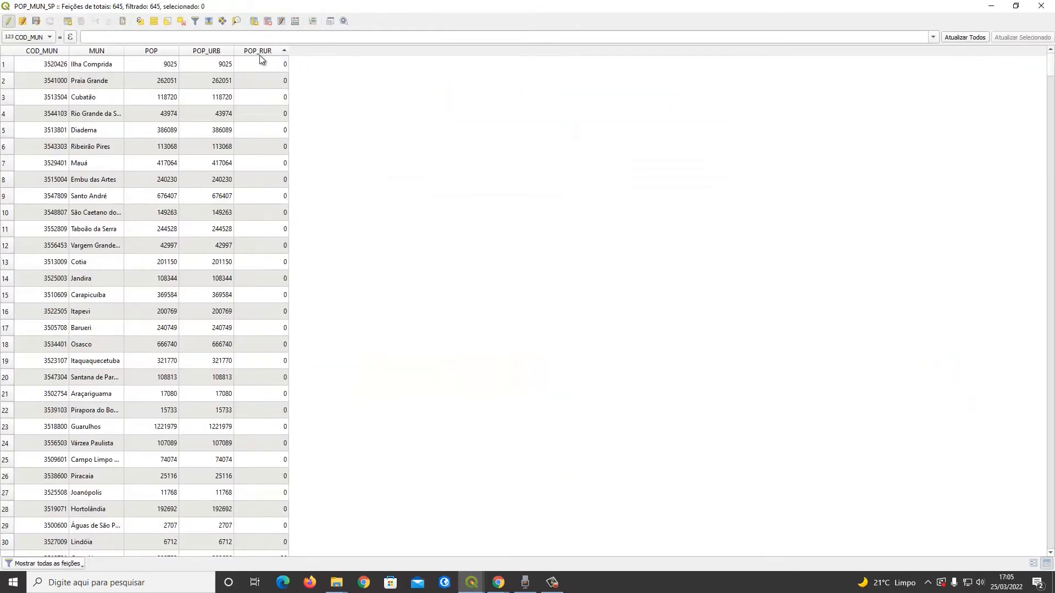
pyautogui.click(261, 52)
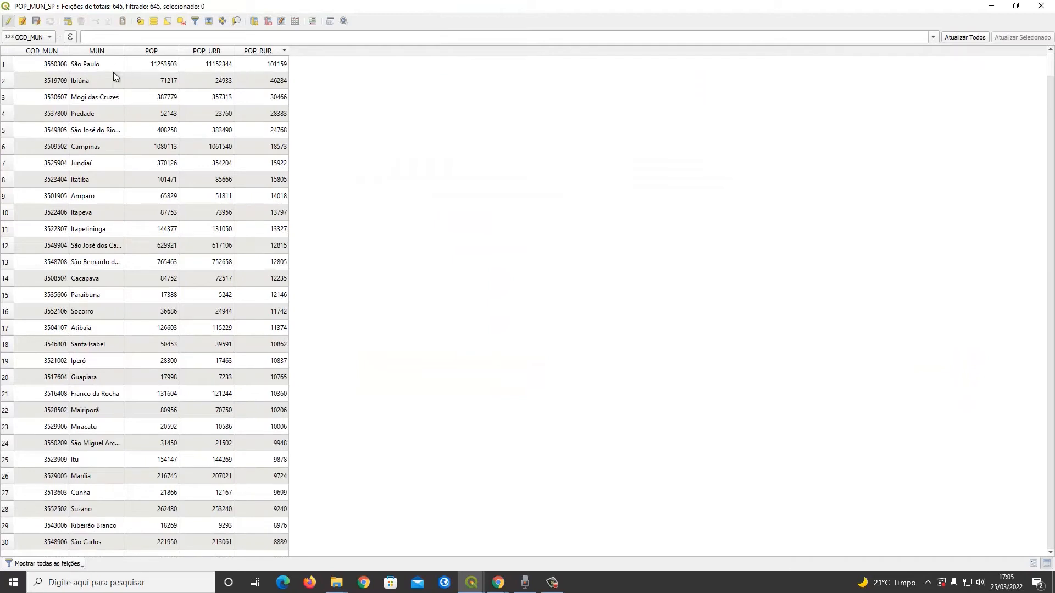
pyautogui.click(263, 52)
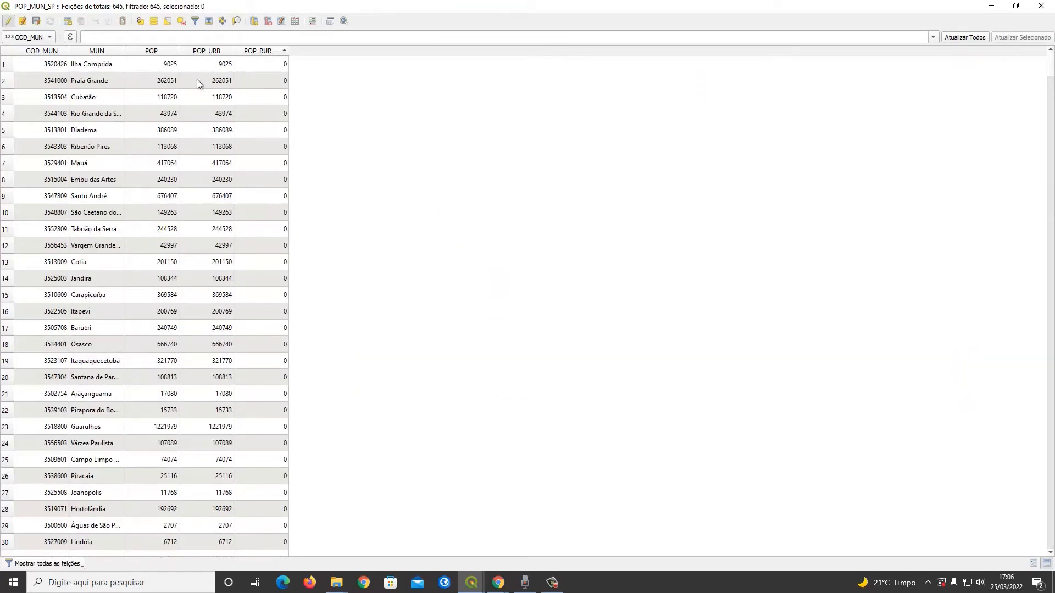
pyautogui.click(104, 53)
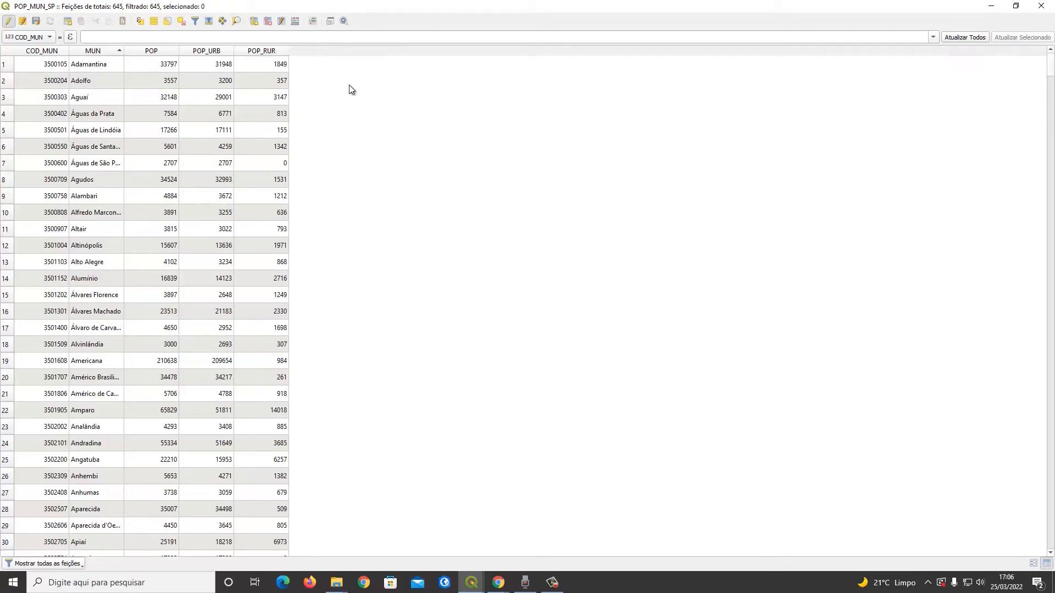
# Set up another new calculated field named PERC_URB, of type número decimal (real), with a precision of 2
pyautogui.click(280, 22)
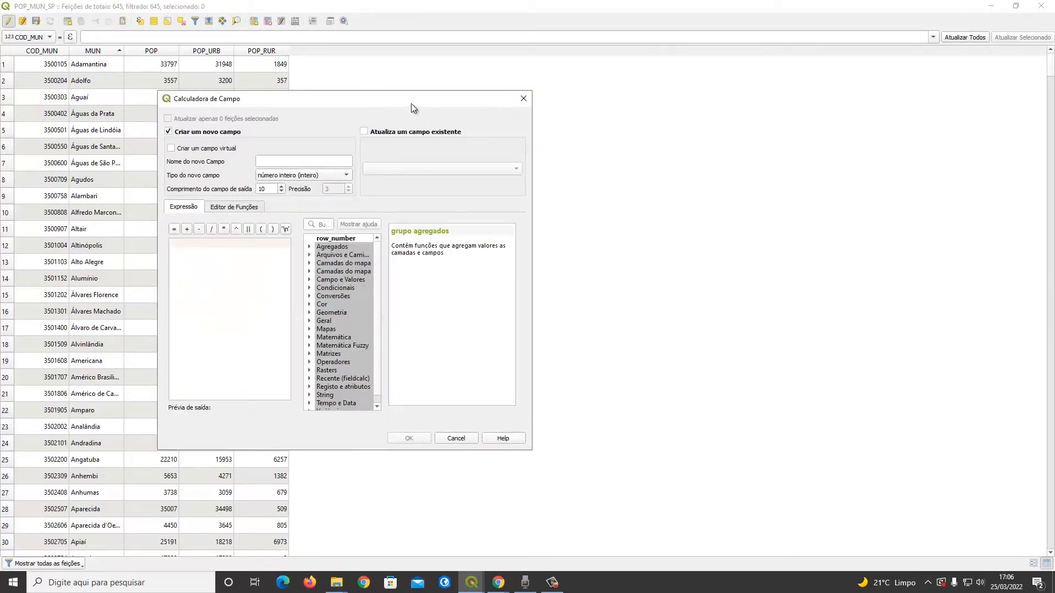
pyautogui.moveTo(413, 107); pyautogui.dragTo(556, 69)
pyautogui.click(421, 124)
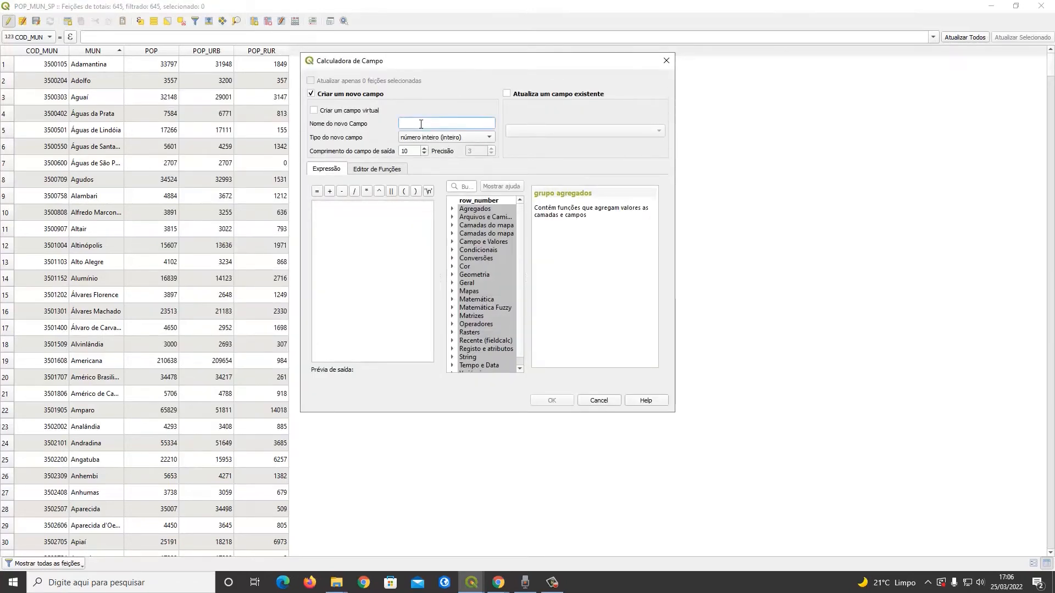
pyautogui.write('PER')
pyautogui.write('NC')
pyautogui.write('URB')
pyautogui.click(450, 138)
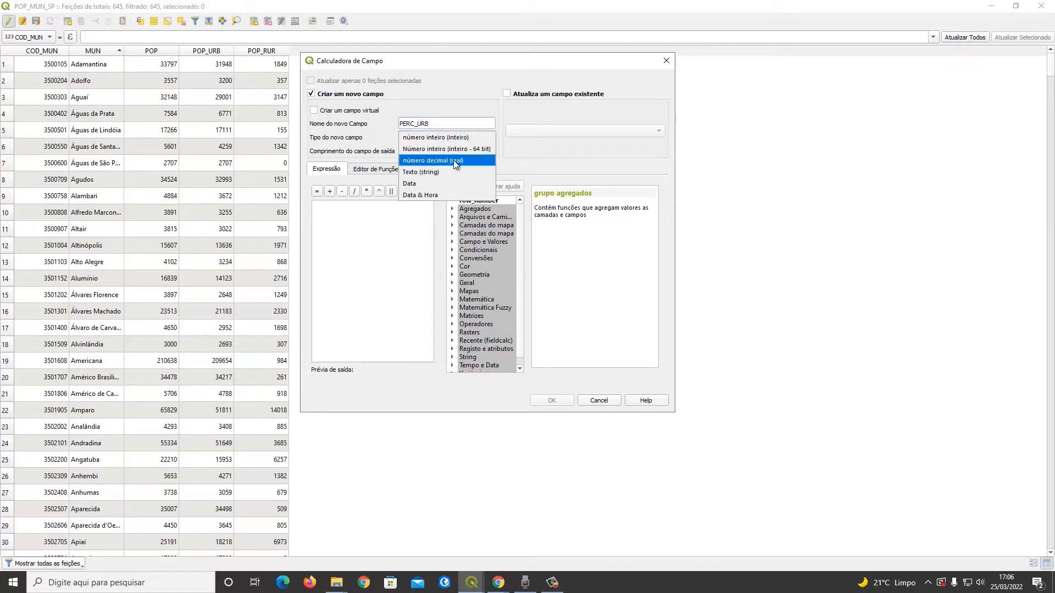
pyautogui.click(471, 161)
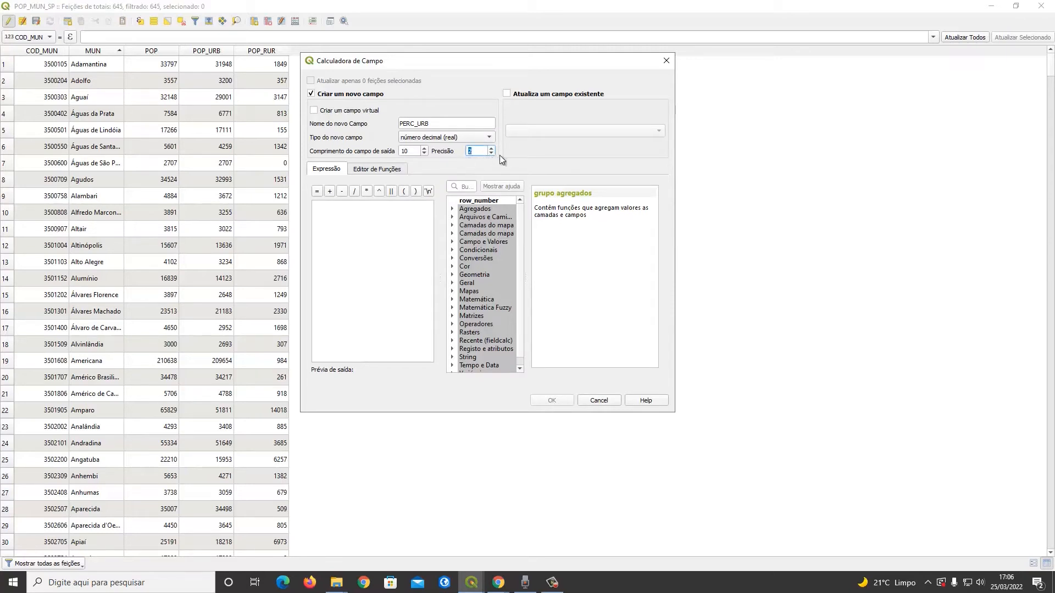
# Begin the PERC_URB expression with an opening parenthesis followed by "POP_URB" / "POP"
pyautogui.click(381, 222)
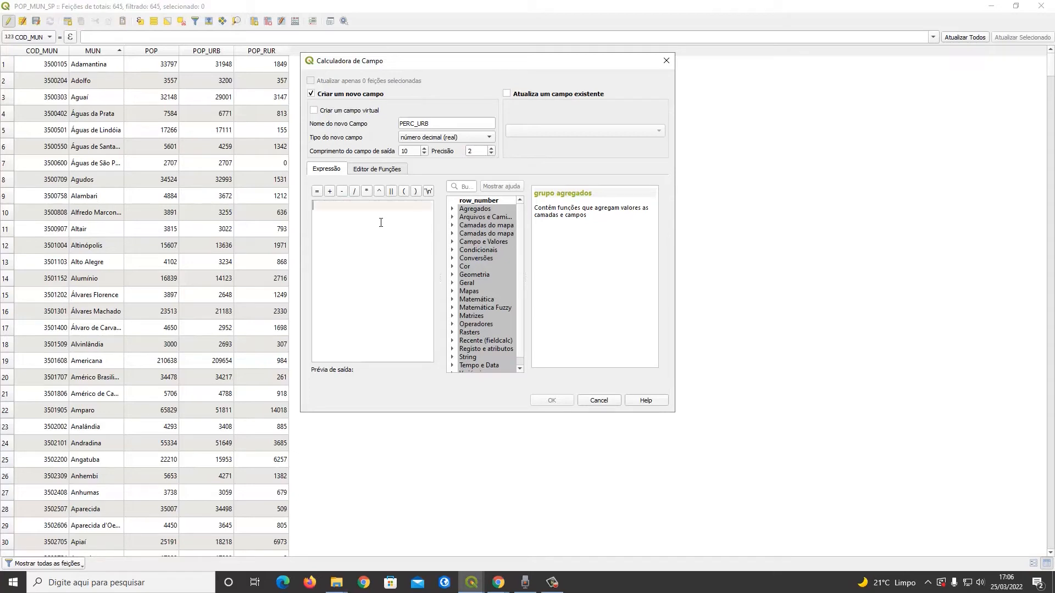
pyautogui.click(404, 191)
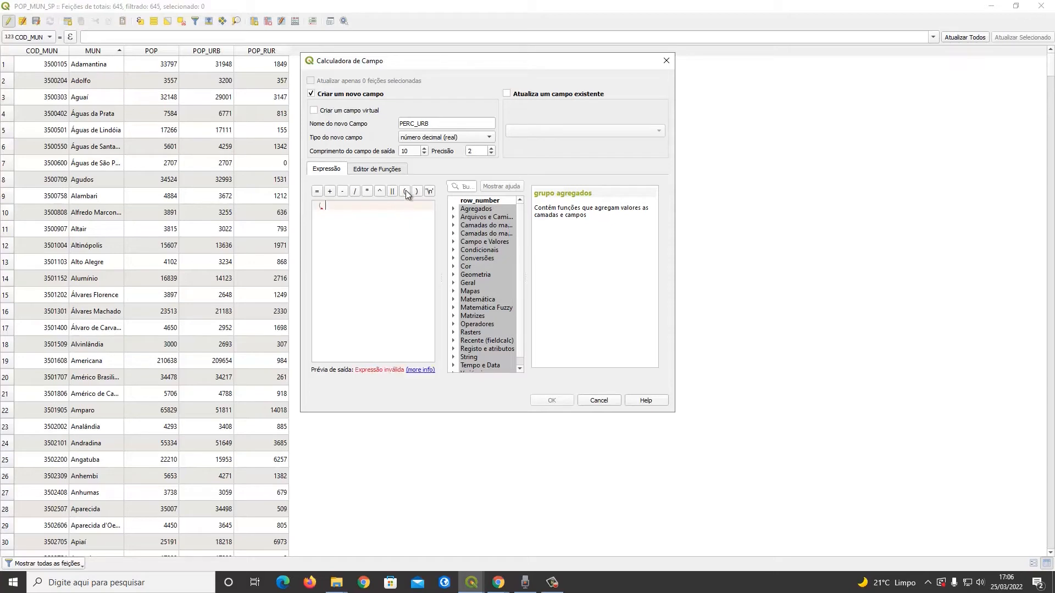
pyautogui.click(453, 241)
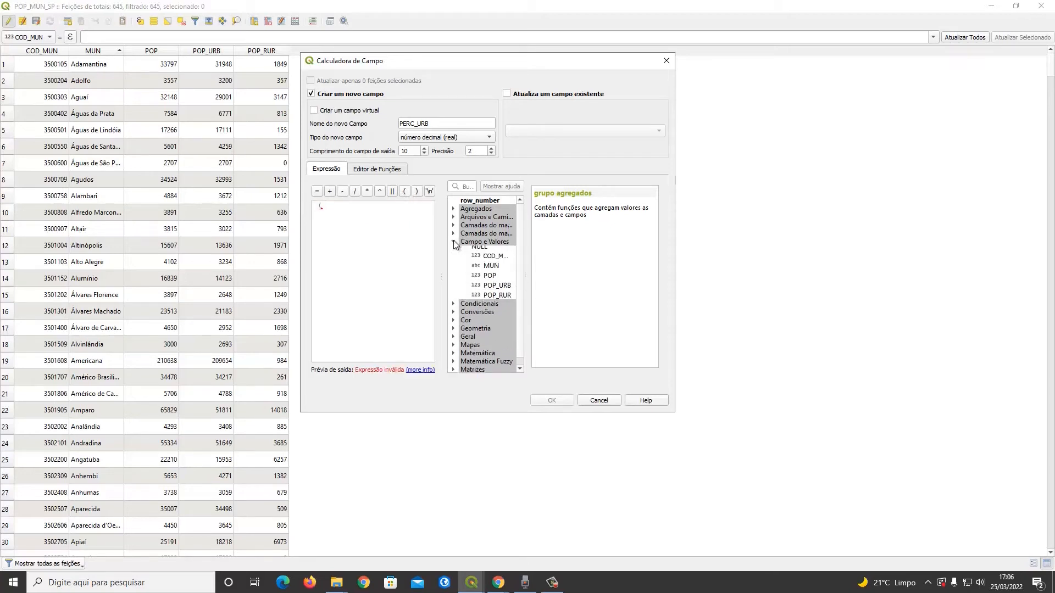
pyautogui.doubleClick(497, 290)
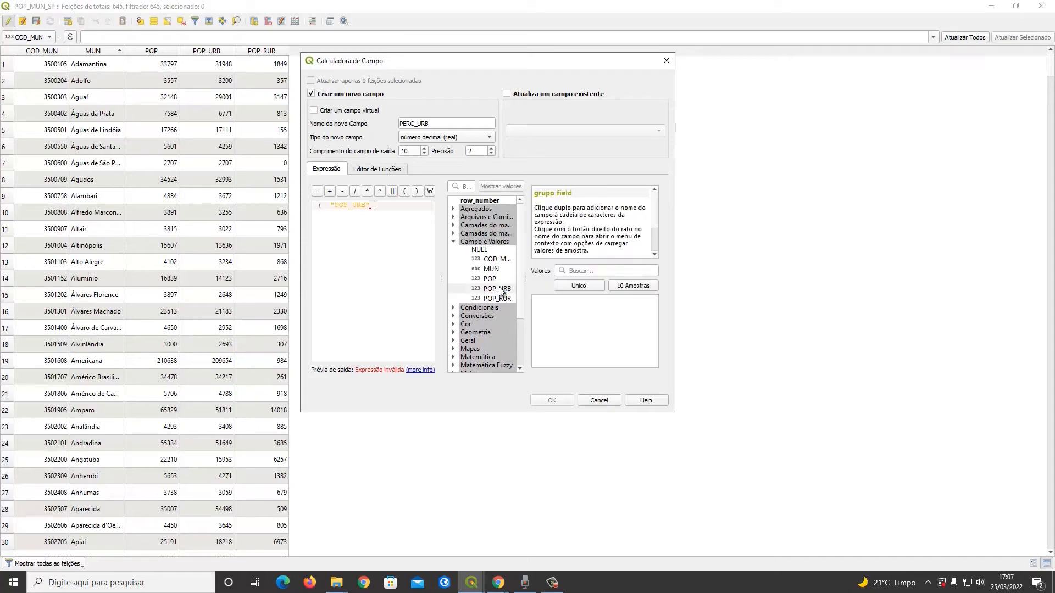
pyautogui.doubleClick(355, 191)
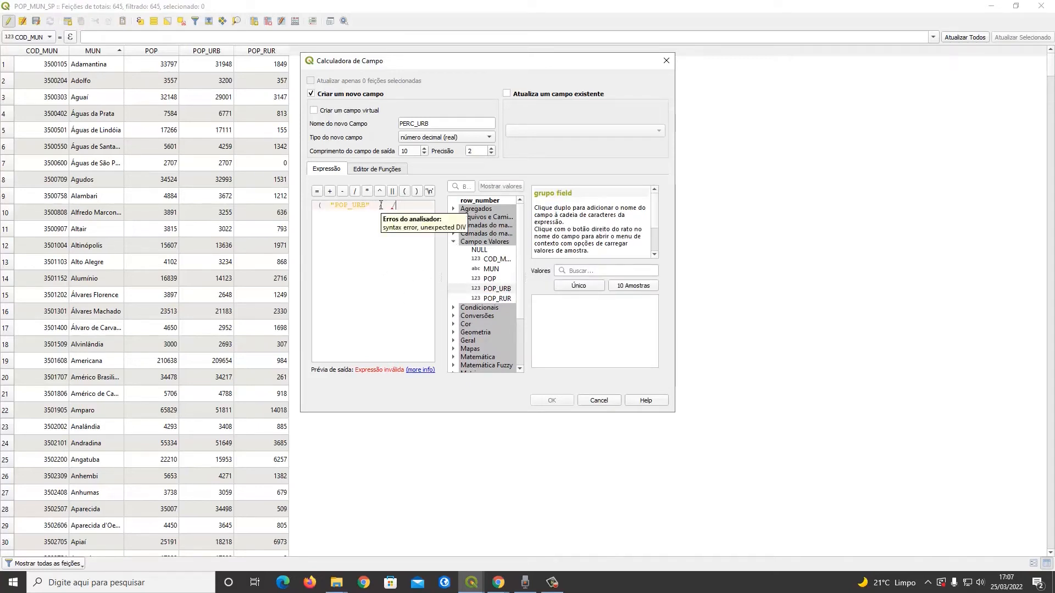
pyautogui.press('BackSpace')
pyautogui.press('BackSpace')
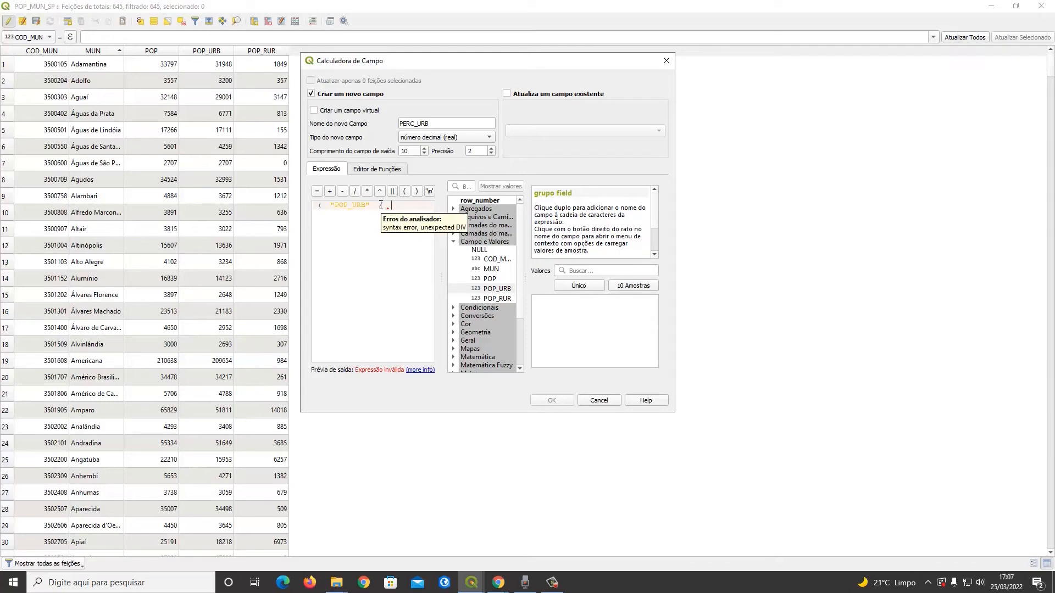
pyautogui.doubleClick(490, 279)
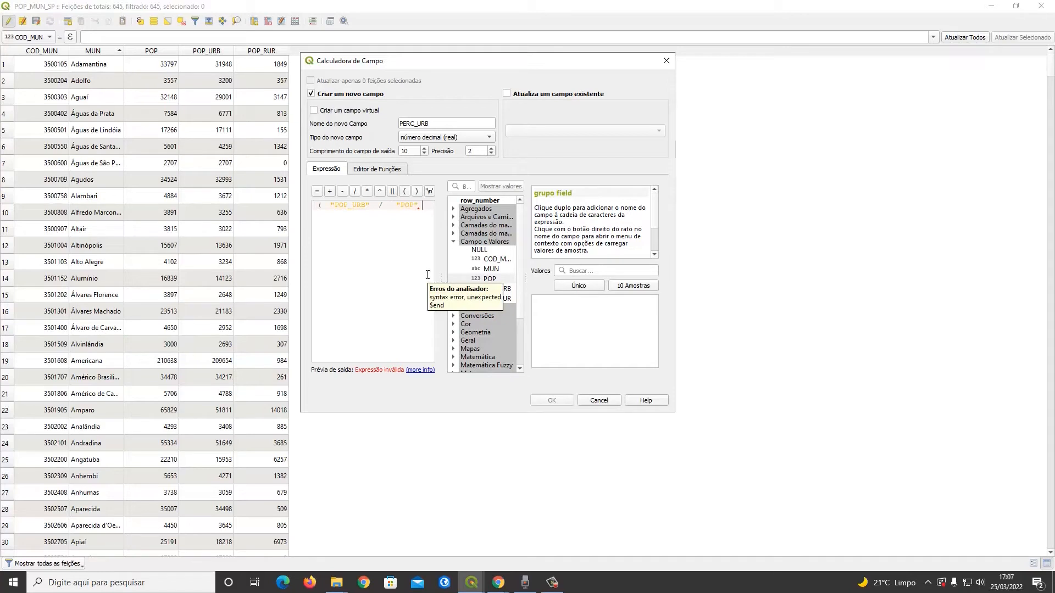
# Complete the PERC_URB expression as ("POP_URB" / "POP") * 100 and create the field
pyautogui.write(')')
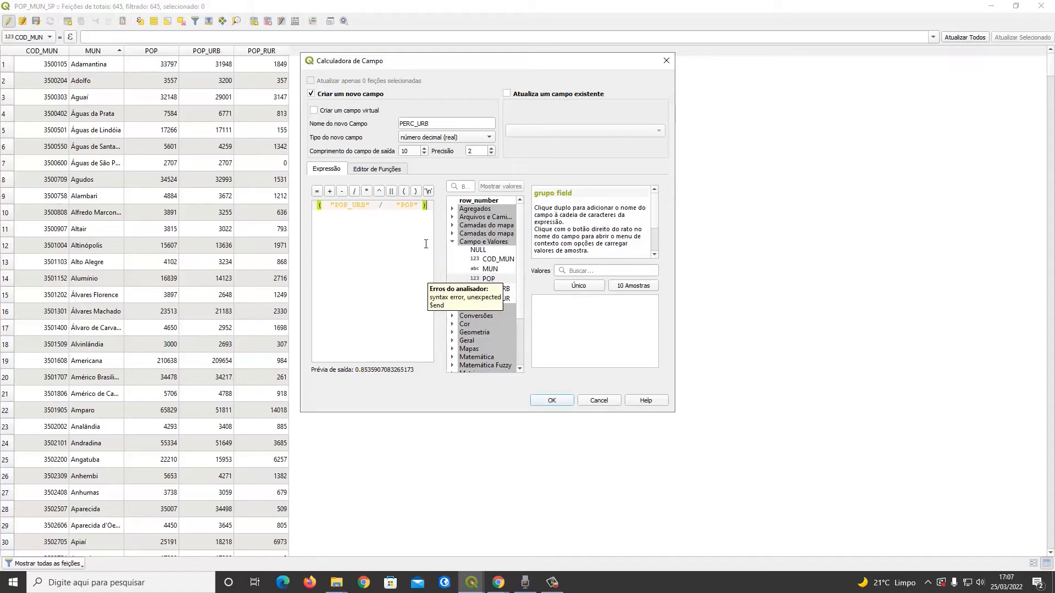
pyautogui.press('Return')
pyautogui.click(365, 191)
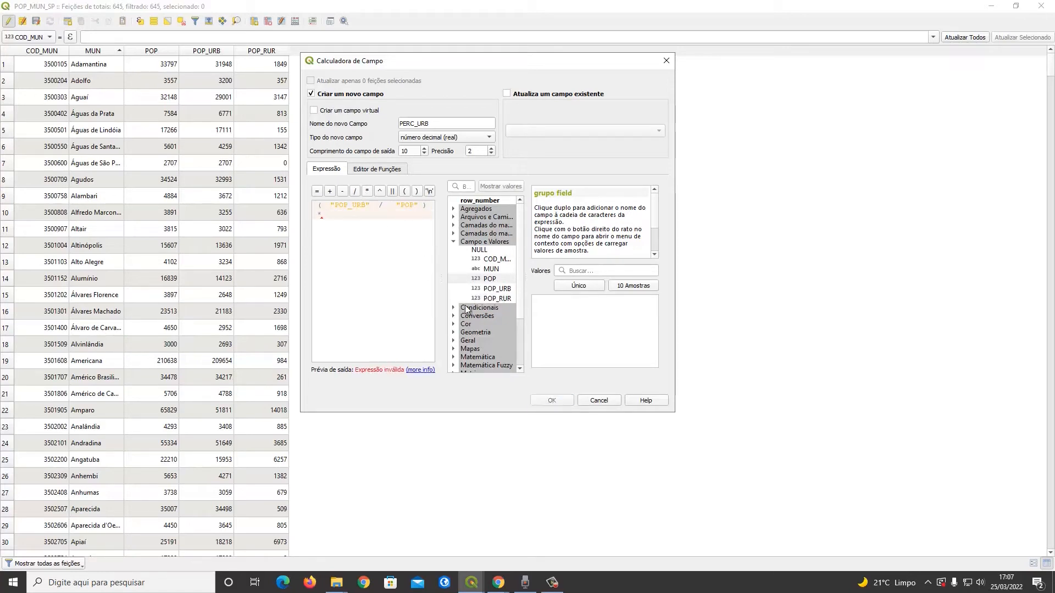
pyautogui.write('100')
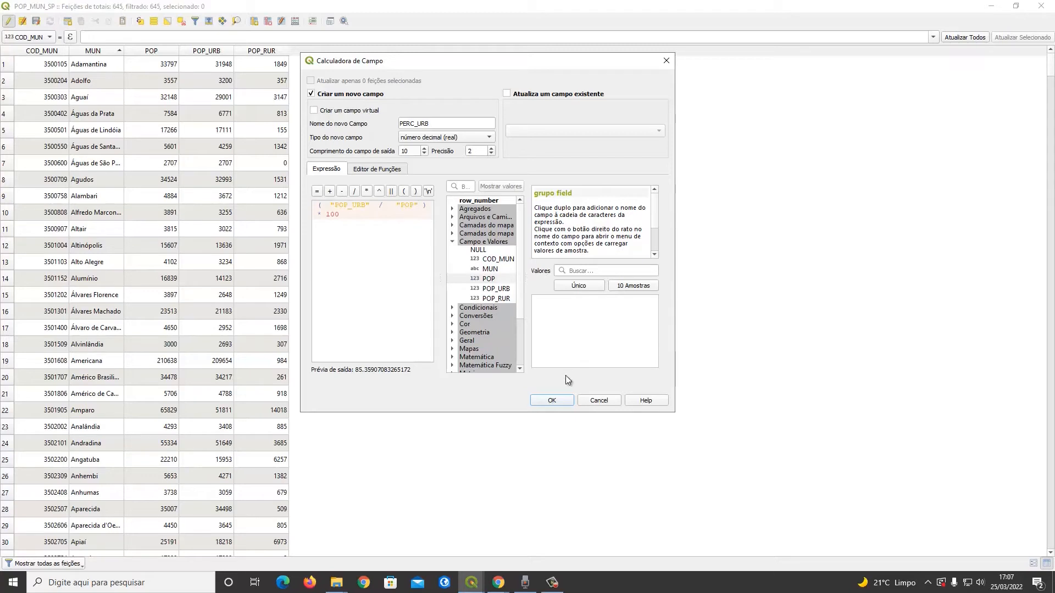
pyautogui.click(559, 400)
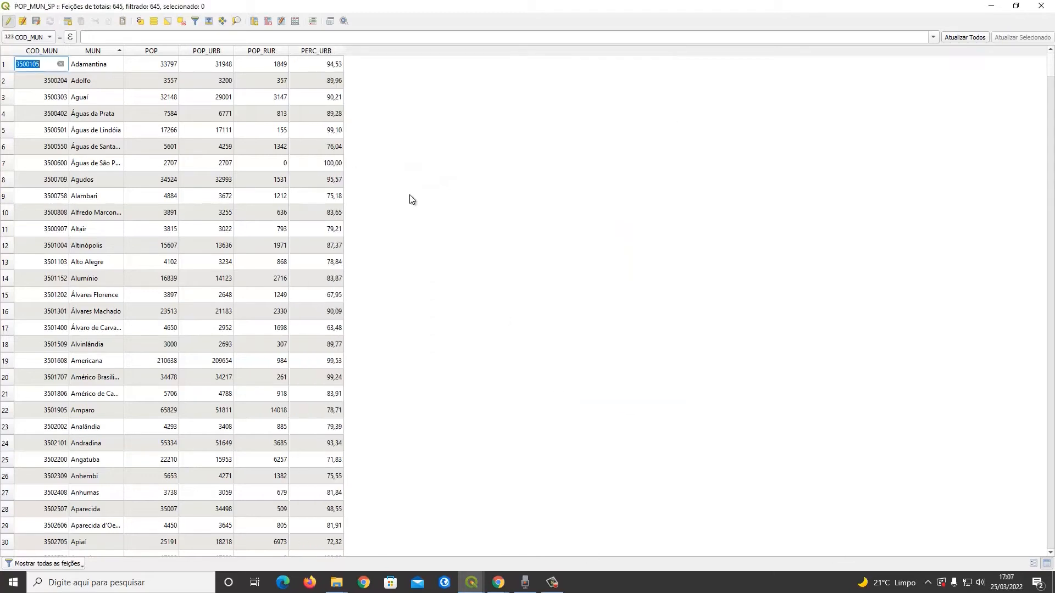
pyautogui.click(366, 88)
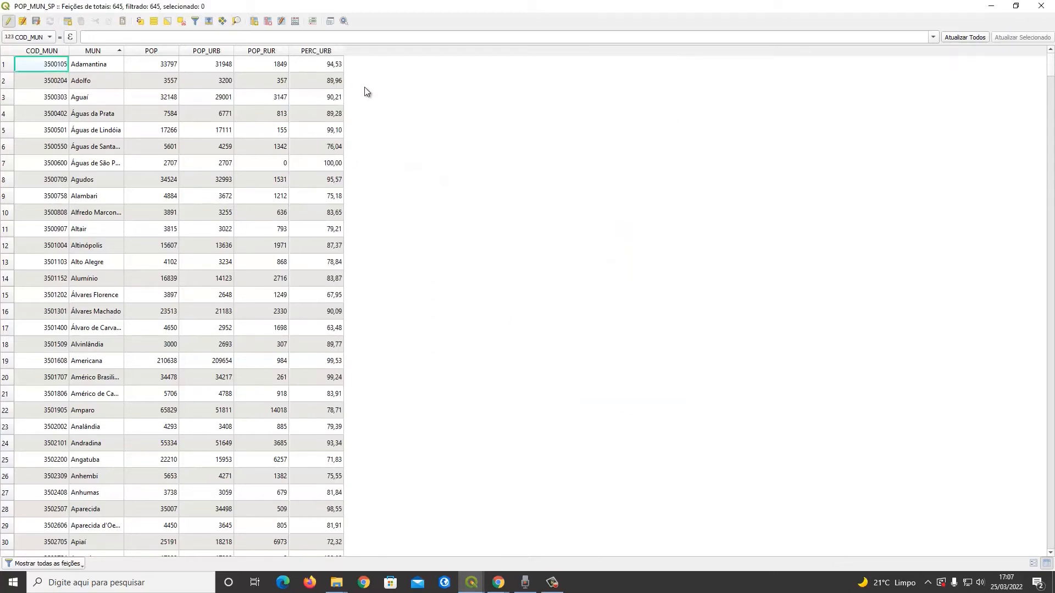
# Set up a new calculated field named PERC_RUR as a decimal number (real) with precision 2
pyautogui.click(297, 22)
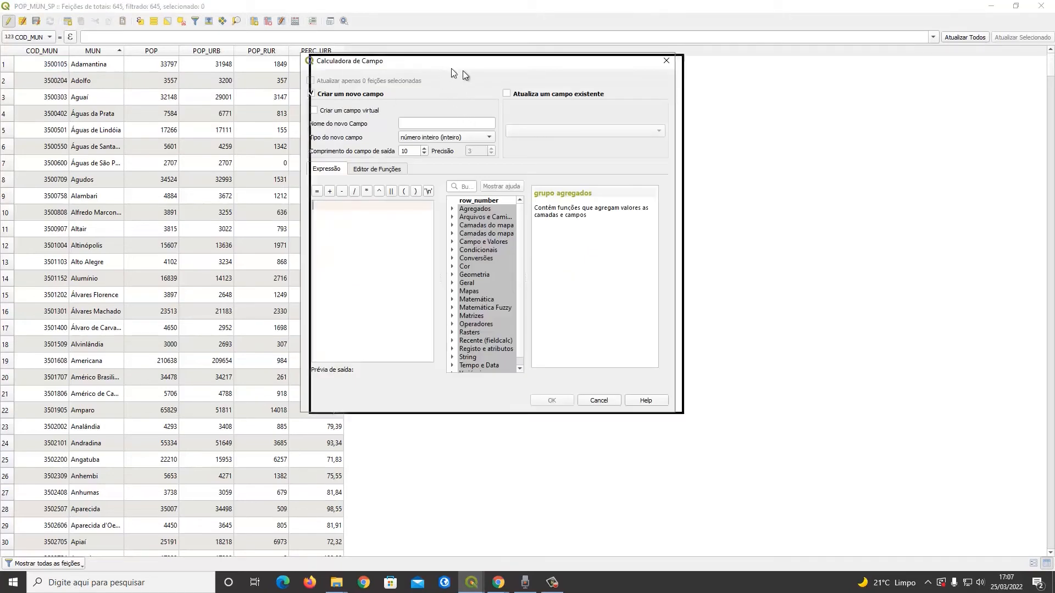
pyautogui.moveTo(444, 67); pyautogui.dragTo(509, 80)
pyautogui.click(530, 139)
pyautogui.write('P')
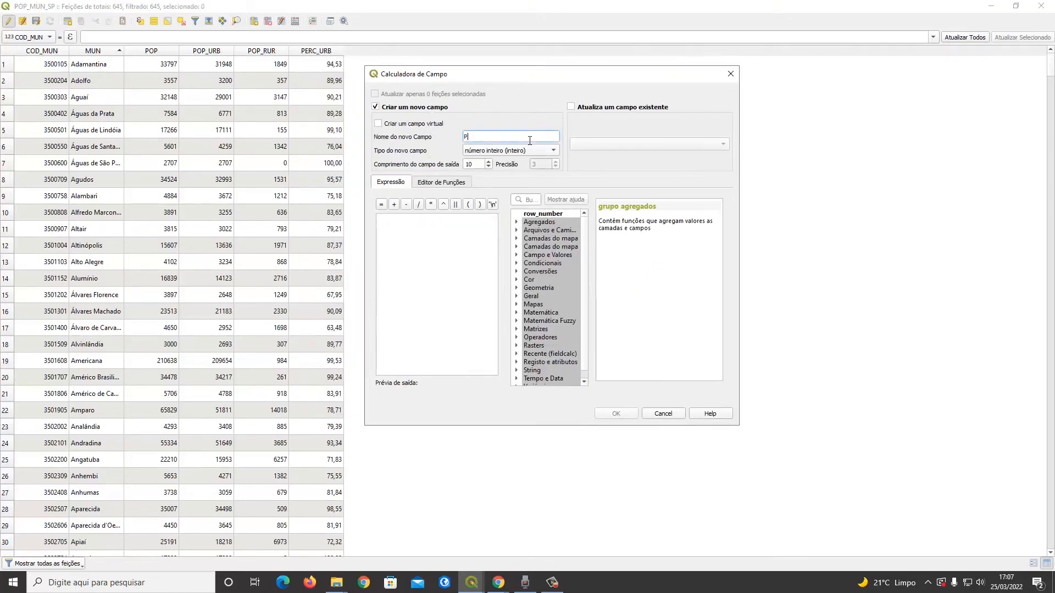
pyautogui.write('ERN')
pyautogui.write('_RUR')
pyautogui.click(532, 151)
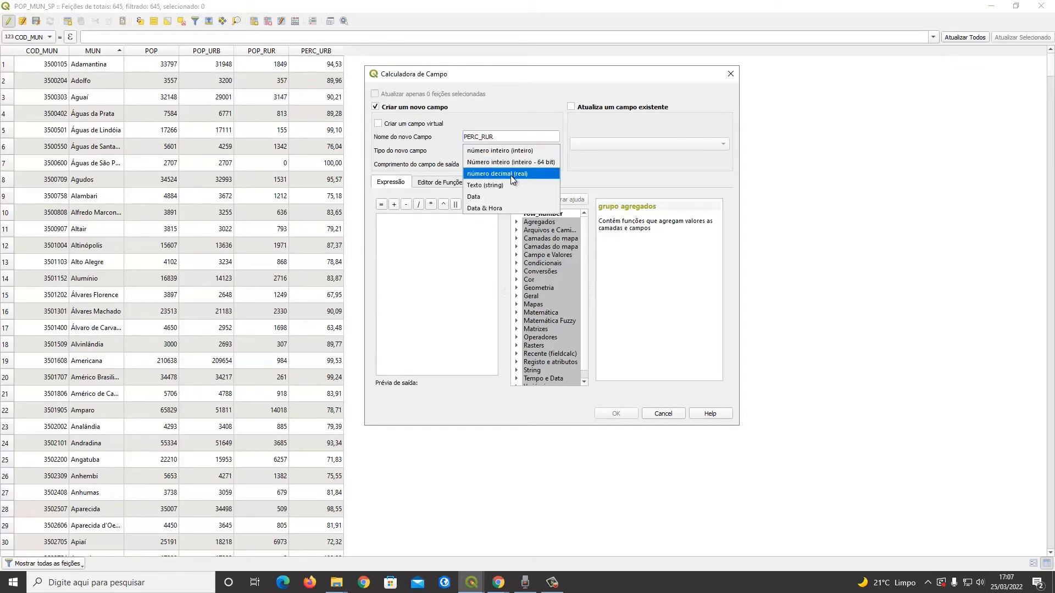
pyautogui.click(510, 176)
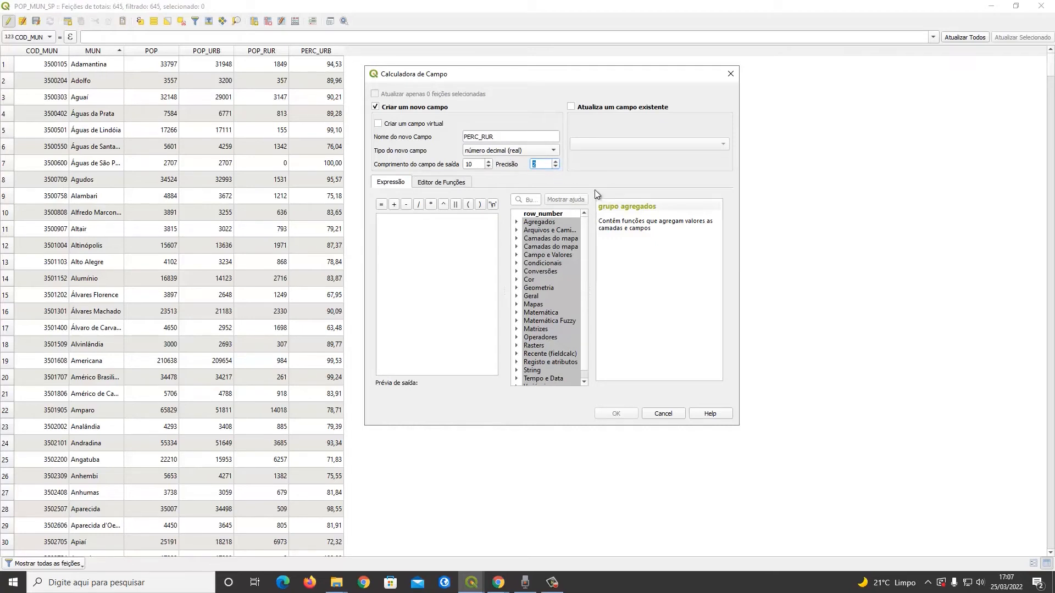
# Build the expression ("POP_RUR" / "POP") * 100 for PERC_RUR and create the field
pyautogui.doubleClick(468, 205)
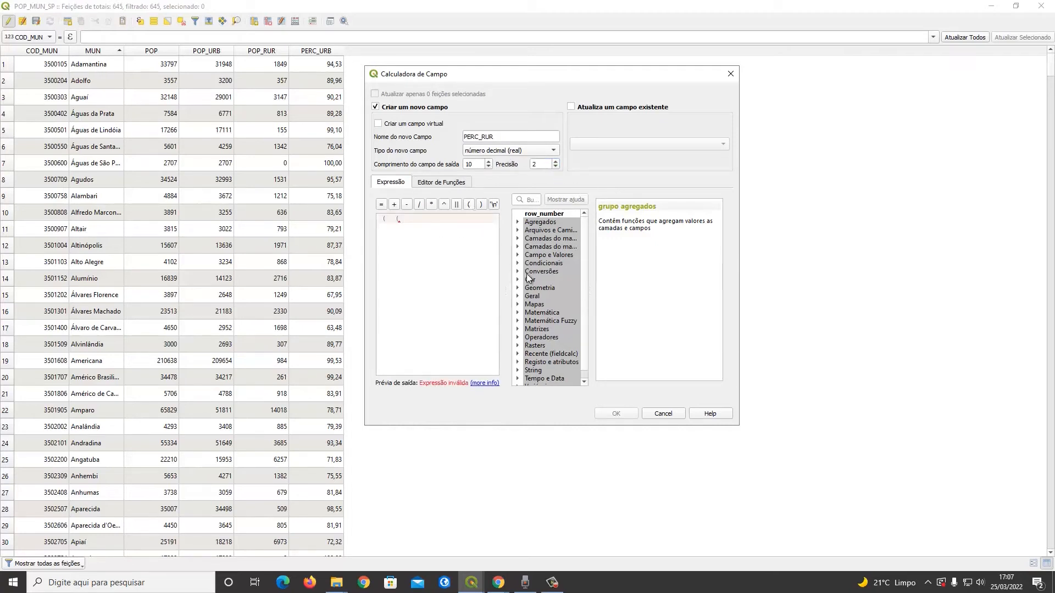
pyautogui.press('BackSpace')
pyautogui.click(517, 255)
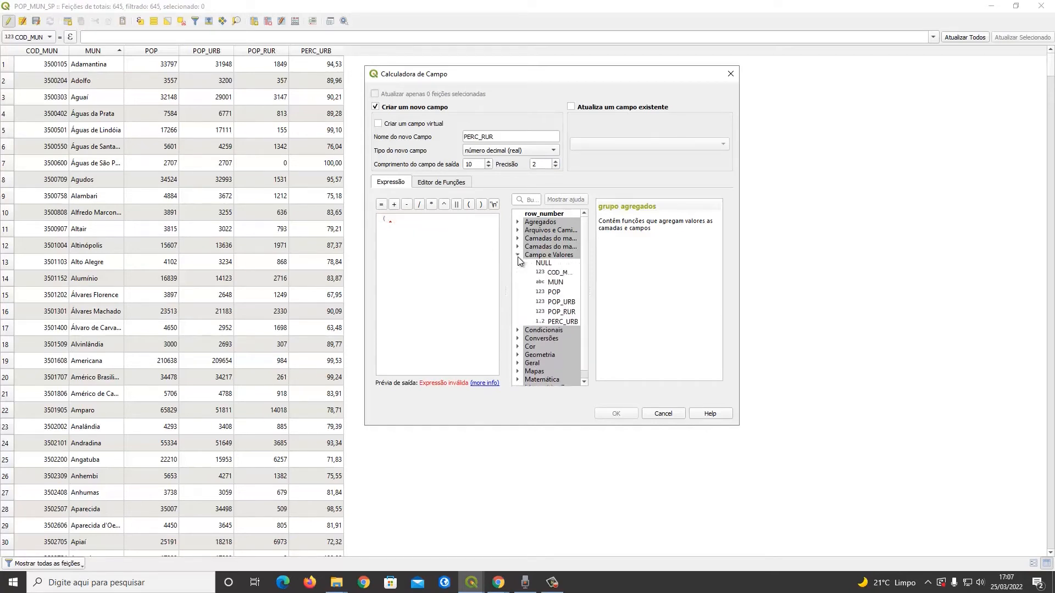
pyautogui.doubleClick(563, 312)
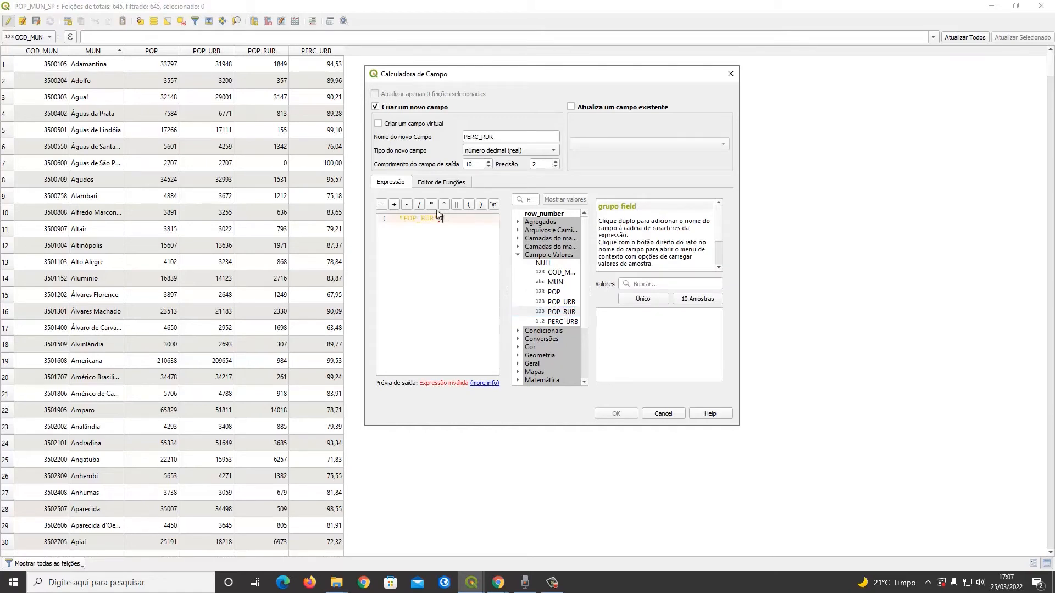
pyautogui.press('BackSpace')
pyautogui.press('BackSpace')
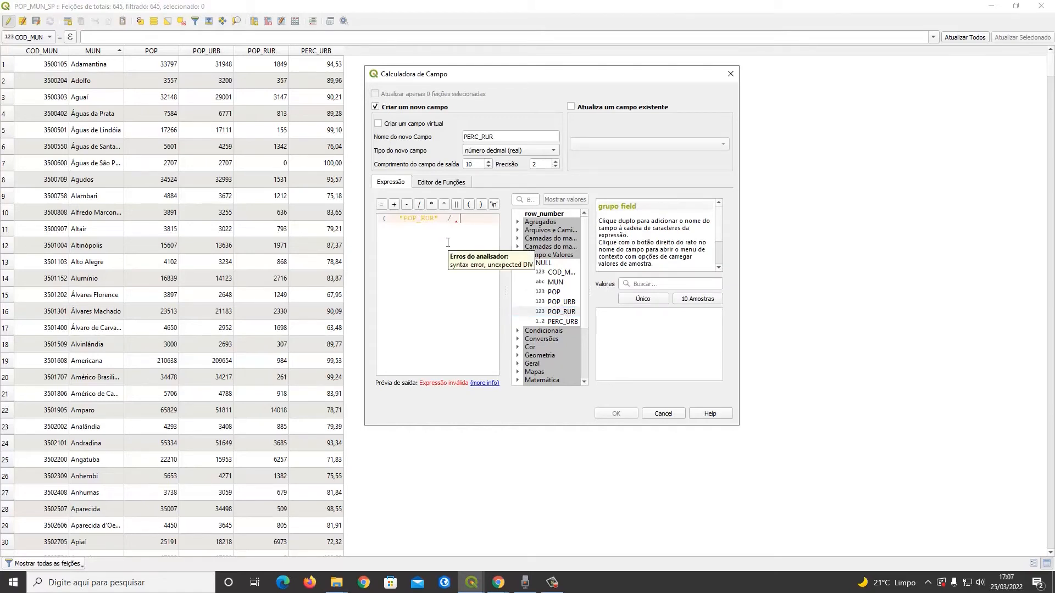
pyautogui.doubleClick(555, 292)
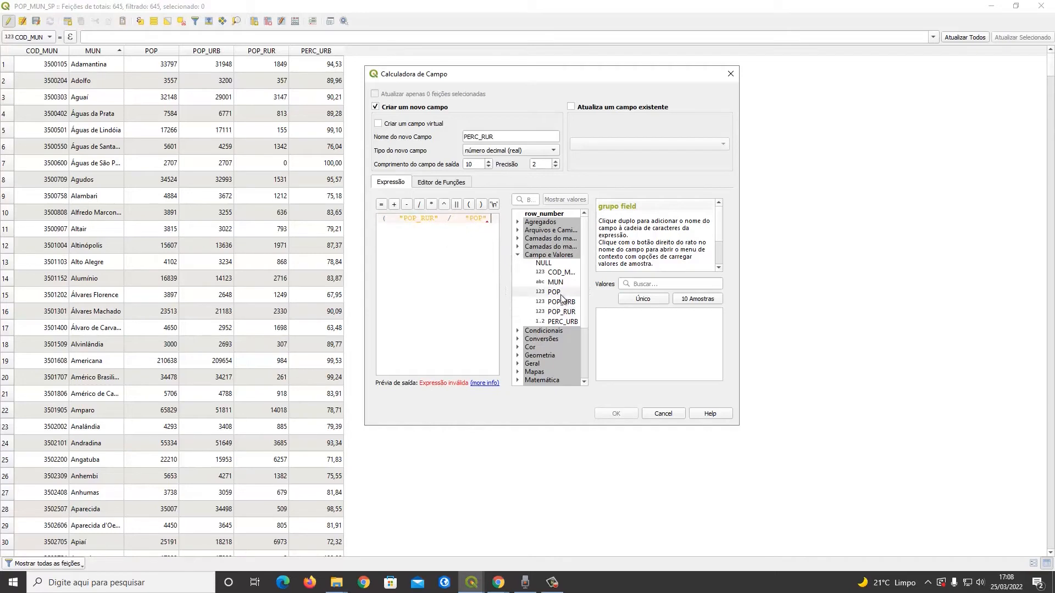
pyautogui.write(')')
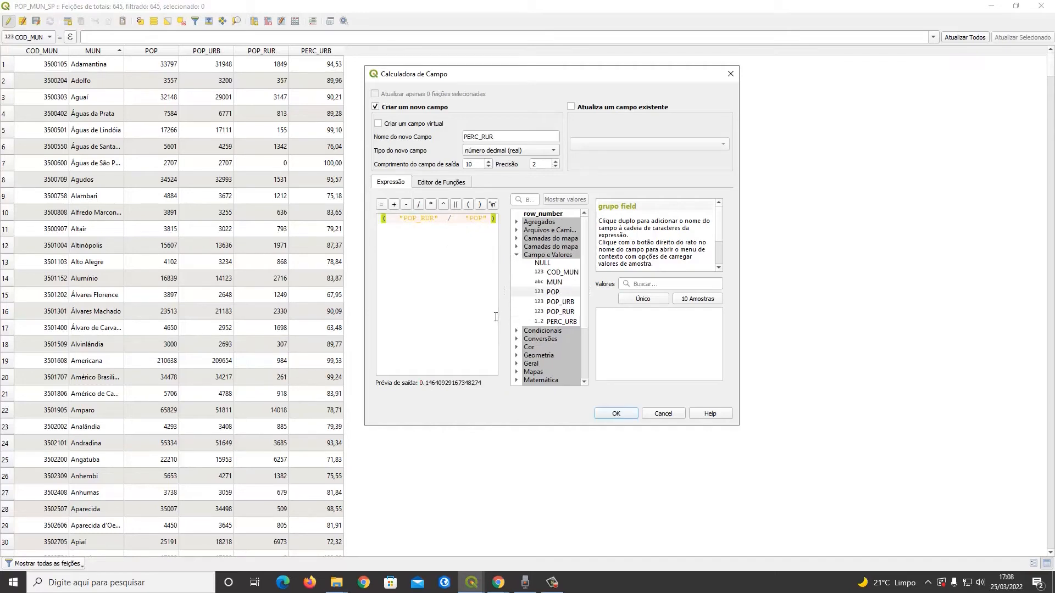
pyautogui.click(430, 207)
pyautogui.write('100')
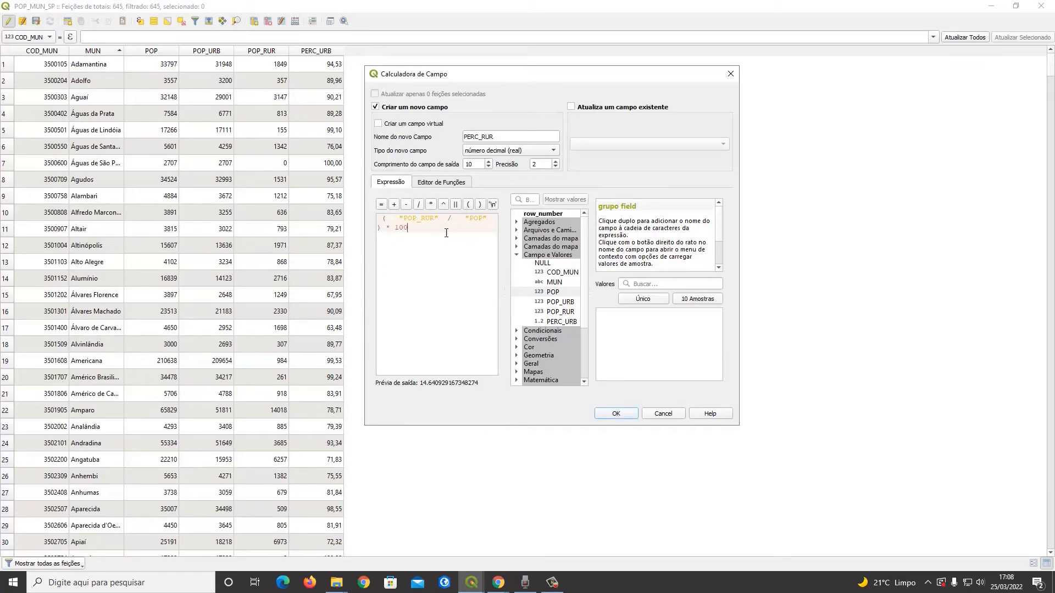
pyautogui.click(617, 413)
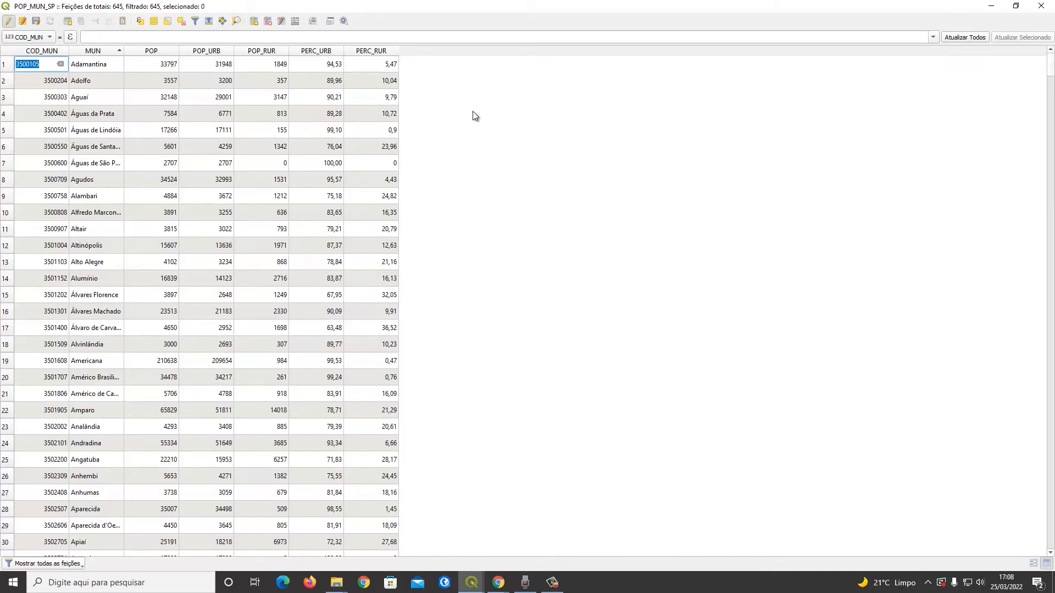
# Set up a new calculated field named AREA_HA as a decimal number (real) with precision 2
pyautogui.click(296, 21)
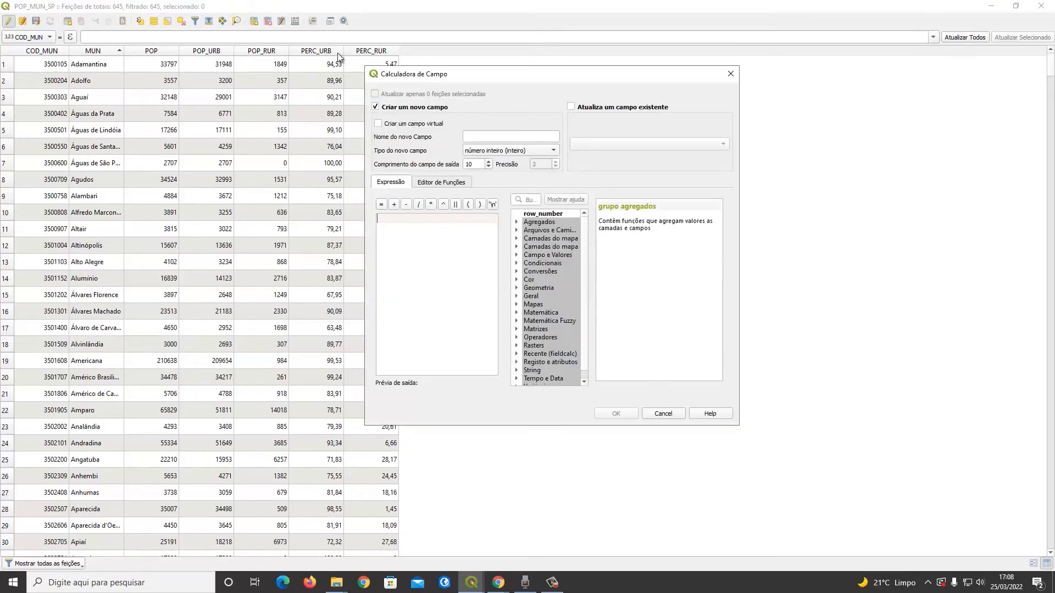
pyautogui.click(492, 137)
pyautogui.write('A')
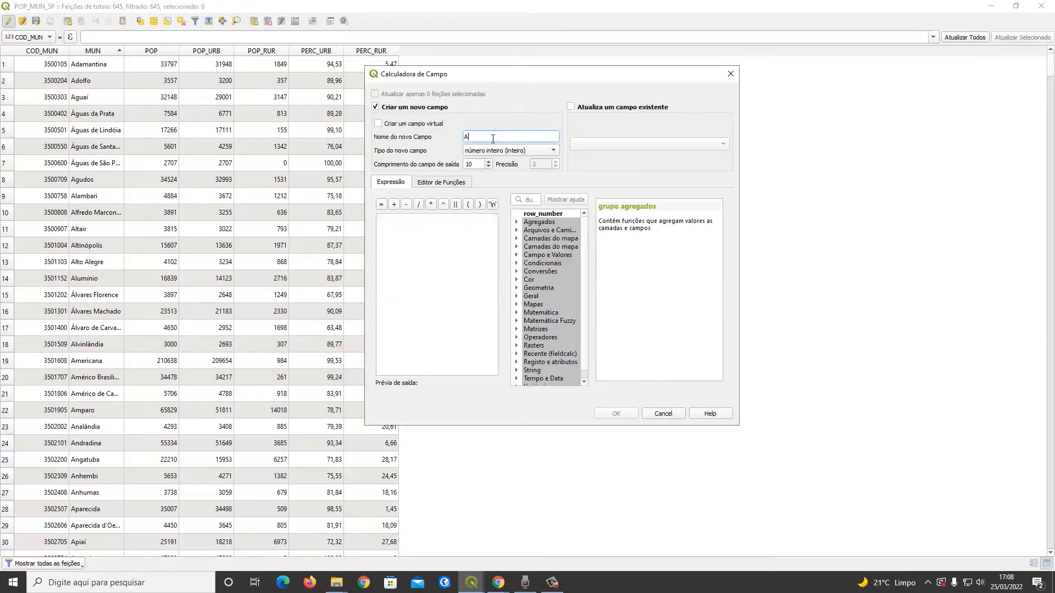
pyautogui.write('REA_HA')
pyautogui.click(514, 151)
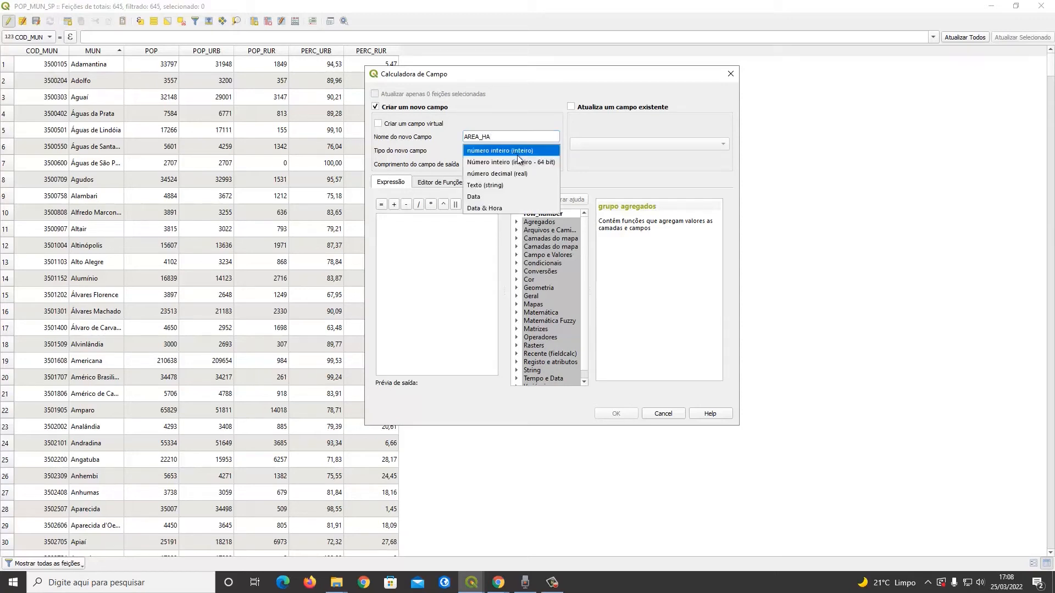
pyautogui.click(516, 175)
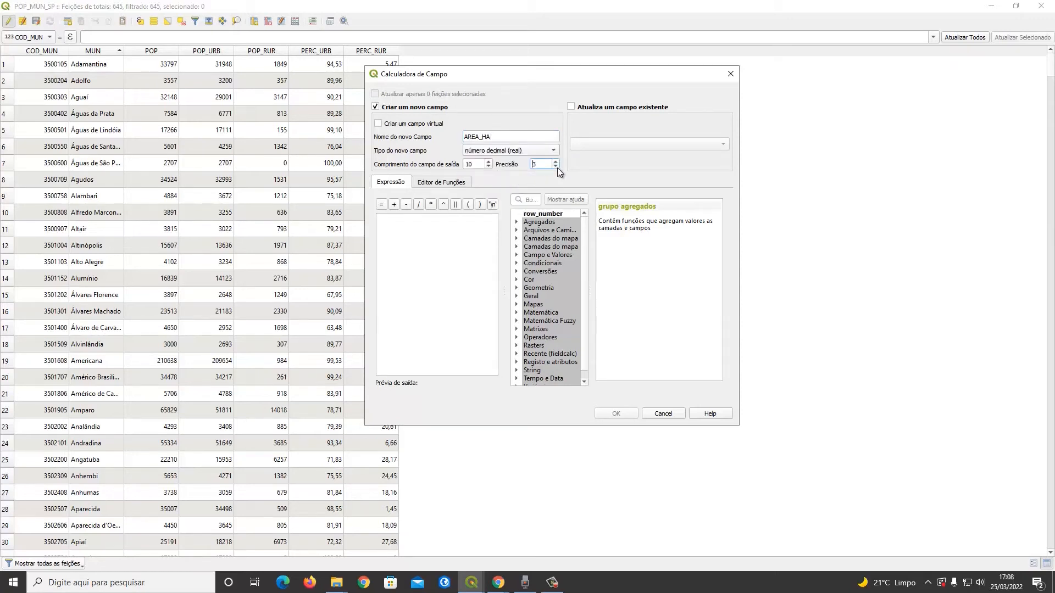
pyautogui.click(556, 167)
# Enter the expression $area / 10000 for AREA_HA using the geometry area function and create the field
pyautogui.click(516, 288)
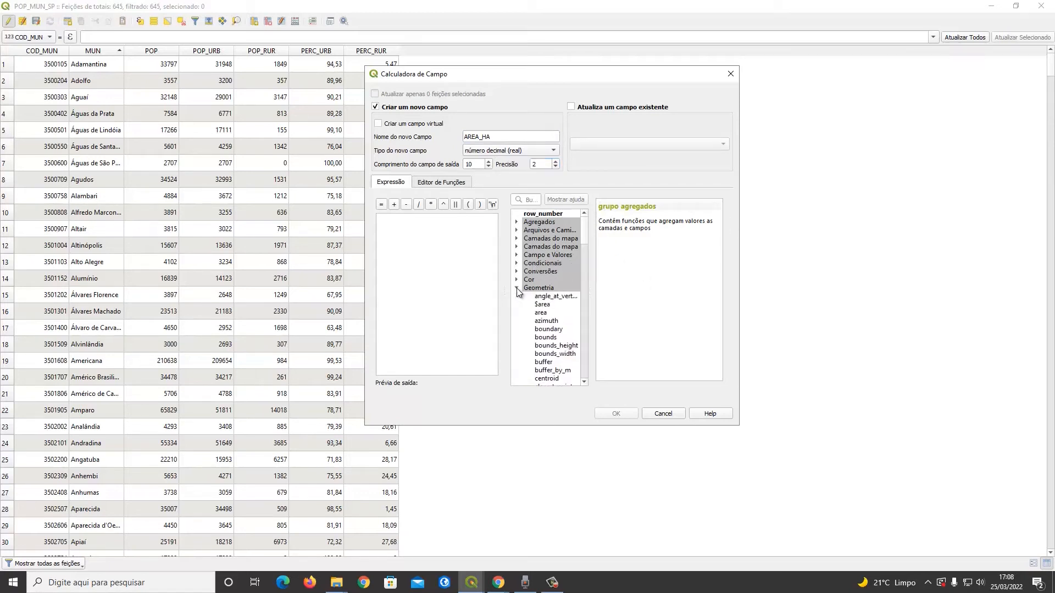
pyautogui.click(541, 305)
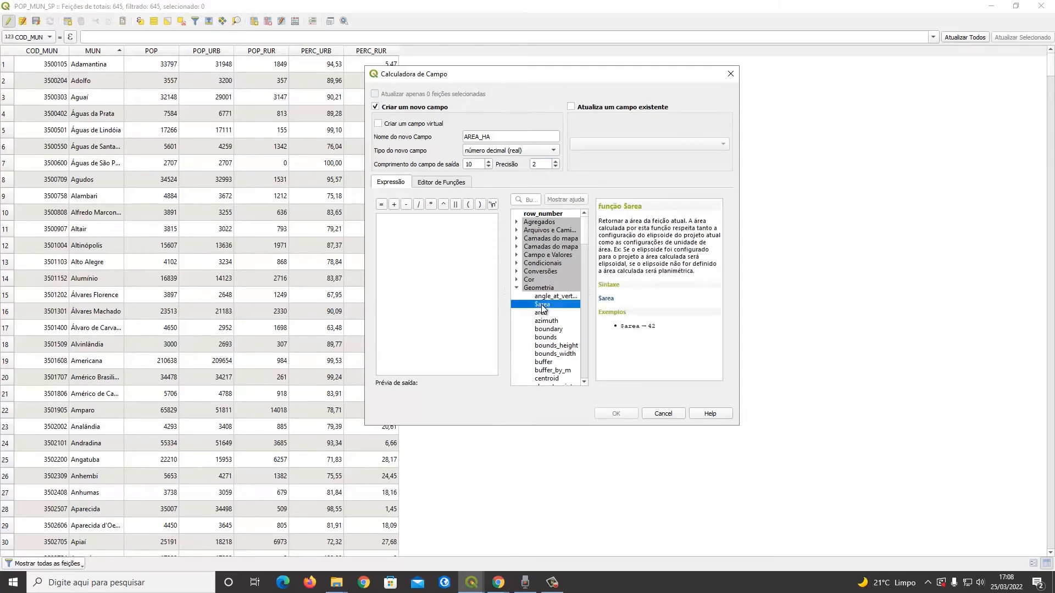
pyautogui.doubleClick(541, 306)
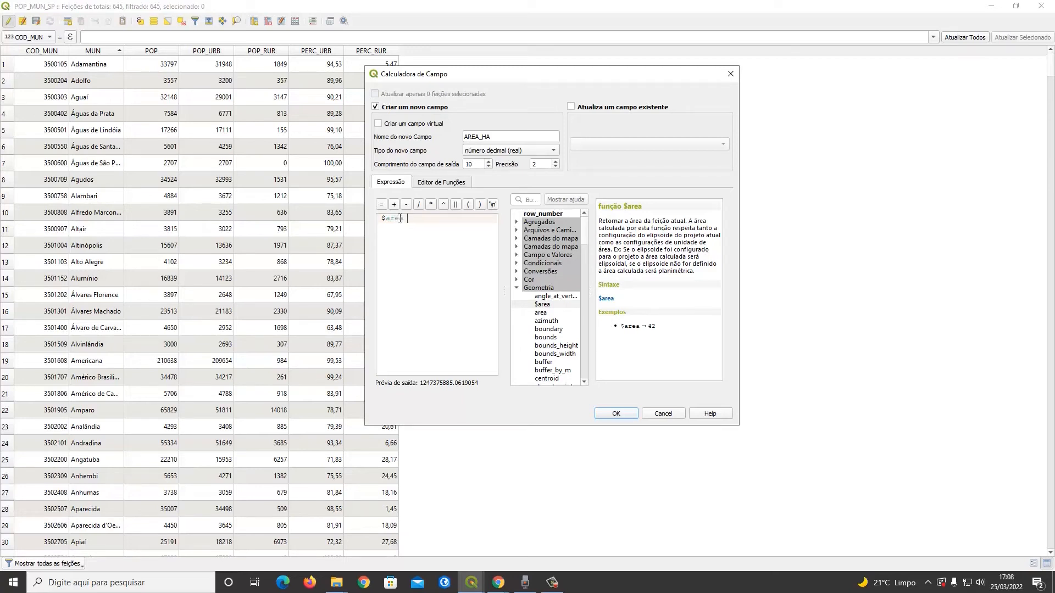
pyautogui.click(418, 205)
pyautogui.write('10000')
pyautogui.click(628, 417)
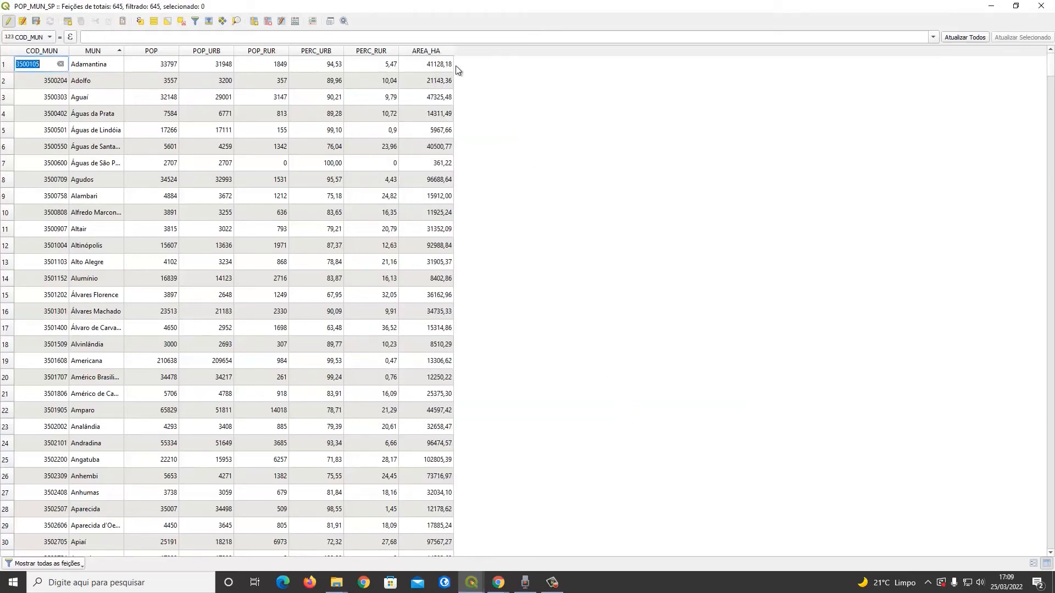
pyautogui.click(526, 79)
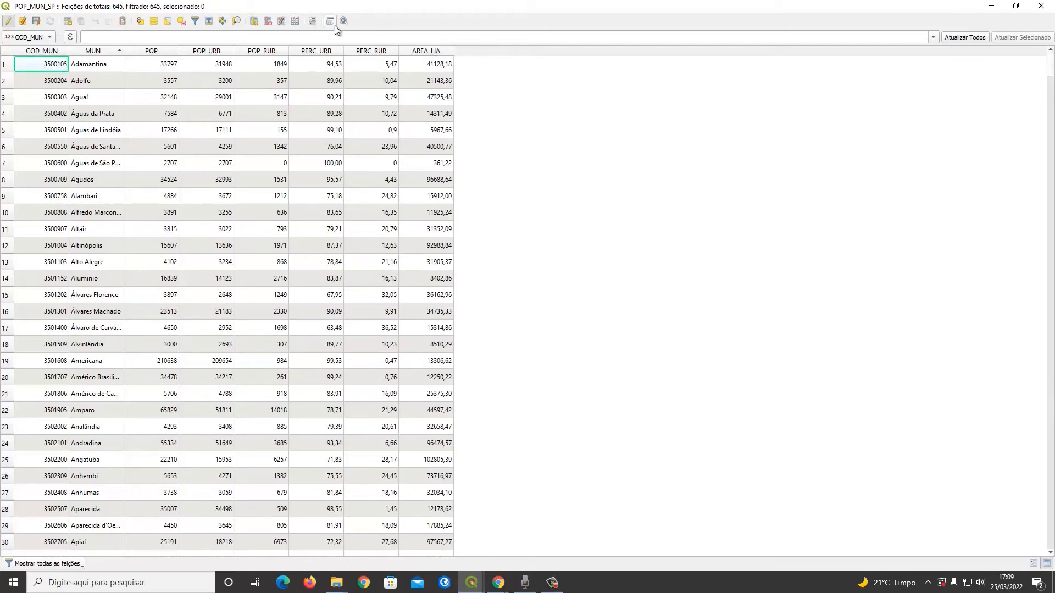
# Set up a new calculated field named AREA_KM2 as a decimal number (real) with precision 2
pyautogui.click(296, 21)
pyautogui.click(495, 140)
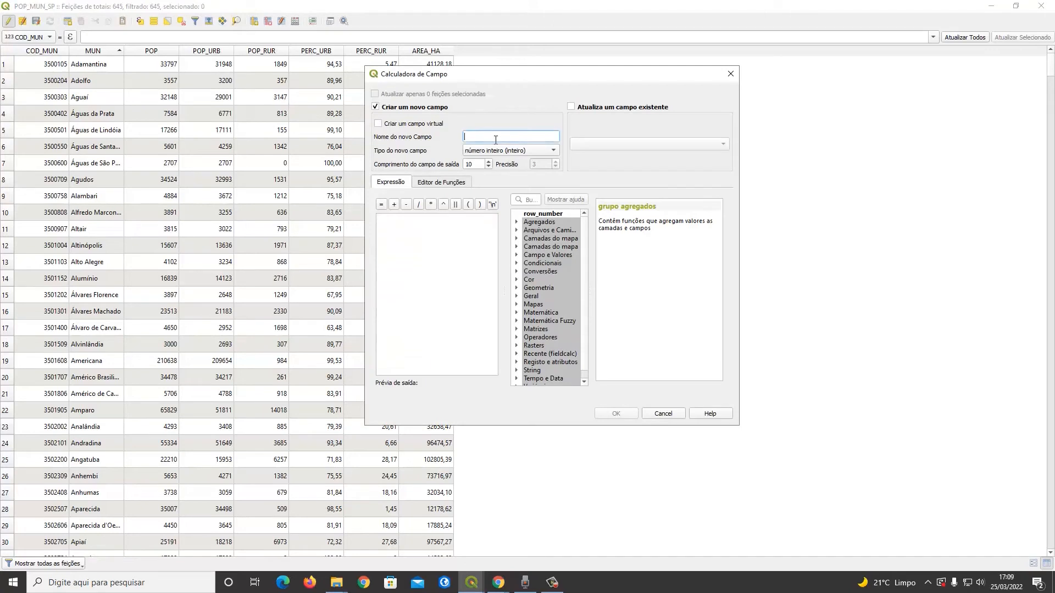
pyautogui.write('AREA_KM2')
pyautogui.click(508, 150)
pyautogui.click(505, 174)
pyautogui.click(605, 162)
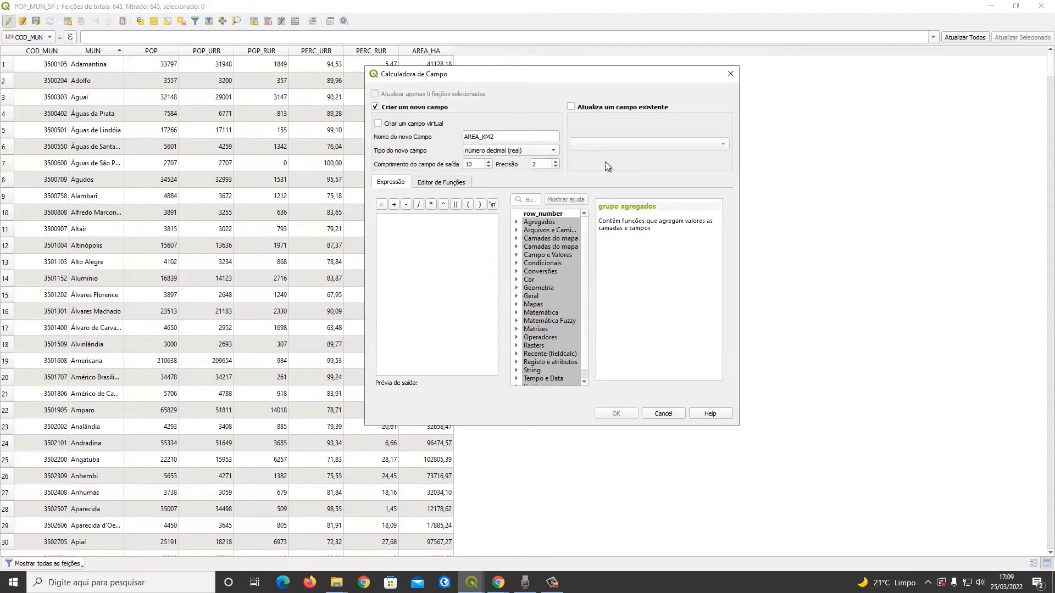
# Enter the expression $area / 1000000 for AREA_KM2 using the geometry area function and create the field
pyautogui.click(517, 288)
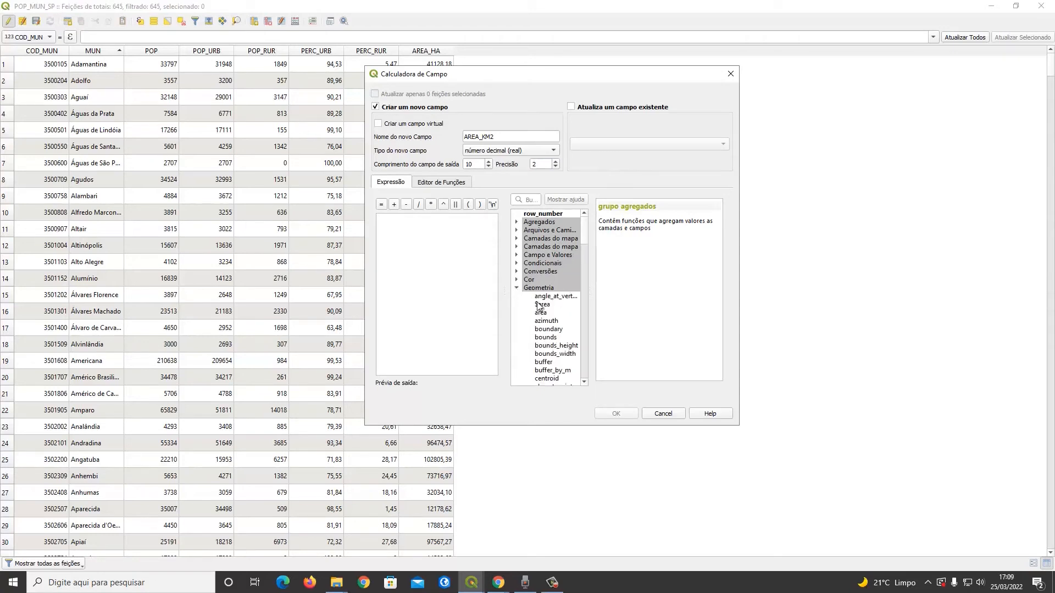
pyautogui.doubleClick(541, 304)
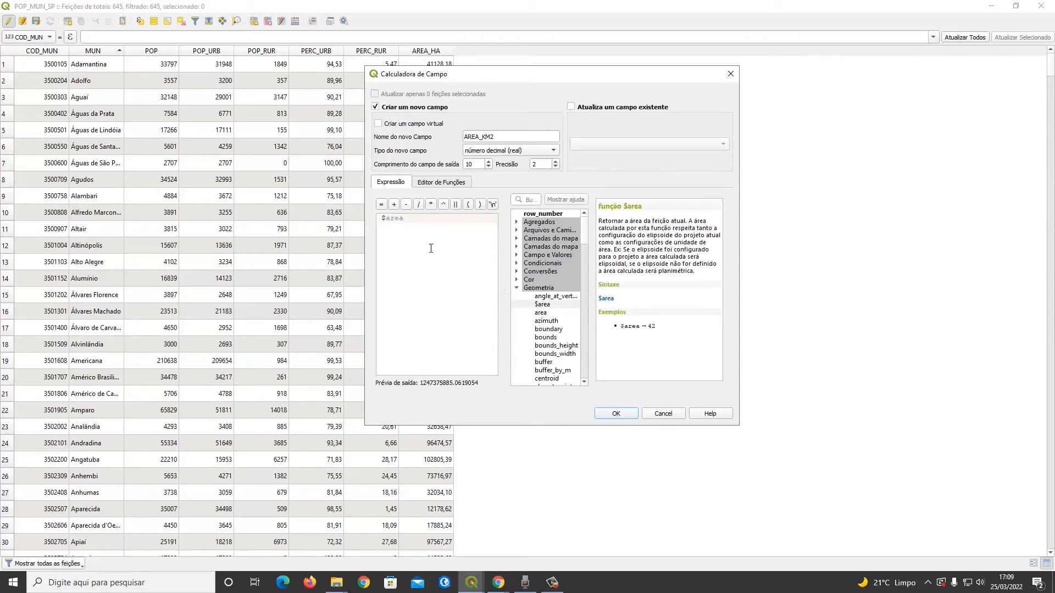
pyautogui.click(419, 204)
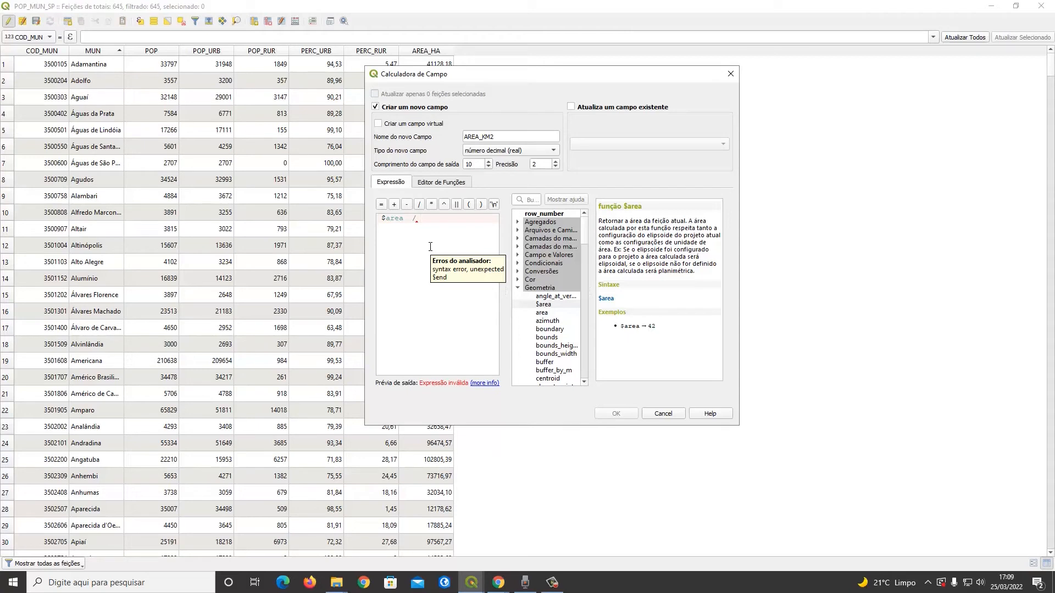
pyautogui.write('1000')
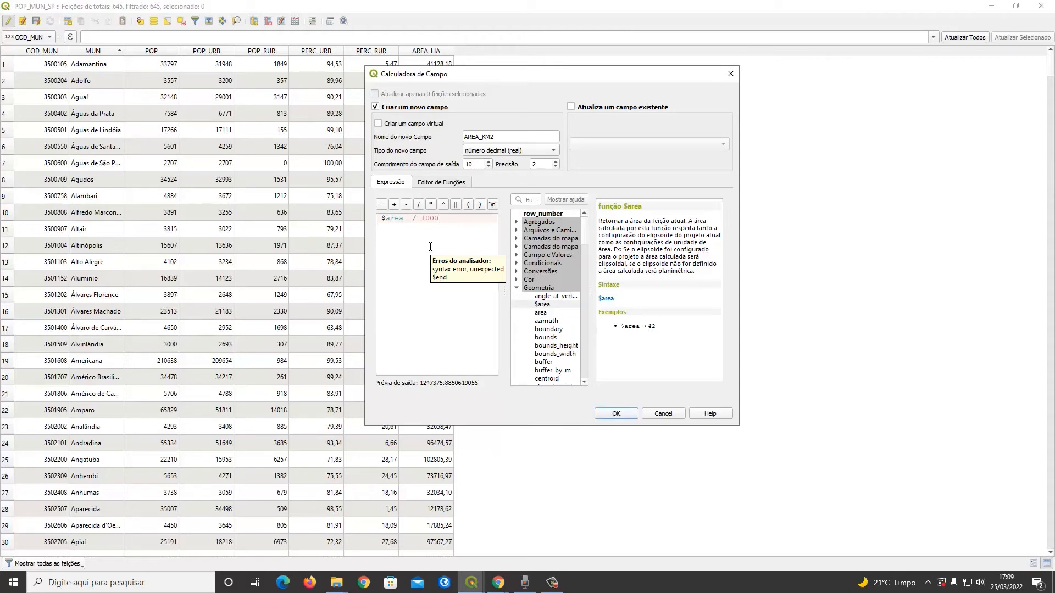
pyautogui.write('000')
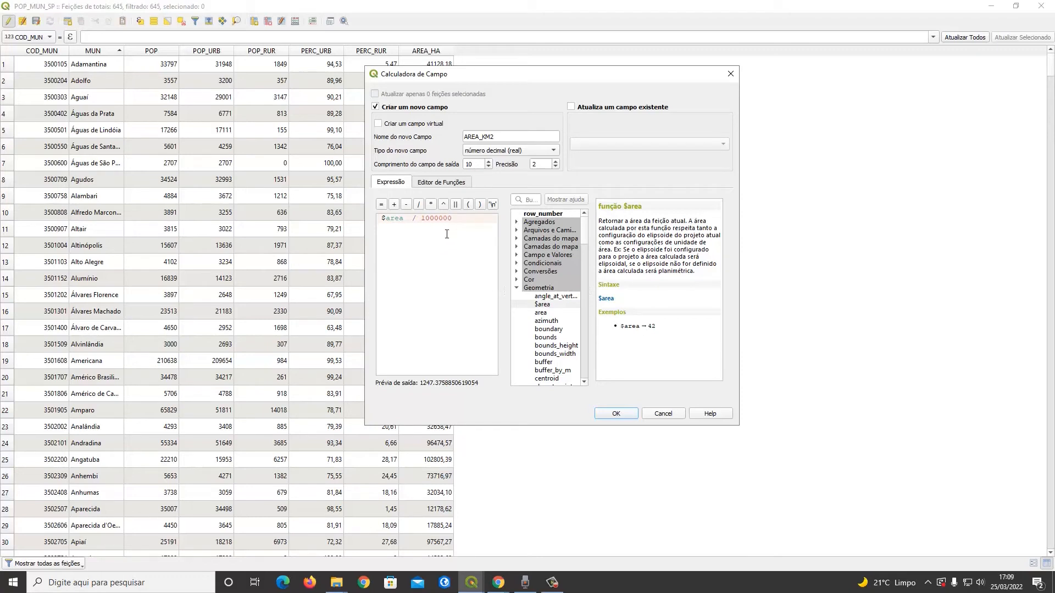
pyautogui.click(620, 414)
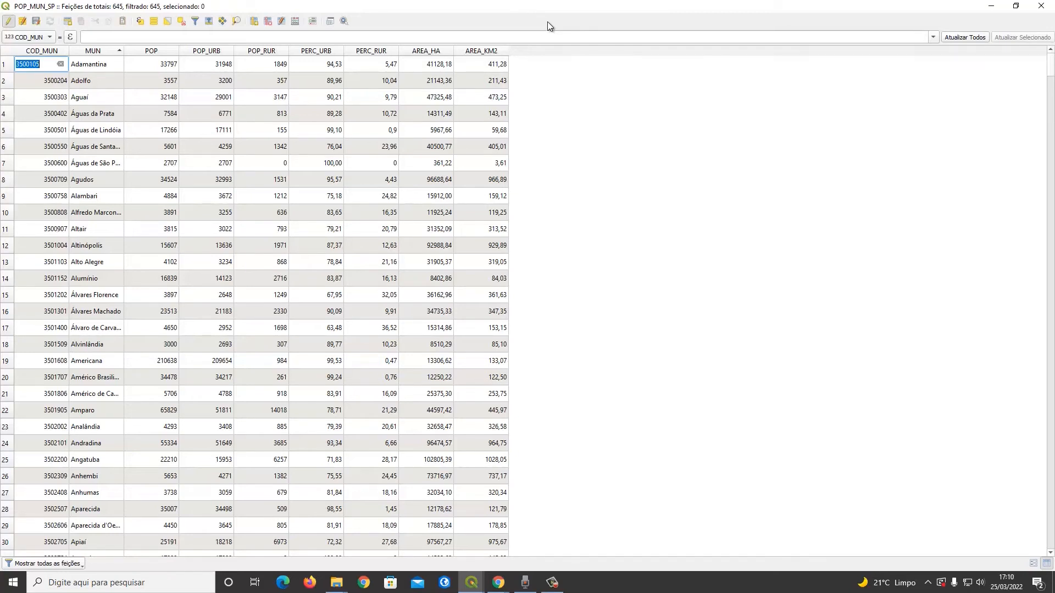
# Set up a new calculated field named DENS_KM2 as a decimal number (real) with precision 2
pyautogui.click(295, 21)
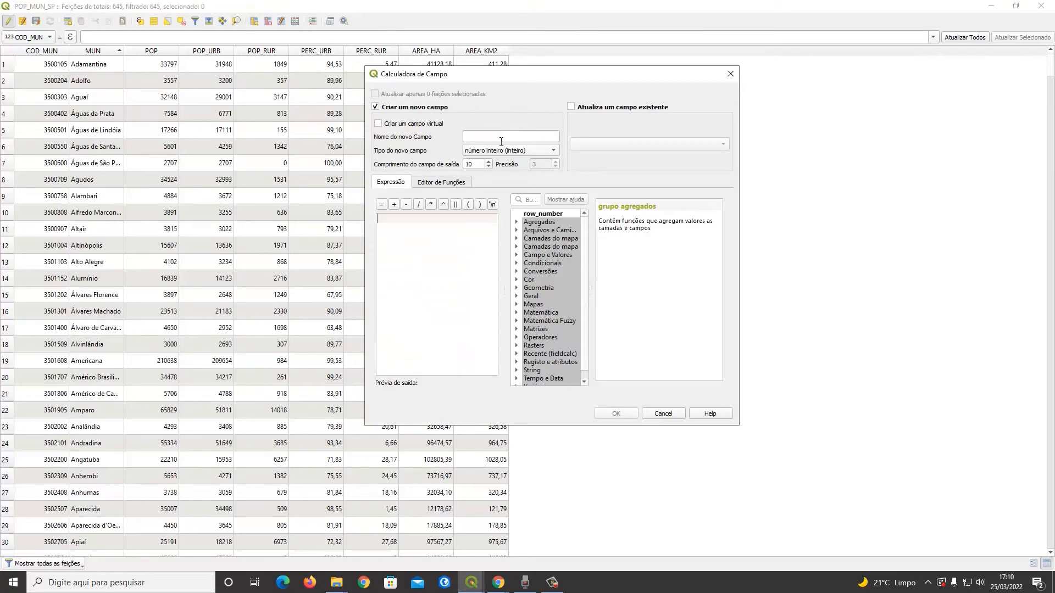
pyautogui.click(501, 142)
pyautogui.write('DENS')
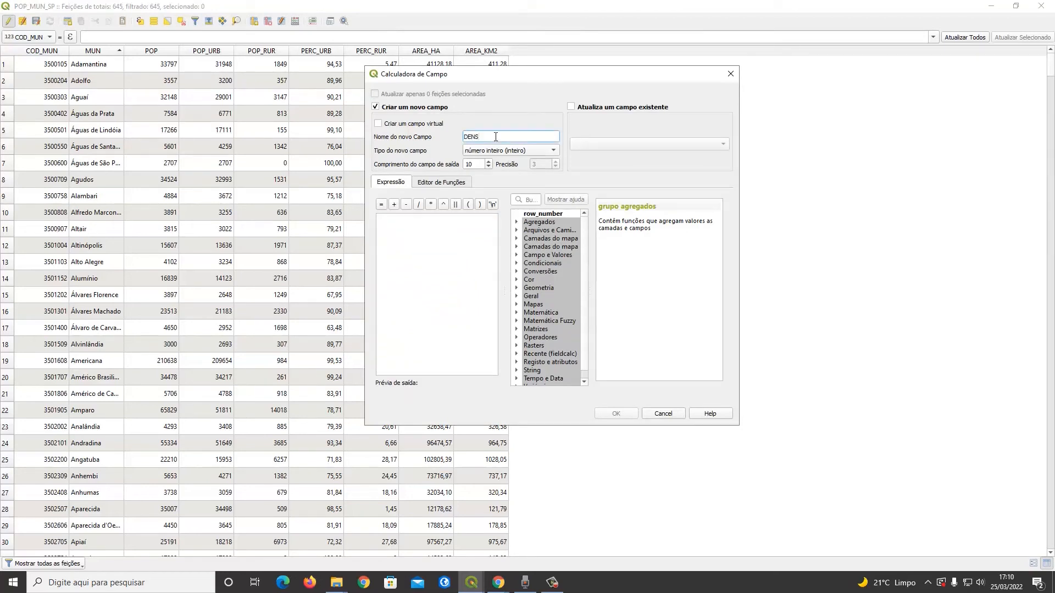
pyautogui.write('_KM2')
pyautogui.click(553, 151)
pyautogui.click(533, 173)
pyautogui.click(575, 186)
# Build the expression "POP" / "AREA_KM2" for DENS_KM2 from the layer's fields and create the field
pyautogui.click(517, 256)
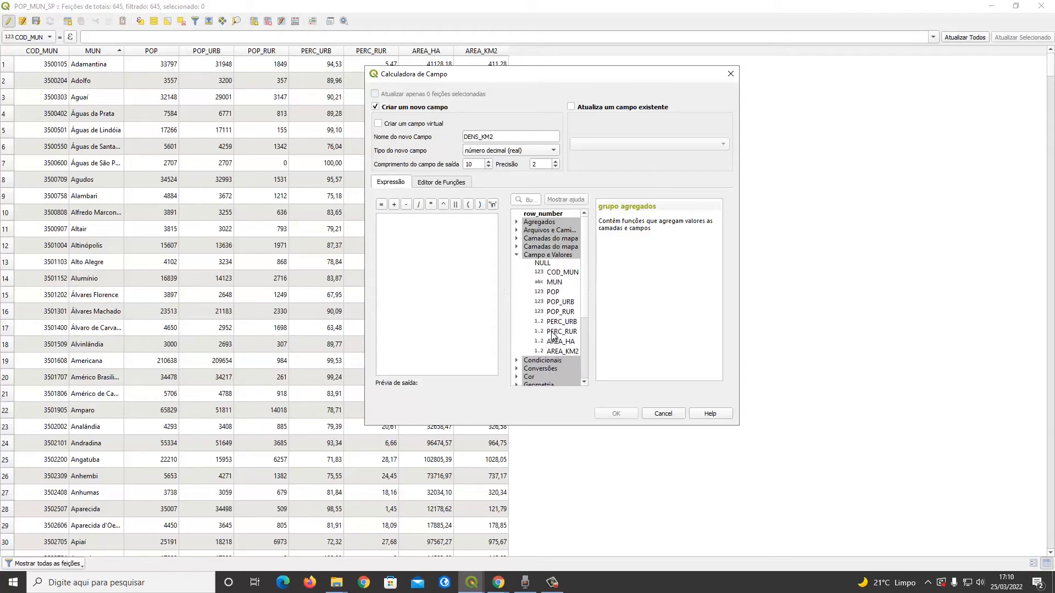
pyautogui.doubleClick(553, 292)
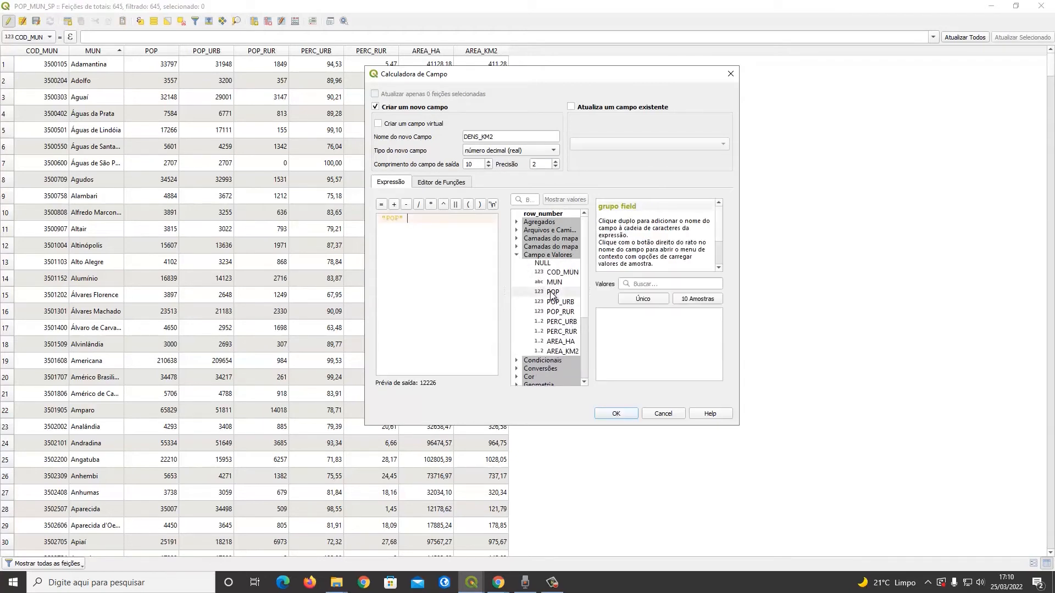
pyautogui.click(418, 207)
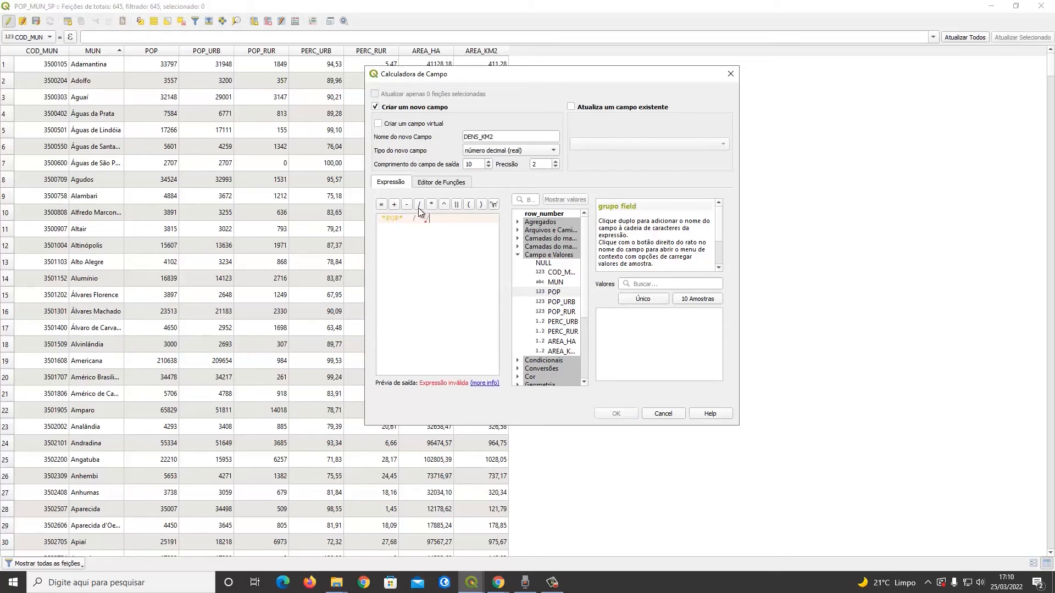
pyautogui.click(565, 351)
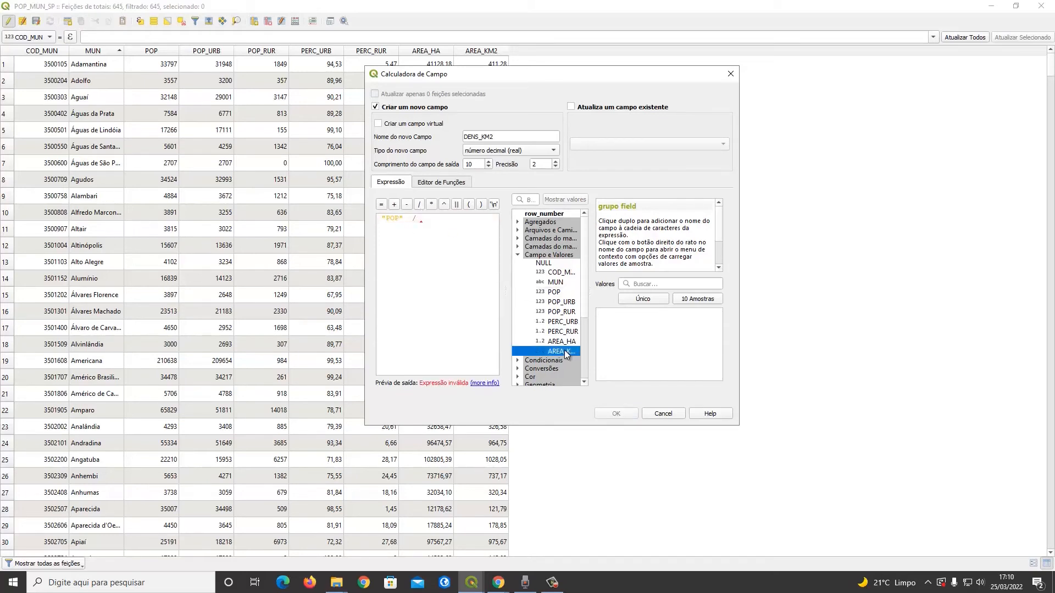
pyautogui.doubleClick(565, 350)
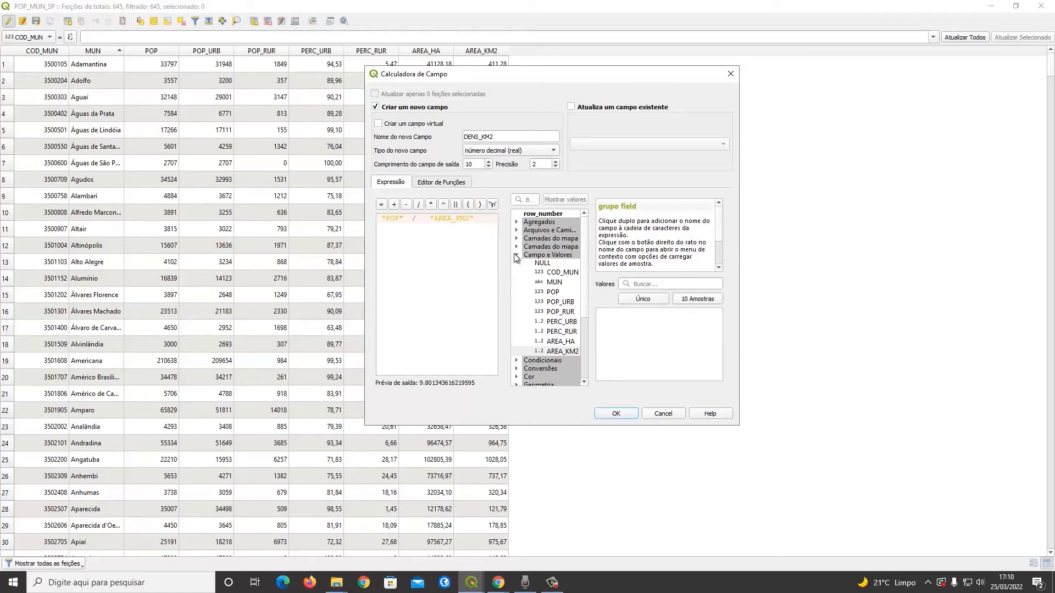
pyautogui.click(627, 411)
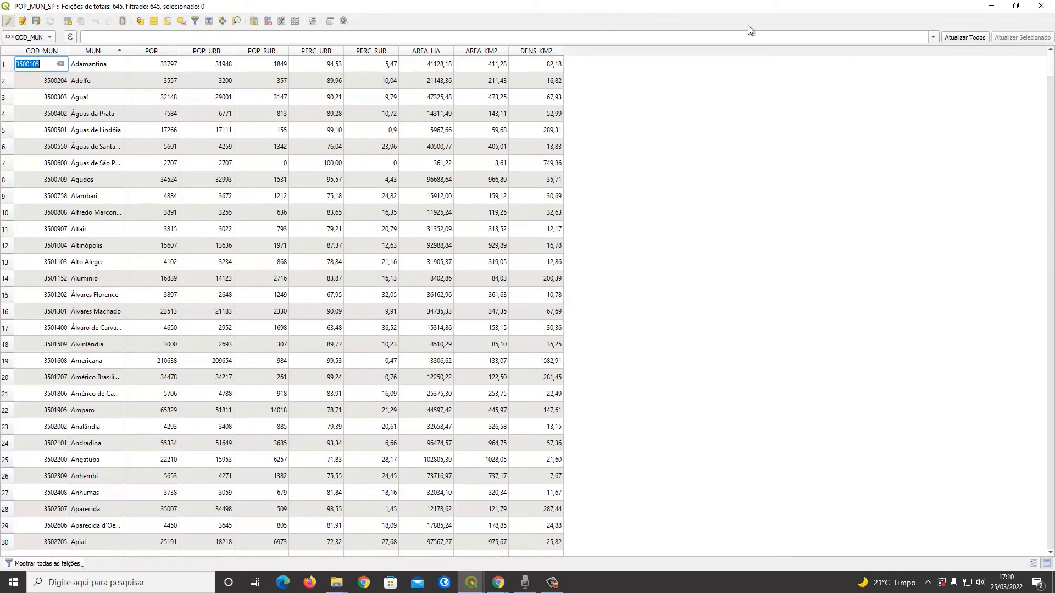
# Minimize the attribute table and open the symbology properties of the POP_MUN_SP layer
pyautogui.click(1015, 6)
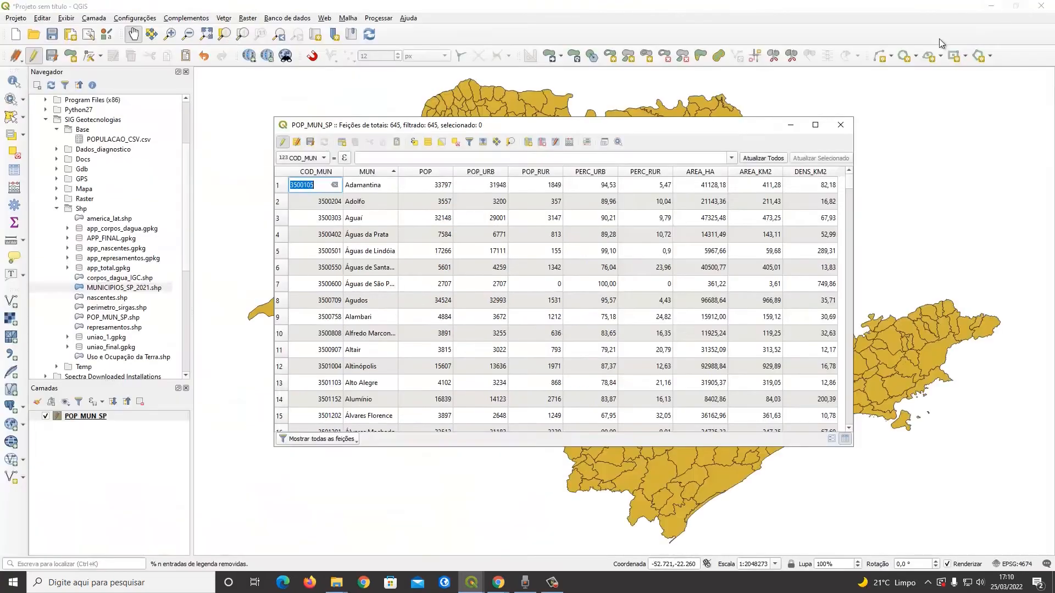
pyautogui.click(791, 125)
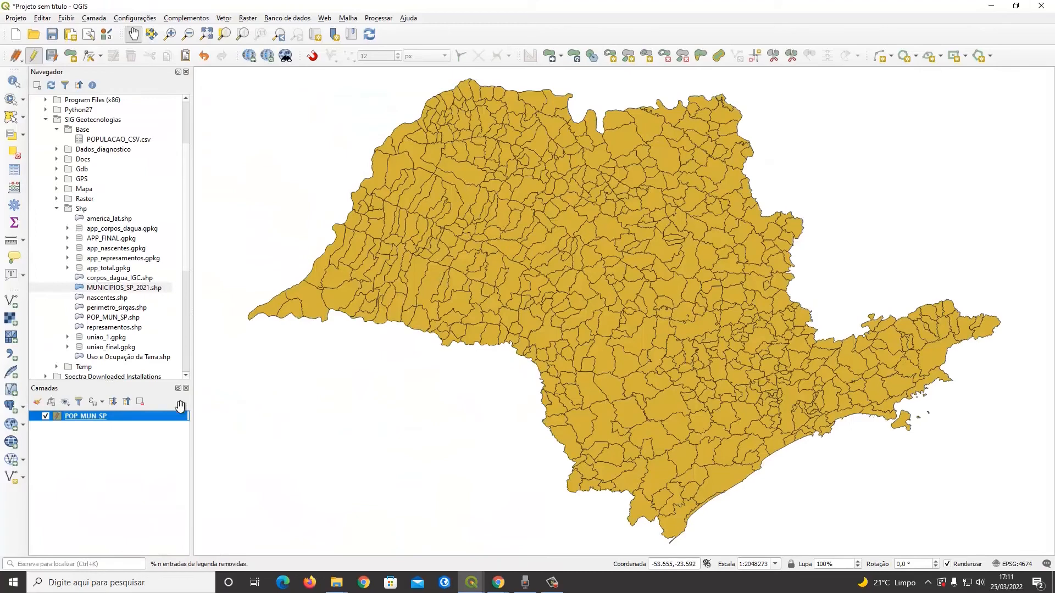
pyautogui.rightClick(71, 422)
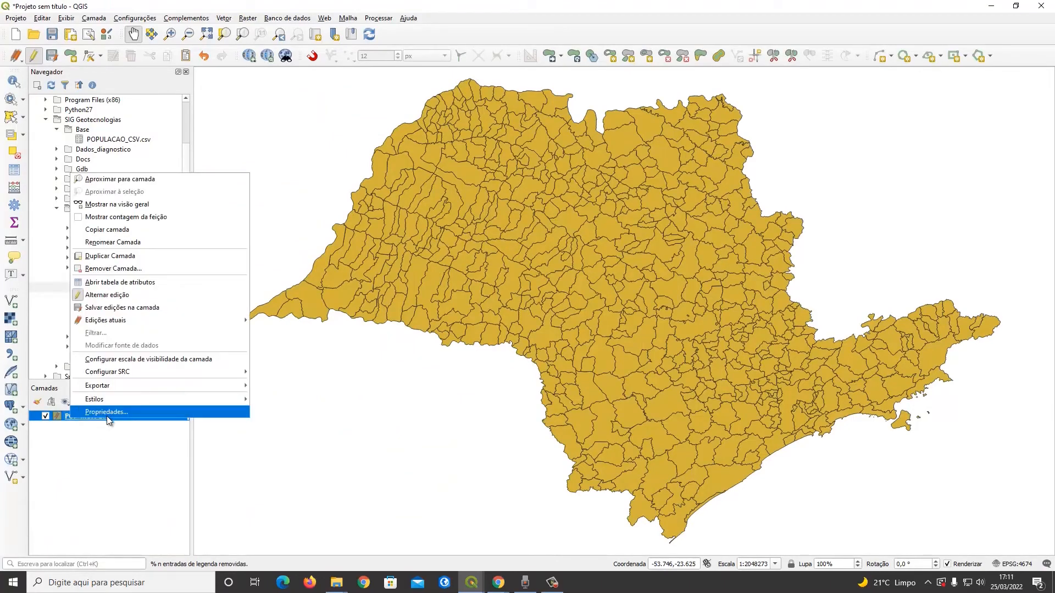
pyautogui.click(106, 417)
pyautogui.click(315, 198)
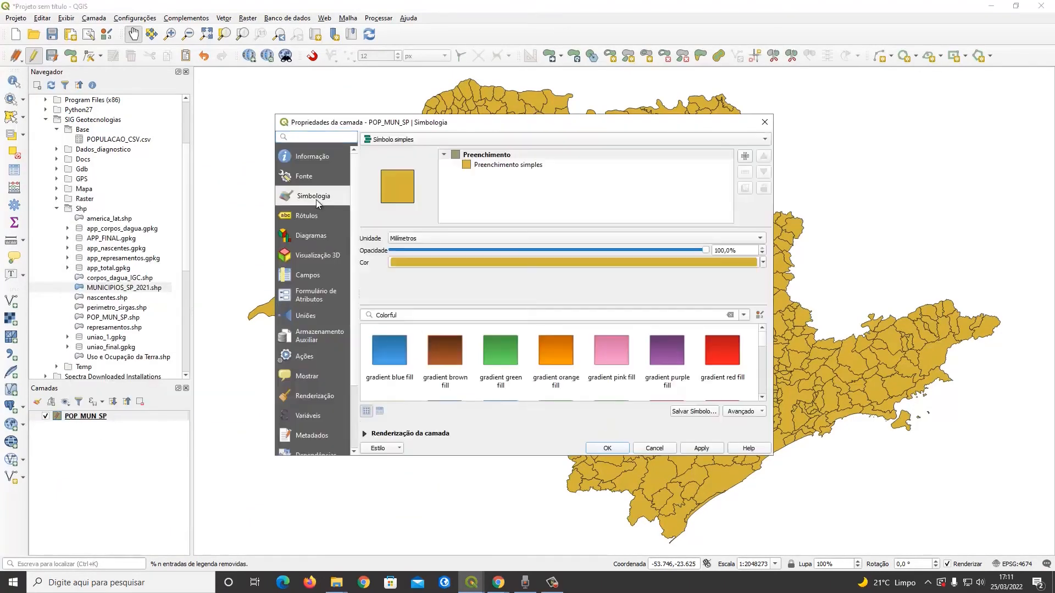
# Switch the layer's symbology to Graduated (Graduado) and choose the YlOrRd color ramp
pyautogui.click(398, 140)
pyautogui.click(399, 164)
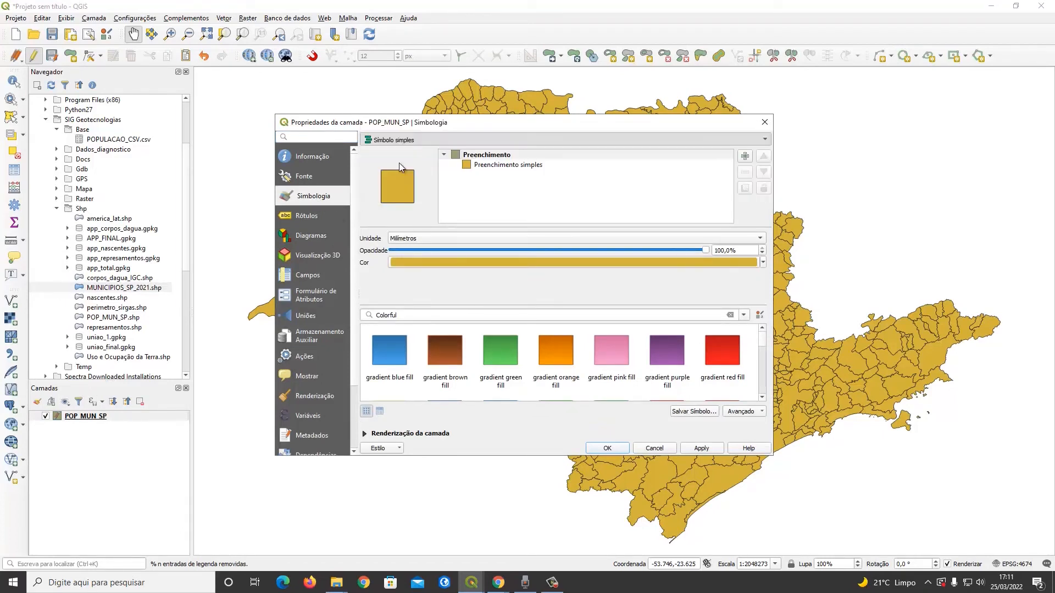
pyautogui.click(768, 205)
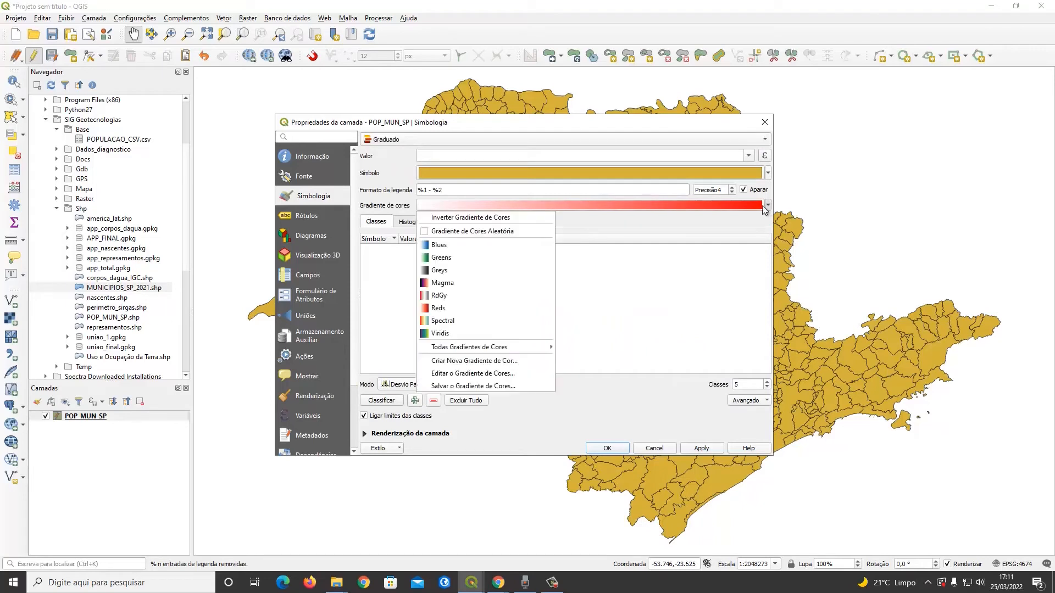
pyautogui.moveTo(502, 347)
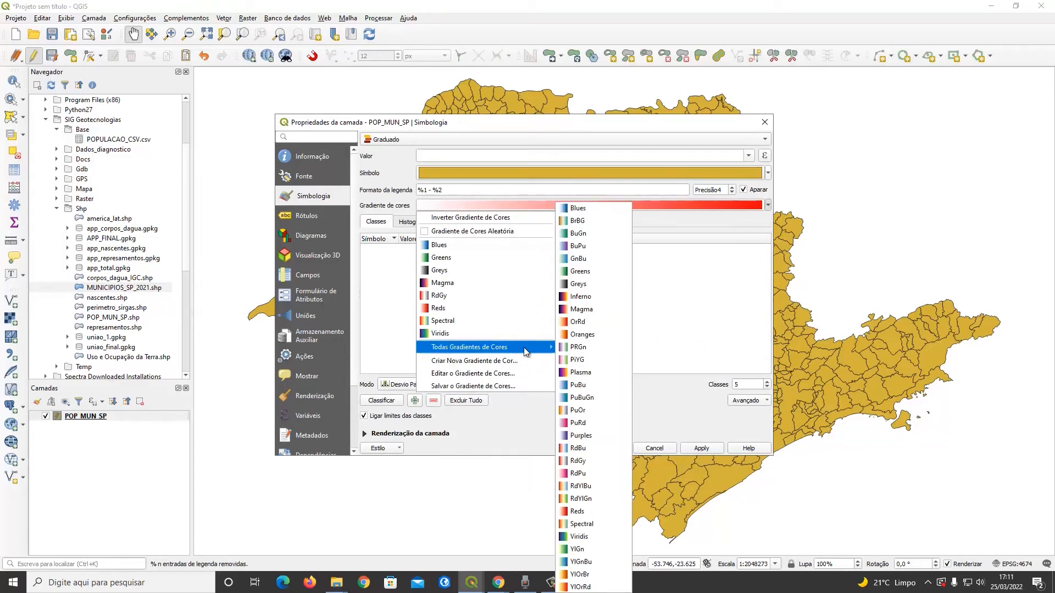
pyautogui.click(586, 587)
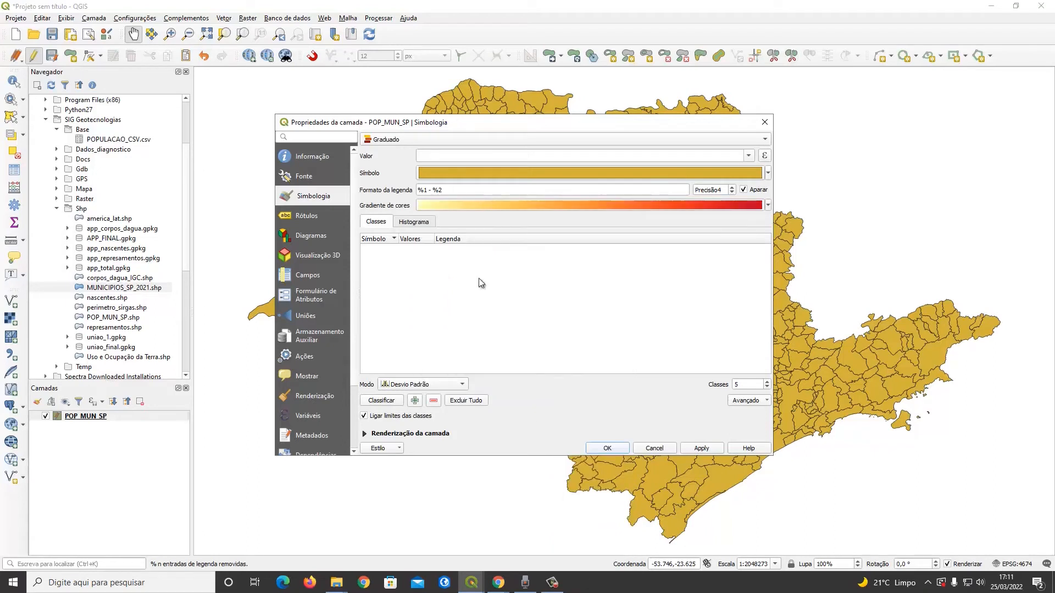
pyautogui.click(449, 384)
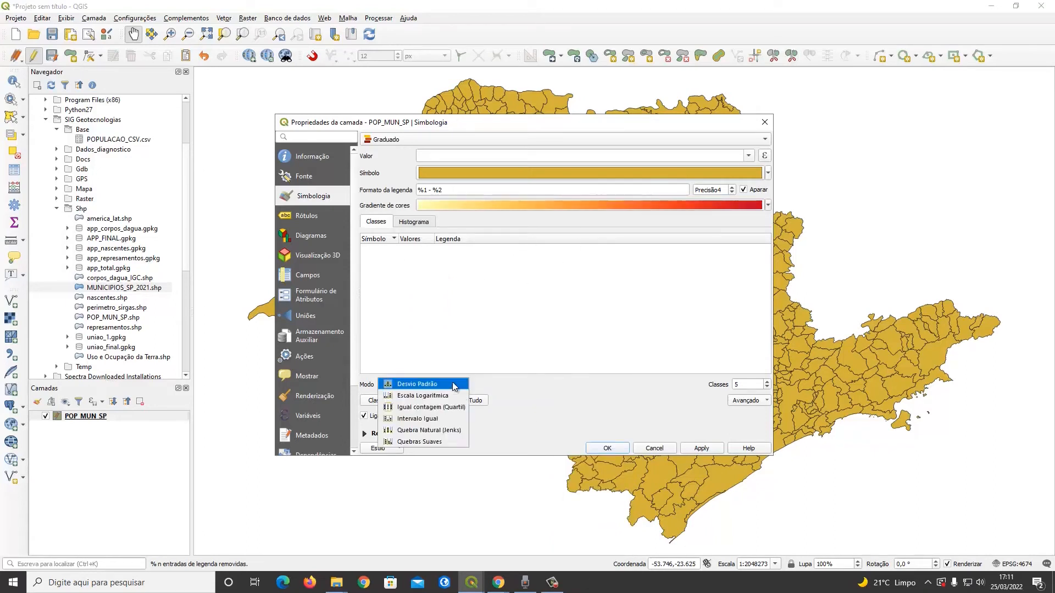
pyautogui.click(508, 383)
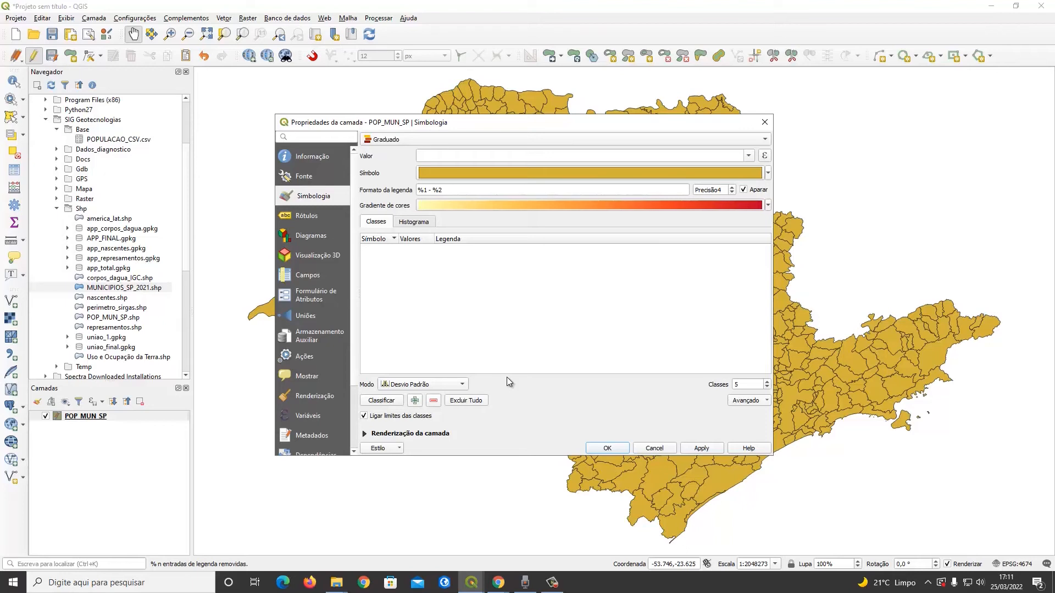
pyautogui.click(459, 385)
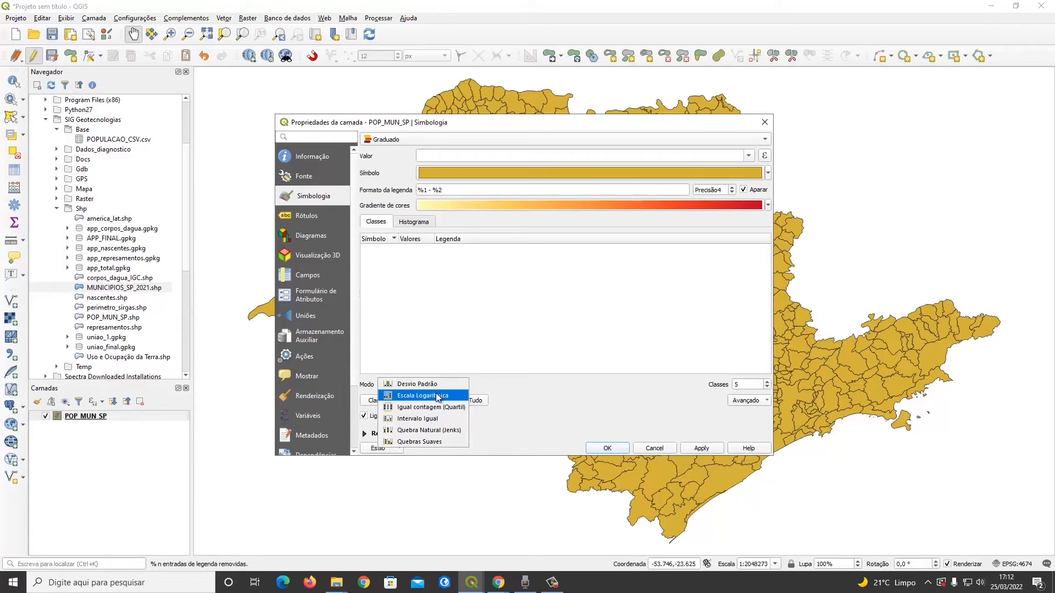
pyautogui.click(490, 383)
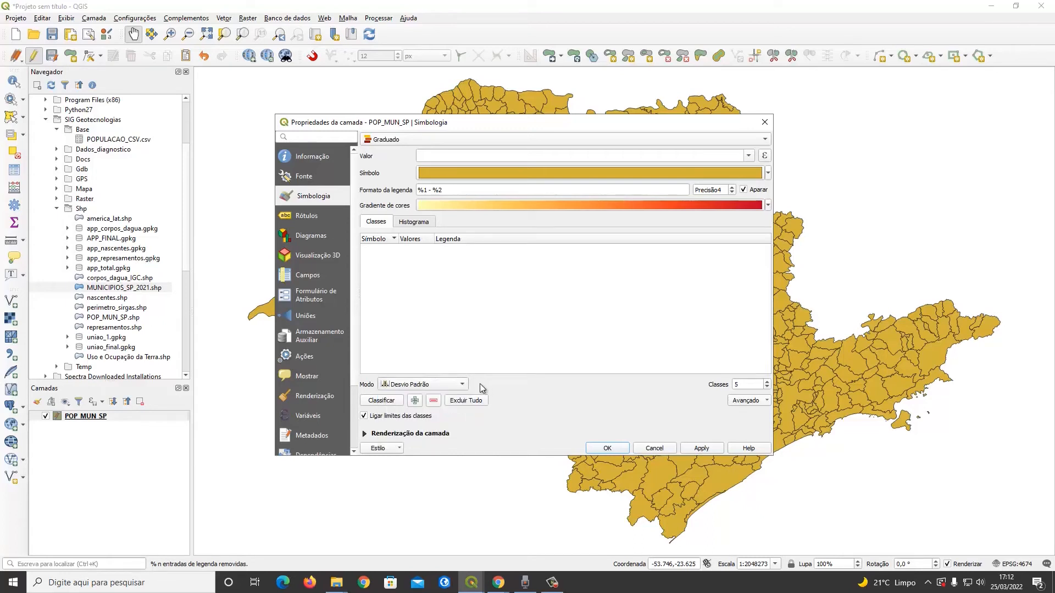
pyautogui.click(460, 384)
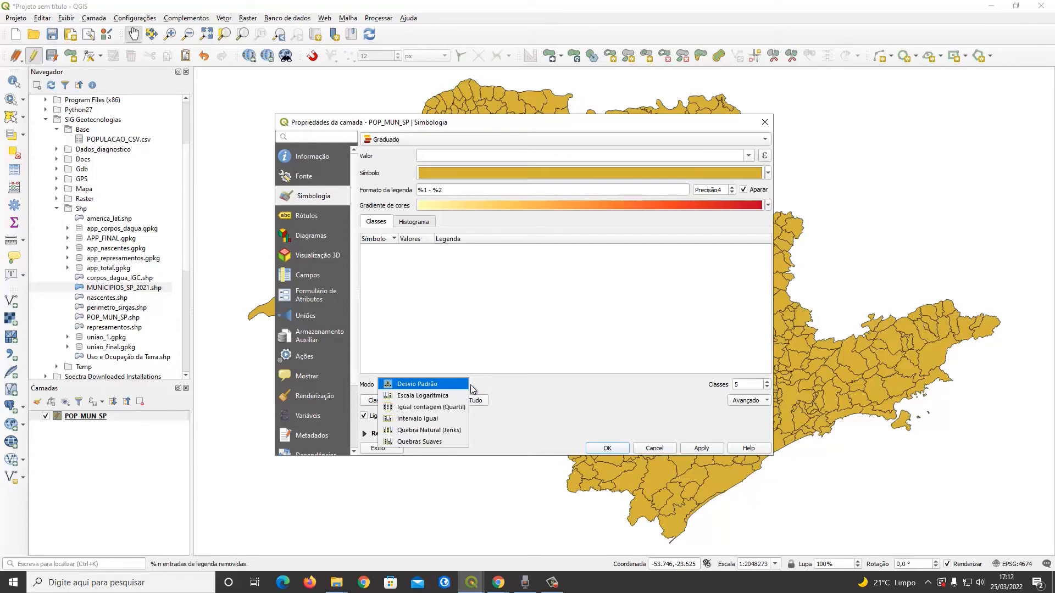
pyautogui.click(498, 384)
# Try to classify the graduated symbology by standard deviation (Desvio Padrão) without a value field and apply it
pyautogui.click(462, 384)
pyautogui.click(446, 389)
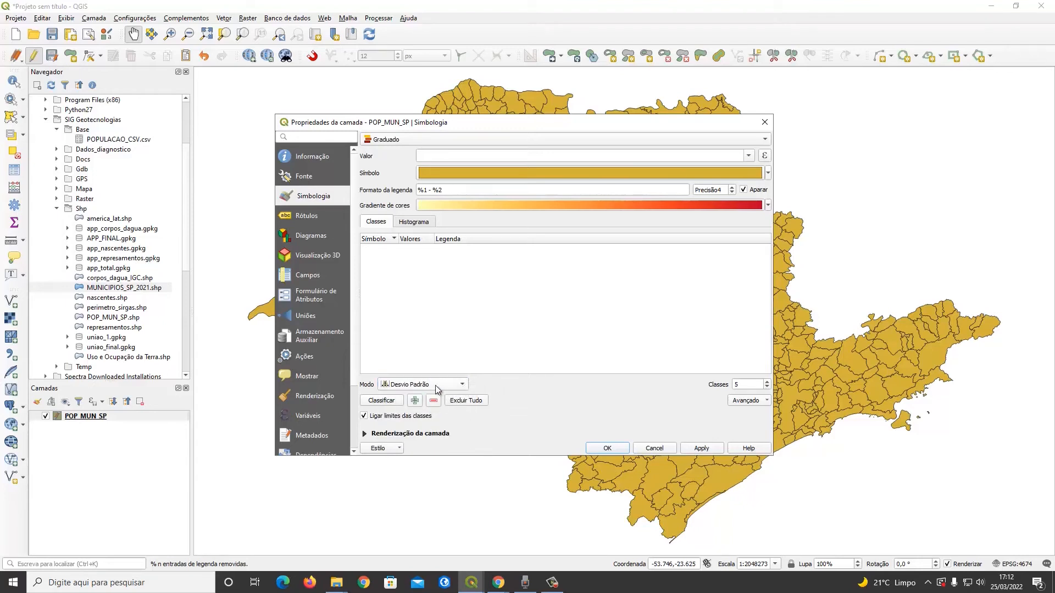
pyautogui.click(392, 404)
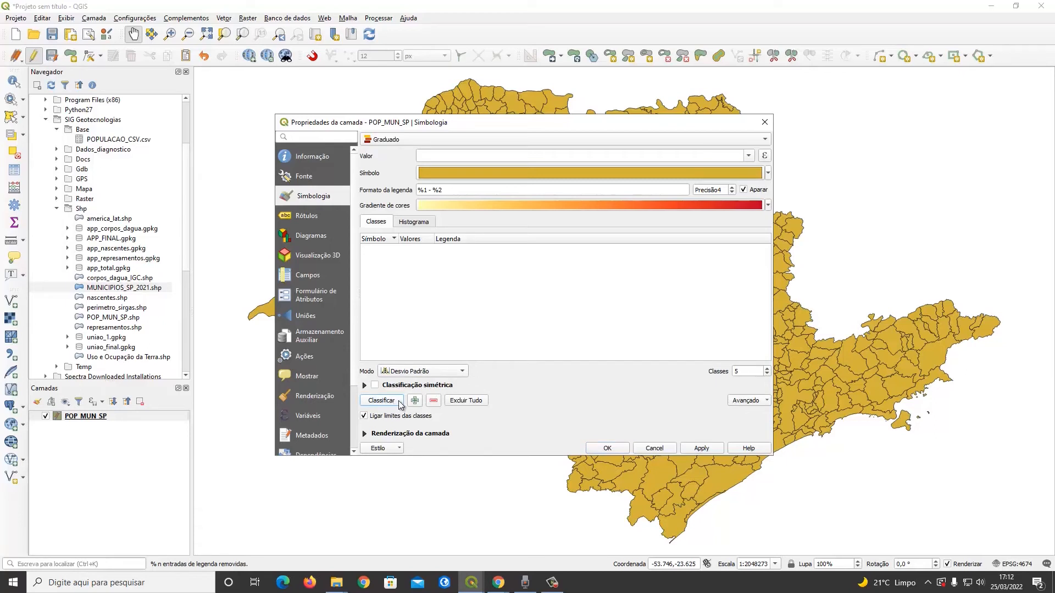
pyautogui.click(701, 447)
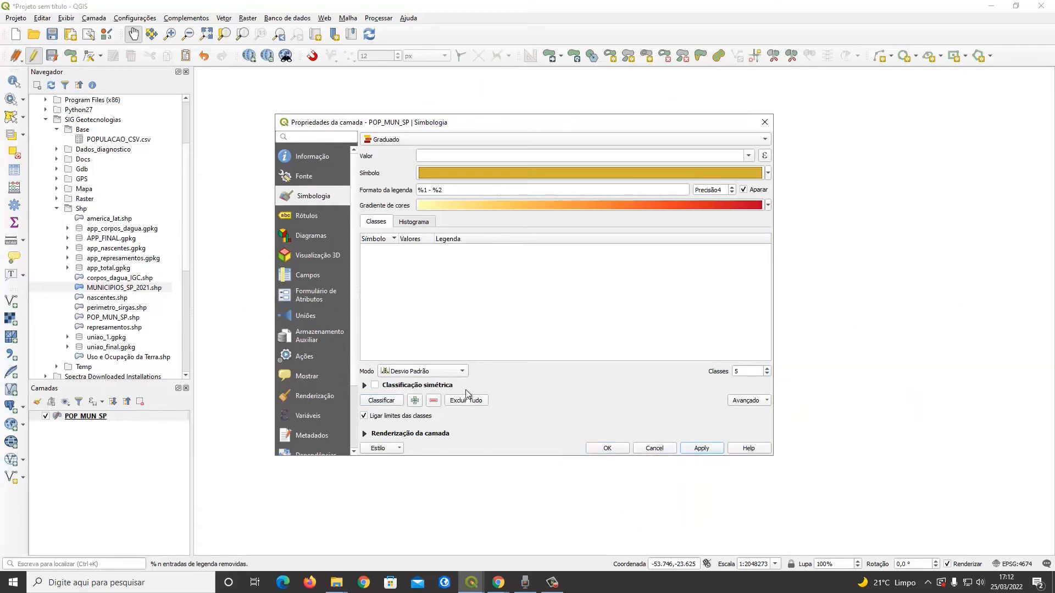
# Set the classification mode to Escala Logarítmica, choose DENS_KM2 as the value field and classify it
pyautogui.click(455, 372)
pyautogui.click(438, 388)
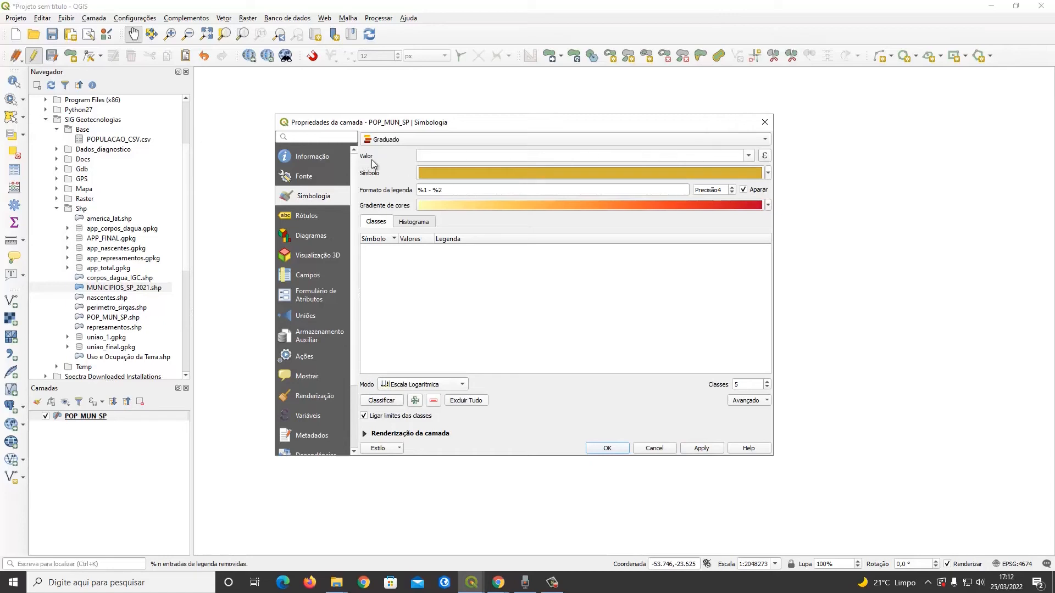
pyautogui.click(748, 156)
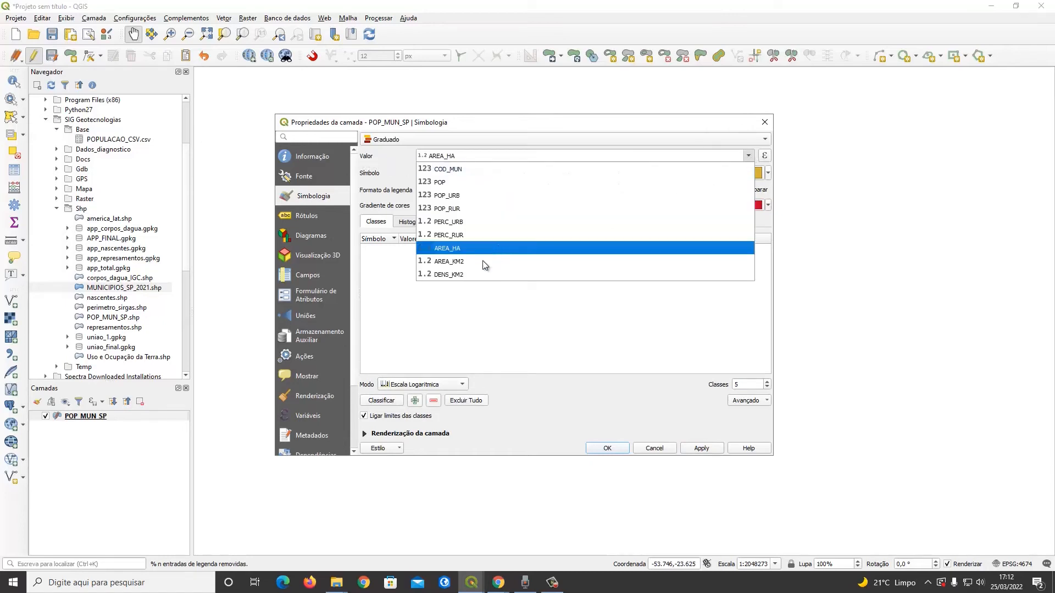
pyautogui.click(467, 276)
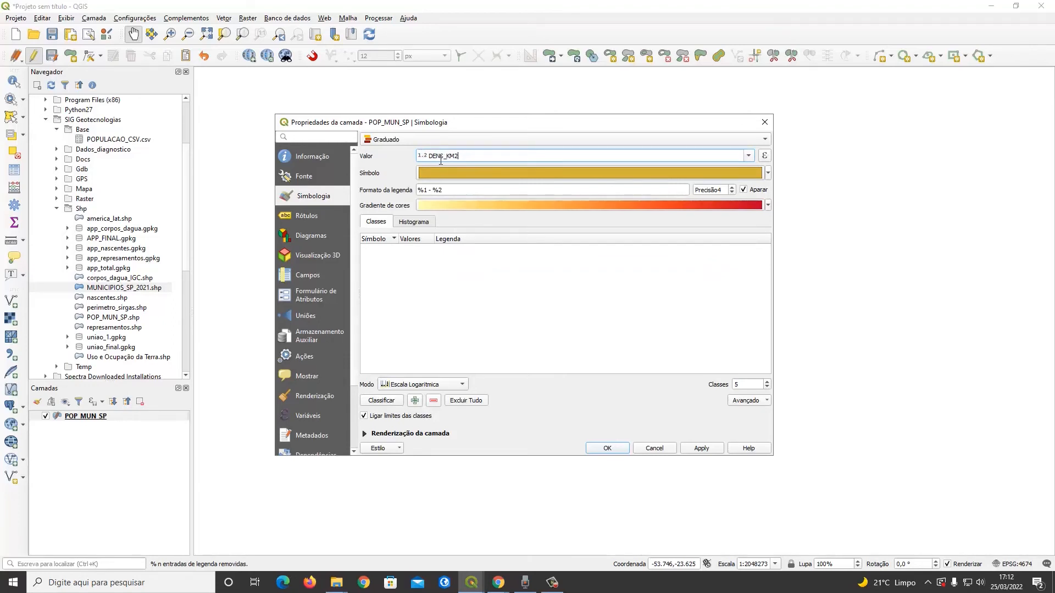
pyautogui.click(388, 400)
# Reclassify DENS_KM2 by standard deviation (Desvio Padrão) and apply the result to the map
pyautogui.click(429, 384)
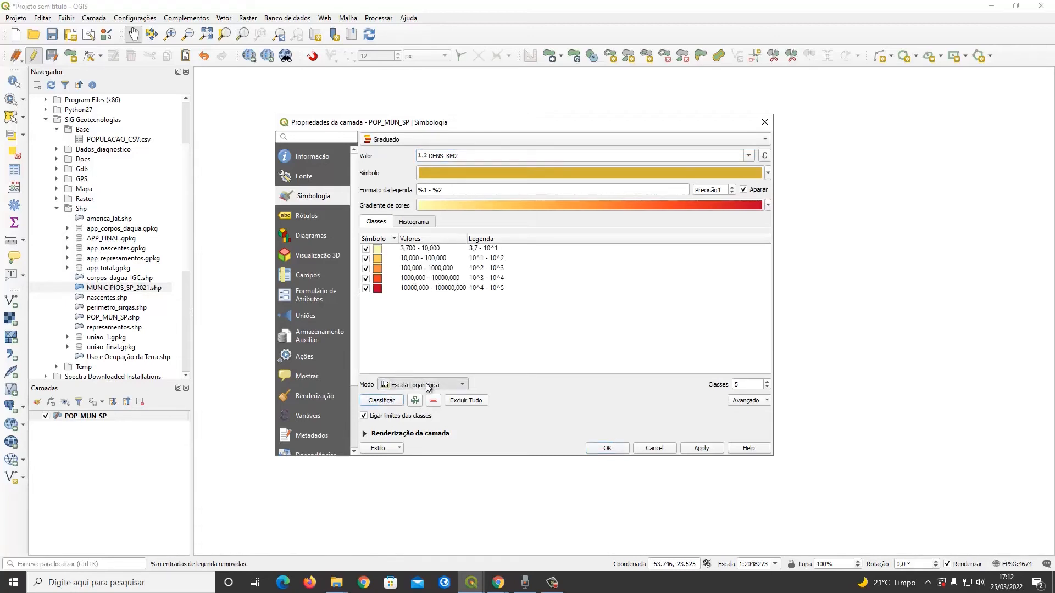
pyautogui.click(409, 391)
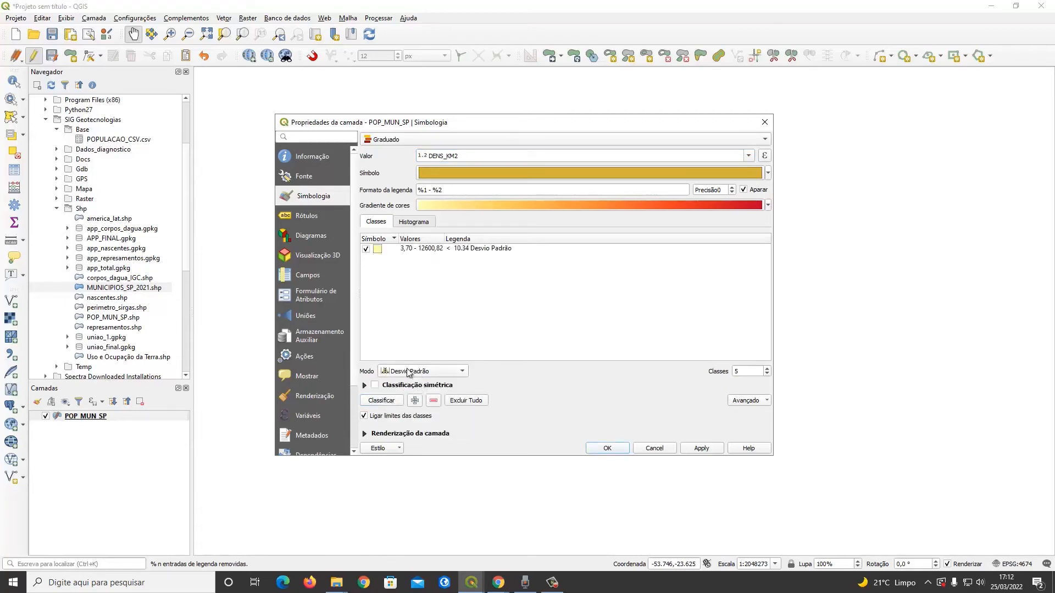
pyautogui.click(394, 402)
pyautogui.click(702, 448)
# Move the properties dialog off the map, change the mode back to Escala Logarítmica and apply the density classes
pyautogui.moveTo(604, 123); pyautogui.dragTo(381, 139)
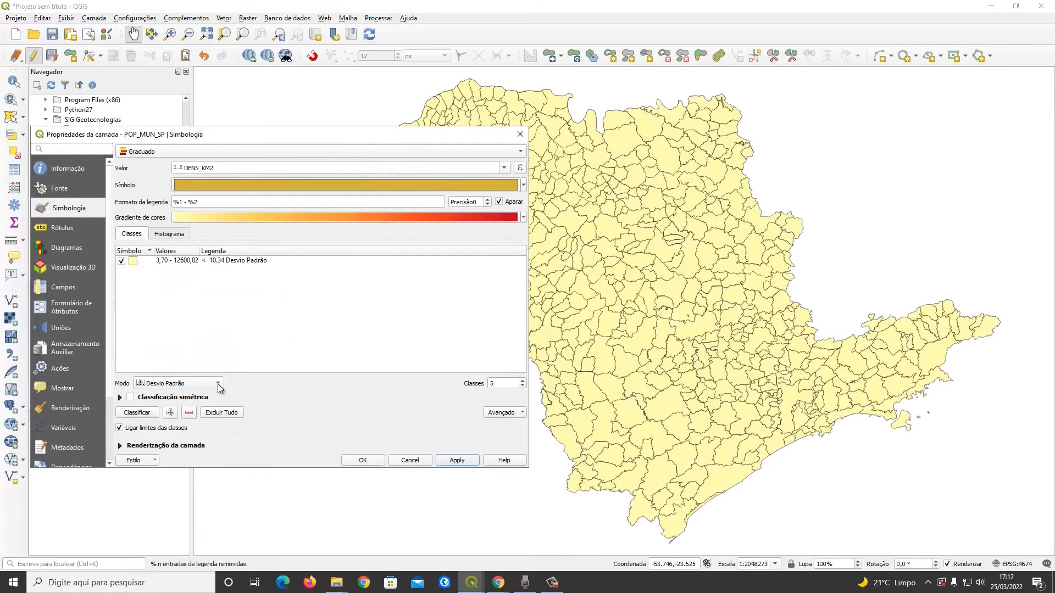
pyautogui.click(214, 384)
pyautogui.click(188, 396)
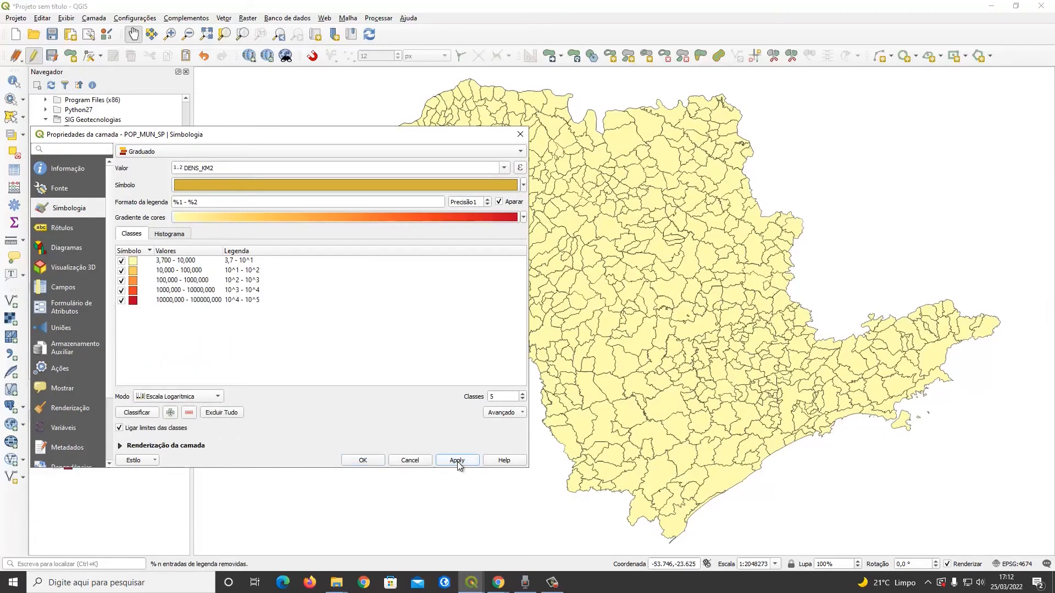
pyautogui.click(457, 460)
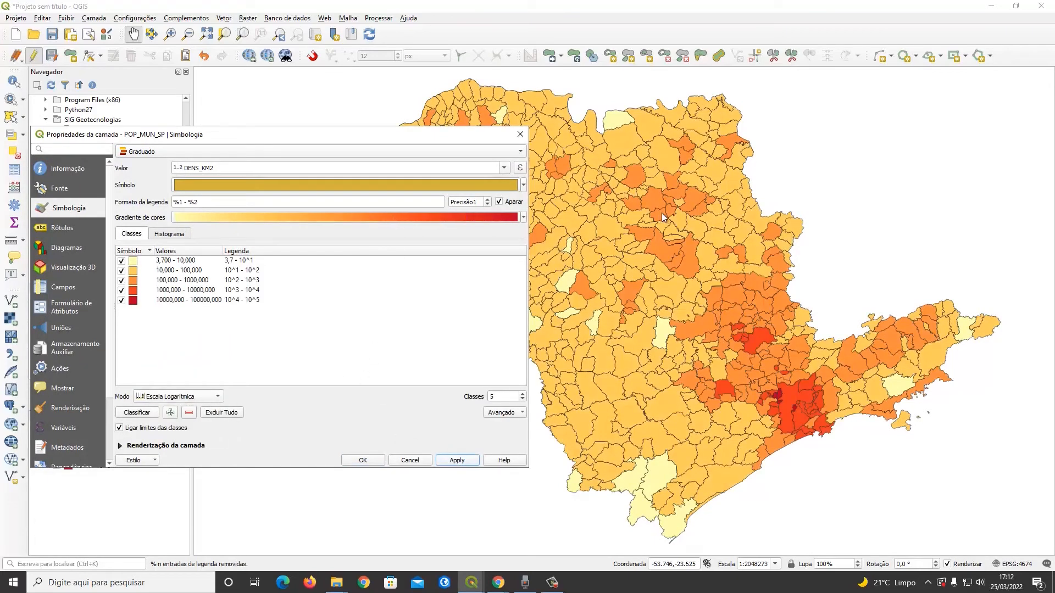
pyautogui.moveTo(389, 136); pyautogui.dragTo(459, 124)
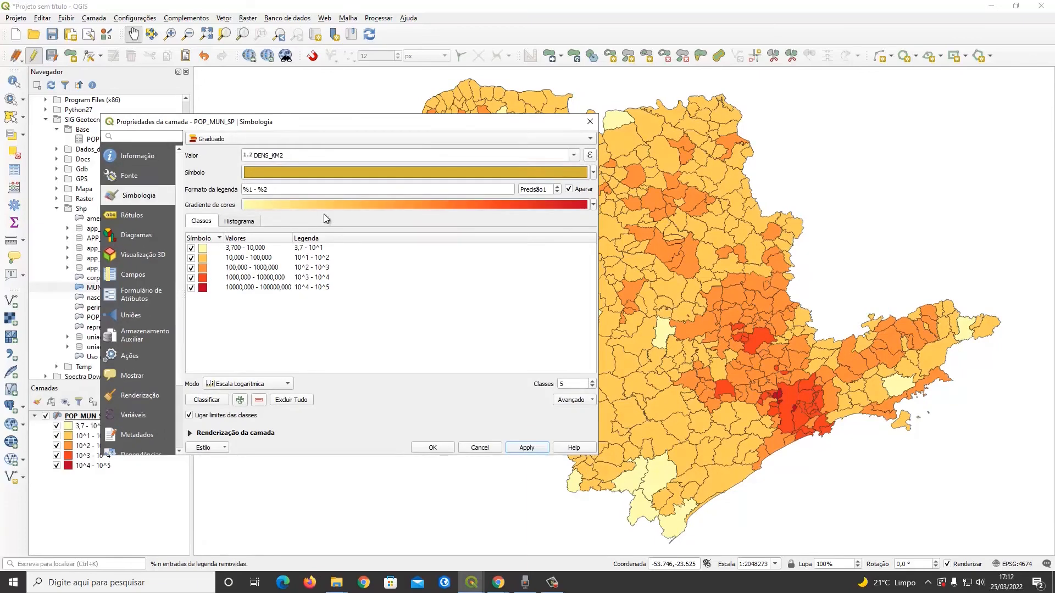
# Move the properties dialog further off the map, switch the classification mode to Igual contagem (Quartil) and apply it
pyautogui.moveTo(373, 127); pyautogui.dragTo(286, 128)
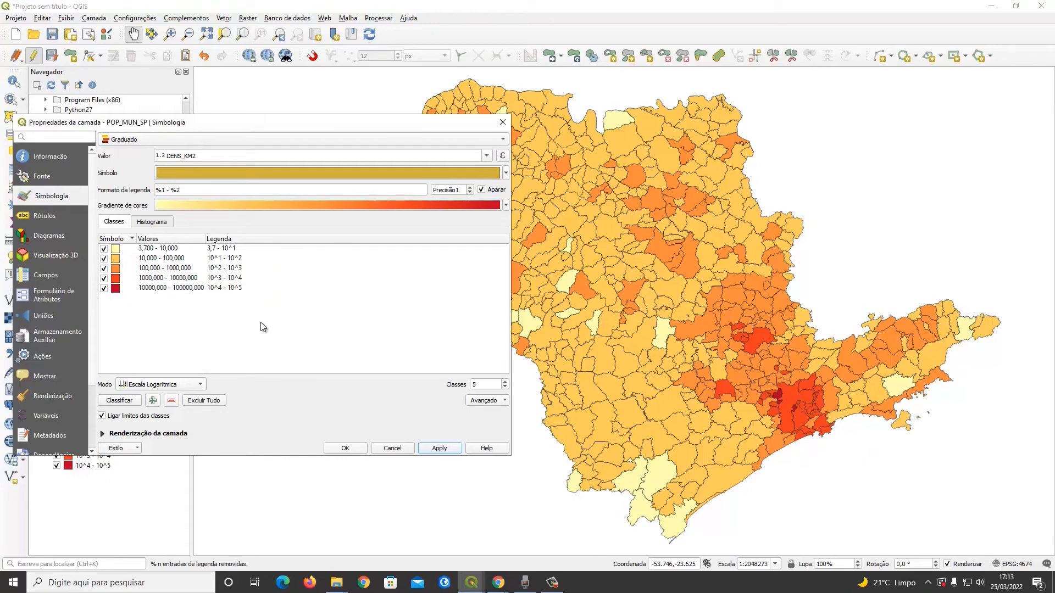
pyautogui.click(185, 385)
pyautogui.click(195, 396)
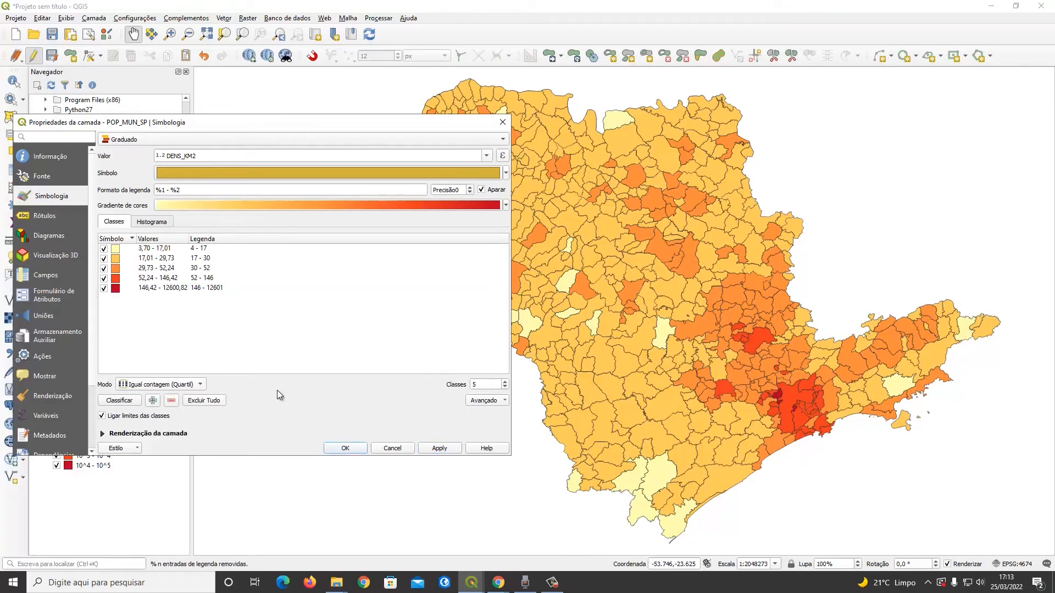
pyautogui.click(435, 448)
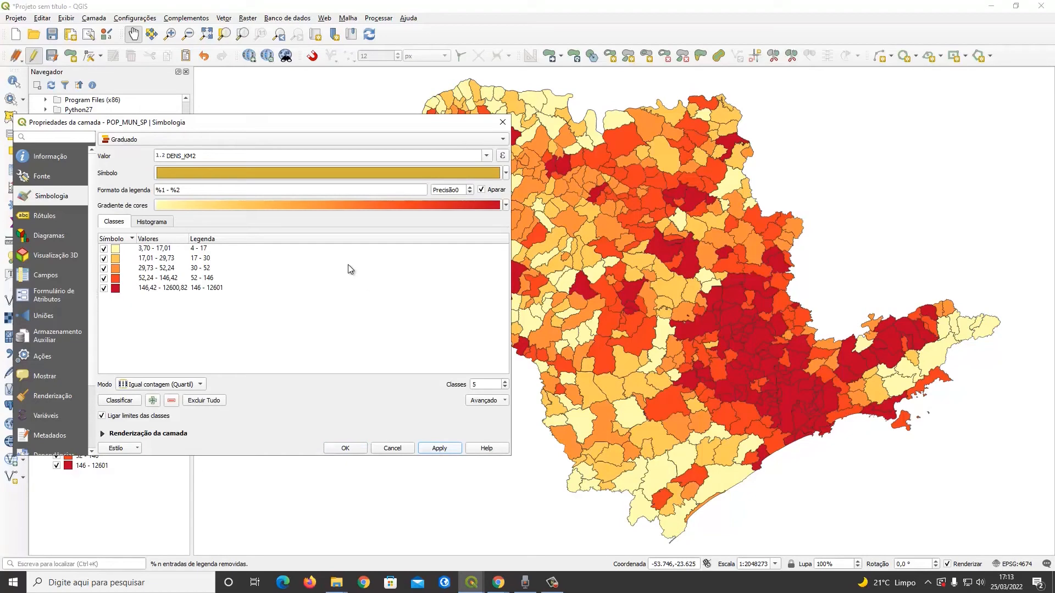
# Keep the Graduado renderer, close the layer properties and show the feature count for POP_MUN_SP in the layer list
pyautogui.click(206, 139)
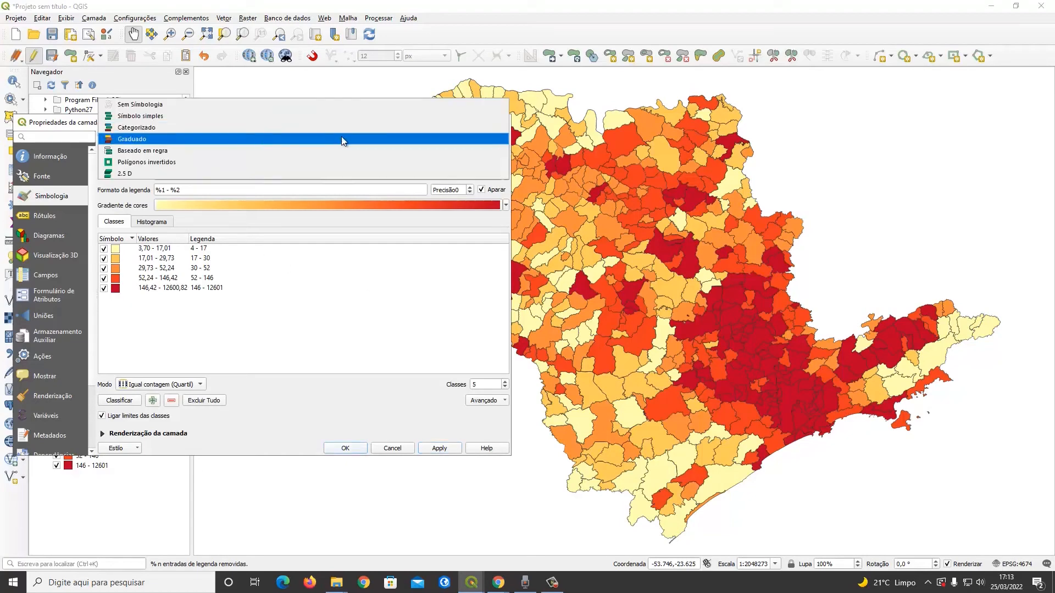
pyautogui.click(341, 142)
pyautogui.moveTo(264, 126); pyautogui.dragTo(472, 99)
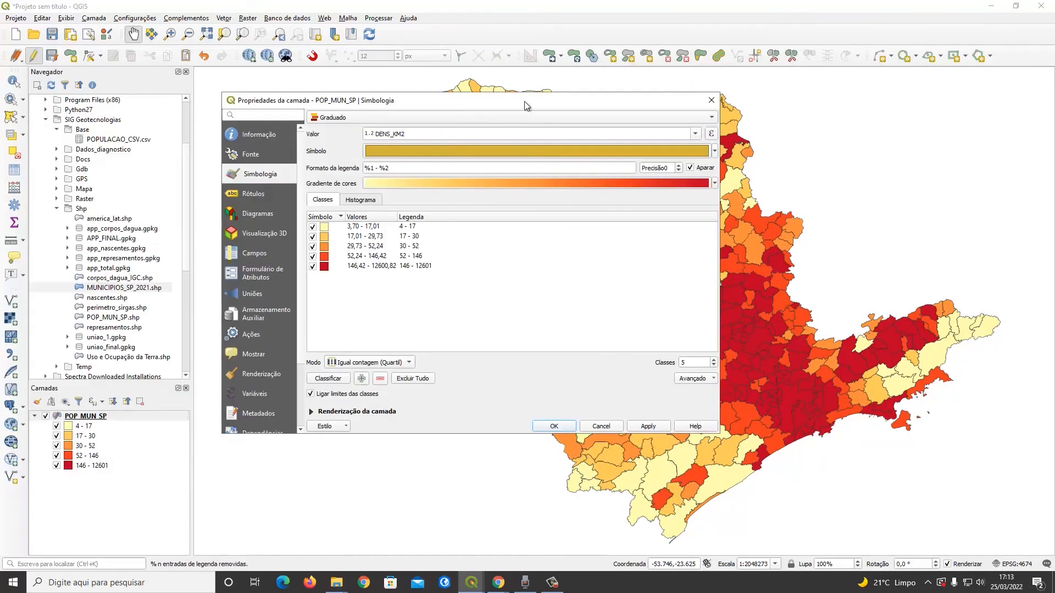
pyautogui.click(710, 99)
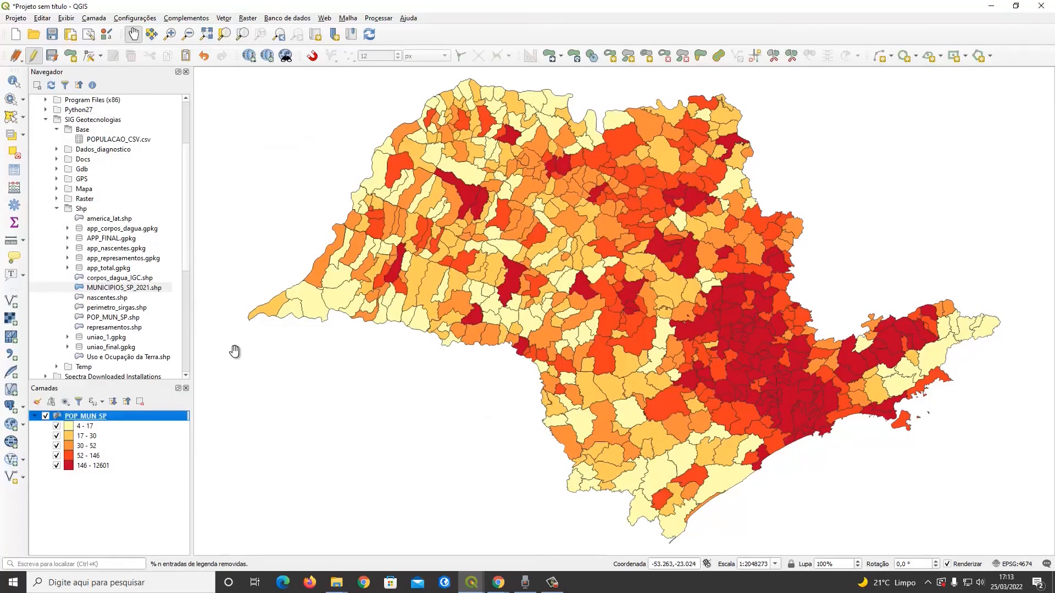
pyautogui.rightClick(90, 421)
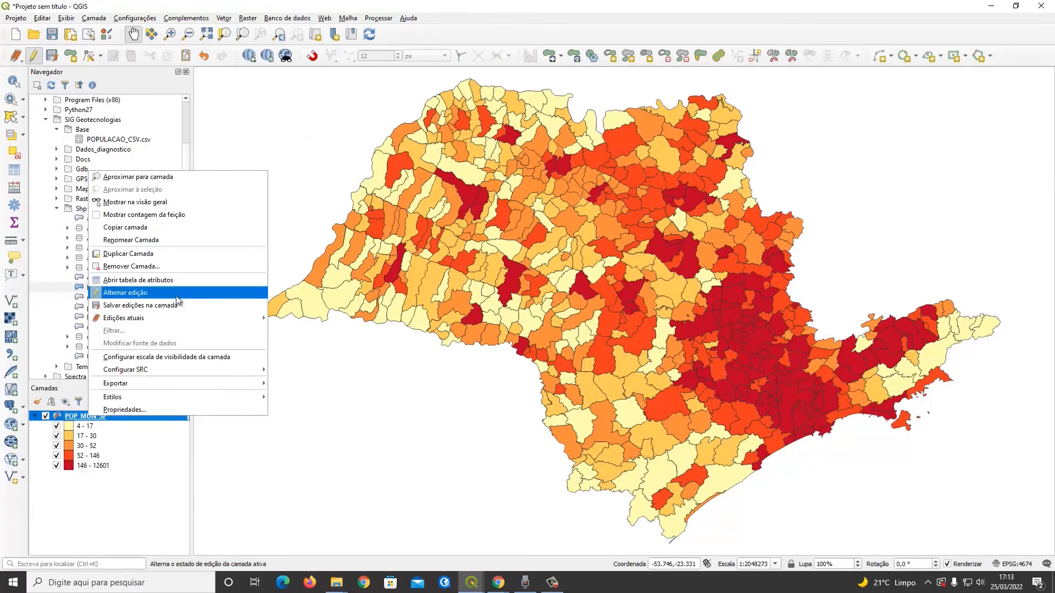
pyautogui.click(170, 219)
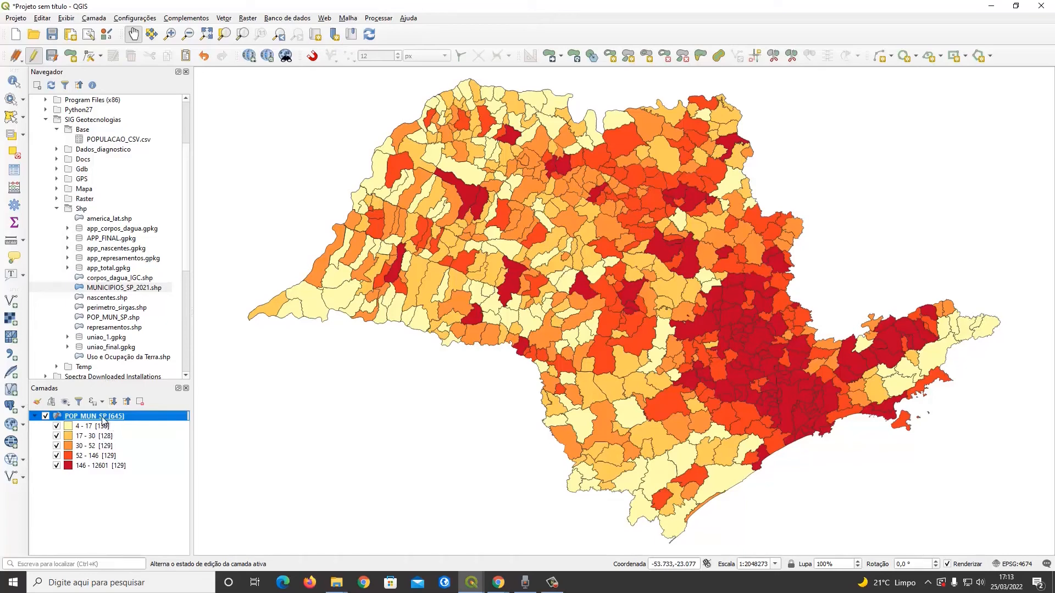
# Reopen the POP_MUN_SP symbology properties and classify DENS_KM2 with the Intervalo Igual mode
pyautogui.rightClick(102, 421)
pyautogui.click(143, 411)
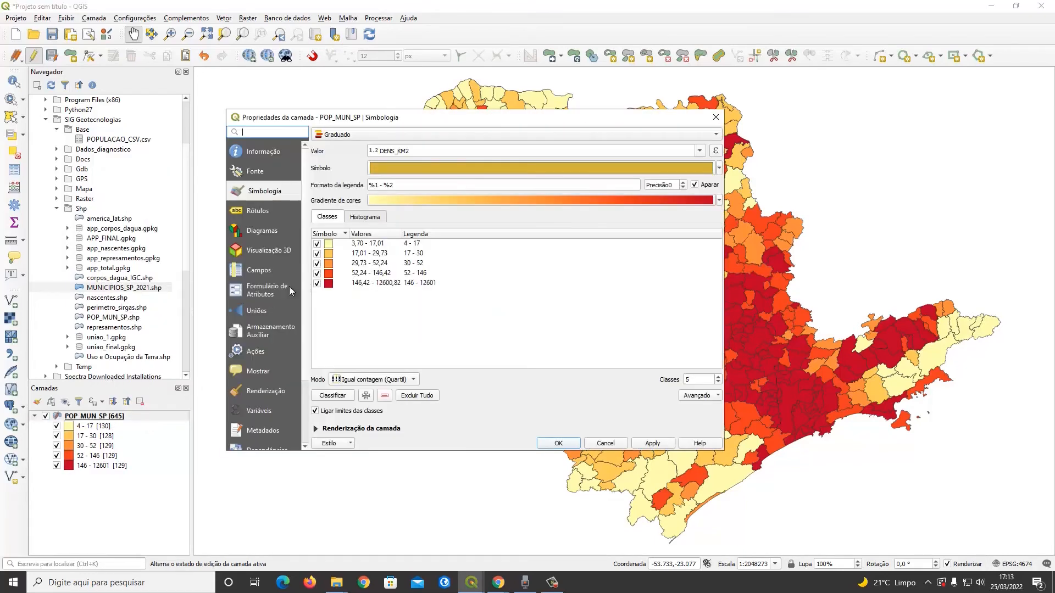
pyautogui.click(406, 380)
pyautogui.click(407, 390)
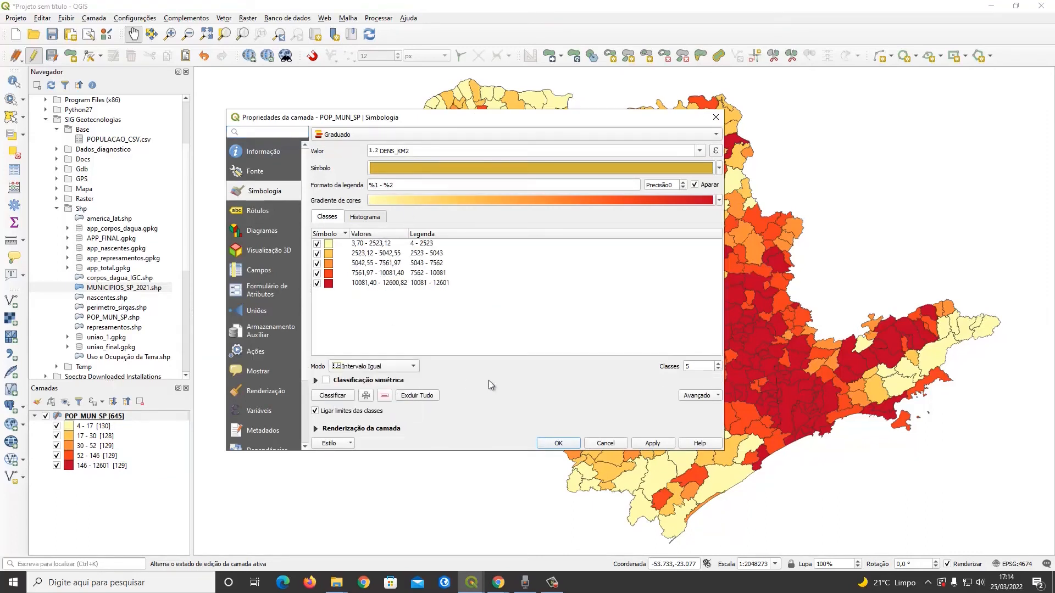
pyautogui.click(691, 395)
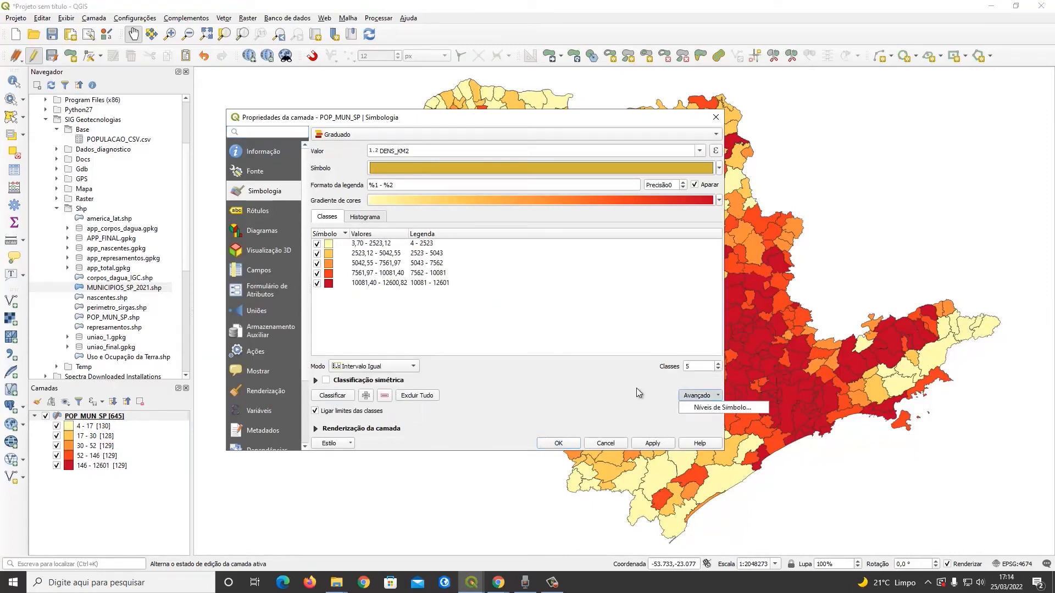
pyautogui.click(353, 394)
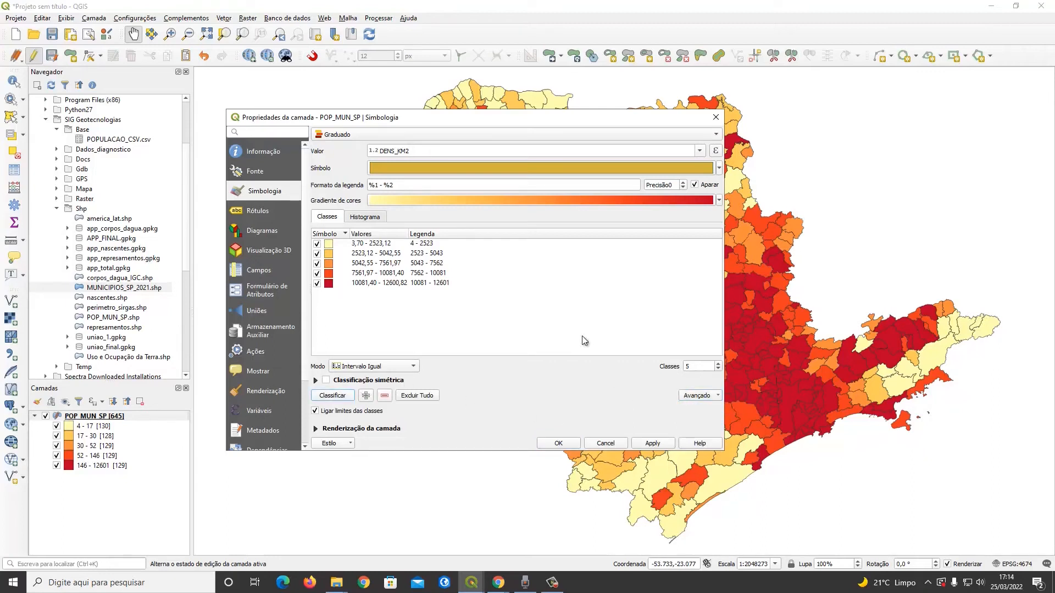
pyautogui.moveTo(437, 120); pyautogui.dragTo(479, 126)
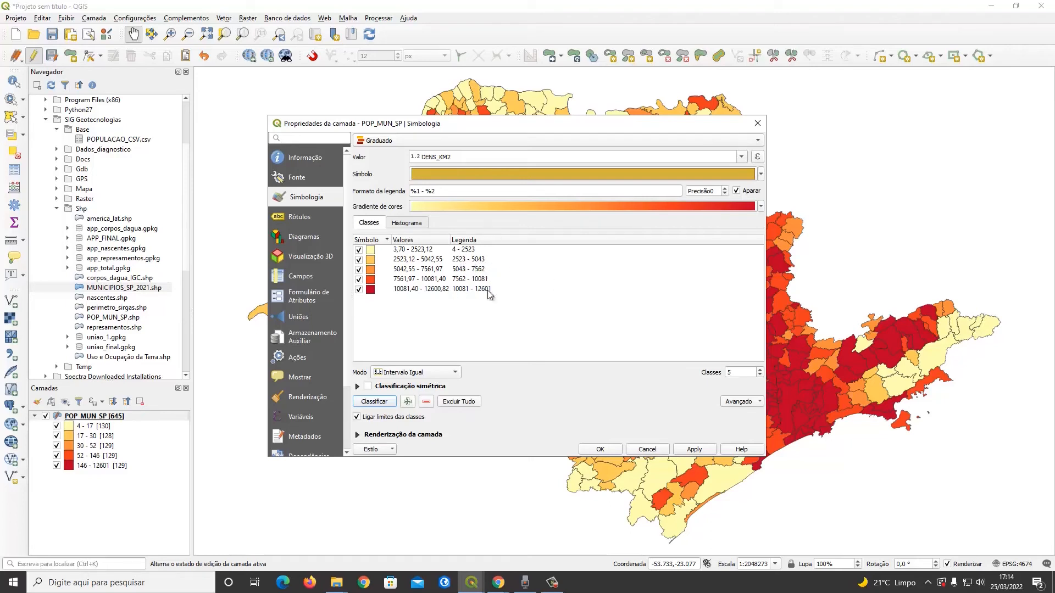
# Try the Quebra Natural (Jenks) mode for the DENS_KM2 classes
pyautogui.click(446, 373)
pyautogui.click(456, 384)
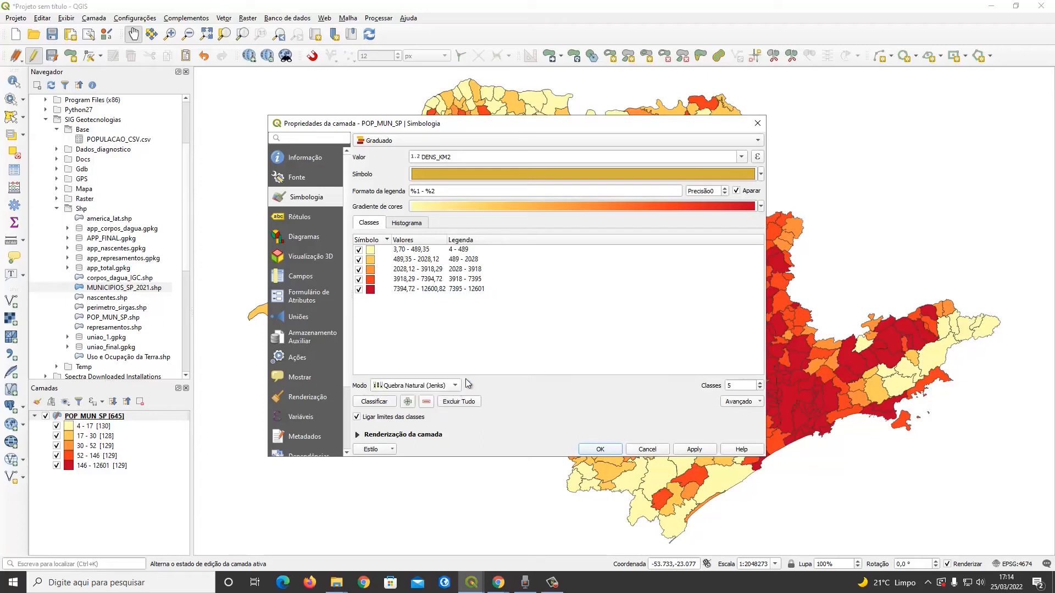
pyautogui.click(449, 386)
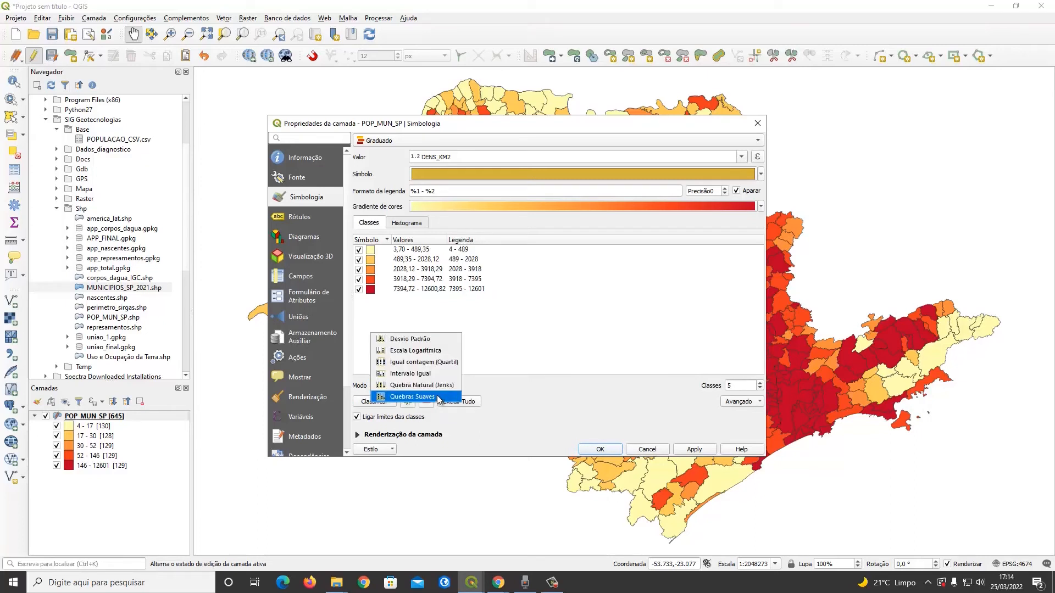
pyautogui.click(441, 386)
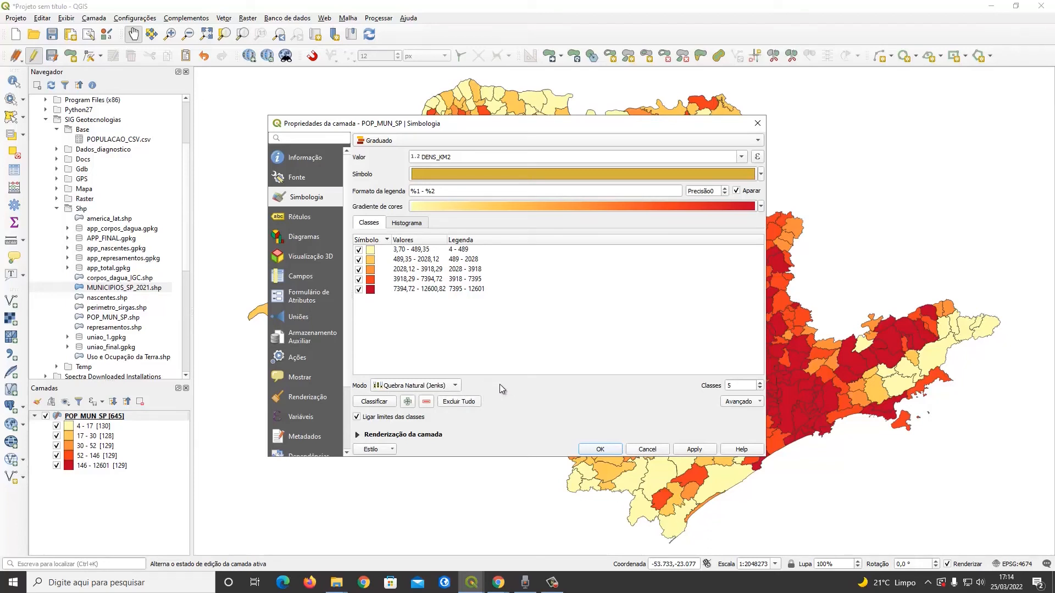
# Switch the classification mode to Intervalo Igual for comparison and return it to Igual contagem (Quartil)
pyautogui.click(437, 385)
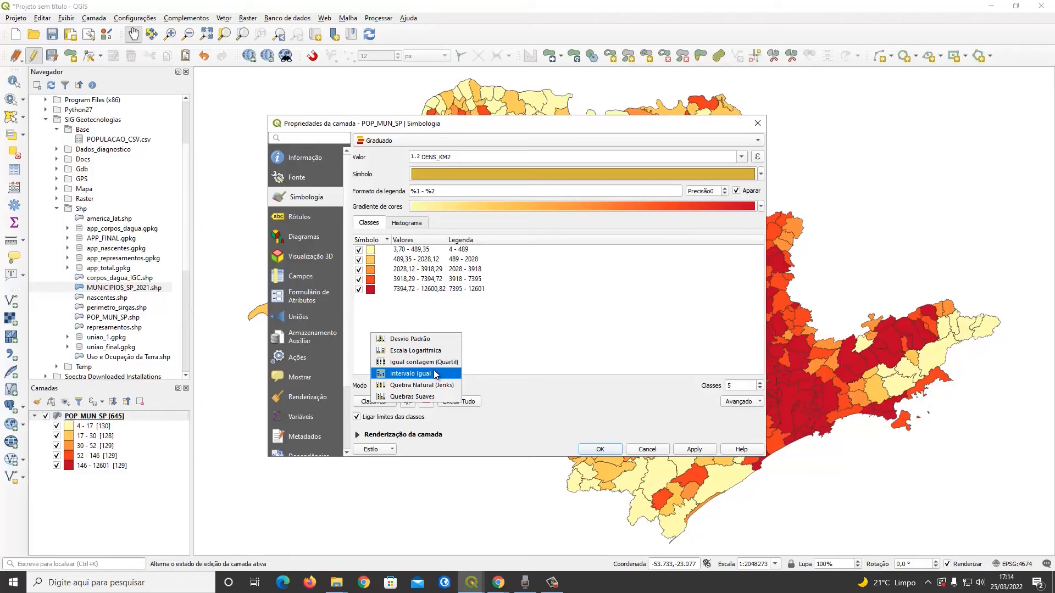
pyautogui.click(432, 374)
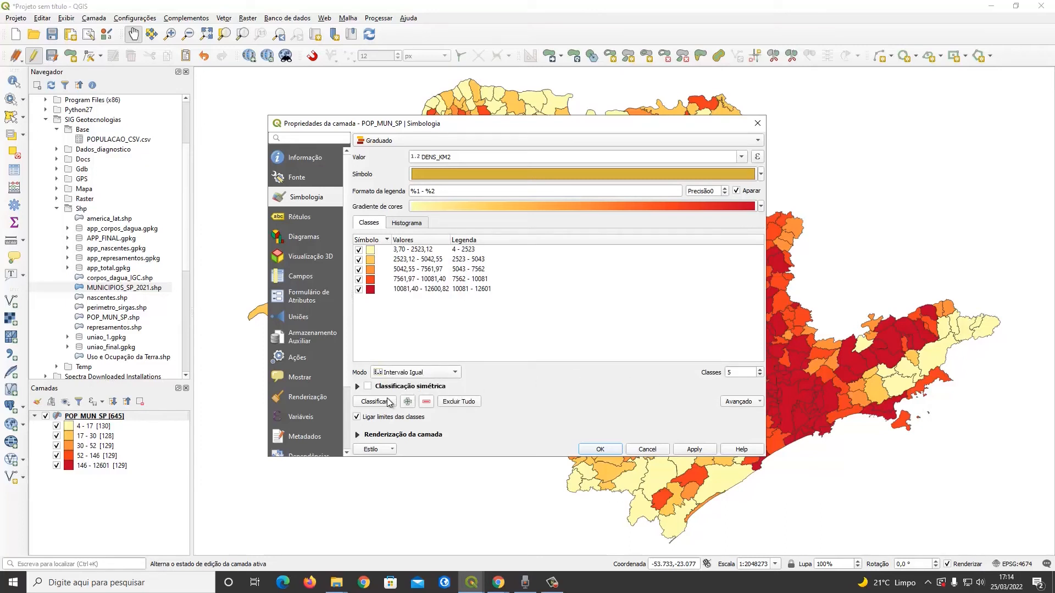
pyautogui.click(433, 373)
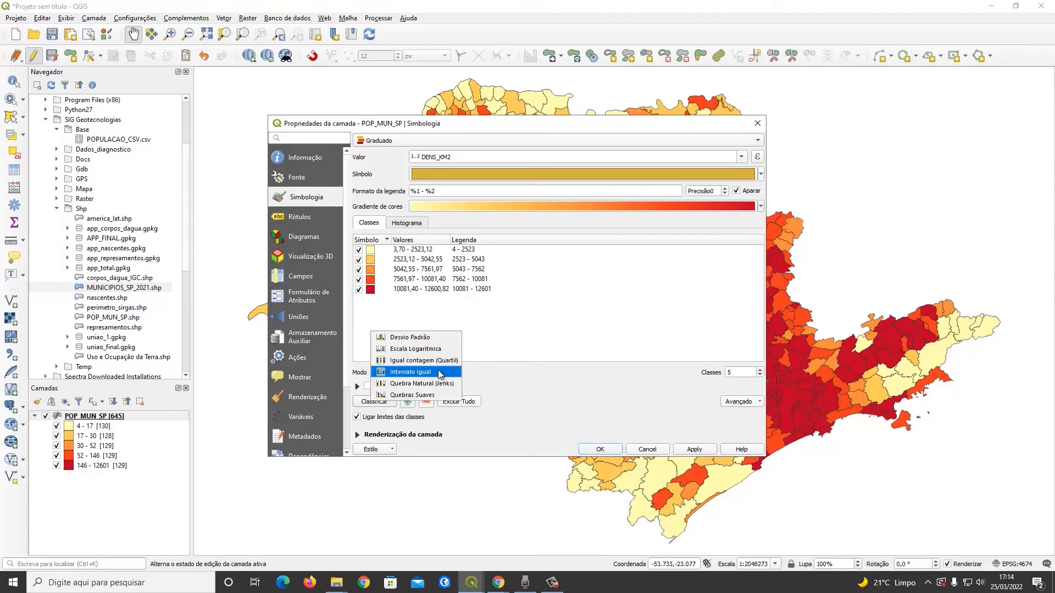
pyautogui.click(437, 363)
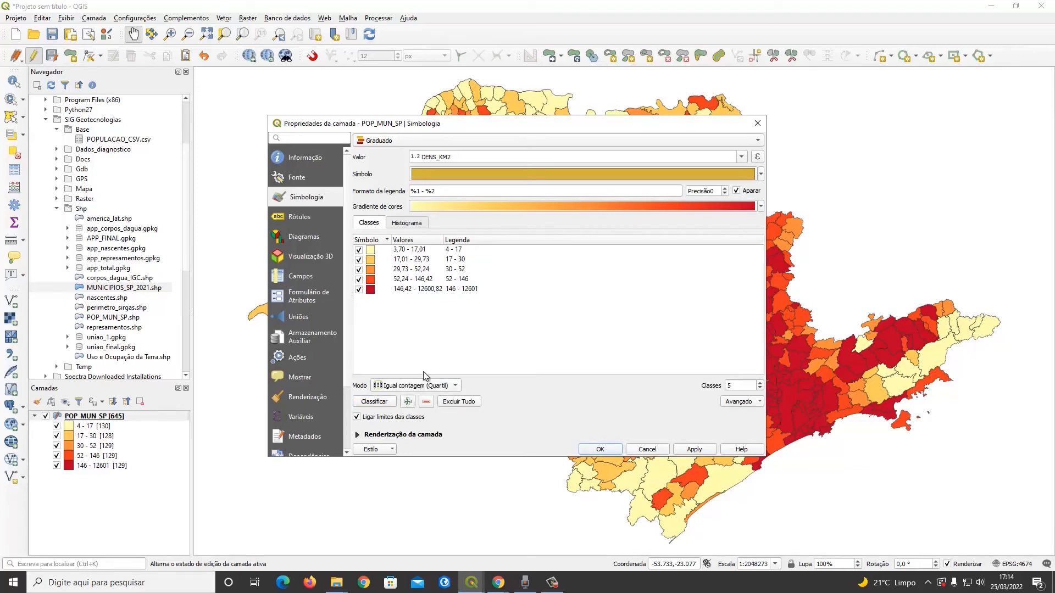
# Set the first density class's lower limit to 3 and its upper limit to 20
pyautogui.doubleClick(409, 251)
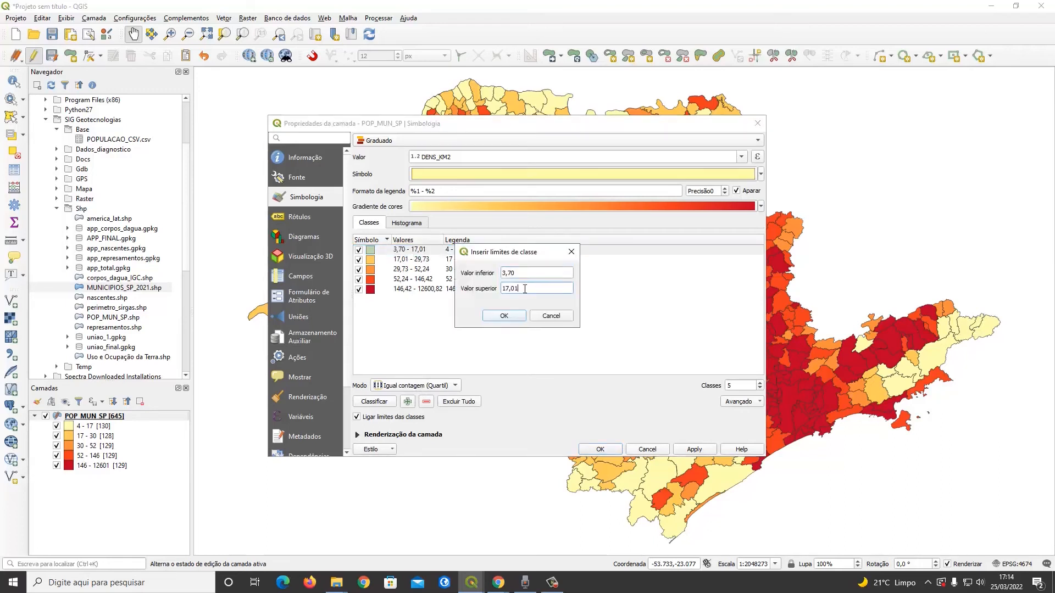
pyautogui.doubleClick(525, 289)
pyautogui.doubleClick(517, 274)
pyautogui.doubleClick(521, 289)
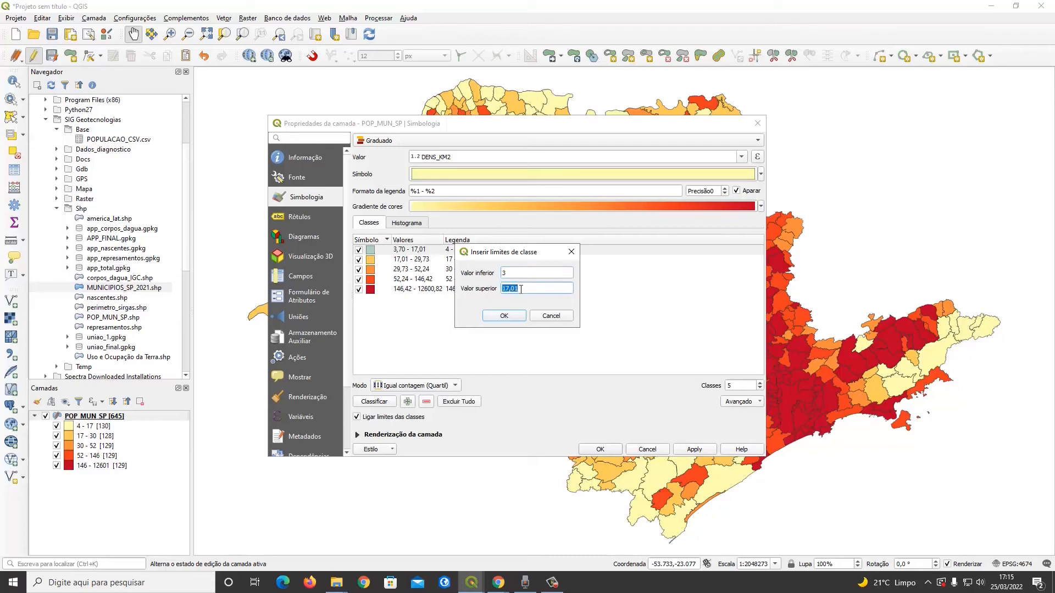
pyautogui.write('20')
pyautogui.click(504, 315)
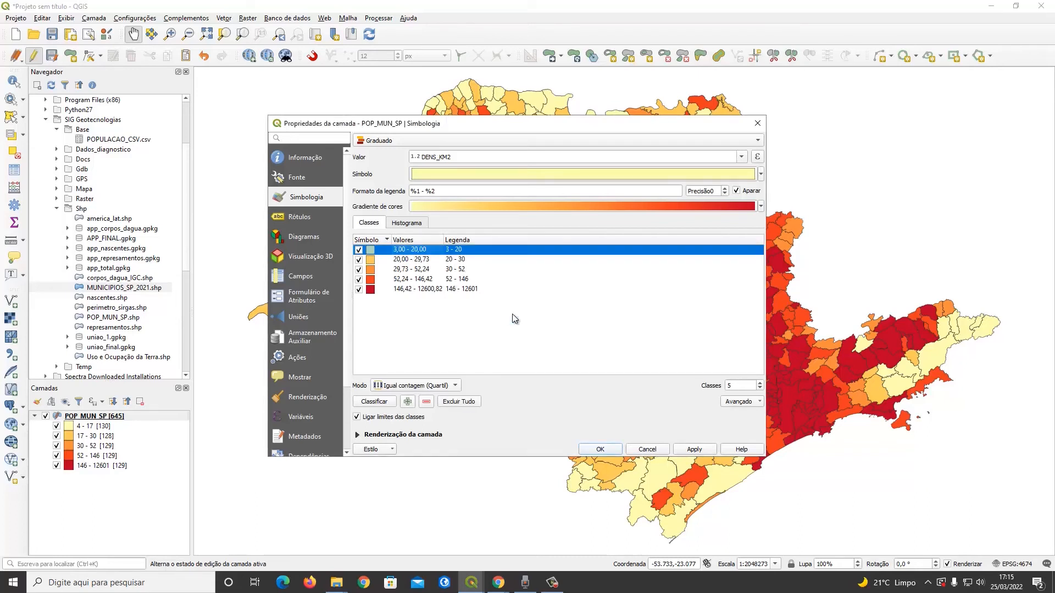
# Set the upper limit of the second density class to 100 and of the third class to 500
pyautogui.doubleClick(410, 259)
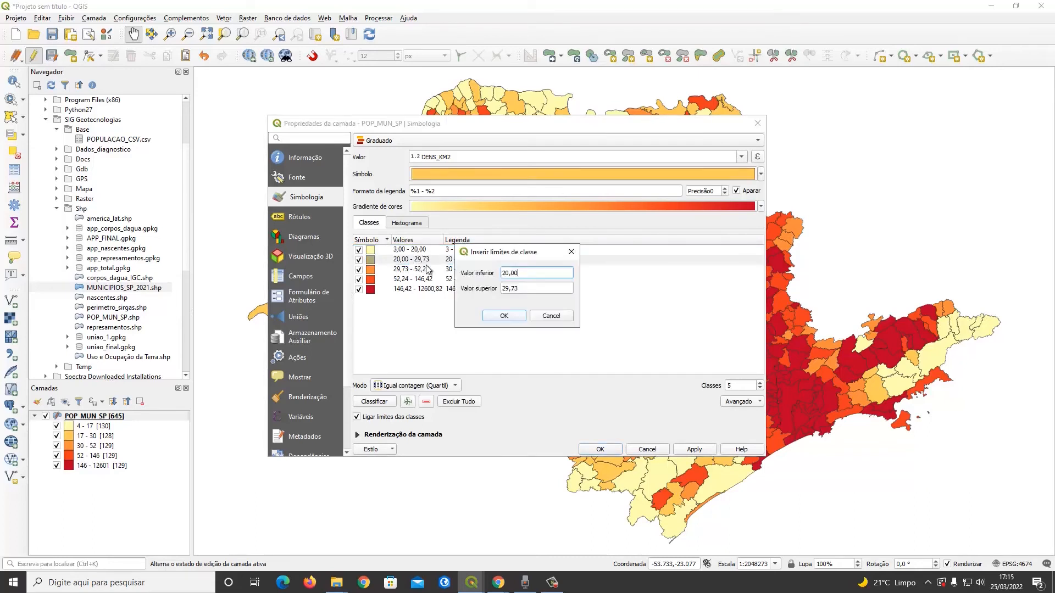
pyautogui.doubleClick(546, 289)
pyautogui.press('BackSpace')
pyautogui.click(510, 318)
pyautogui.doubleClick(412, 269)
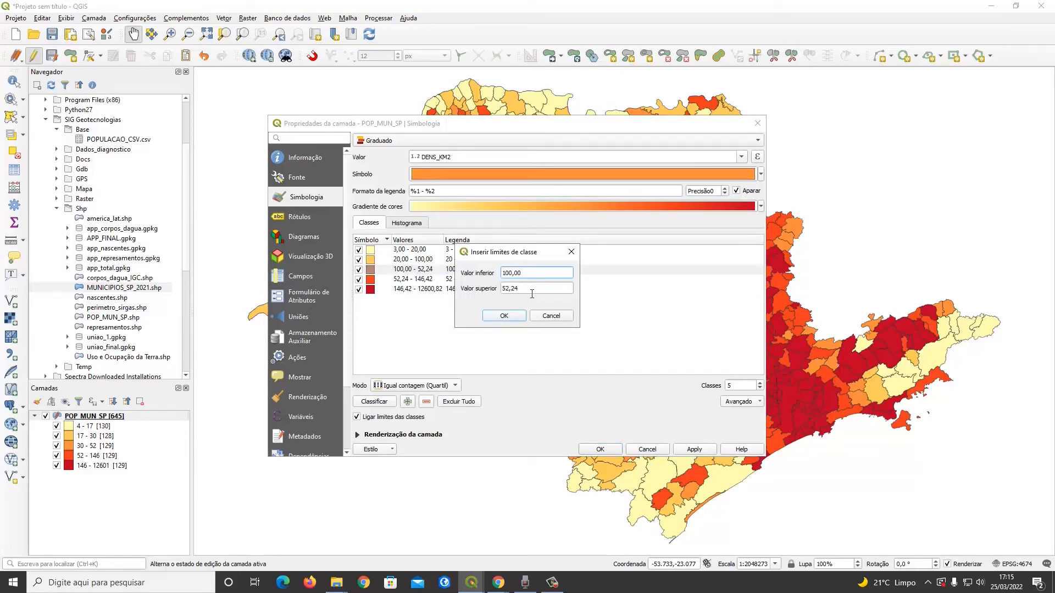
pyautogui.doubleClick(532, 293)
pyautogui.write('500')
pyautogui.click(503, 315)
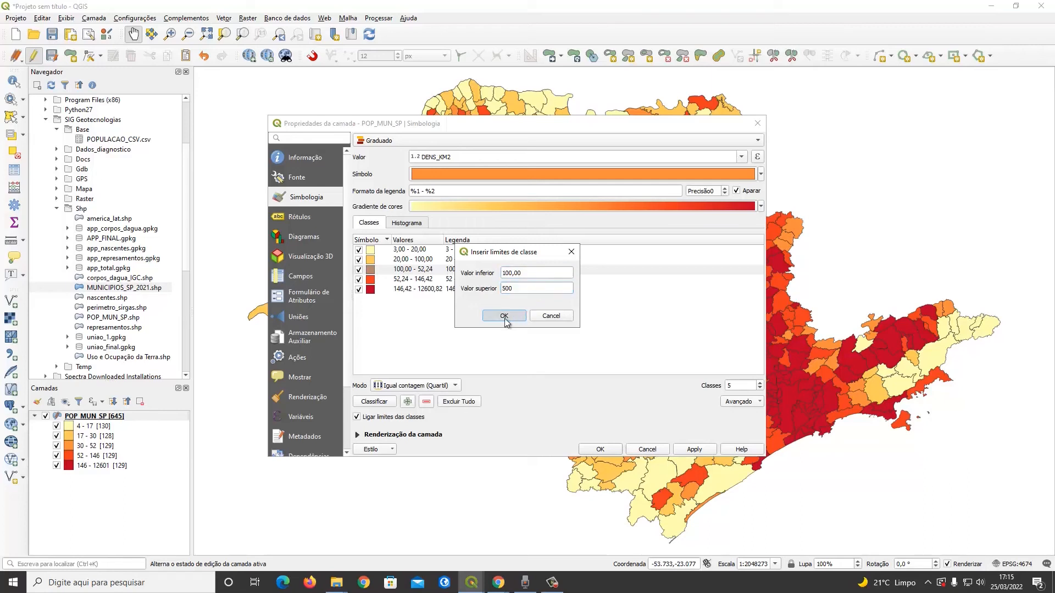
# Set the upper limit of the fourth density class to 5000 and of the fifth class to 13000
pyautogui.doubleClick(431, 280)
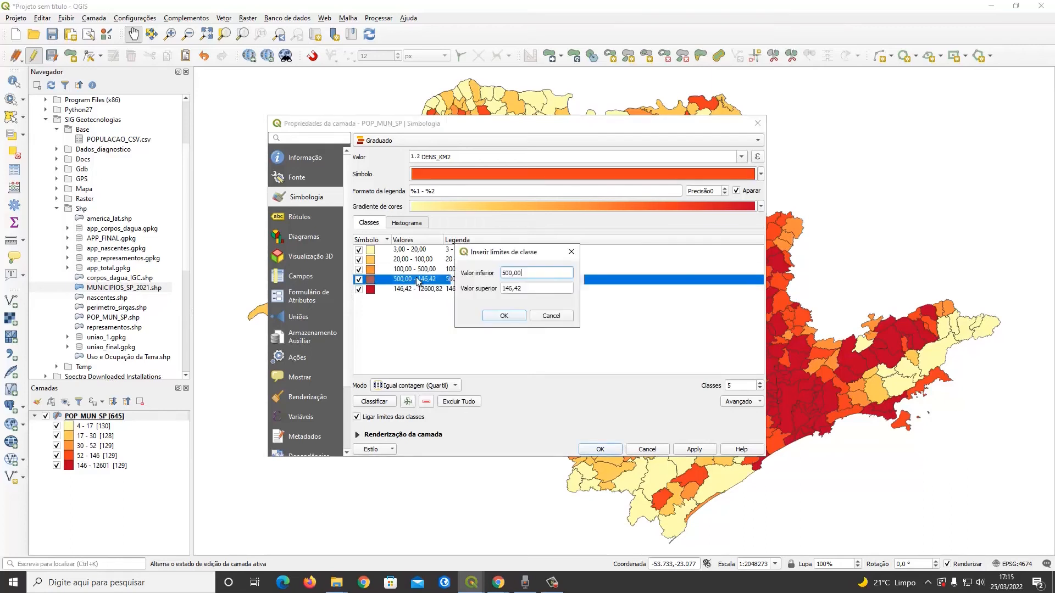
pyautogui.doubleClick(546, 289)
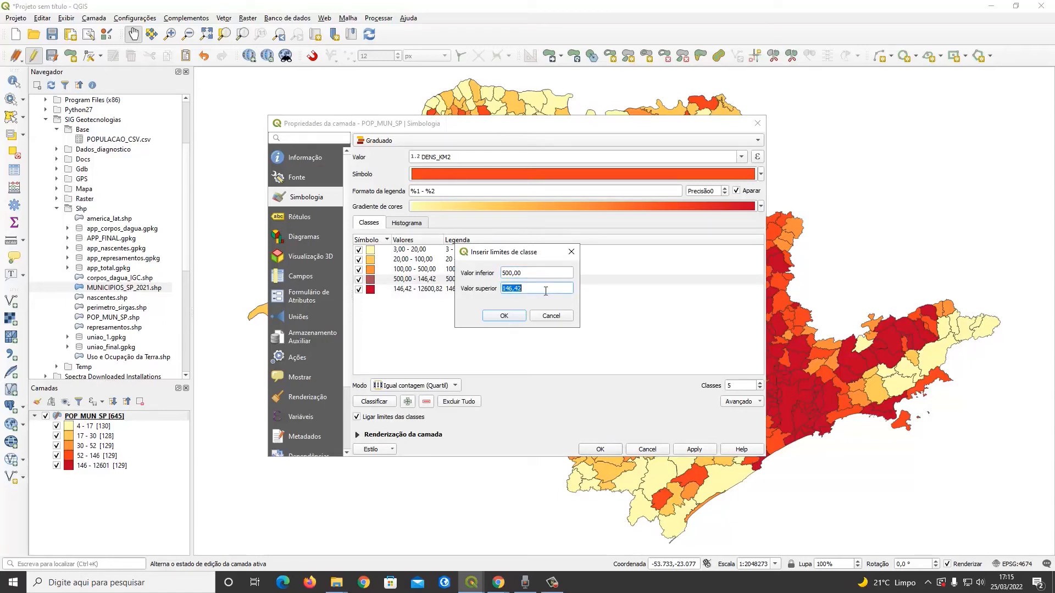
pyautogui.write('5000')
pyautogui.click(516, 317)
pyautogui.doubleClick(422, 289)
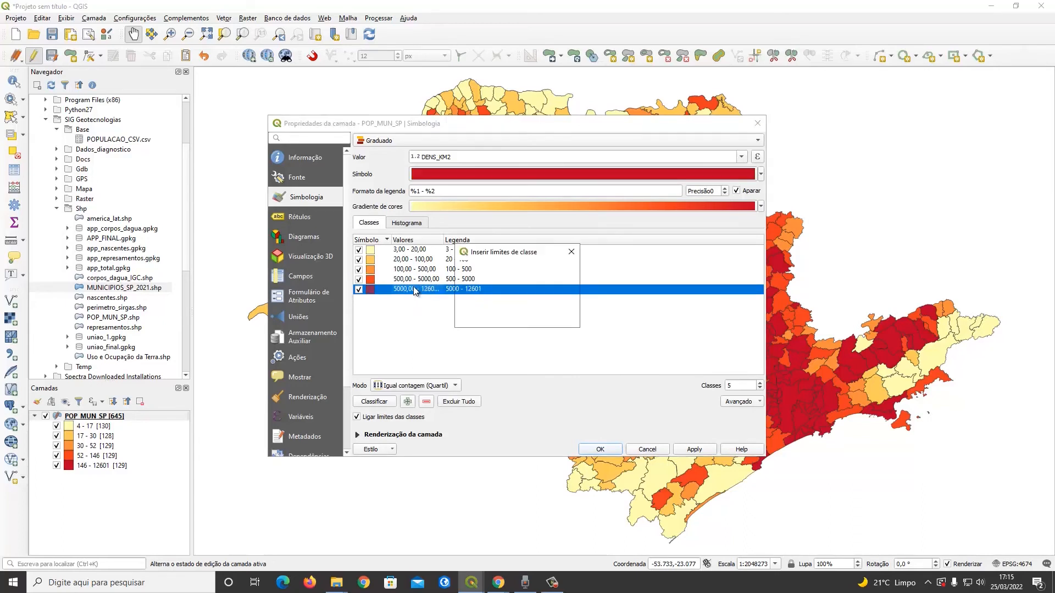
pyautogui.doubleClick(525, 289)
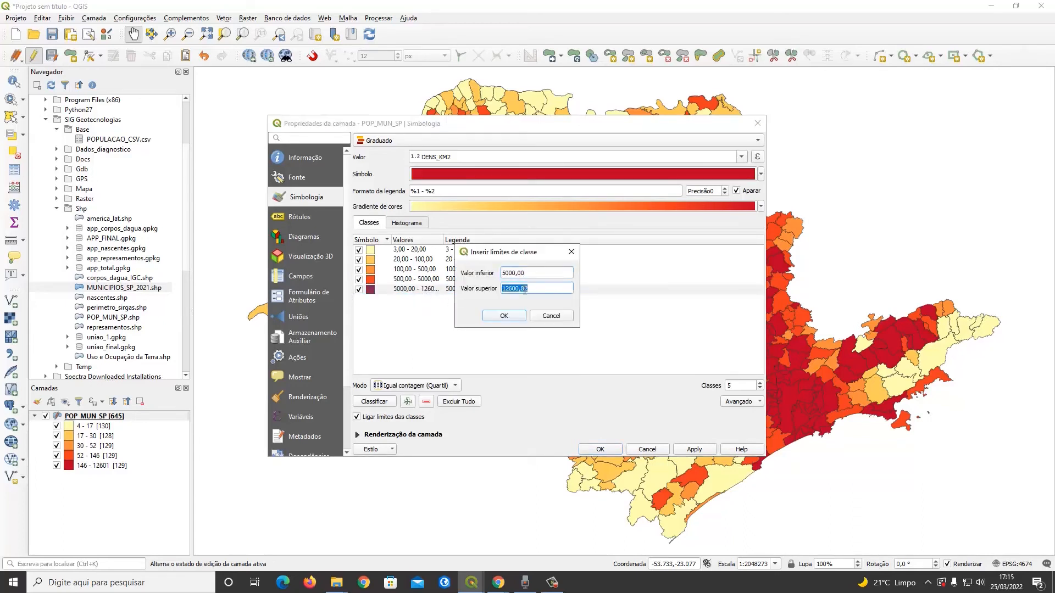
pyautogui.write('13000')
pyautogui.click(517, 316)
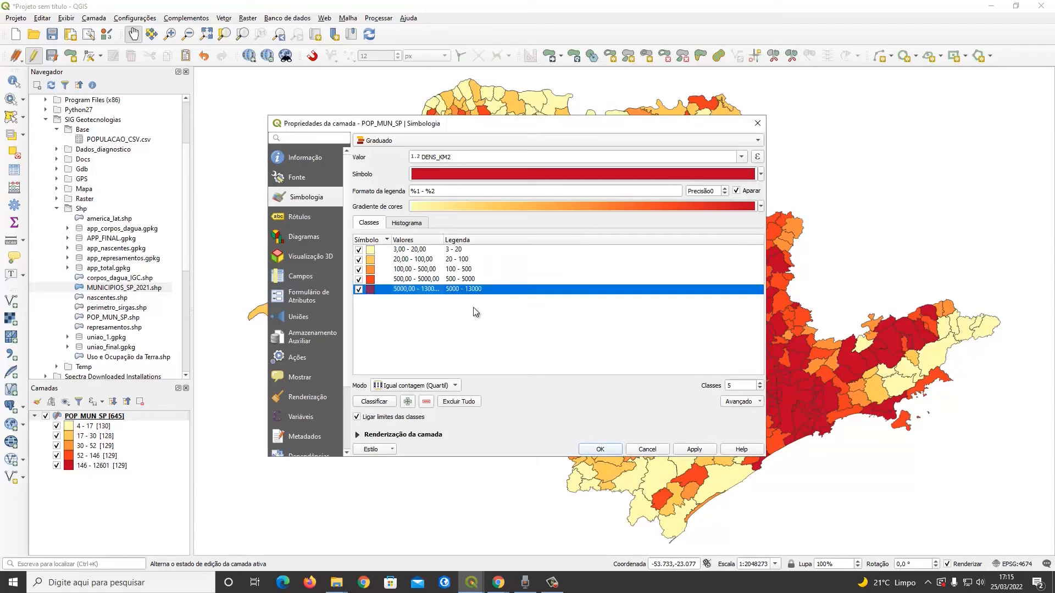
# Regenerate the Quartil classes for DENS_KM2 and set only the first class's upper limit to 20
pyautogui.click(379, 403)
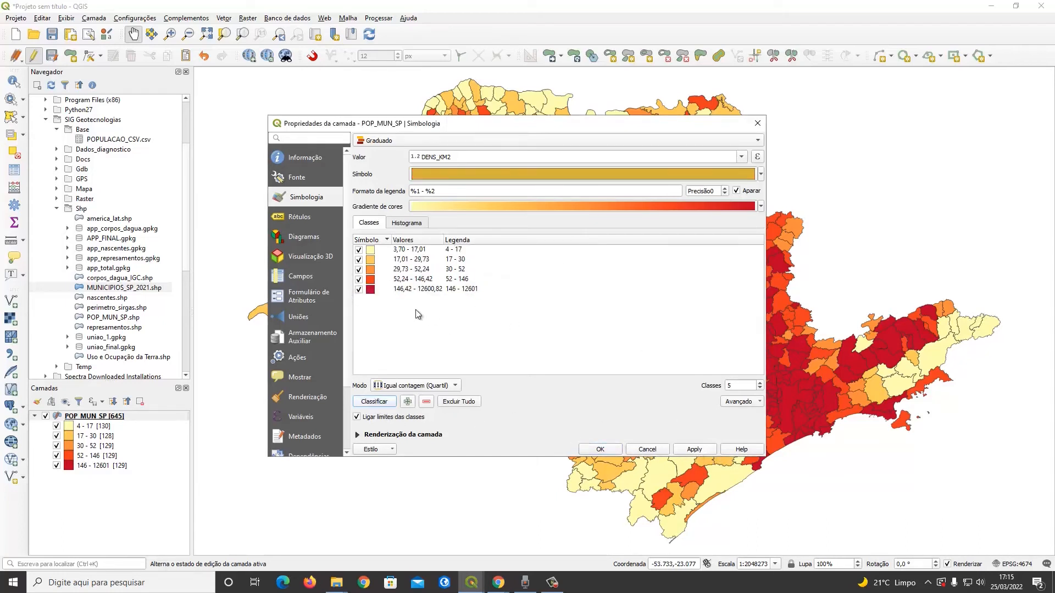
pyautogui.doubleClick(414, 249)
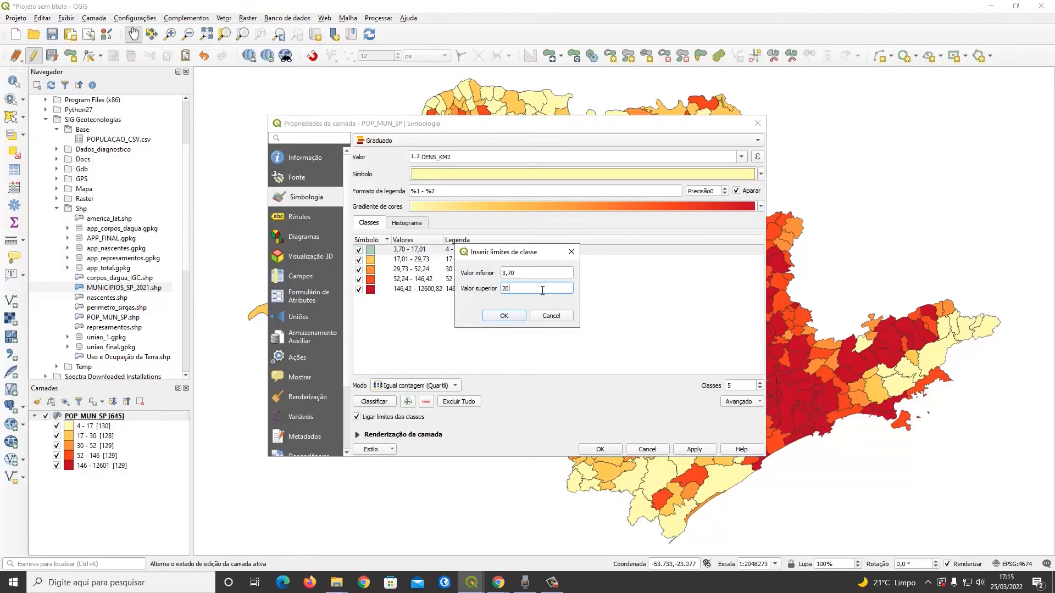
pyautogui.click(516, 320)
# Set the upper limit of the second DENS_KM2 class to 100 and of the third class to 500
pyautogui.doubleClick(426, 259)
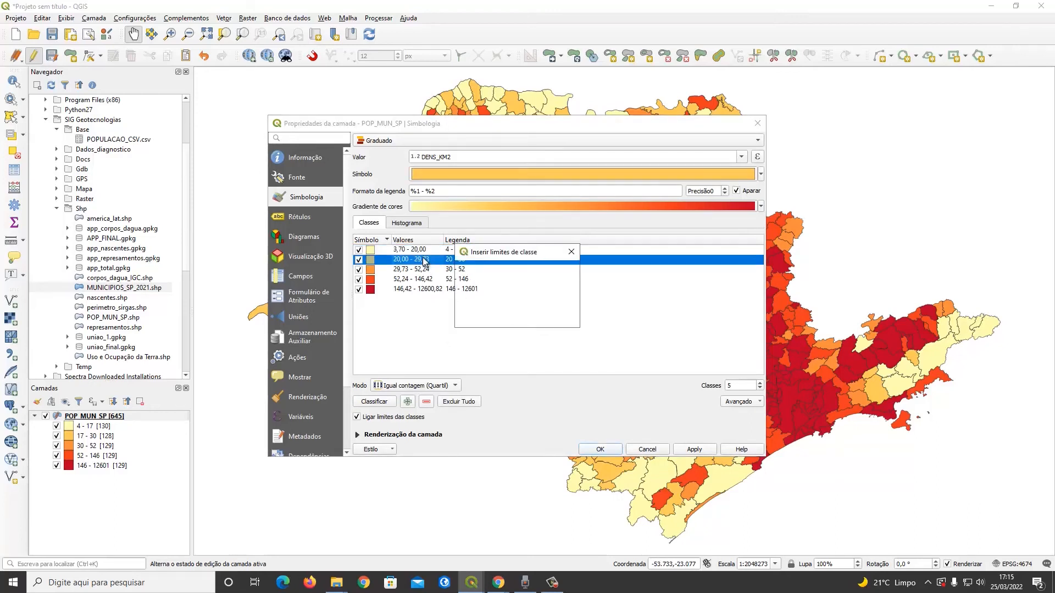
pyautogui.doubleClick(525, 289)
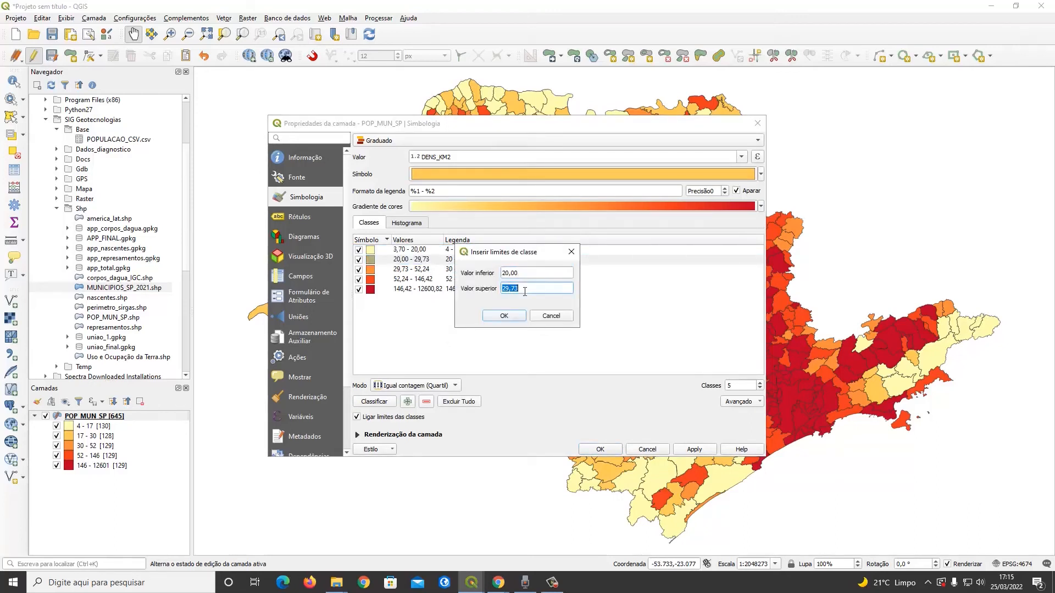
pyautogui.write('100')
pyautogui.press('Return')
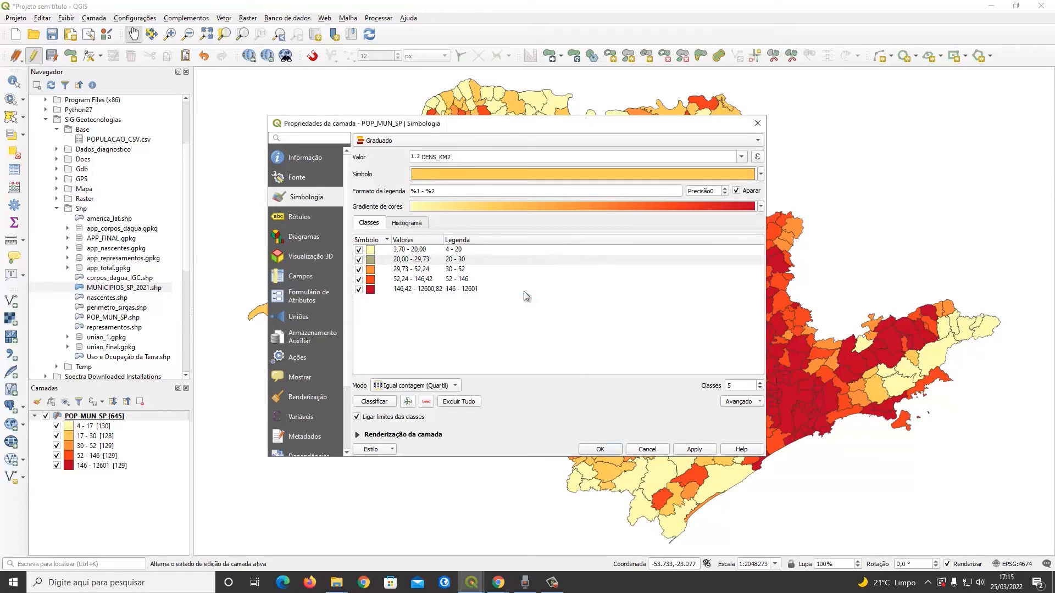
pyautogui.doubleClick(424, 269)
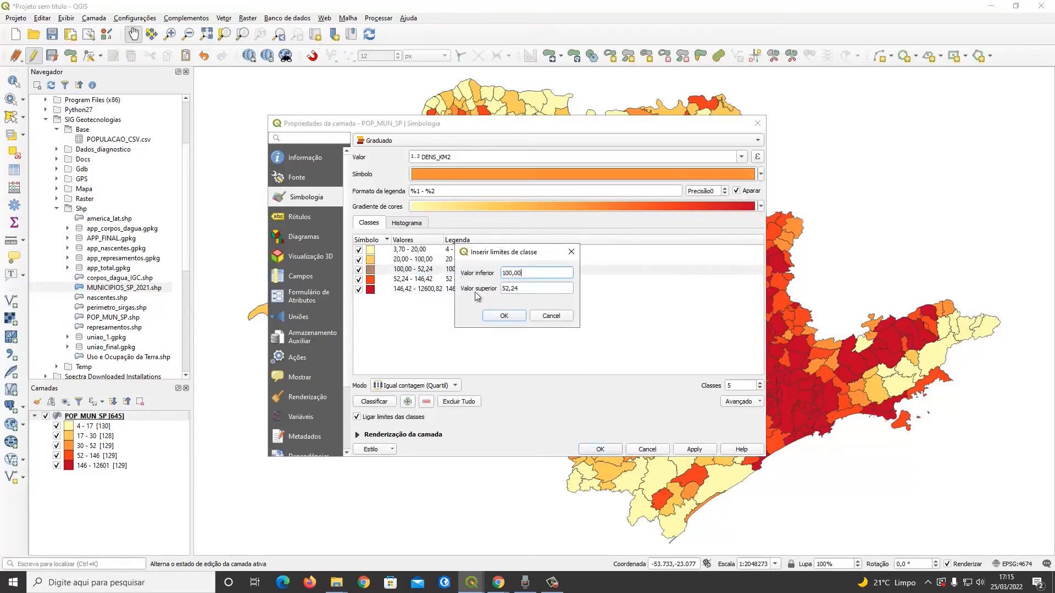
pyautogui.doubleClick(537, 289)
pyautogui.write('500')
pyautogui.press('Return')
# Set the upper limit of the fourth DENS_KM2 class to 5000 and of the fifth class to 13000
pyautogui.doubleClick(417, 279)
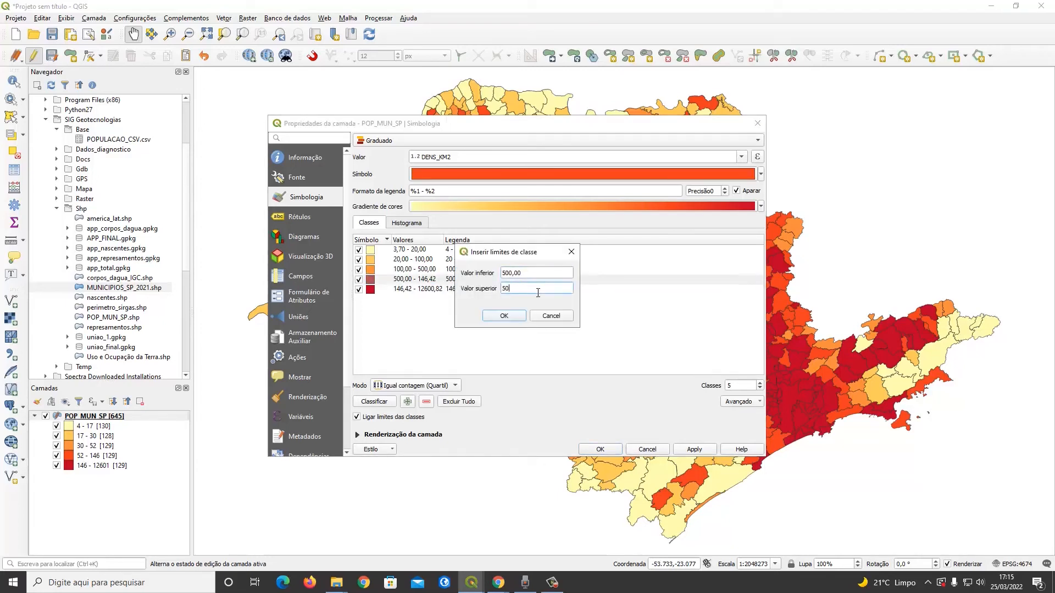
pyautogui.click(537, 293)
pyautogui.write('5000')
pyautogui.press('Return')
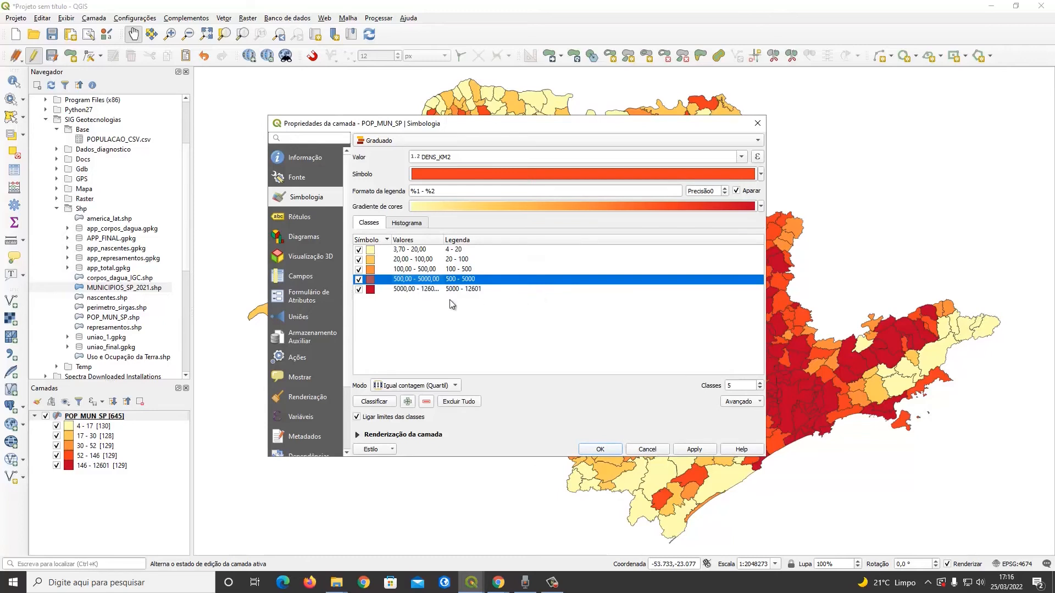
pyautogui.doubleClick(419, 289)
pyautogui.write('1')
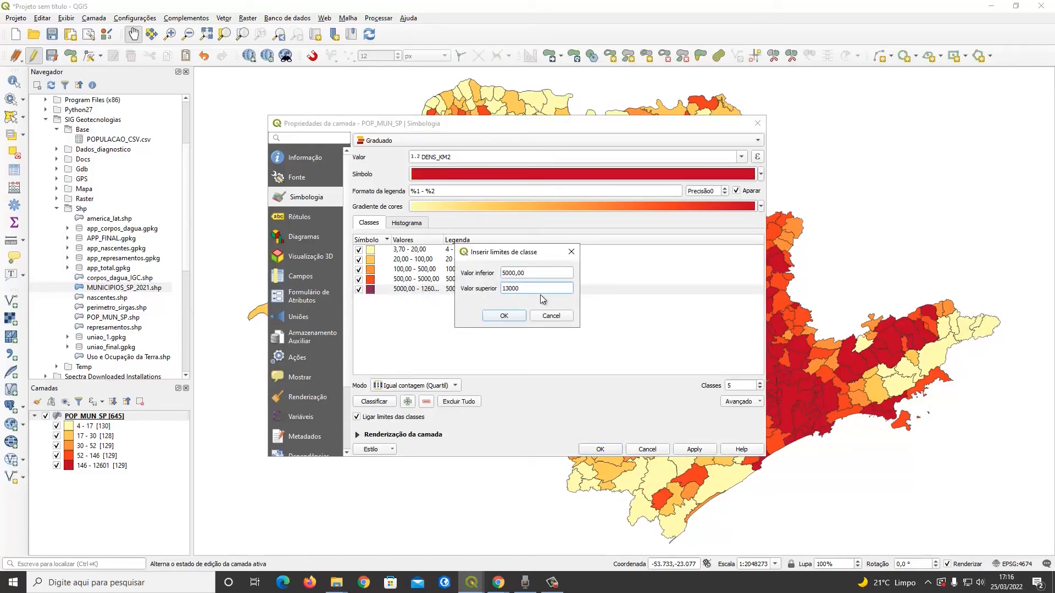
pyautogui.write('3000')
pyautogui.click(516, 316)
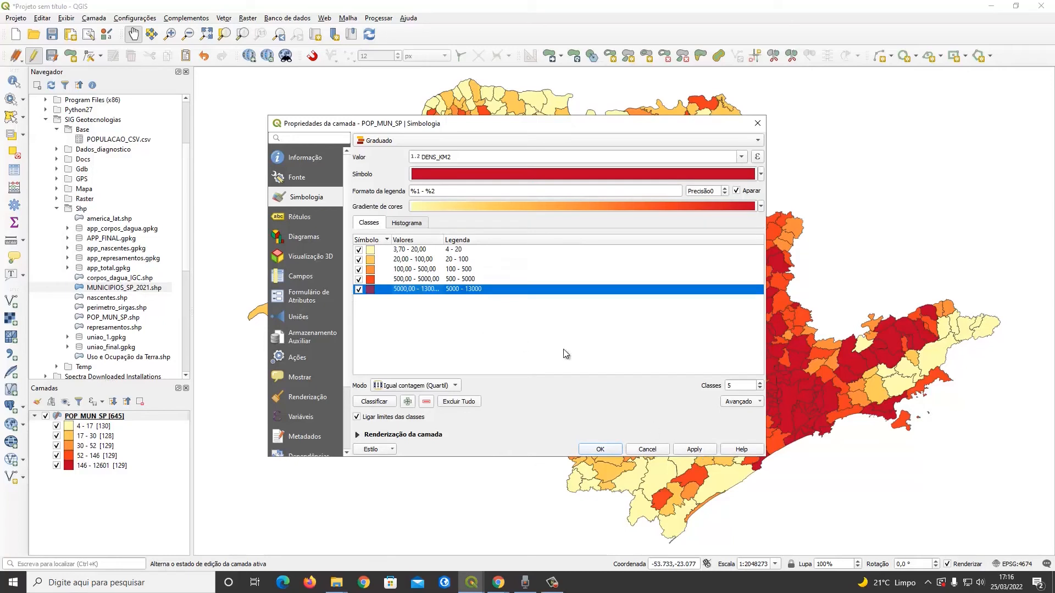
# Set the first class's lower limit to 3 and apply the graduated symbology to POP_MUN_SP
pyautogui.doubleClick(415, 252)
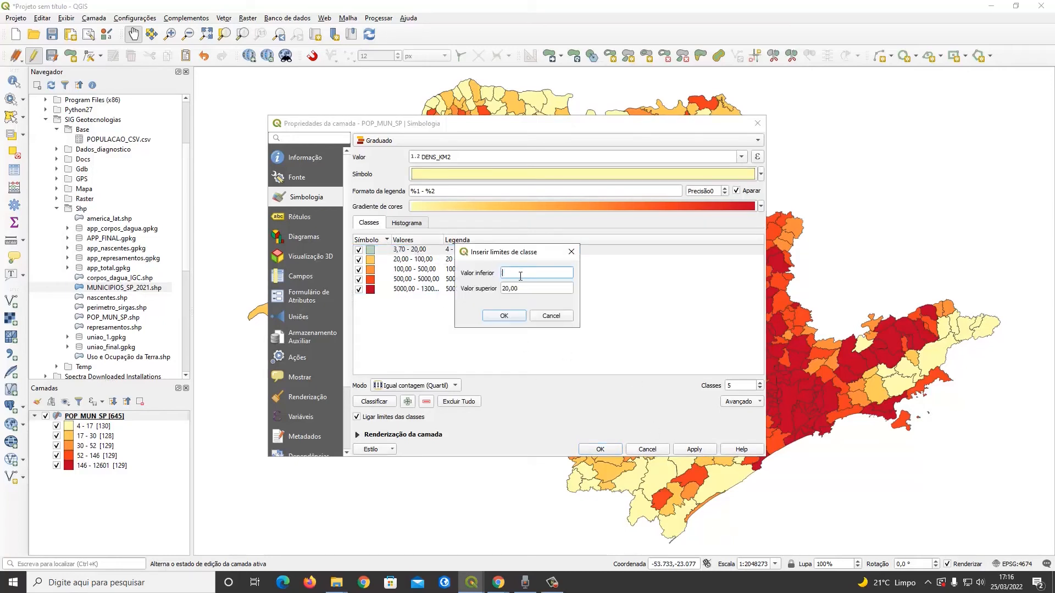
pyautogui.click(516, 316)
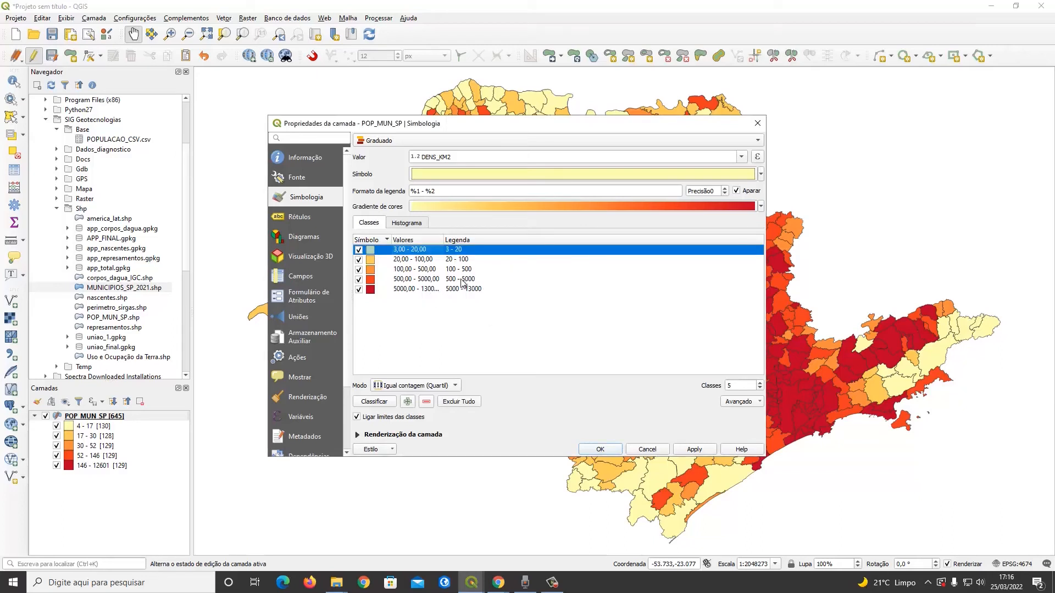
pyautogui.click(700, 454)
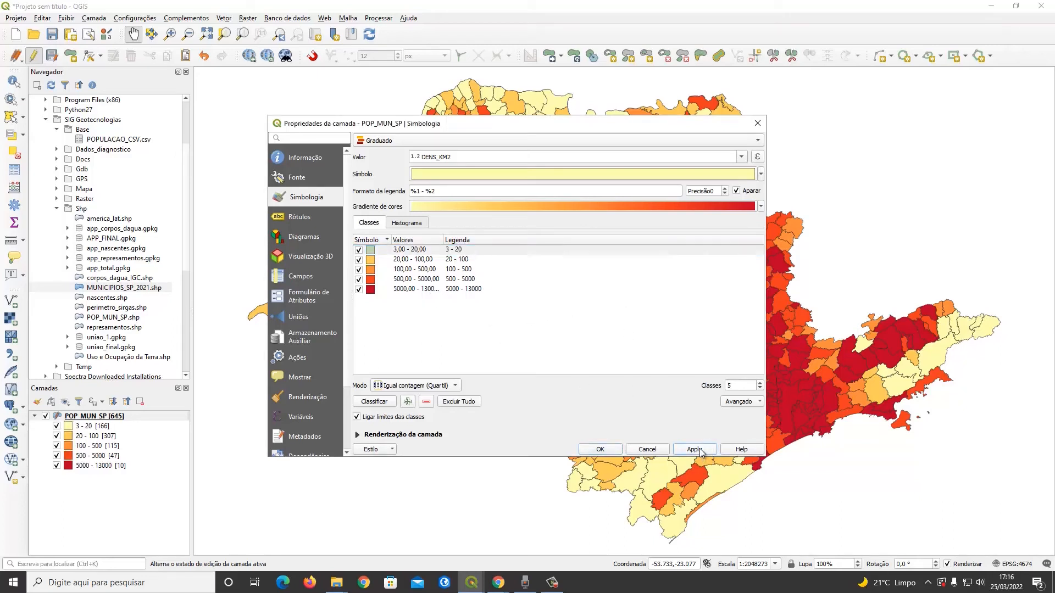
pyautogui.moveTo(491, 126); pyautogui.dragTo(356, 124)
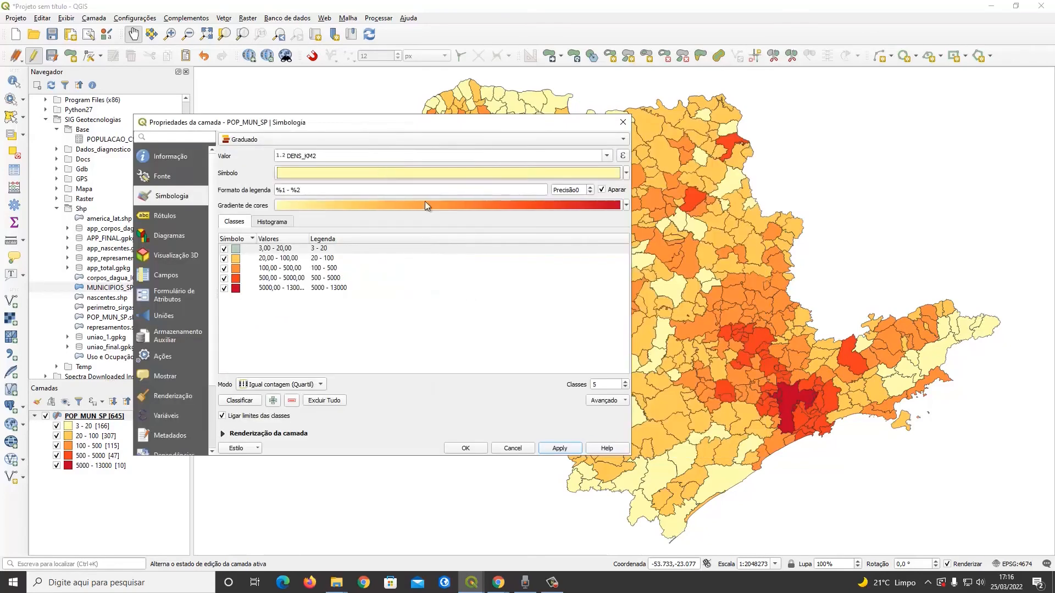
pyautogui.click(465, 448)
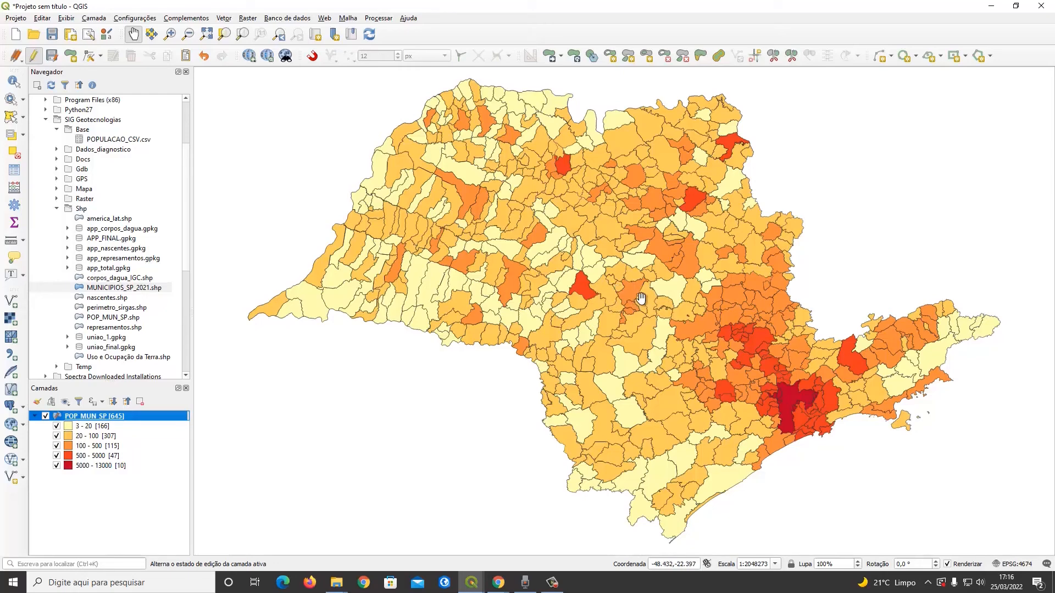
# Add america_lat.shp from the Shp folder to the map and place POP_MUN_SP above it in the layer order
pyautogui.moveTo(708, 311); pyautogui.dragTo(693, 309)
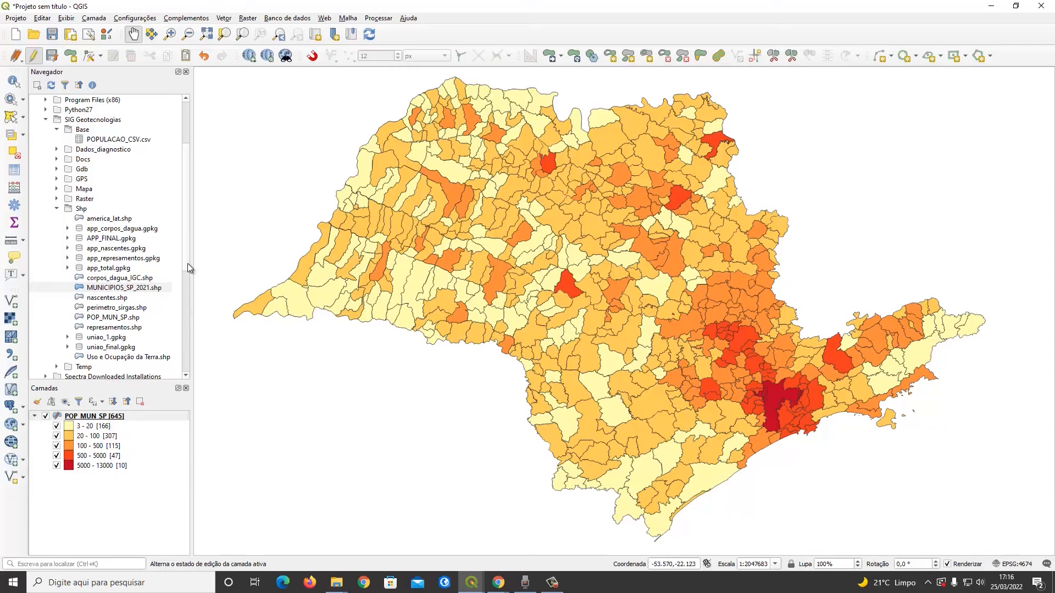
pyautogui.scroll(-2, 187, 263)
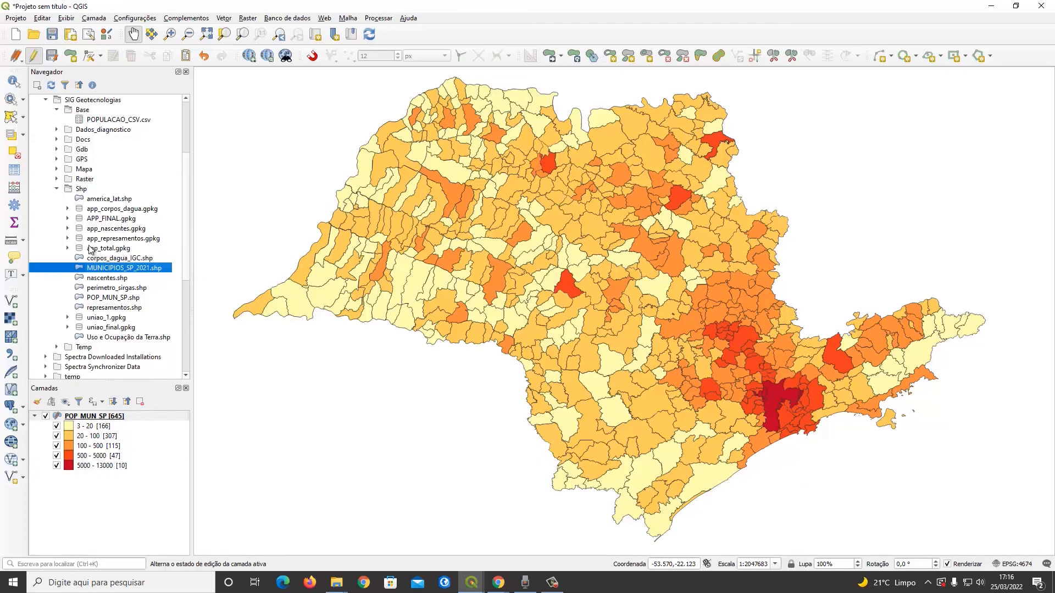
pyautogui.doubleClick(104, 199)
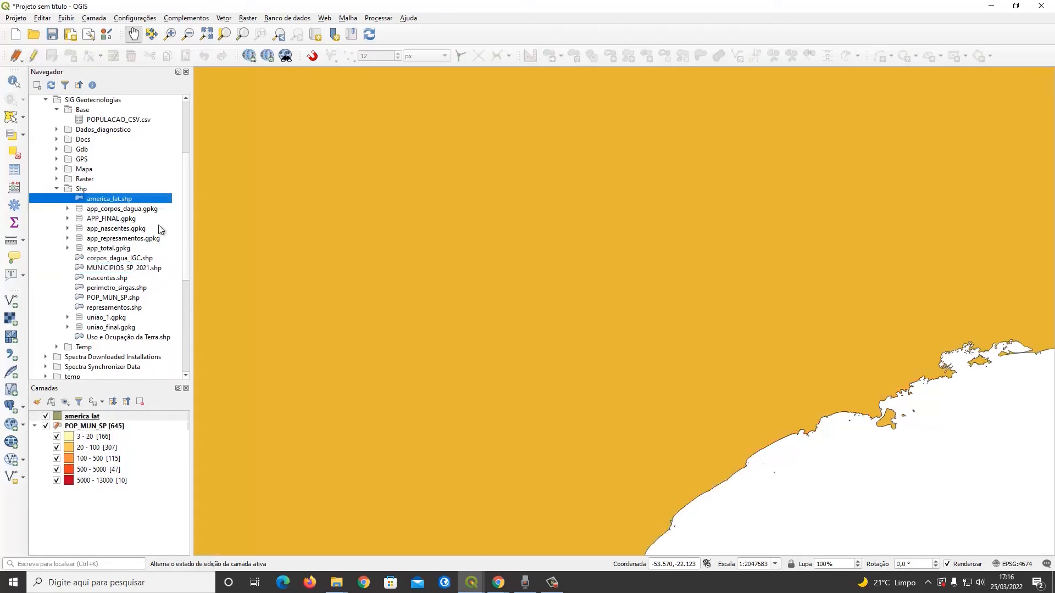
pyautogui.click(35, 427)
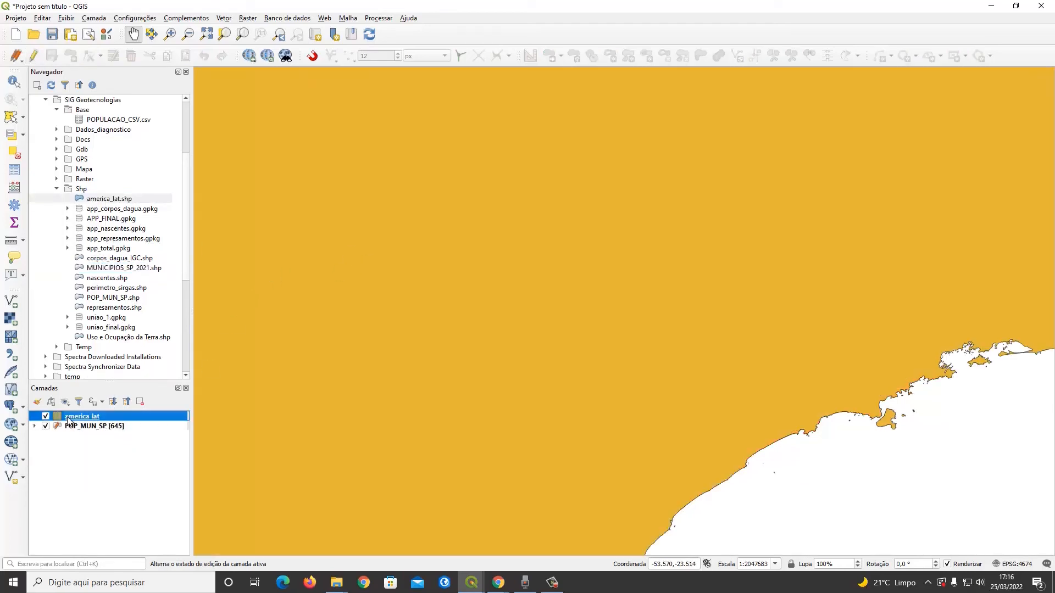
pyautogui.moveTo(82, 426); pyautogui.dragTo(83, 413)
pyautogui.scroll(-1, 367, 359)
pyautogui.scroll(-1, 367, 358)
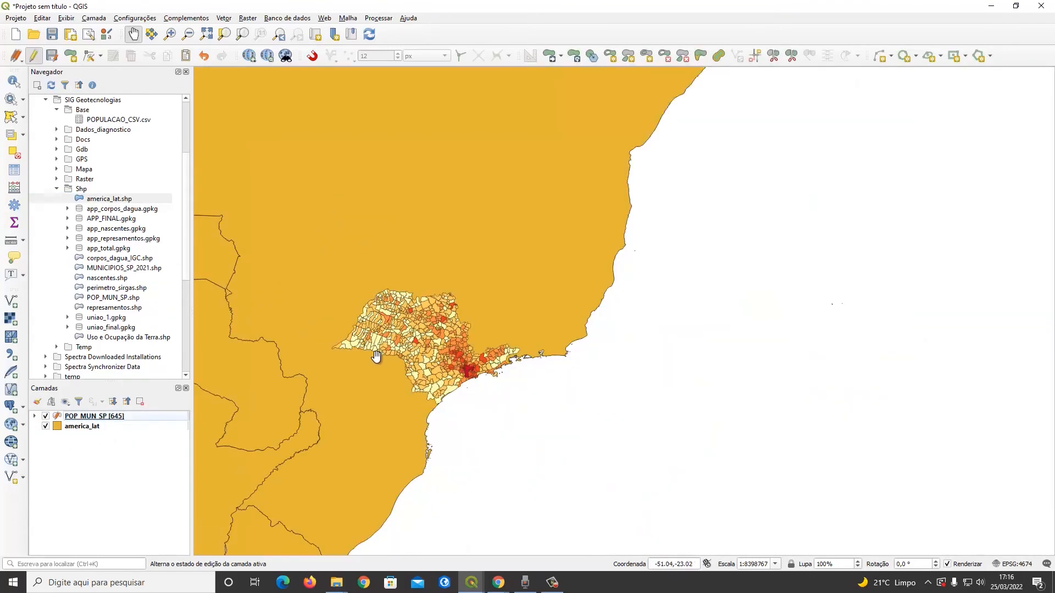
pyautogui.moveTo(354, 297); pyautogui.dragTo(438, 330)
pyautogui.scroll(1, 439, 330)
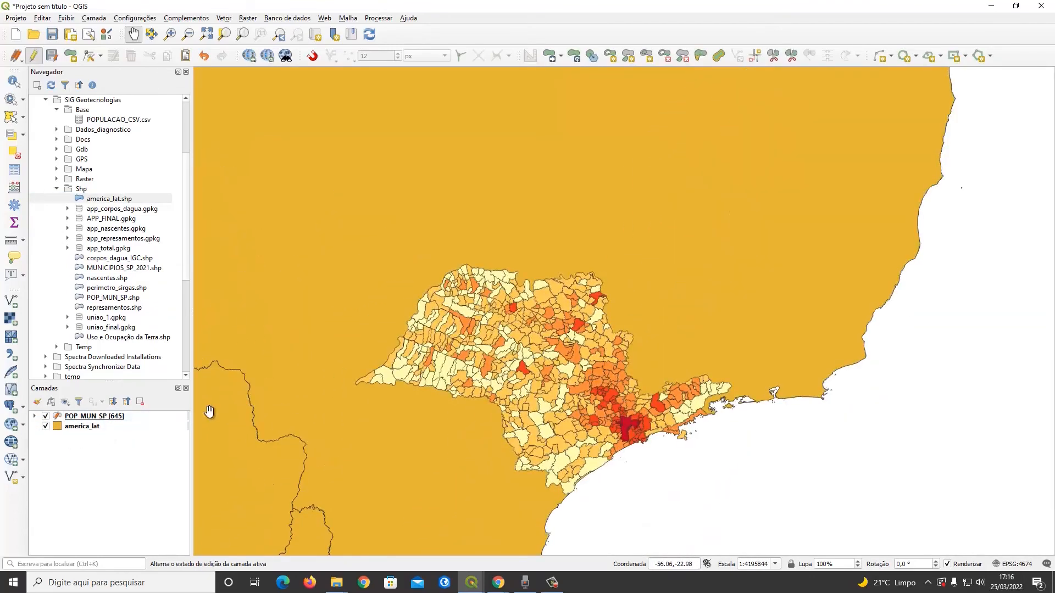
pyautogui.click(108, 417)
pyautogui.doubleClick(142, 416)
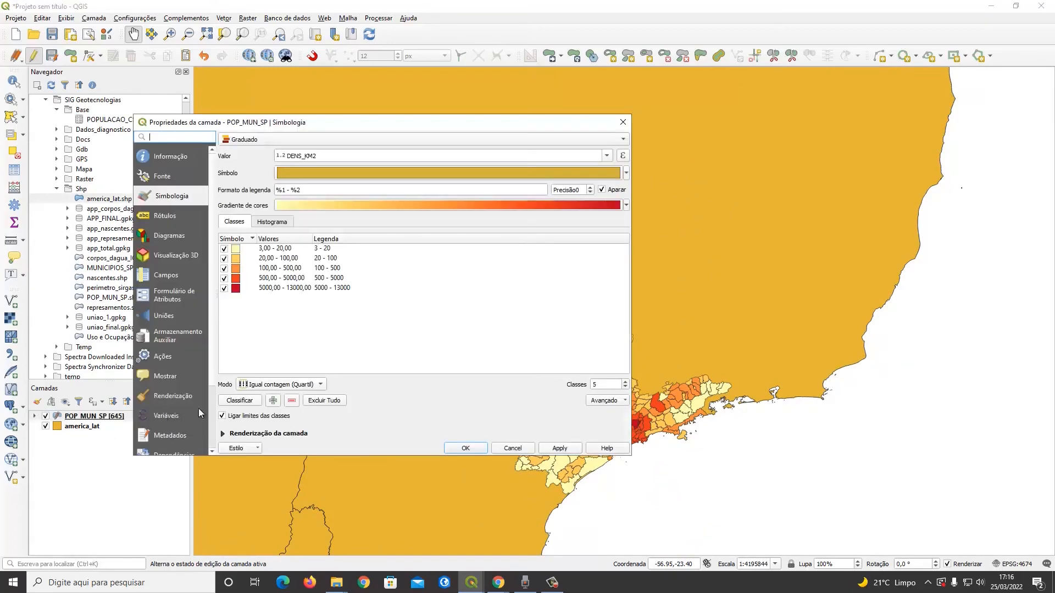
pyautogui.click(622, 122)
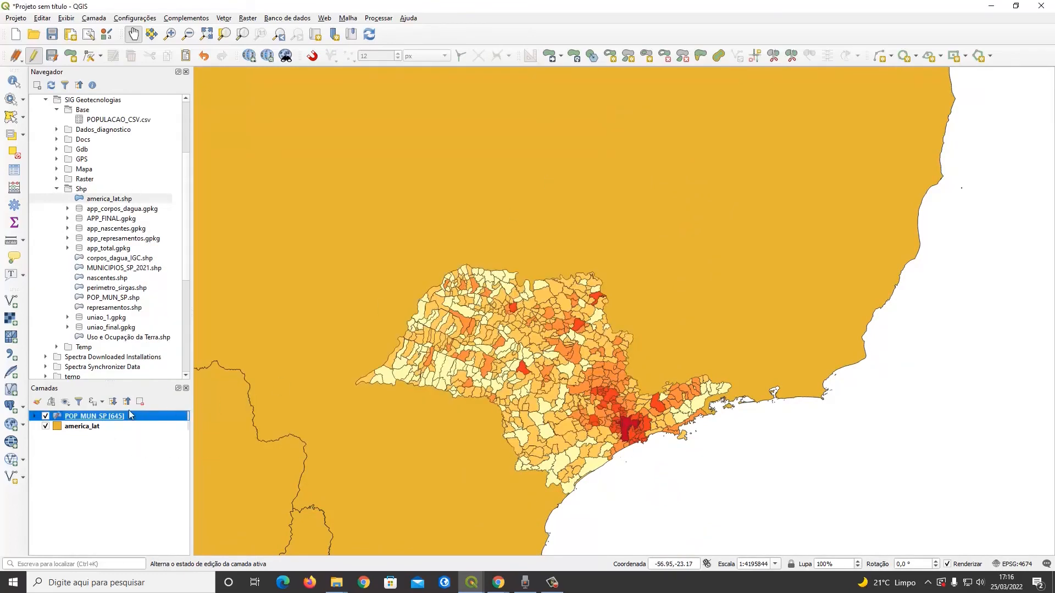
# Change the simple fill color of the america_lat layer to light grey
pyautogui.click(81, 426)
pyautogui.rightClick(81, 427)
pyautogui.click(115, 419)
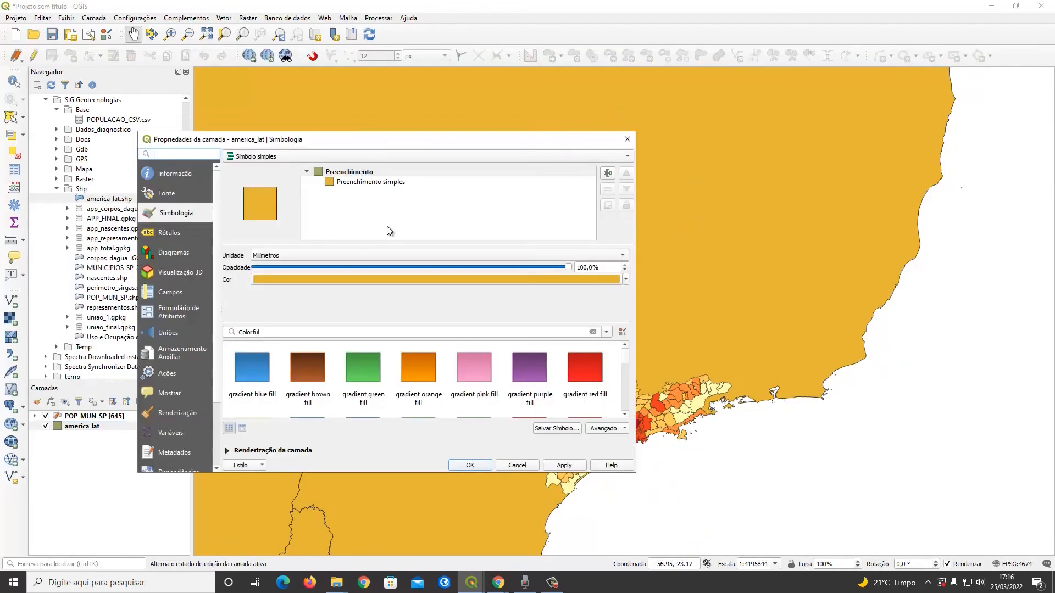
pyautogui.click(373, 182)
pyautogui.click(565, 276)
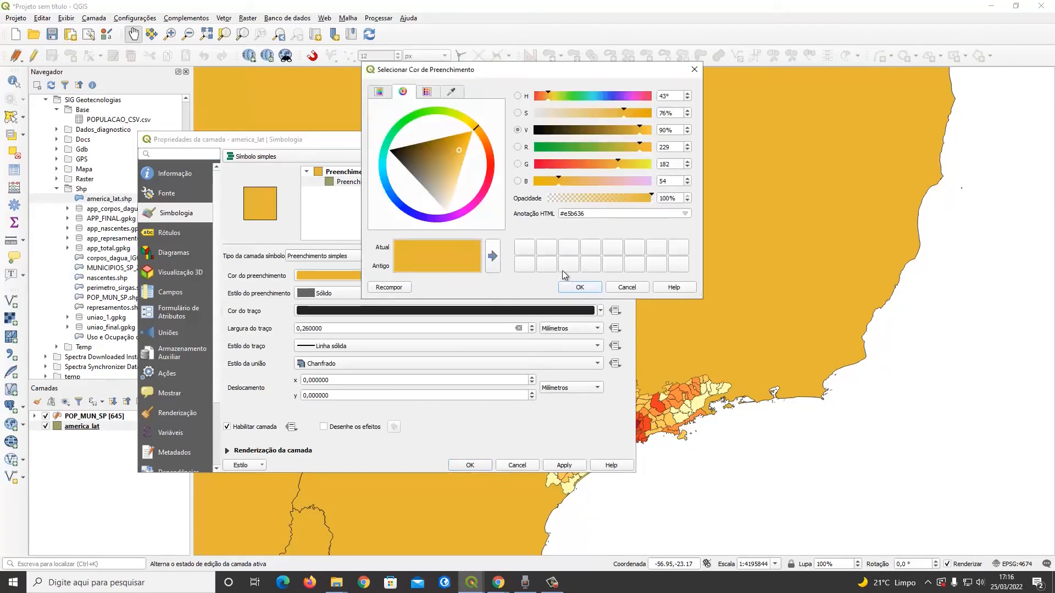
pyautogui.moveTo(458, 170); pyautogui.dragTo(436, 201)
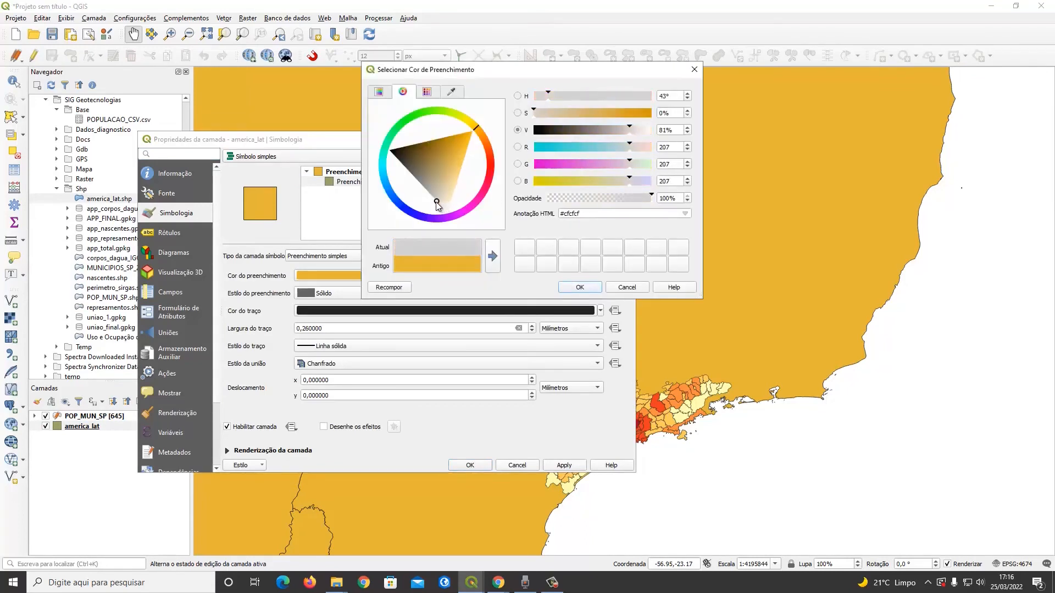
pyautogui.click(581, 287)
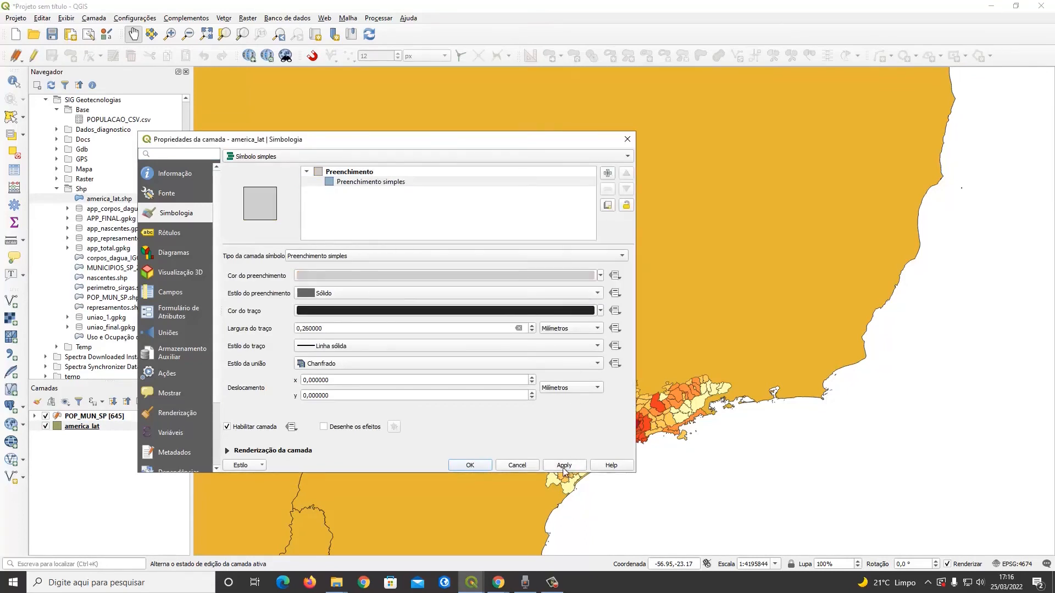
pyautogui.click(565, 466)
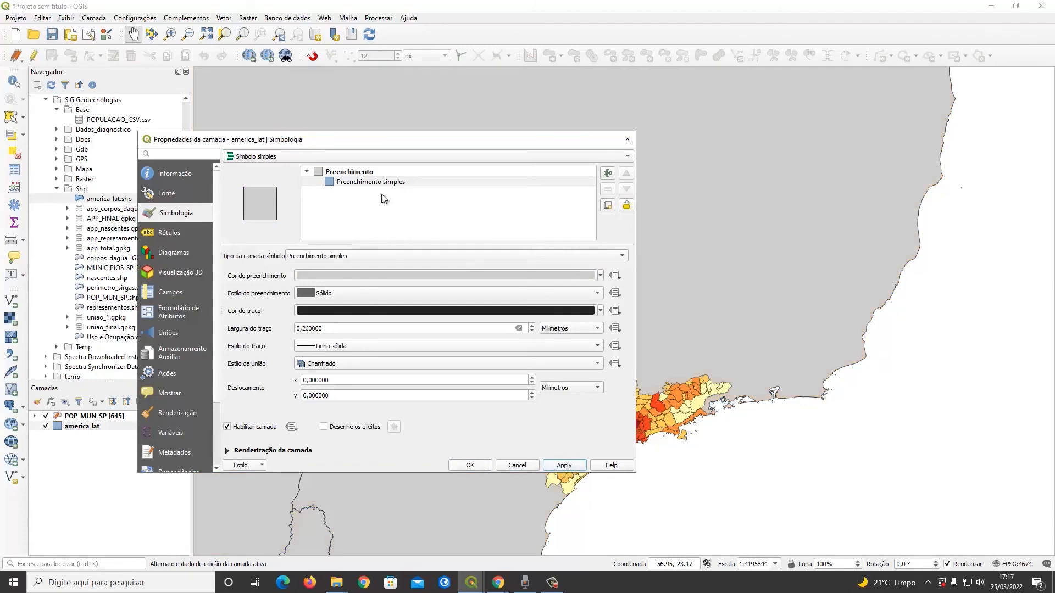
pyautogui.click(365, 275)
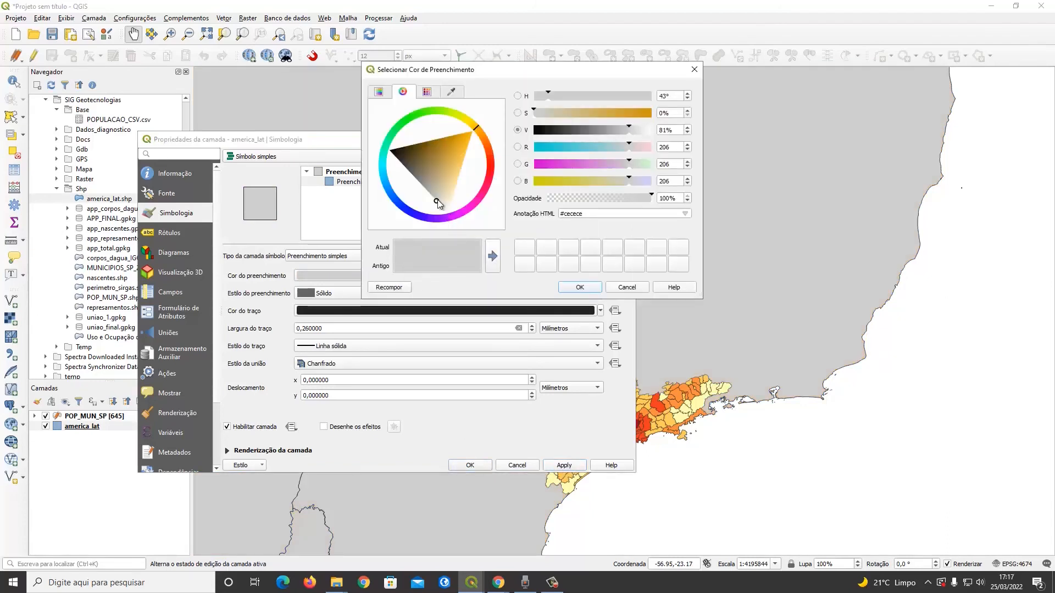
pyautogui.click(579, 287)
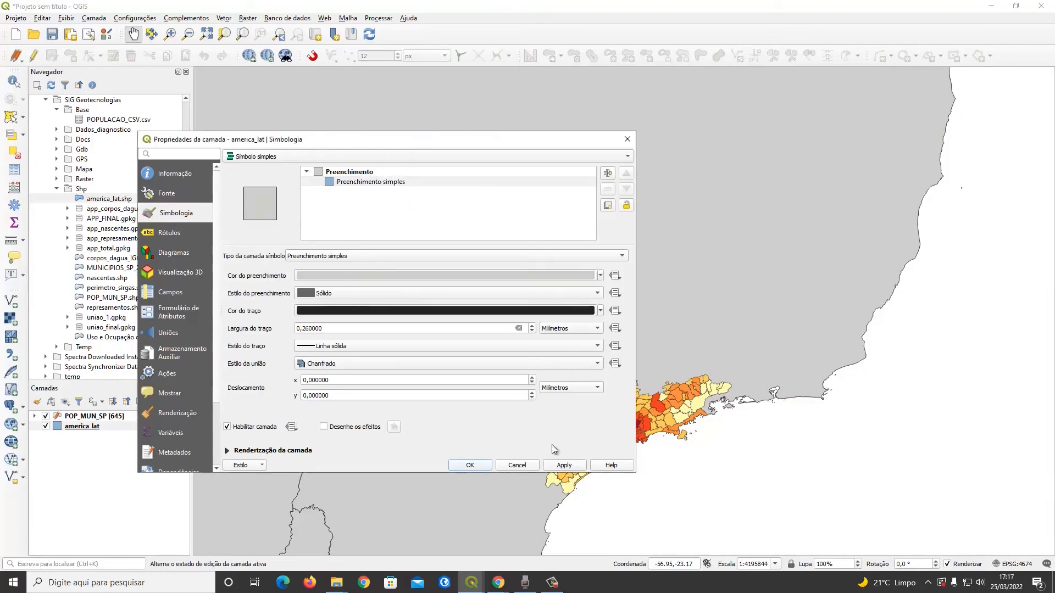
pyautogui.click(470, 465)
pyautogui.moveTo(403, 304); pyautogui.dragTo(386, 273)
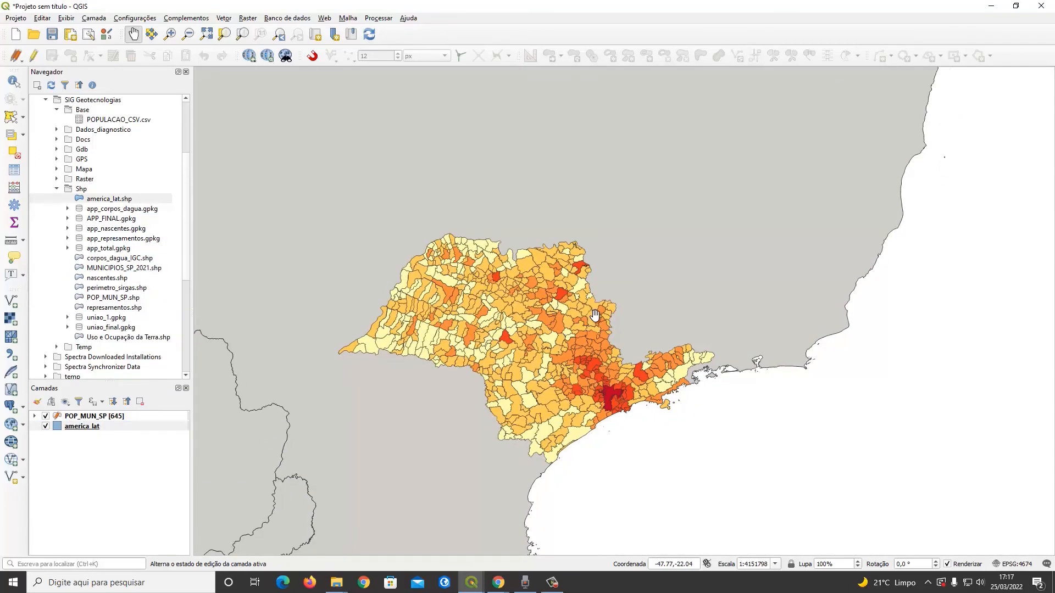
pyautogui.moveTo(595, 315); pyautogui.dragTo(568, 295)
pyautogui.click(71, 36)
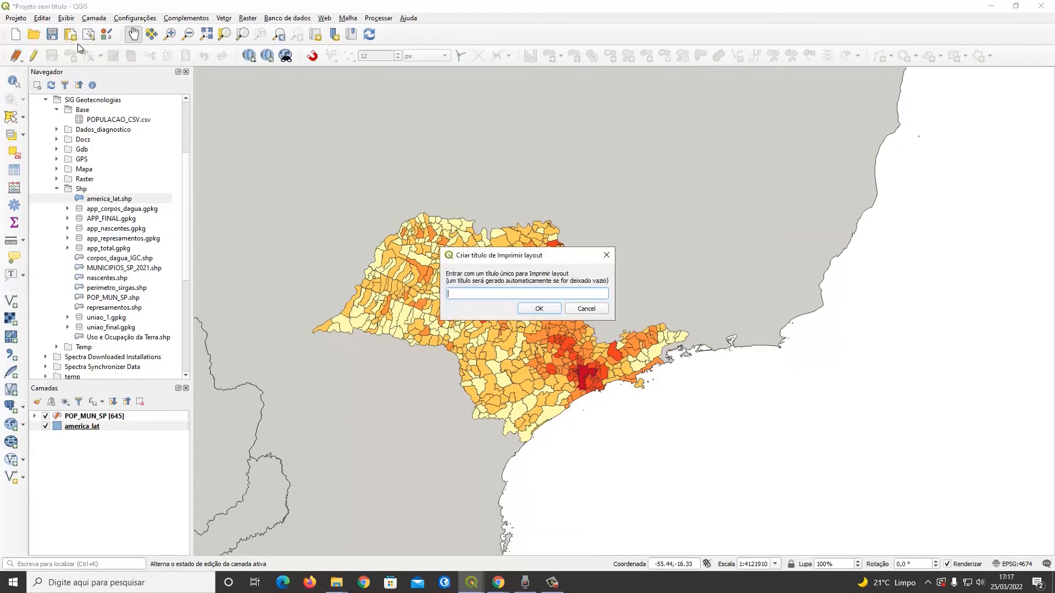
pyautogui.moveTo(556, 262); pyautogui.dragTo(519, 202)
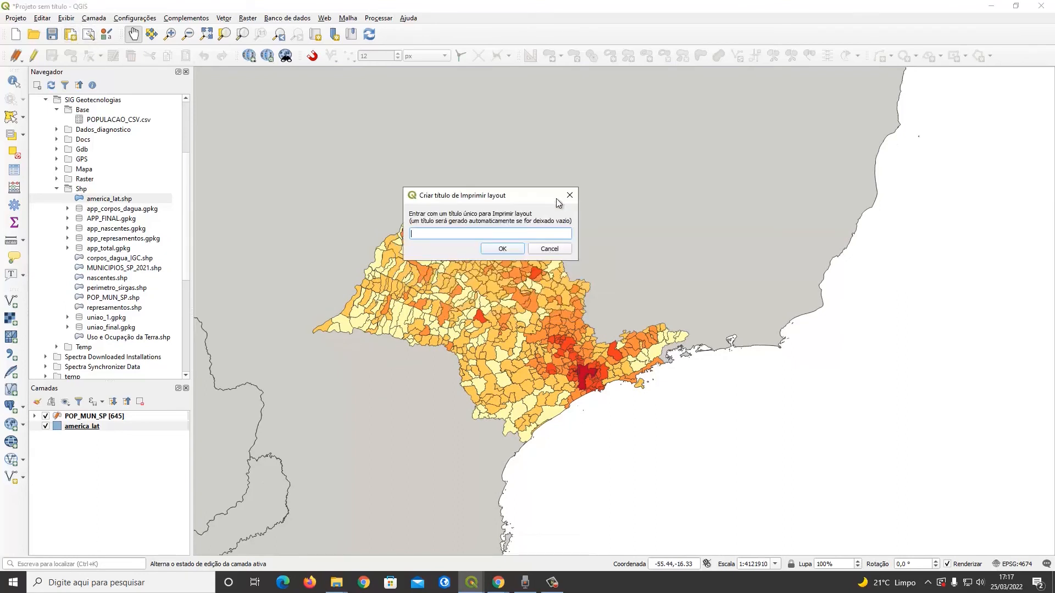
pyautogui.click(569, 195)
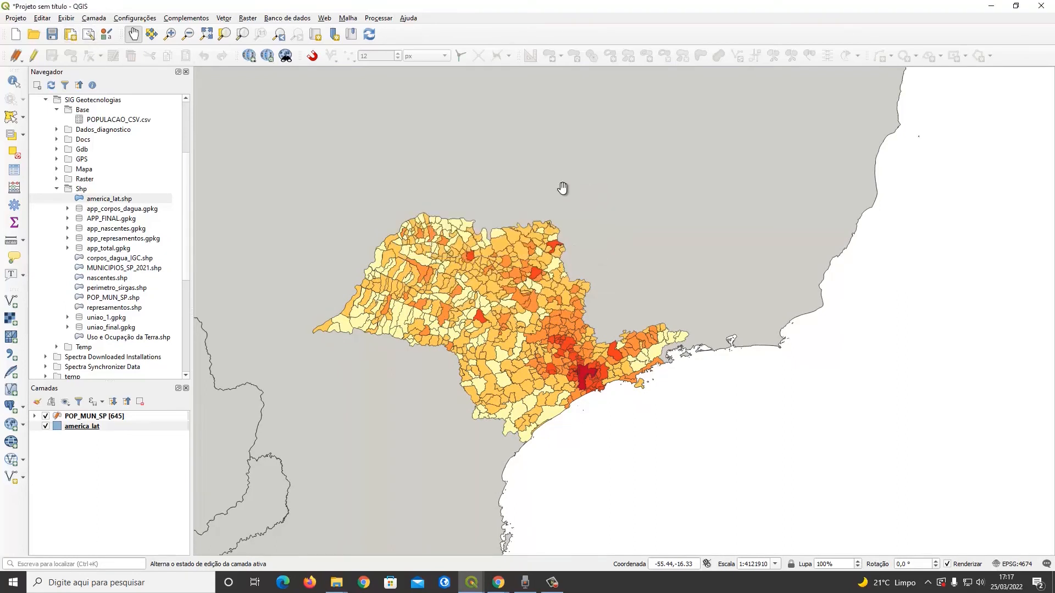
# Center São Paulo state in the map view and create a print layout titled mapa_aula10
pyautogui.moveTo(508, 222); pyautogui.dragTo(507, 292)
pyautogui.scroll(-1, 531, 235)
pyautogui.scroll(1, 530, 264)
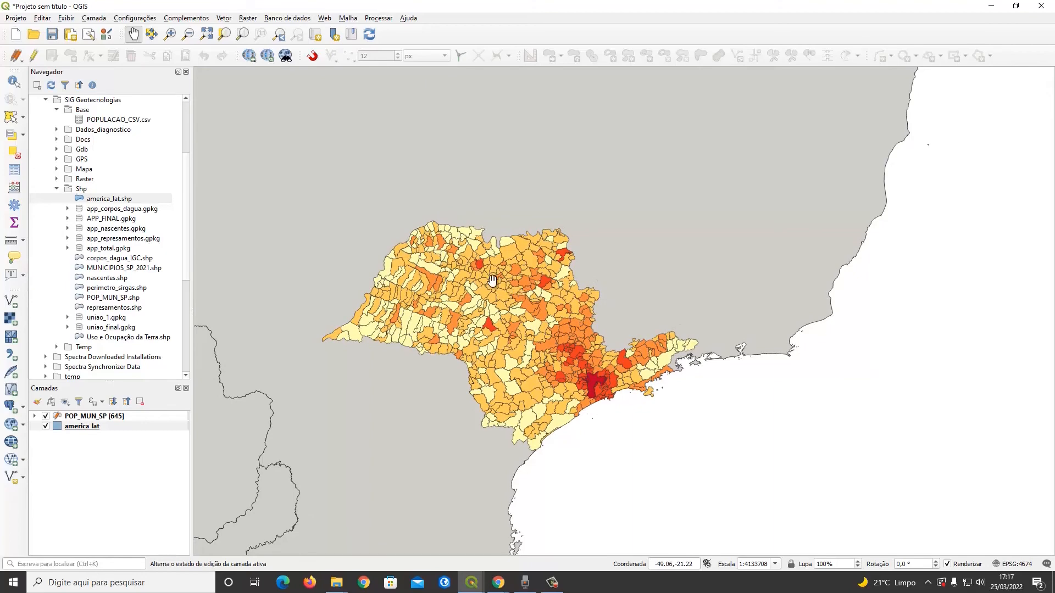
pyautogui.hotkey('ctrl', 'p')
pyautogui.write('AMA')
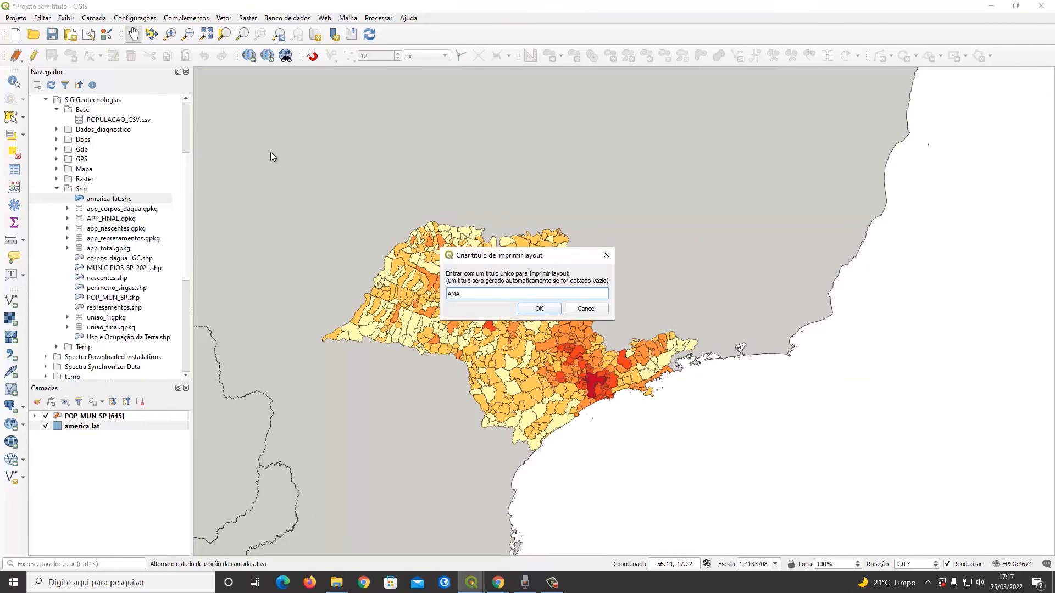
pyautogui.write('_aula10')
pyautogui.press('Return')
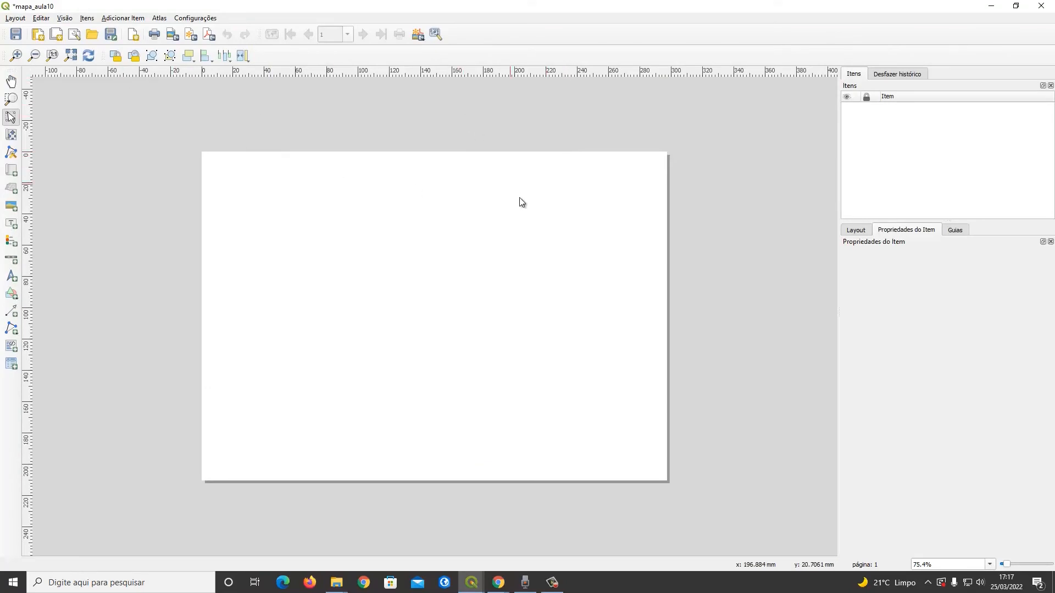
# Place a vertical guide 7 mm from the page's left edge and a horizontal guide 7 mm from its top edge
pyautogui.scroll(3, 186, 157)
pyautogui.moveTo(26, 135); pyautogui.dragTo(220, 122)
pyautogui.scroll(1, 222, 110)
pyautogui.scroll(1, 155, 146)
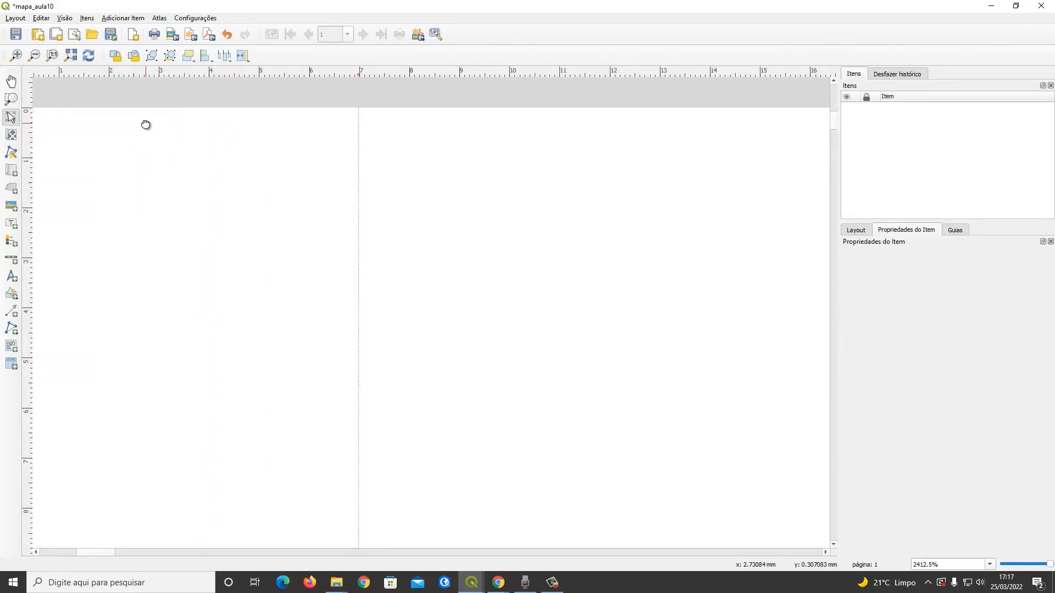
pyautogui.moveTo(146, 124); pyautogui.dragTo(220, 130)
pyautogui.moveTo(352, 158); pyautogui.dragTo(30, 465)
pyautogui.scroll(-5, 571, 285)
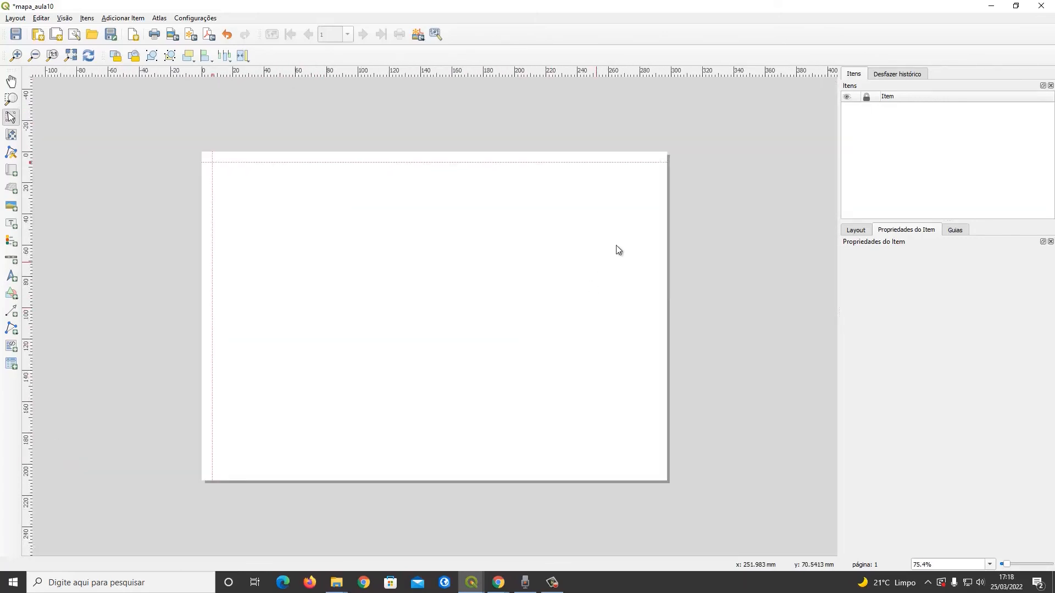
# Place a vertical guide at about 290 mm, near the page's right edge
pyautogui.scroll(2, 617, 249)
pyautogui.scroll(2, 614, 153)
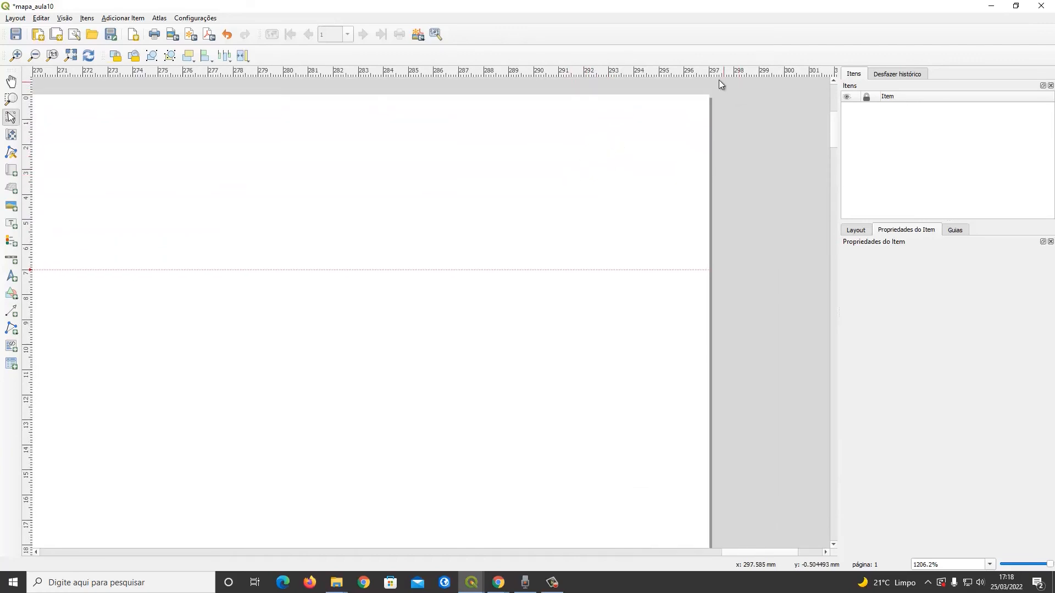
pyautogui.moveTo(27, 201); pyautogui.dragTo(536, 134)
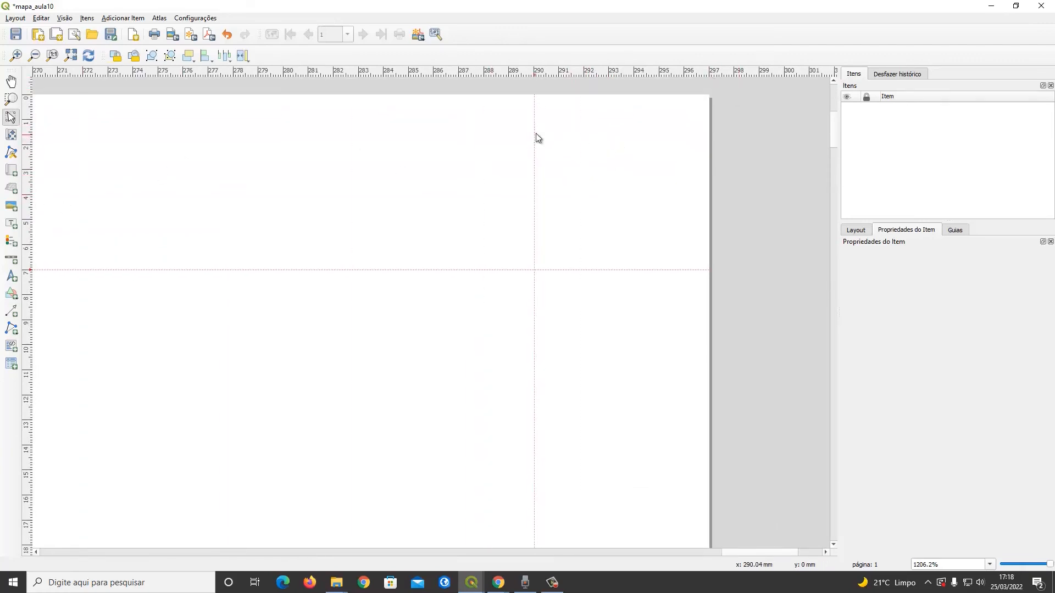
pyautogui.scroll(-4, 334, 238)
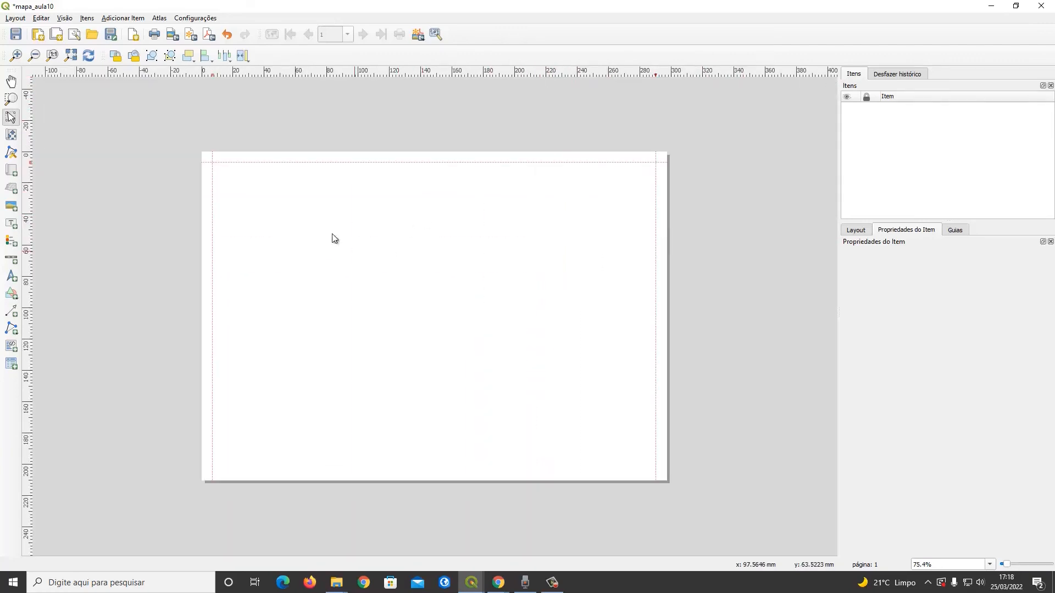
# Place a horizontal guide at about 203 mm near the page's bottom edge and remove the stray guide above it
pyautogui.scroll(4, 146, 483)
pyautogui.moveTo(27, 427)
pyautogui.mouseDown()
pyautogui.moveTo(79, 424)
pyautogui.moveTo(30, 423)
pyautogui.mouseUp()
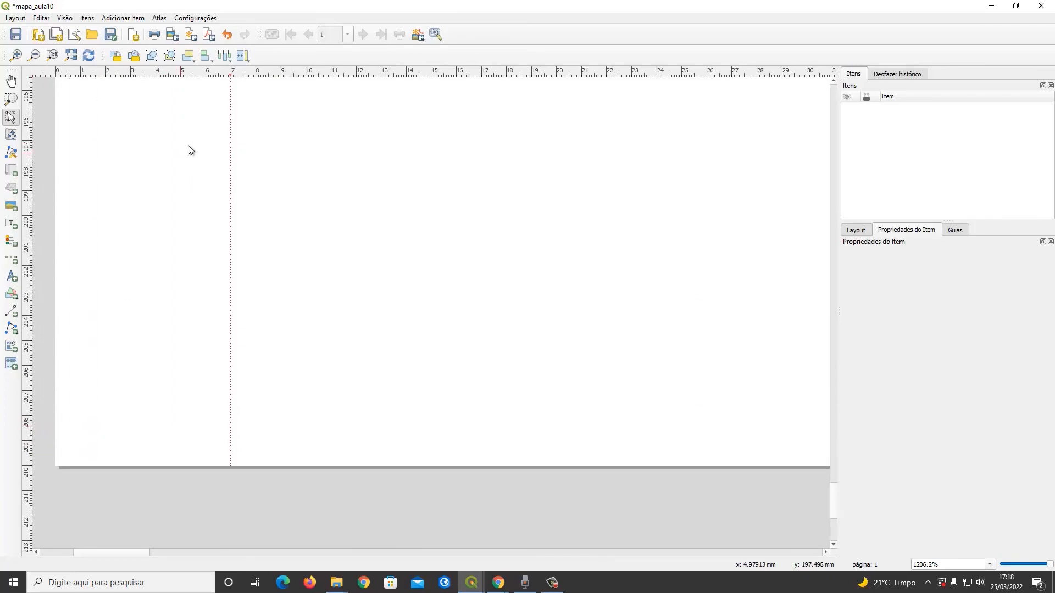
pyautogui.moveTo(256, 72); pyautogui.dragTo(66, 292)
pyautogui.scroll(-4, 489, 252)
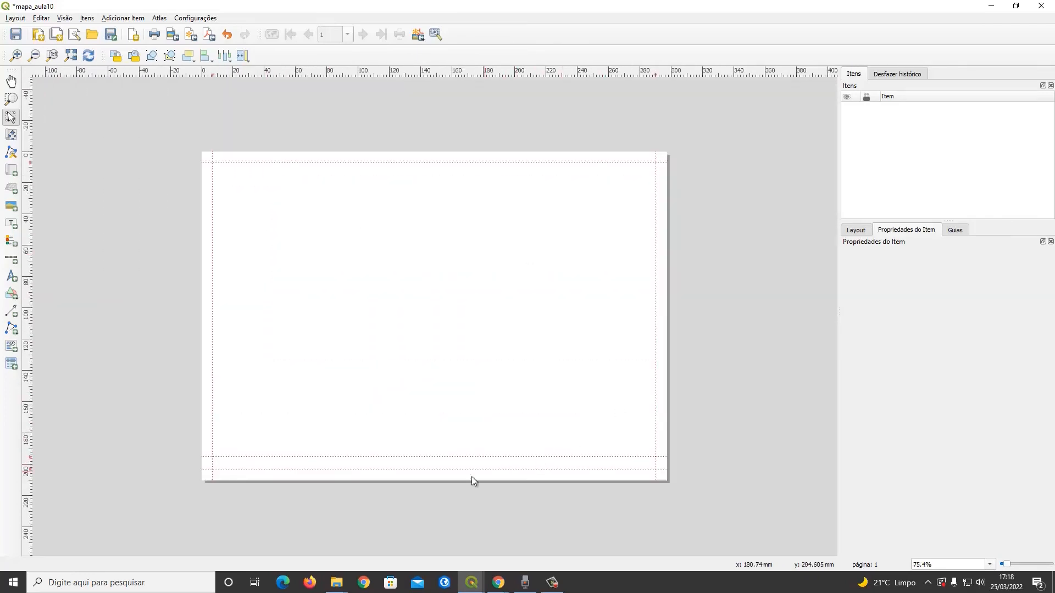
pyautogui.scroll(-1, 471, 477)
pyautogui.scroll(2, 207, 496)
pyautogui.moveTo(27, 457); pyautogui.dragTo(25, 508)
pyautogui.scroll(-1, 269, 409)
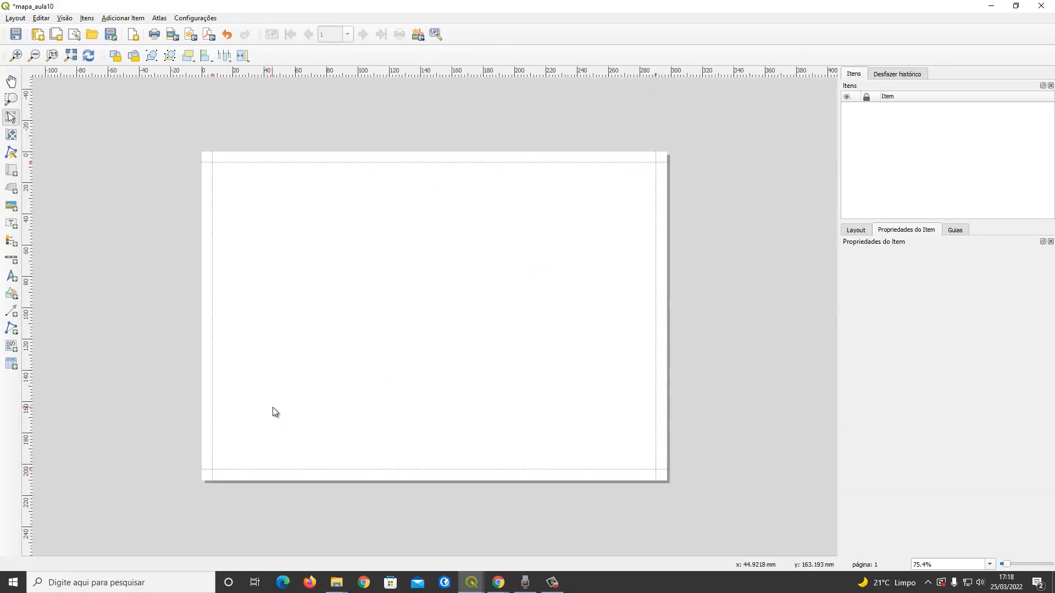
pyautogui.click(11, 188)
pyautogui.moveTo(215, 165); pyautogui.dragTo(658, 471)
pyautogui.click(11, 170)
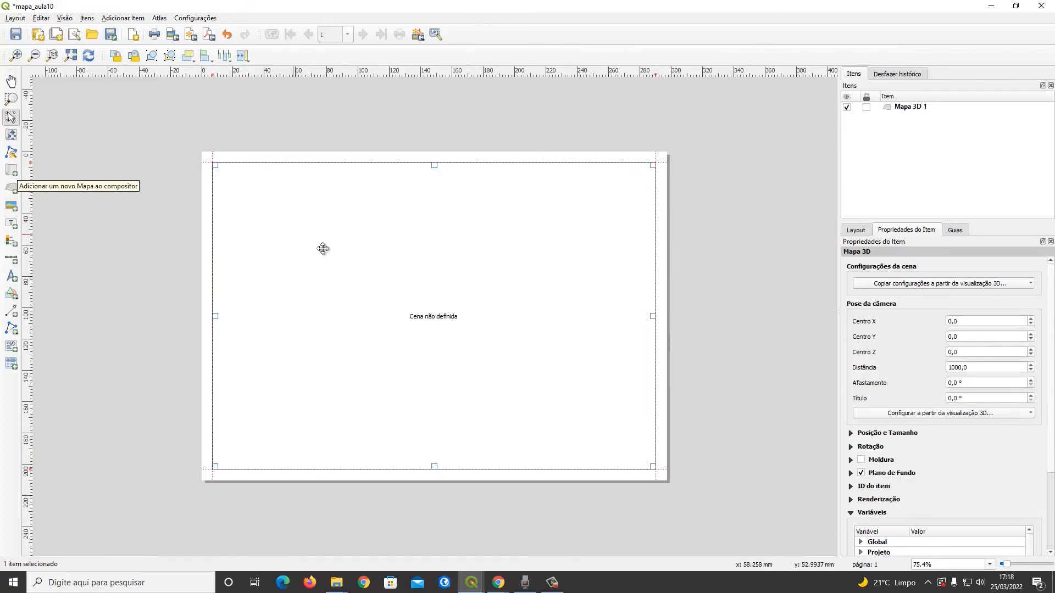
pyautogui.hotkey('ctrl', 'z')
# Add a map about 283 by 196 mm inside the guides and match its extent to the main canvas zoomed to POP_MUN_SP
pyautogui.moveTo(215, 169); pyautogui.dragTo(657, 468)
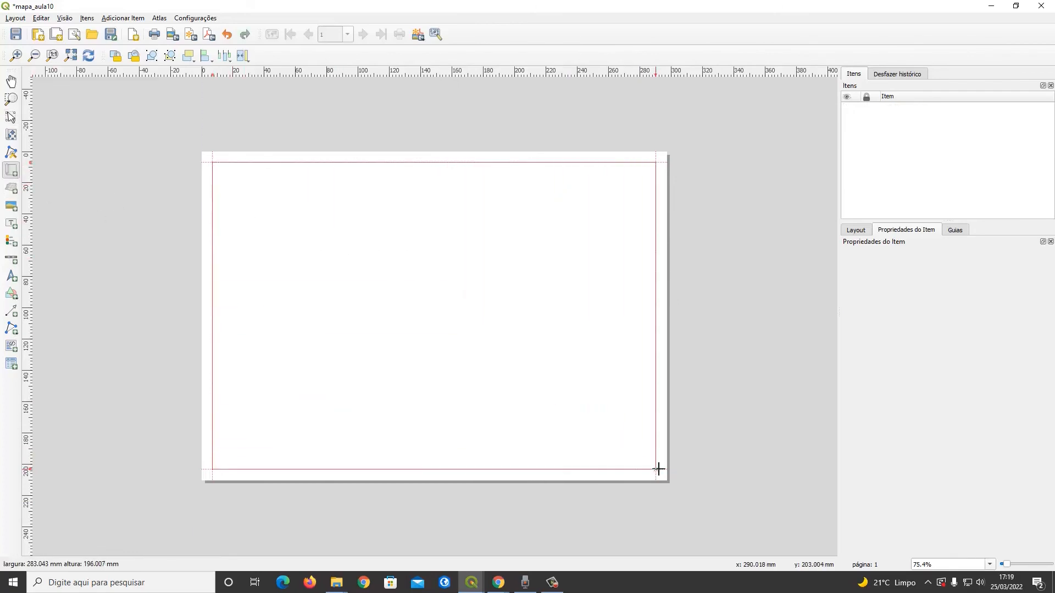
pyautogui.moveTo(471, 582)
pyautogui.click(409, 534)
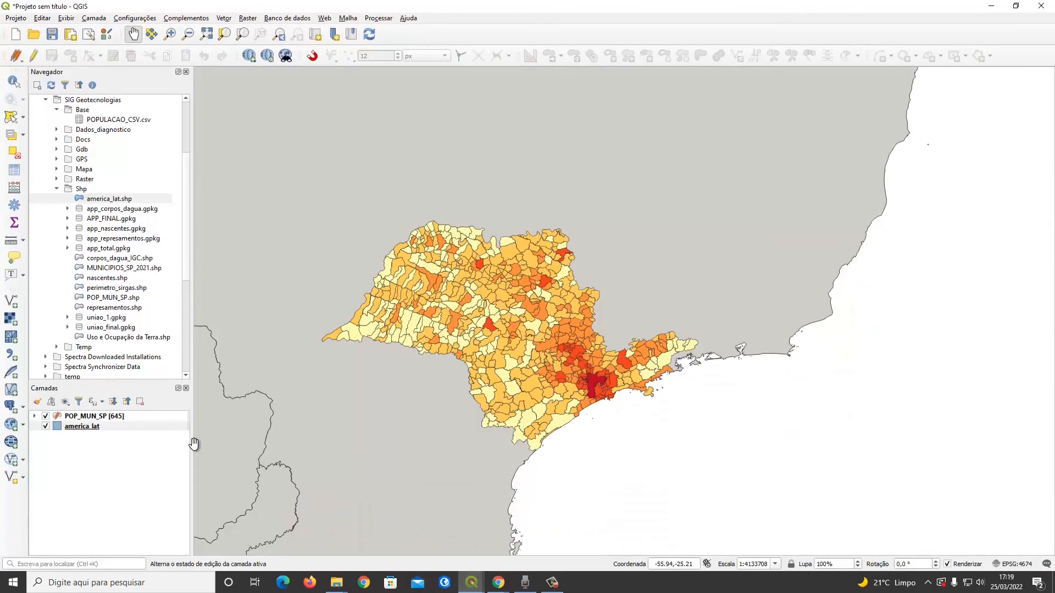
pyautogui.rightClick(91, 416)
pyautogui.click(148, 180)
pyautogui.hotkey('alt', 'Tab')
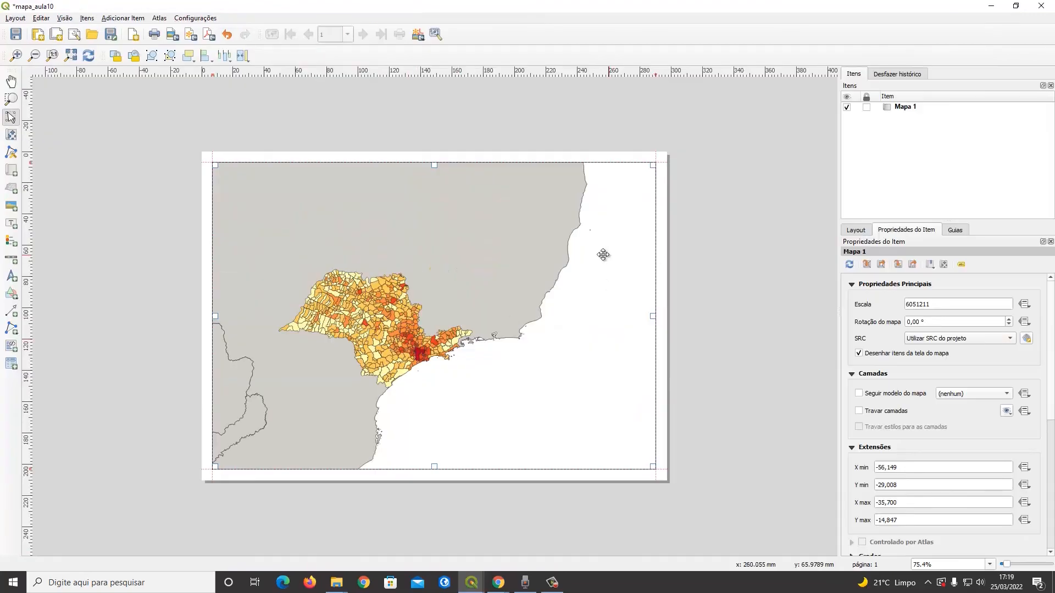
pyautogui.rightClick(566, 313)
pyautogui.click(605, 415)
pyautogui.click(849, 265)
pyautogui.click(867, 265)
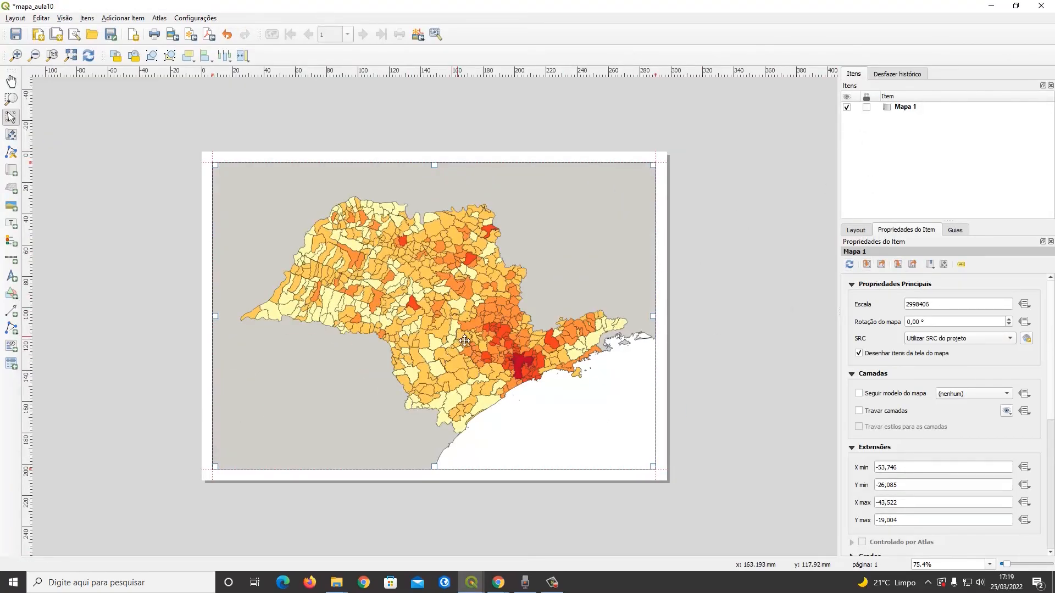
# Set the map item's background color to light blue #b4e9f8
pyautogui.scroll(-1, 845, 473)
pyautogui.scroll(-5, 857, 467)
pyautogui.click(853, 391)
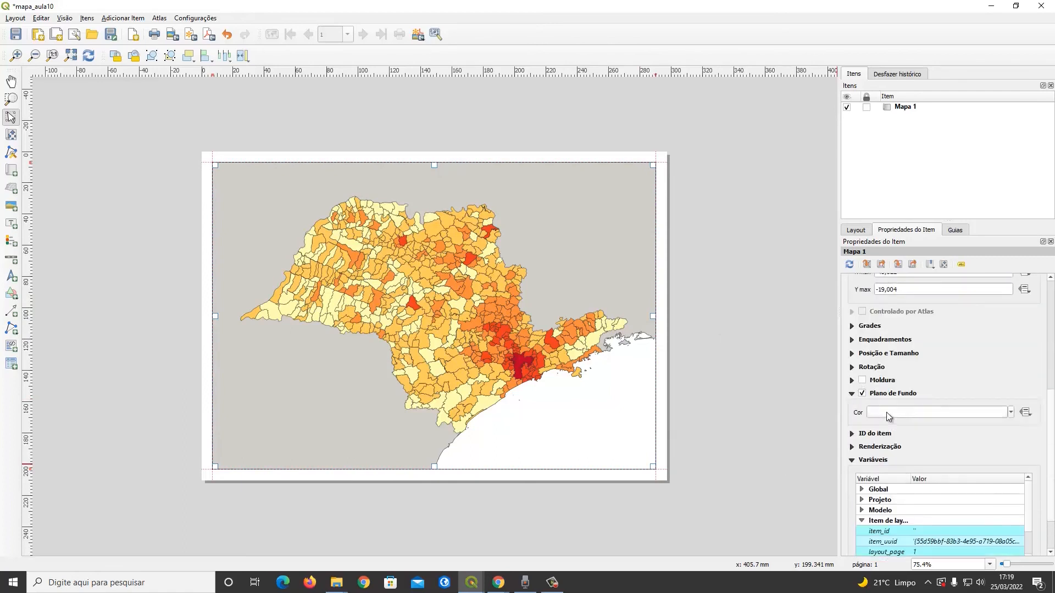
pyautogui.click(886, 412)
pyautogui.click(895, 340)
pyautogui.click(896, 348)
pyautogui.click(934, 332)
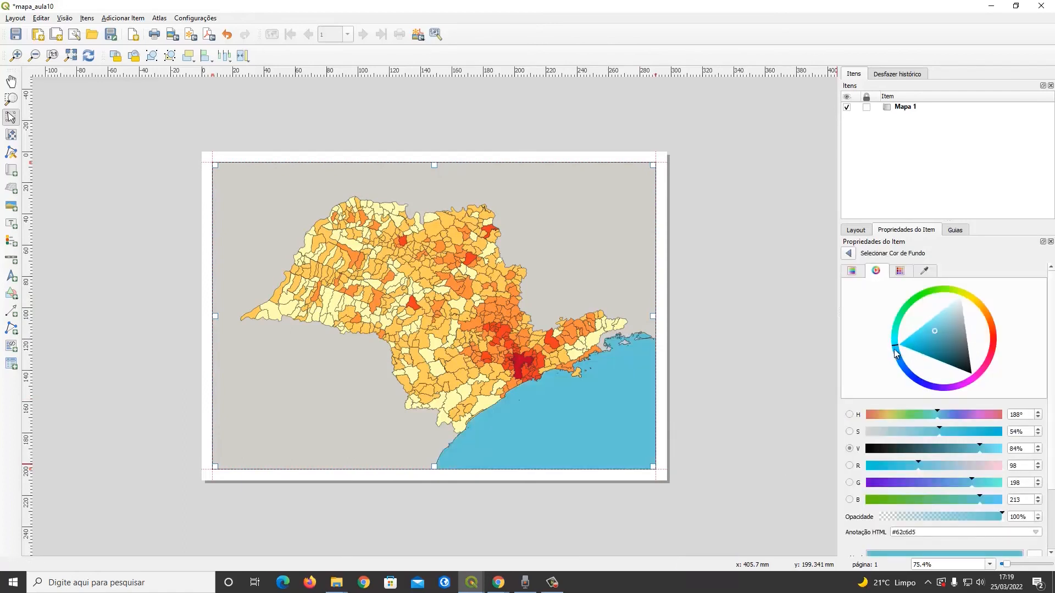
pyautogui.click(901, 354)
pyautogui.moveTo(935, 329); pyautogui.dragTo(949, 313)
pyautogui.click(895, 355)
pyautogui.moveTo(895, 355); pyautogui.dragTo(895, 350)
pyautogui.moveTo(949, 313); pyautogui.dragTo(942, 311)
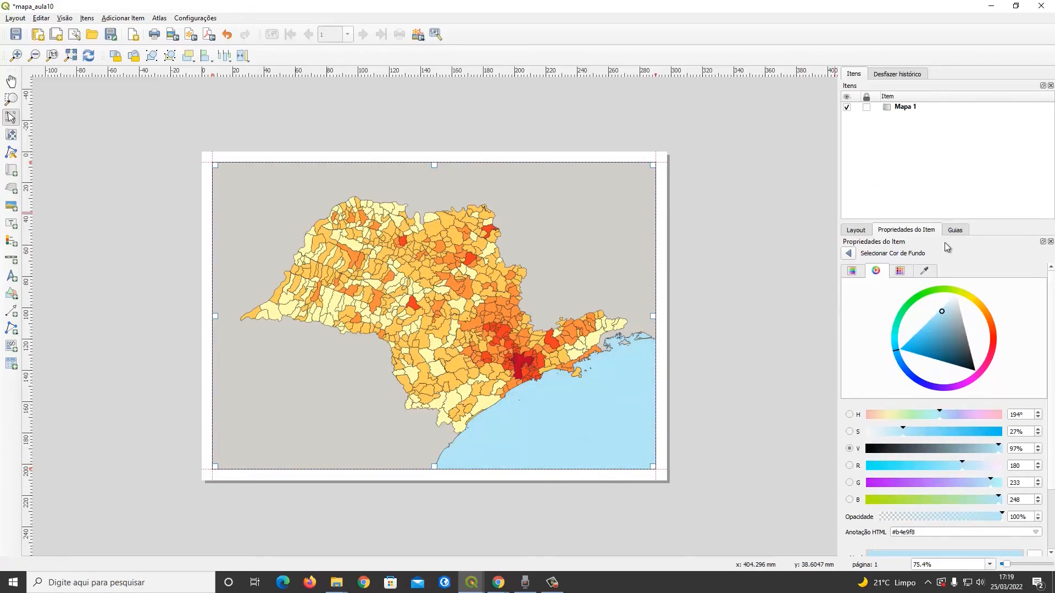
pyautogui.click(853, 138)
# Add a grid to Mapa 1 with X and Y intervals of 3 map units and the type Apenas molduras e anotações
pyautogui.click(632, 217)
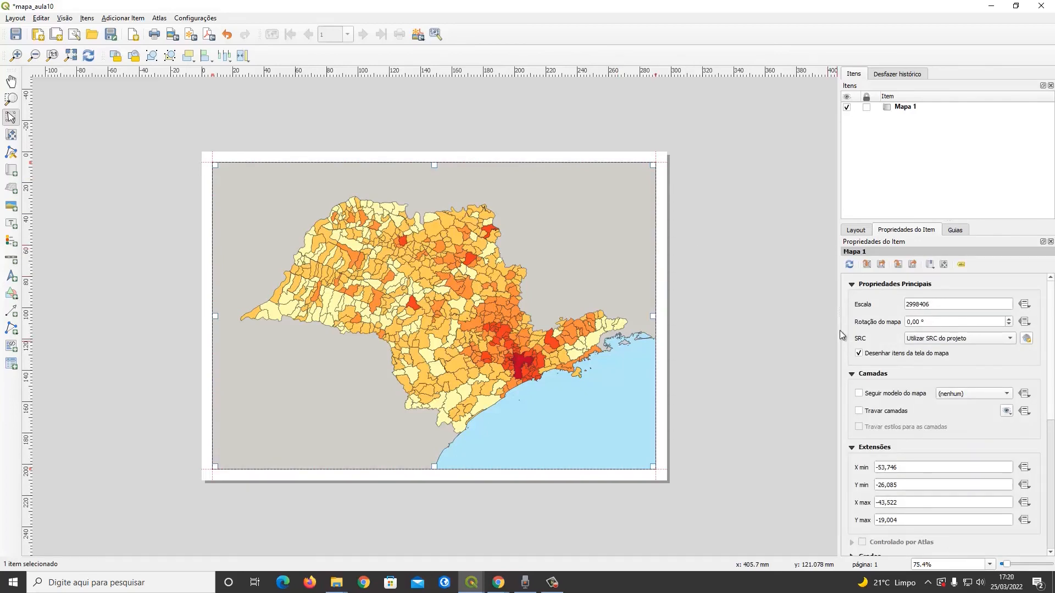
pyautogui.scroll(-6, 847, 391)
pyautogui.click(852, 360)
pyautogui.click(876, 377)
pyautogui.click(934, 434)
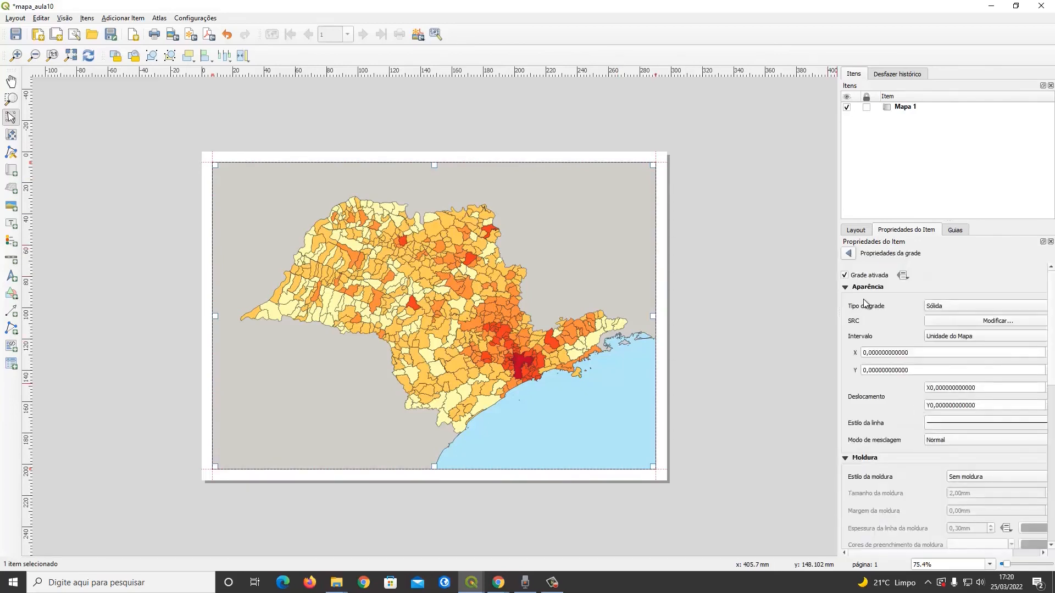
pyautogui.doubleClick(900, 352)
pyautogui.write('3')
pyautogui.press('Tab')
pyautogui.write('3')
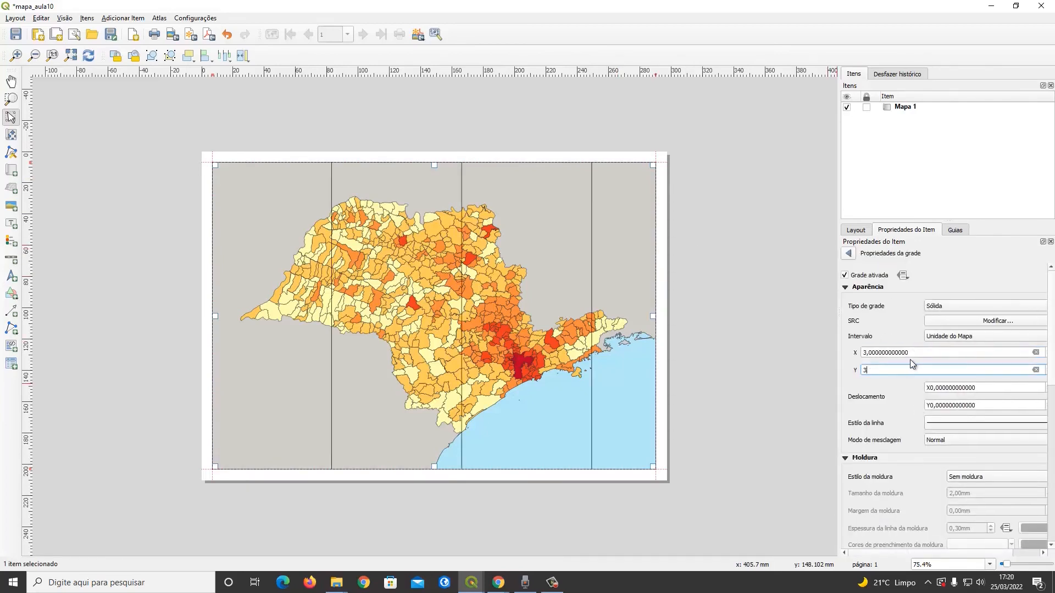
pyautogui.click(941, 307)
pyautogui.click(954, 341)
pyautogui.moveTo(839, 380); pyautogui.dragTo(767, 377)
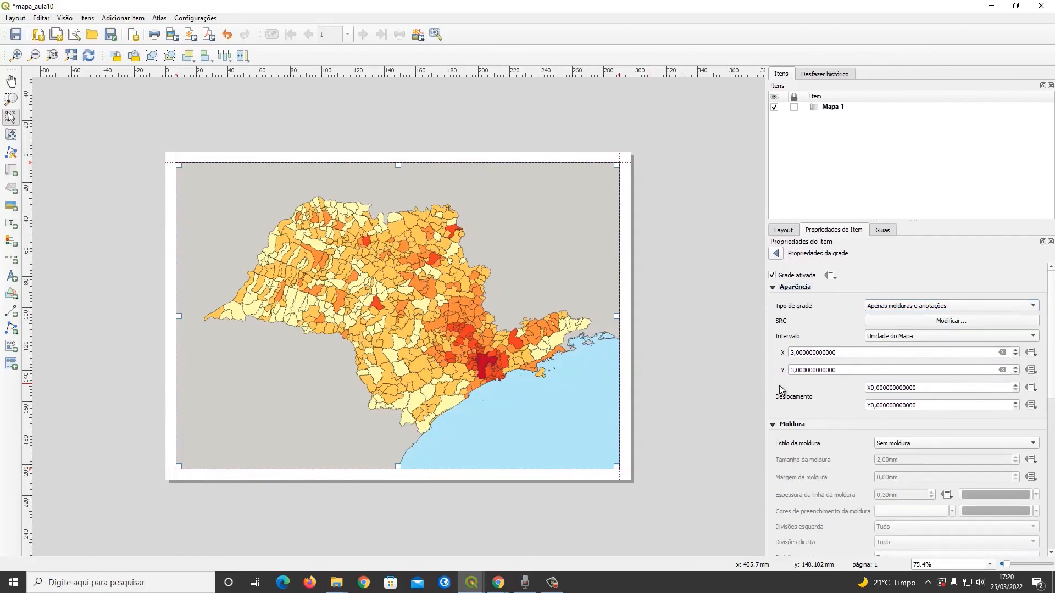
pyautogui.scroll(-3, 779, 385)
pyautogui.click(956, 342)
pyautogui.click(907, 412)
# Enable the frame (Moldura) around the Mapa 1 item
pyautogui.click(613, 375)
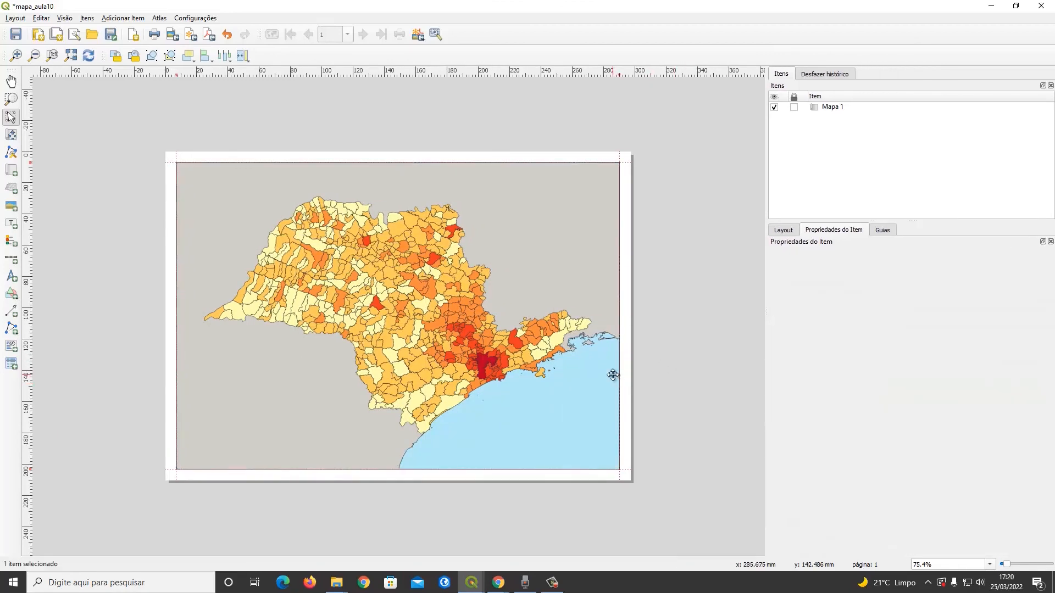
pyautogui.scroll(-5, 782, 400)
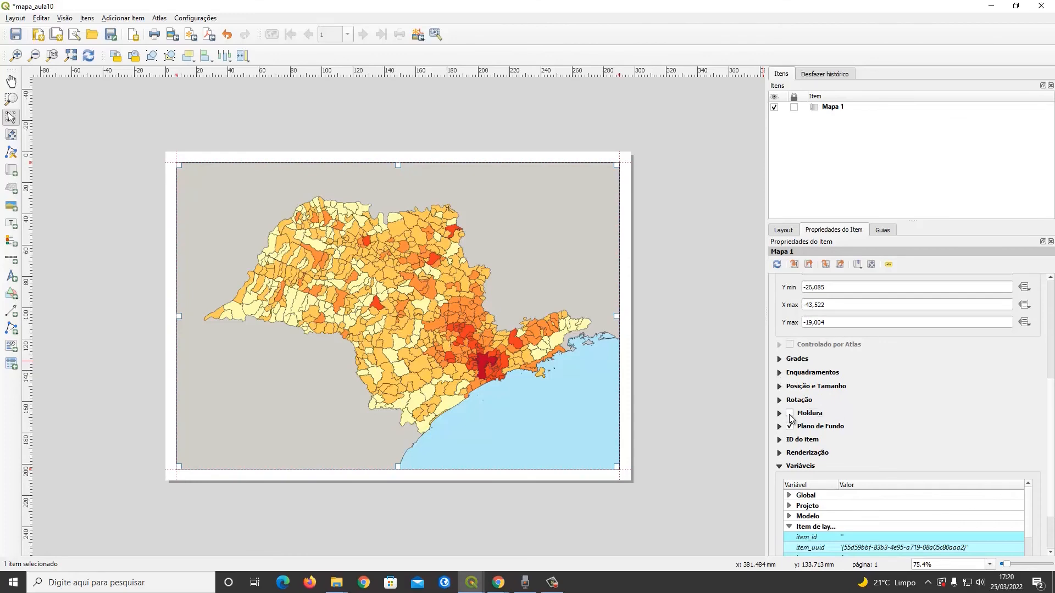
pyautogui.click(790, 414)
pyautogui.scroll(-3, 879, 418)
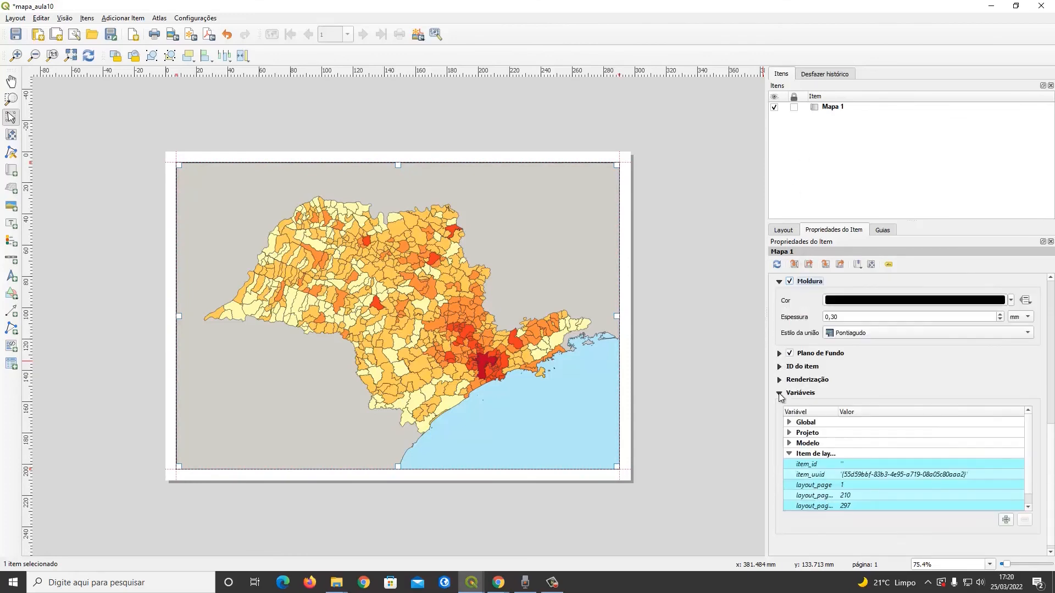
# Review the grid properties of Mapa 1, the layout's export settings and the map item's remaining properties
pyautogui.scroll(3, 879, 417)
pyautogui.click(796, 359)
pyautogui.click(926, 447)
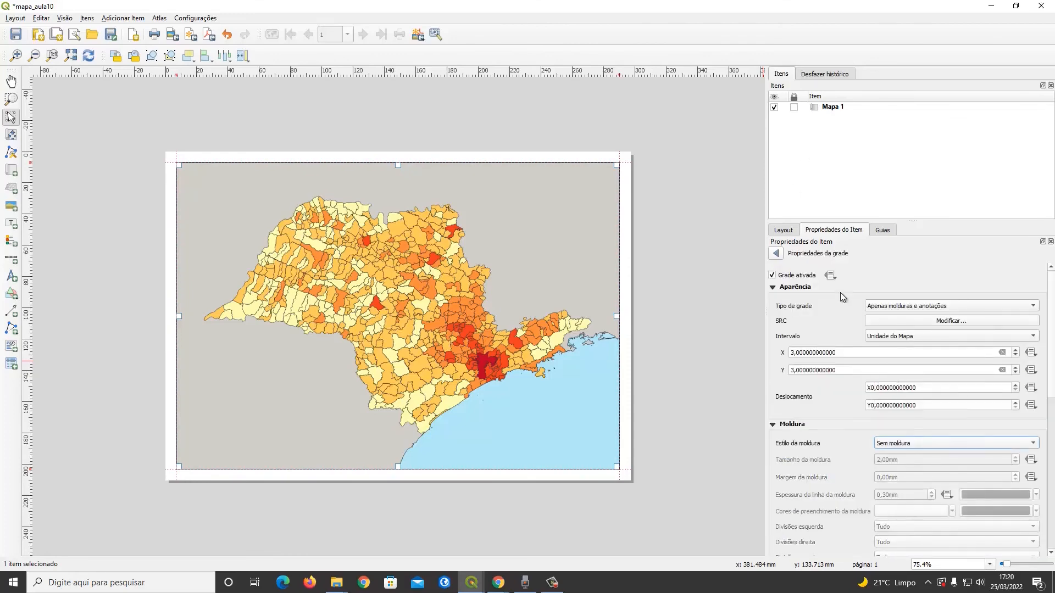
pyautogui.click(786, 231)
pyautogui.scroll(-3, 771, 348)
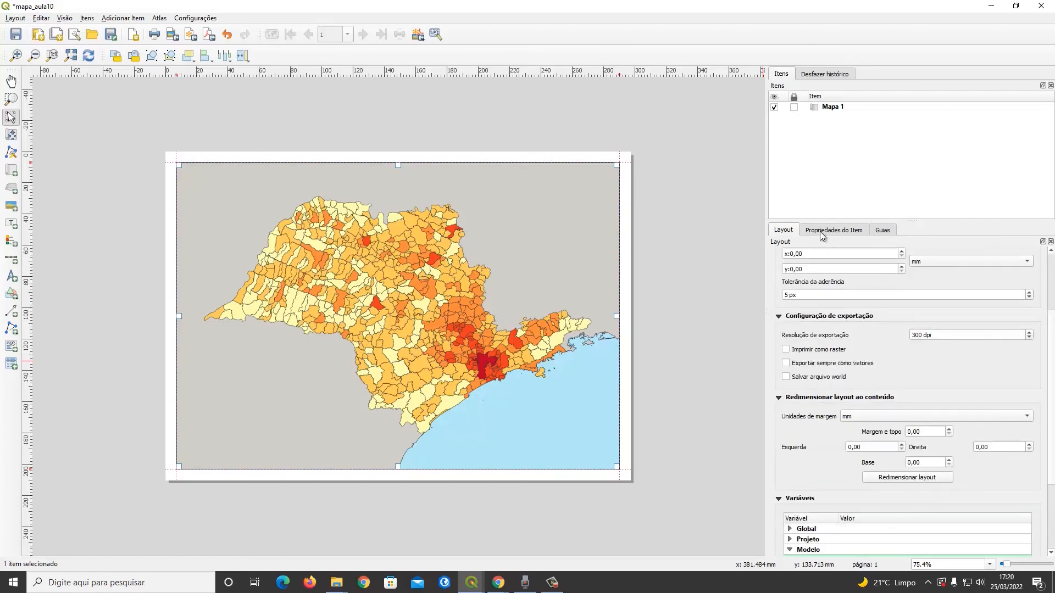
pyautogui.click(830, 231)
pyautogui.scroll(6, 773, 373)
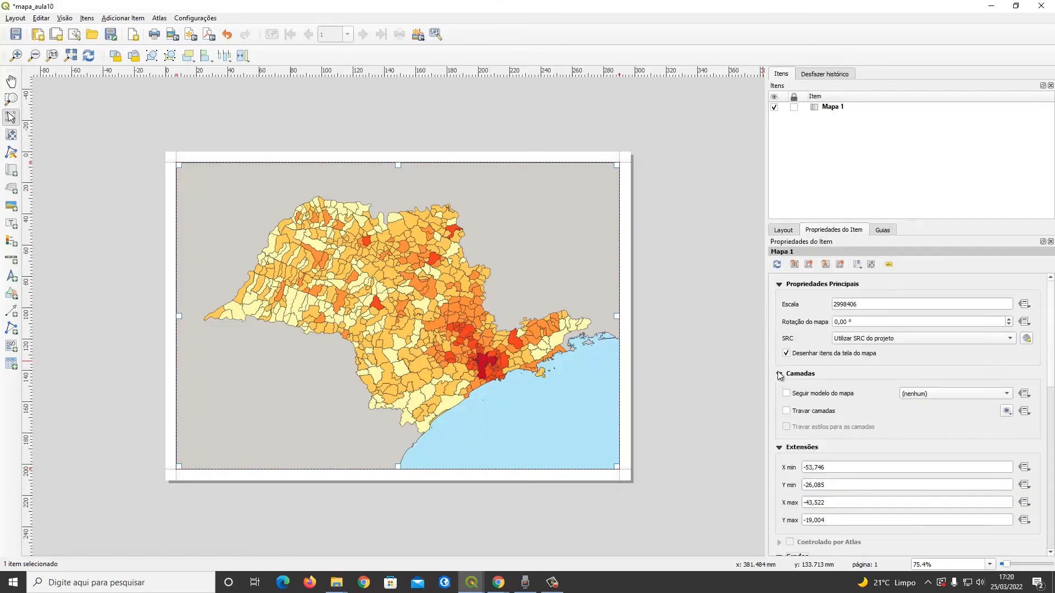
pyautogui.scroll(-4, 773, 387)
pyautogui.scroll(-5, 775, 387)
pyautogui.scroll(5, 773, 406)
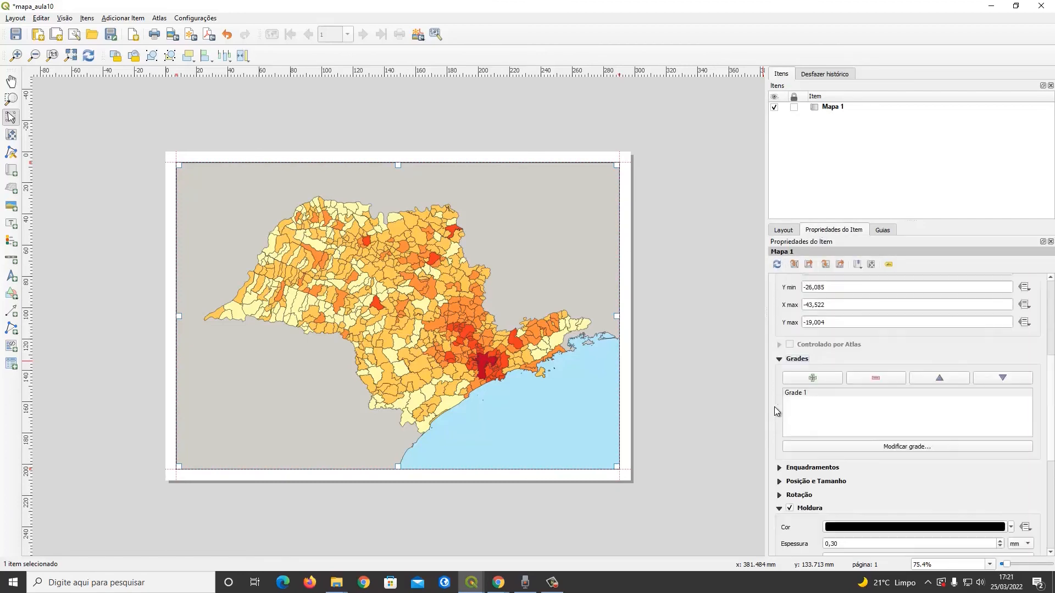
# Enable coordinate labels on the grid in Decimal com sufixo format and orient the left labels as Vertical ascendente
pyautogui.click(843, 439)
pyautogui.scroll(-8, 813, 423)
pyautogui.scroll(-1, 795, 420)
pyautogui.click(783, 369)
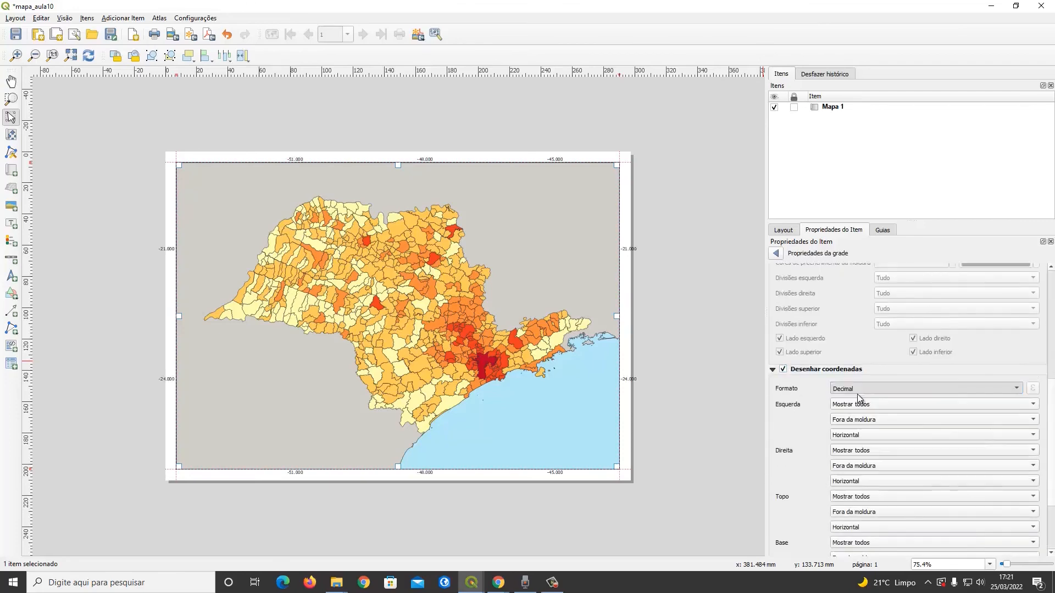
pyautogui.click(857, 390)
pyautogui.click(882, 418)
pyautogui.click(871, 435)
pyautogui.click(854, 447)
pyautogui.scroll(-1, 854, 440)
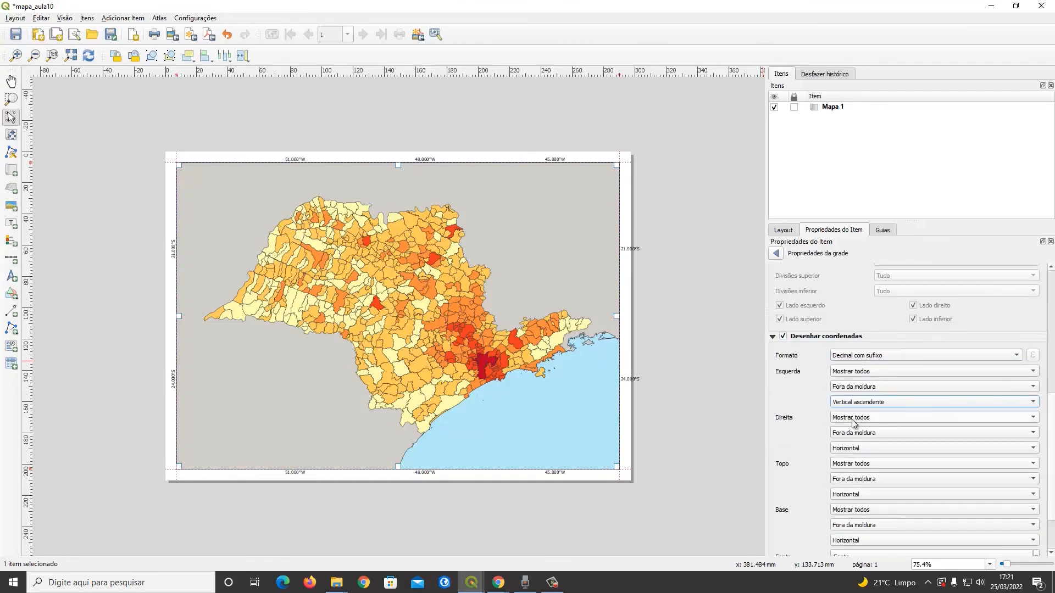
# Disable the grid coordinate labels on the map's right and bottom sides
pyautogui.click(853, 418)
pyautogui.click(850, 452)
pyautogui.scroll(-2, 802, 453)
pyautogui.click(847, 479)
pyautogui.scroll(2, 789, 400)
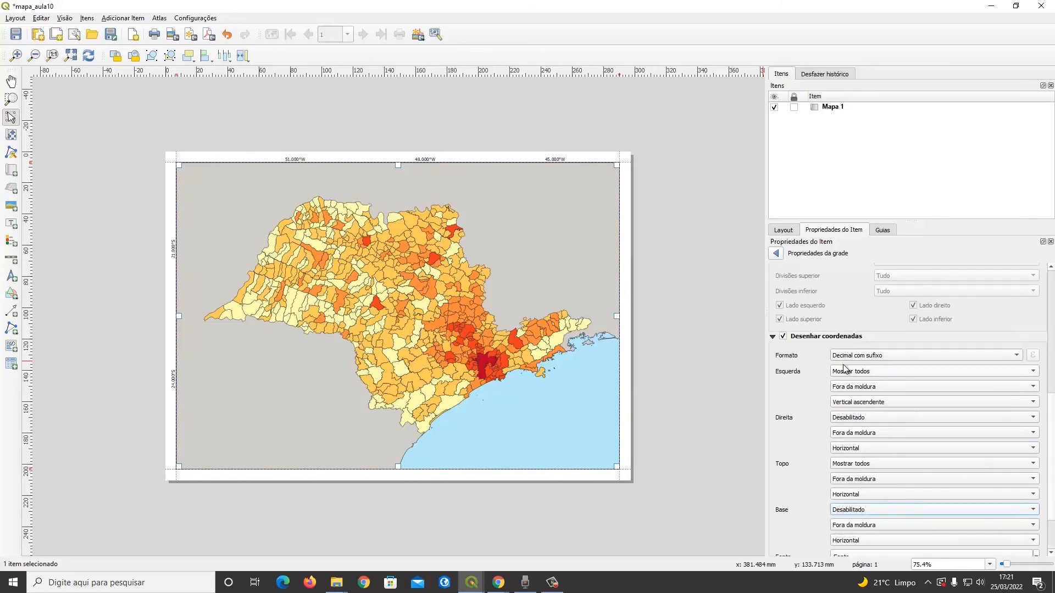
# Set the grid coordinate precision to 0 decimal places and return to the map's item properties
pyautogui.click(844, 359)
pyautogui.click(790, 399)
pyautogui.scroll(-2, 789, 400)
pyautogui.scroll(-3, 1029, 544)
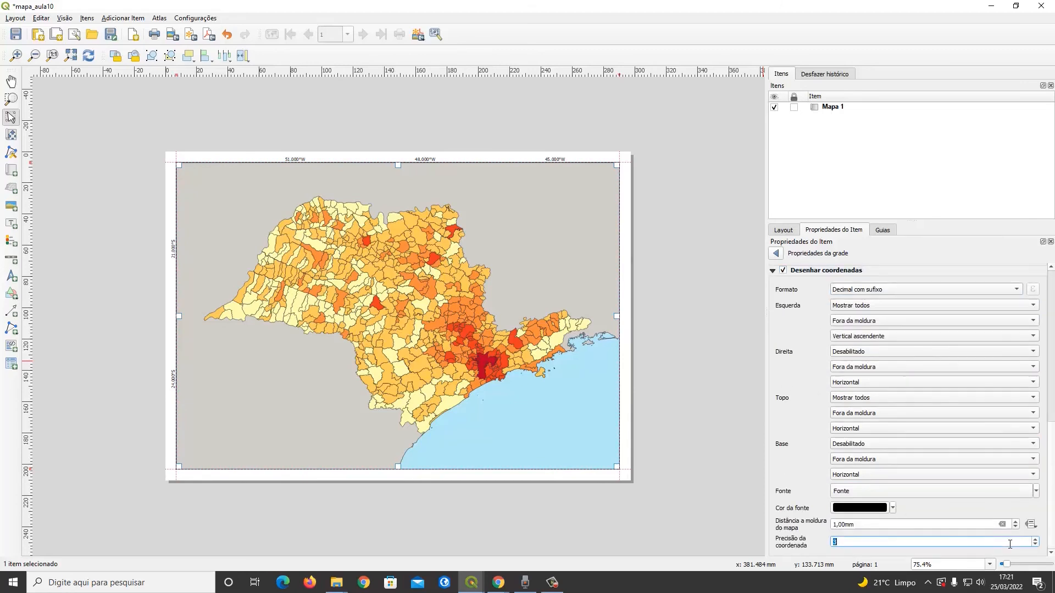
pyautogui.scroll(10, 1040, 415)
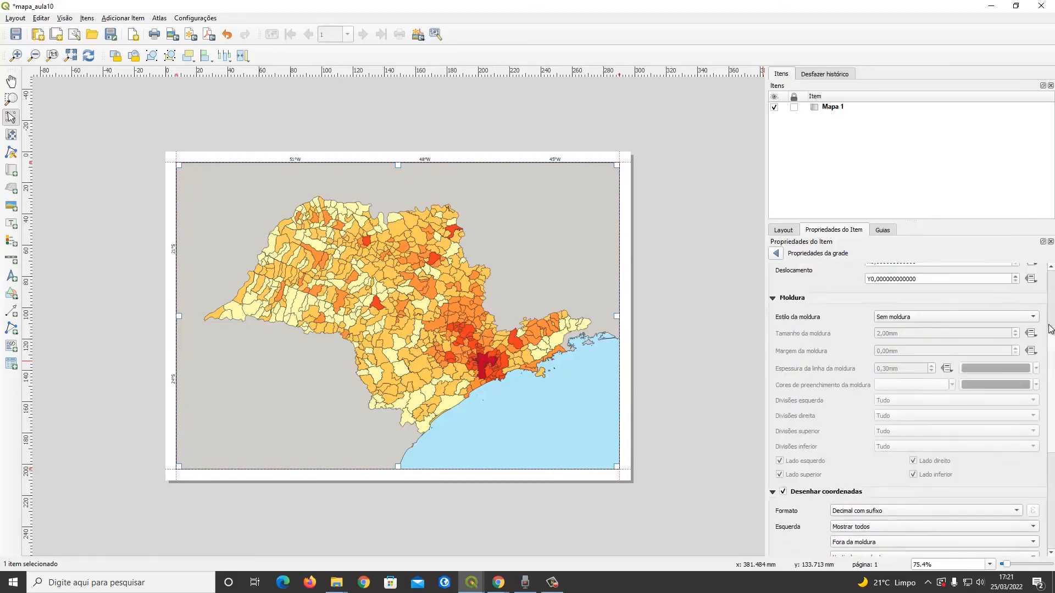
pyautogui.click(776, 253)
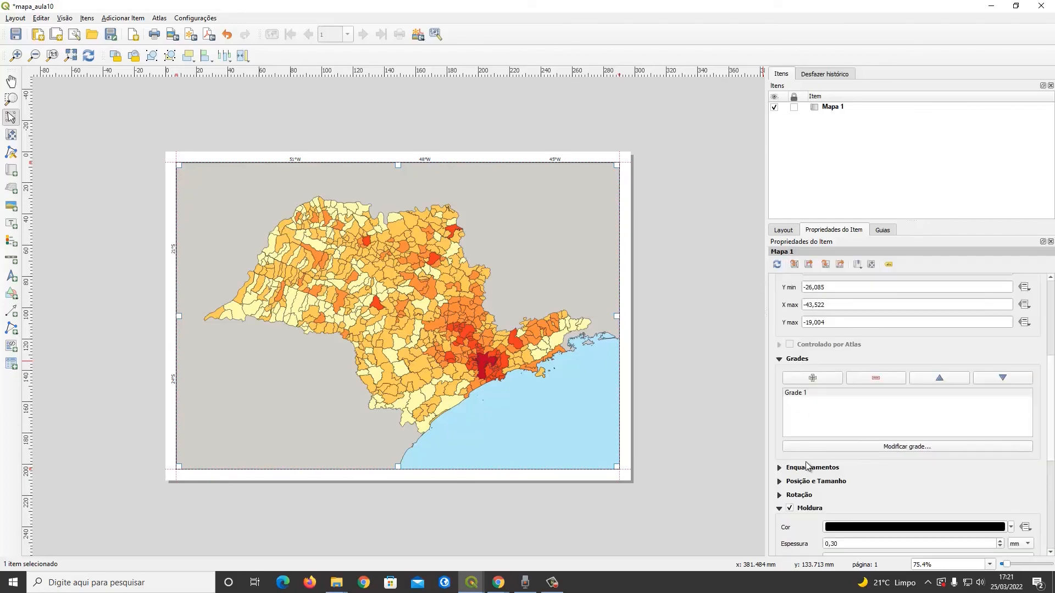
# Add a scale bar for Mapa 1 near the map's lower-left corner
pyautogui.scroll(5, 779, 448)
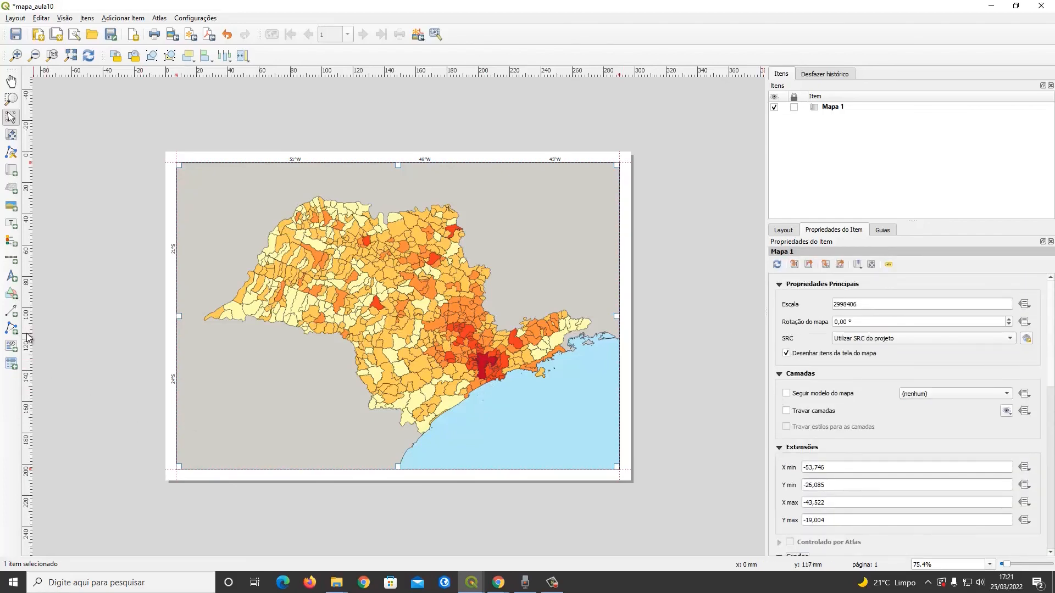
pyautogui.click(11, 258)
pyautogui.click(191, 445)
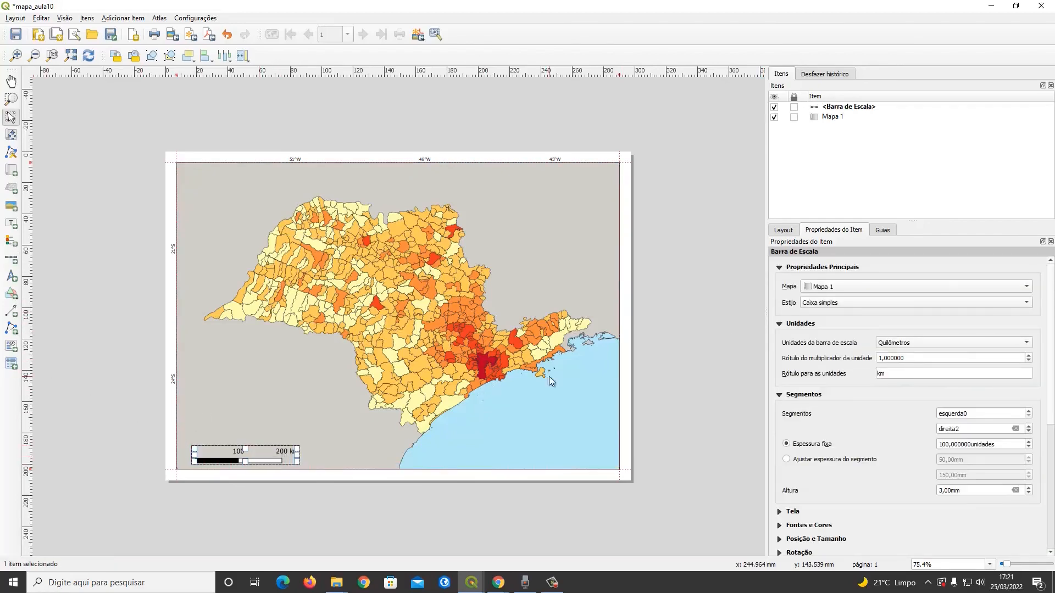
# Try out the different scale bar styles and set the bar to Linhas tracejadas em cima
pyautogui.click(849, 304)
pyautogui.click(840, 350)
pyautogui.click(840, 305)
pyautogui.click(829, 315)
pyautogui.click(836, 303)
pyautogui.click(843, 280)
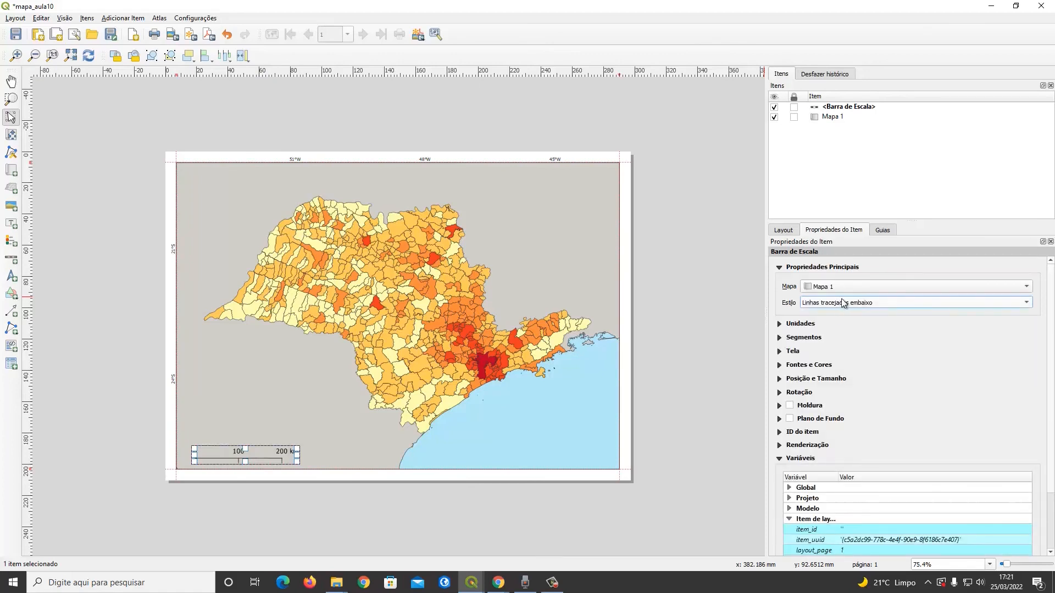
pyautogui.click(844, 301)
pyautogui.click(848, 291)
pyautogui.click(848, 301)
pyautogui.click(846, 292)
pyautogui.click(847, 301)
pyautogui.click(850, 325)
pyautogui.click(849, 302)
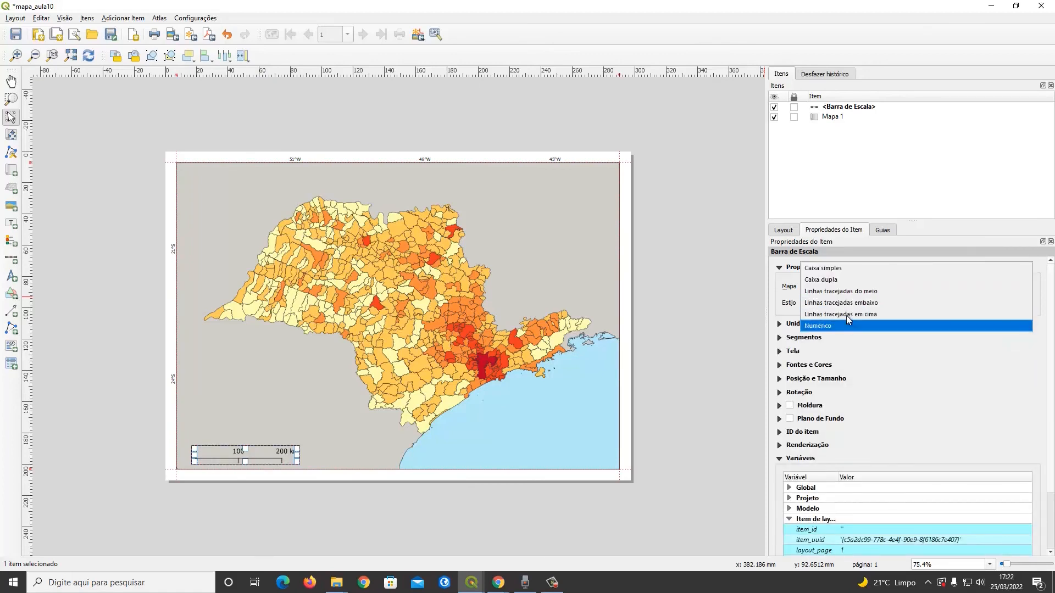
pyautogui.click(850, 315)
pyautogui.scroll(-1, 780, 323)
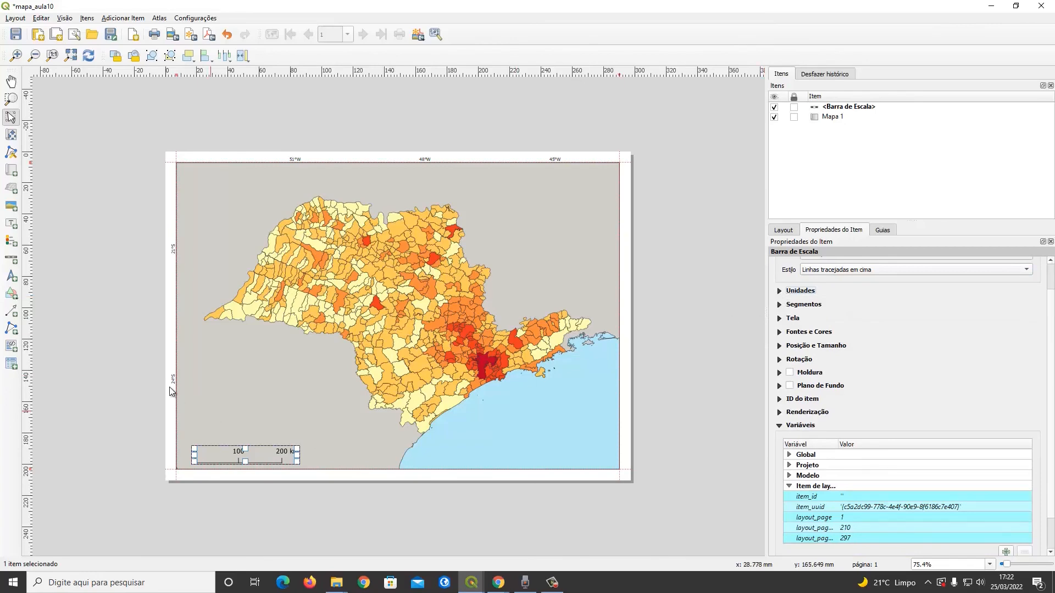
# Add a second scale bar in the Numérico style and position it just above the first one
pyautogui.click(11, 258)
pyautogui.moveTo(207, 427); pyautogui.dragTo(314, 445)
pyautogui.click(779, 290)
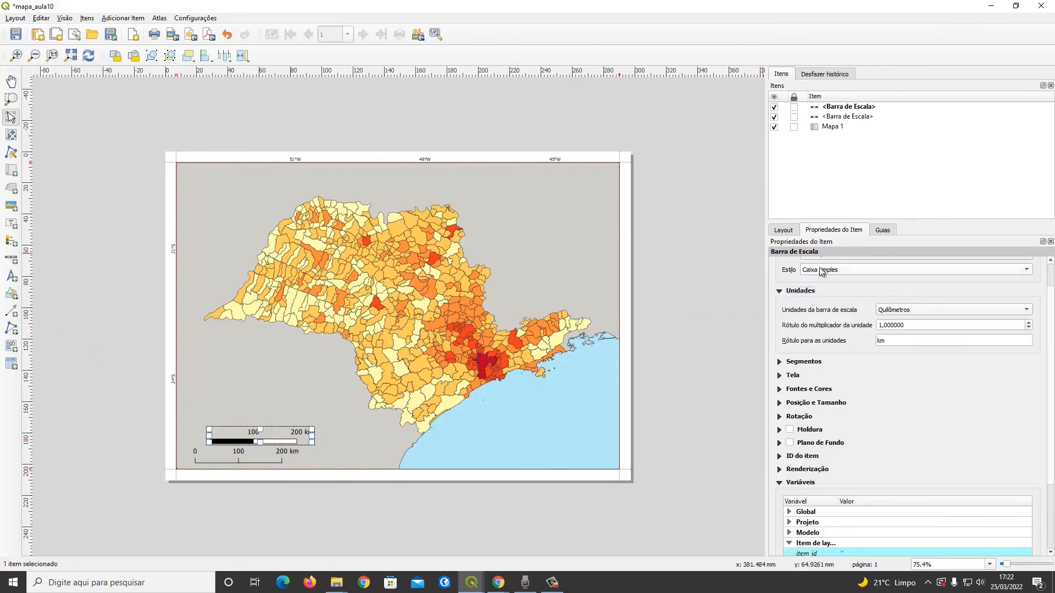
pyautogui.click(820, 271)
pyautogui.click(816, 330)
pyautogui.scroll(1, 293, 435)
pyautogui.moveTo(204, 432); pyautogui.dragTo(240, 431)
pyautogui.click(348, 438)
pyautogui.scroll(-1, 413, 438)
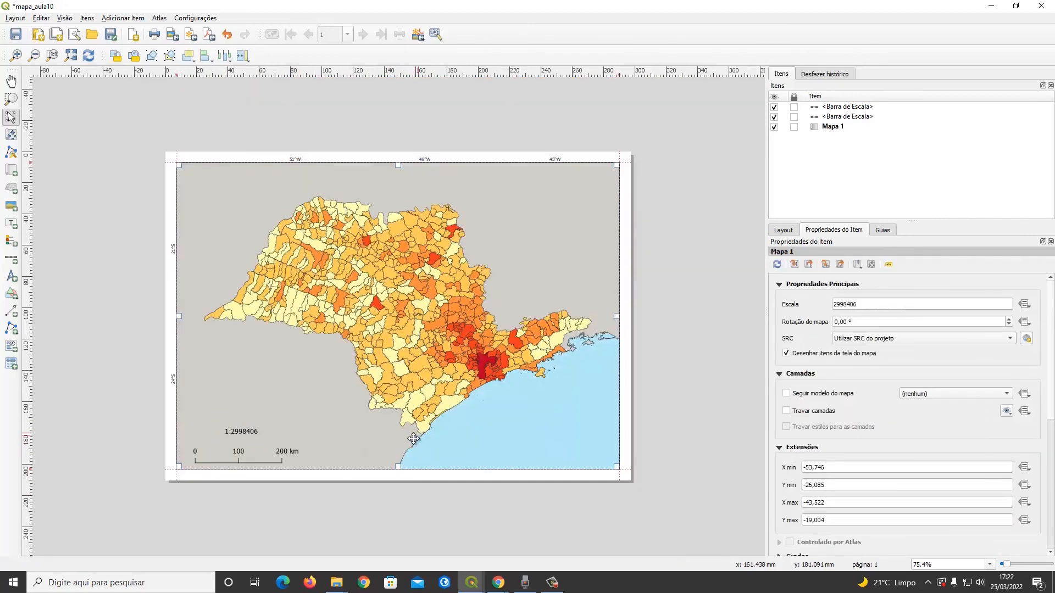
# Add a north arrow in the map's upper-left corner and place a text label reading N above it
pyautogui.click(12, 275)
pyautogui.moveTo(207, 184); pyautogui.dragTo(225, 209)
pyautogui.click(11, 223)
pyautogui.scroll(1, 251, 181)
pyautogui.moveTo(166, 174); pyautogui.dragTo(227, 185)
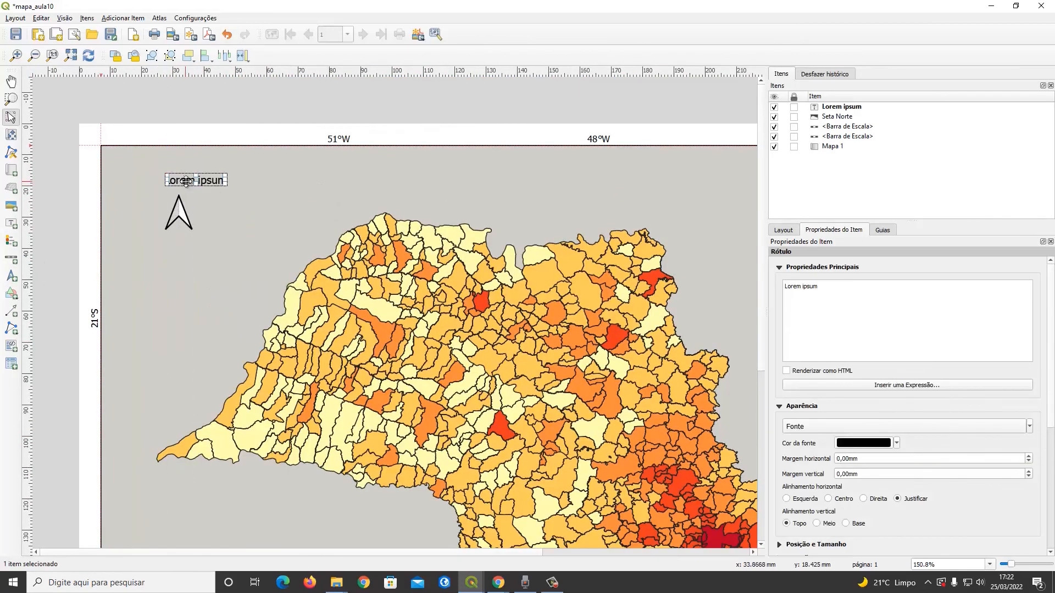
pyautogui.moveTo(785, 286); pyautogui.dragTo(821, 288)
pyautogui.write('N')
# Set the N label's font to Negrito, size 14
pyautogui.click(834, 426)
pyautogui.click(574, 228)
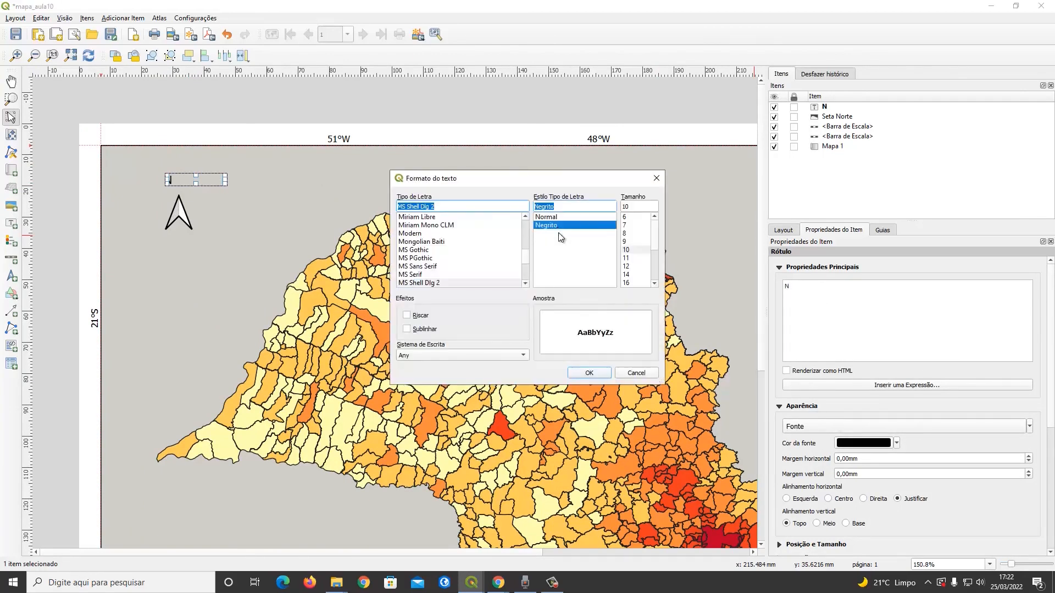
pyautogui.click(627, 271)
pyautogui.click(598, 376)
pyautogui.click(829, 420)
pyautogui.click(632, 277)
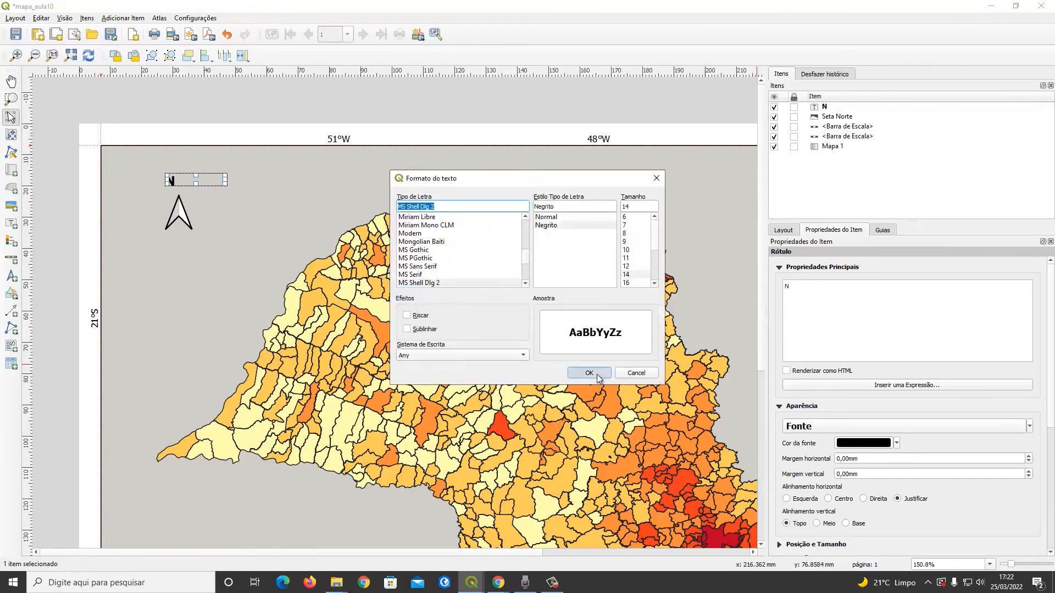
pyautogui.click(599, 376)
# Shrink the N label's box to fit the letter and centre it over the north arrow
pyautogui.moveTo(224, 182); pyautogui.dragTo(201, 183)
pyautogui.scroll(3, 165, 185)
pyautogui.moveTo(326, 172); pyautogui.dragTo(226, 172)
pyautogui.moveTo(205, 176); pyautogui.dragTo(240, 176)
pyautogui.click(302, 214)
pyautogui.scroll(-5, 302, 215)
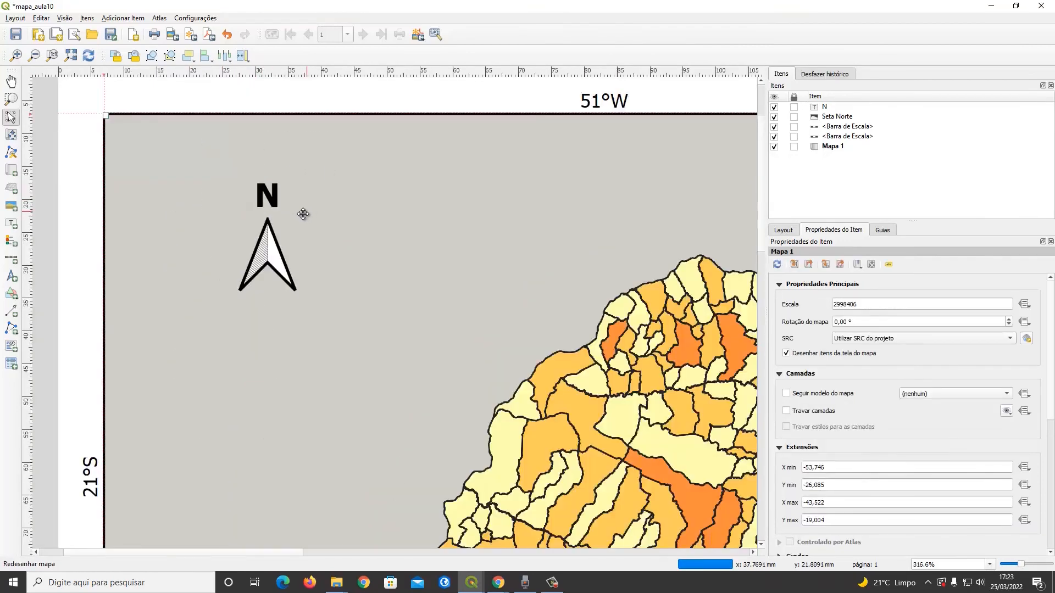
pyautogui.click(701, 381)
# Add a legend in the map's lower-right corner and turn off its automatic updating
pyautogui.click(11, 240)
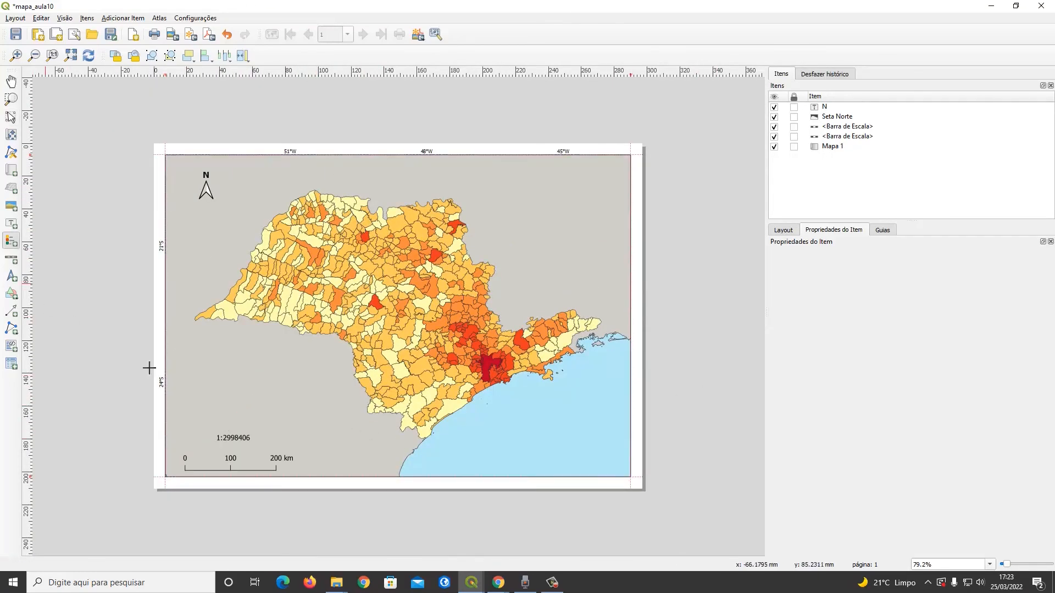
pyautogui.moveTo(577, 420)
pyautogui.mouseDown()
pyautogui.moveTo(618, 466)
pyautogui.moveTo(625, 439)
pyautogui.mouseUp()
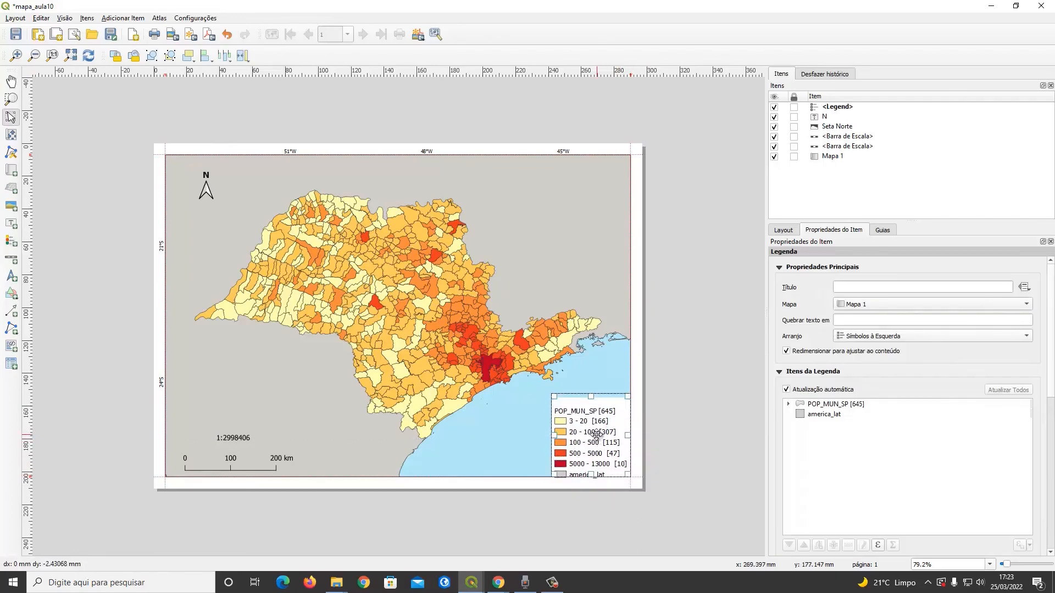
pyautogui.click(786, 390)
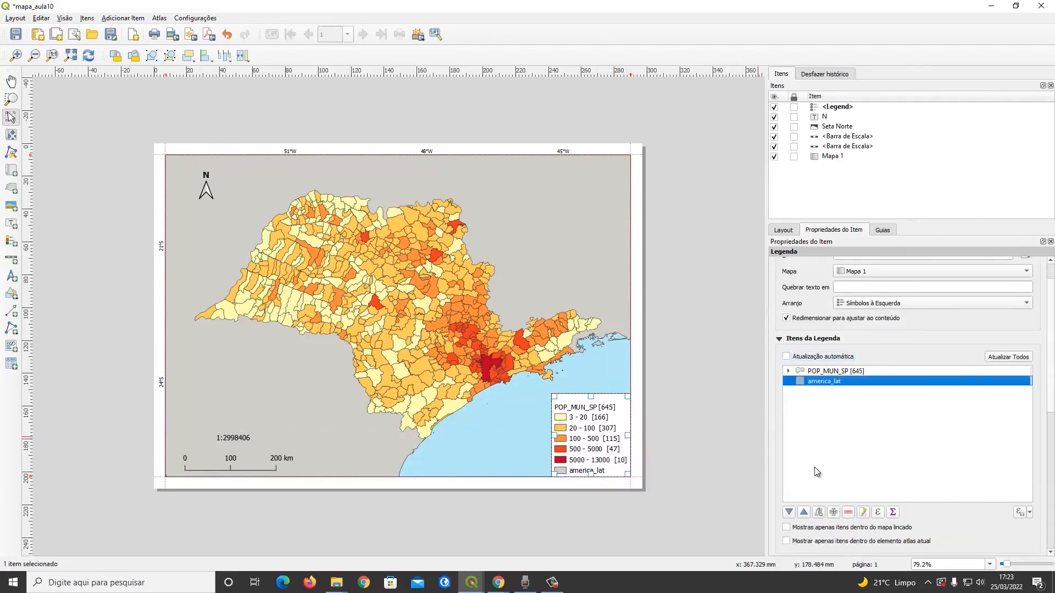
# Turn off the feature count for the POP_MUN_SP layer in the main QGIS window and return to the layout
pyautogui.moveTo(471, 583)
pyautogui.click(410, 535)
pyautogui.rightClick(103, 416)
pyautogui.click(157, 222)
pyautogui.click(532, 535)
# Remove america_lat from the legend and rename the POP_MUN_SP entry as Habitantes por Km²
pyautogui.click(813, 381)
pyautogui.click(848, 512)
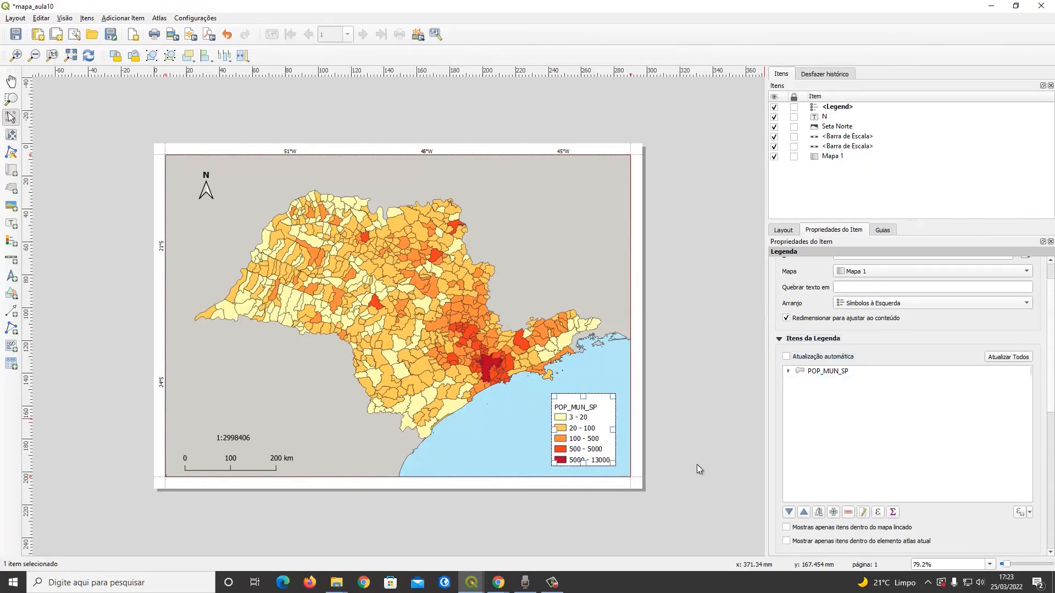
pyautogui.click(863, 512)
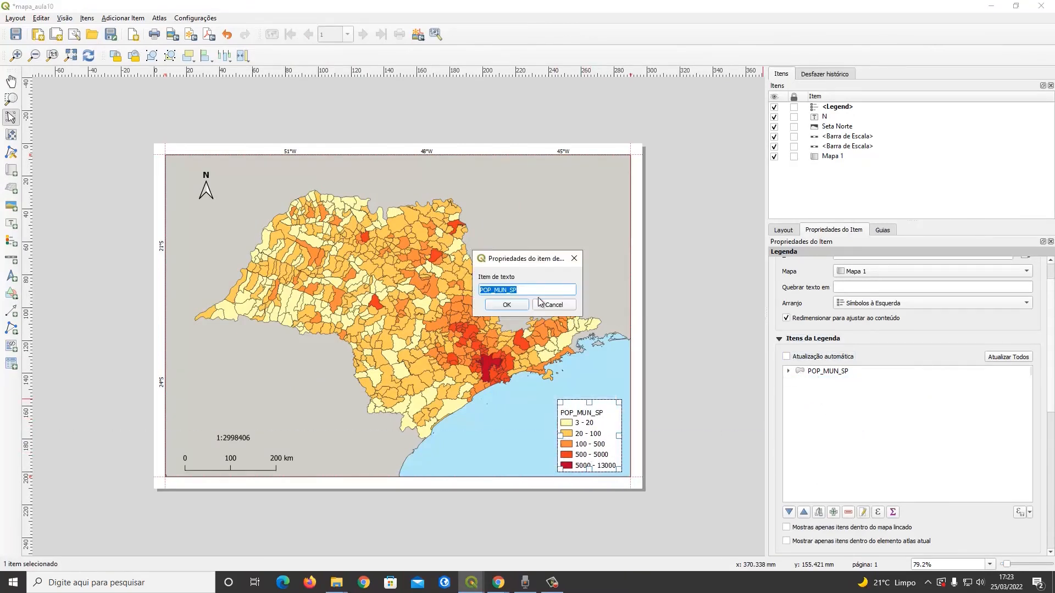
pyautogui.press('BackSpace')
pyautogui.write('Habitantes por Km²')
pyautogui.click(519, 305)
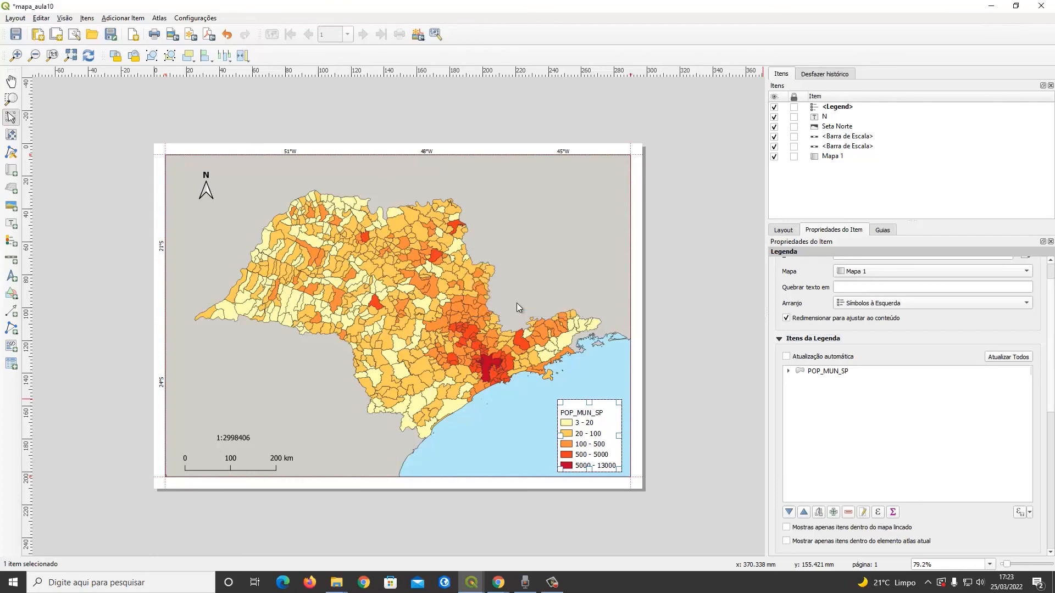
# Set the legend's subgroup heading font to Negrito
pyautogui.scroll(-5, 787, 434)
pyautogui.click(791, 396)
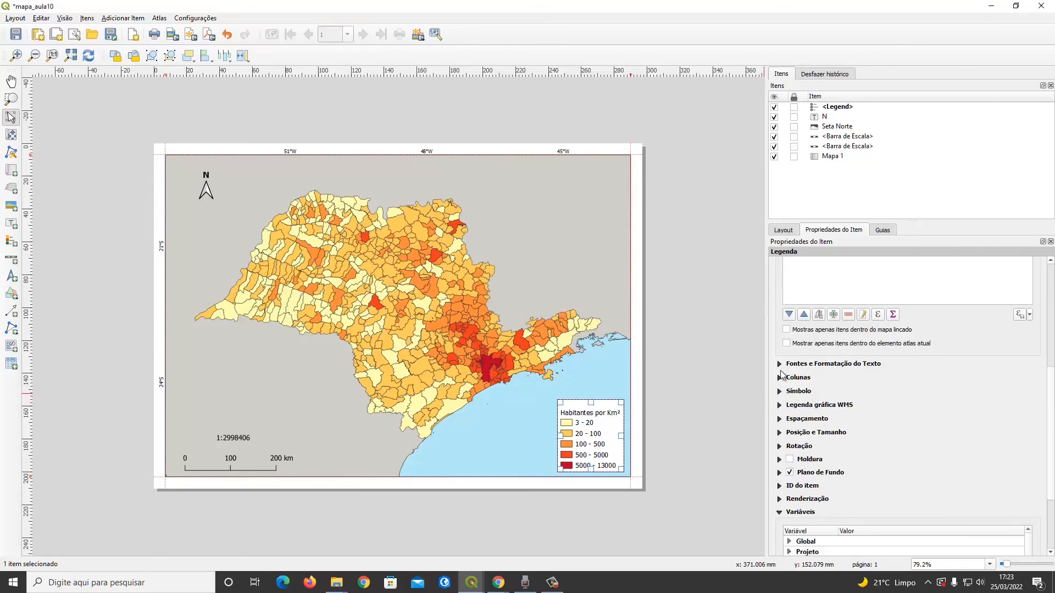
pyautogui.click(910, 438)
pyautogui.click(575, 234)
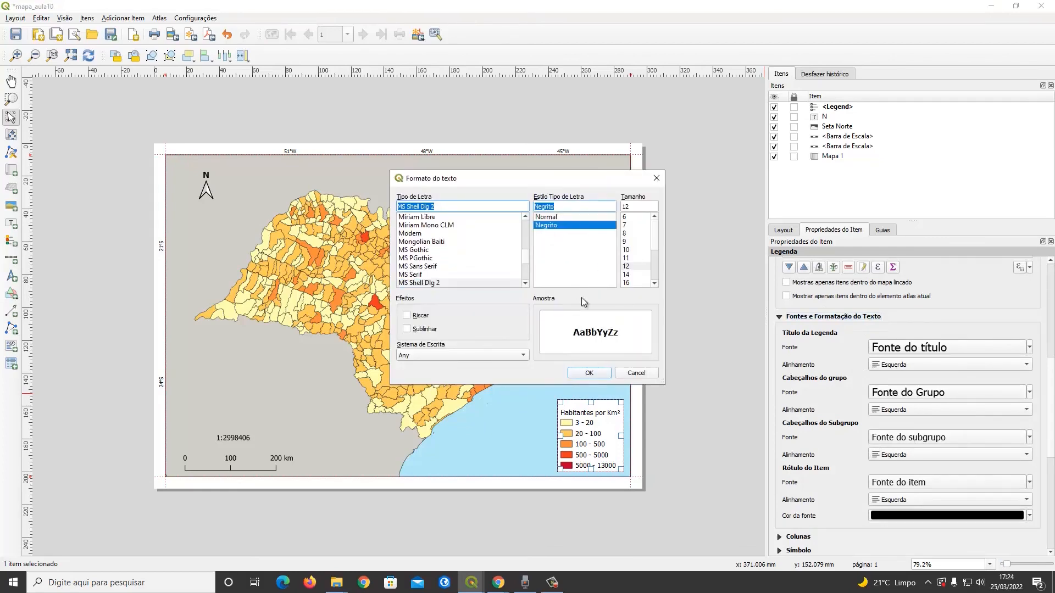
pyautogui.click(594, 374)
pyautogui.scroll(-1, 806, 442)
pyautogui.scroll(-1, 804, 439)
pyautogui.scroll(2, 799, 432)
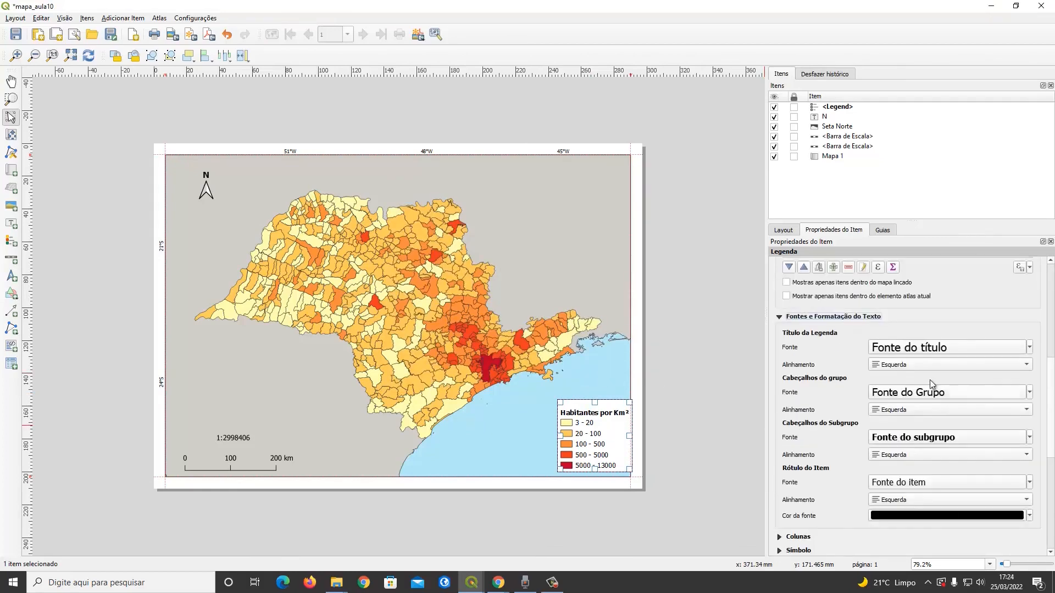
pyautogui.click(930, 388)
pyautogui.click(641, 373)
# Set the legend's symbol spacing to 3,50 mm, increase the space below the subgroup heading, and fit the legend into the map's lower-right corner
pyautogui.scroll(-4, 789, 421)
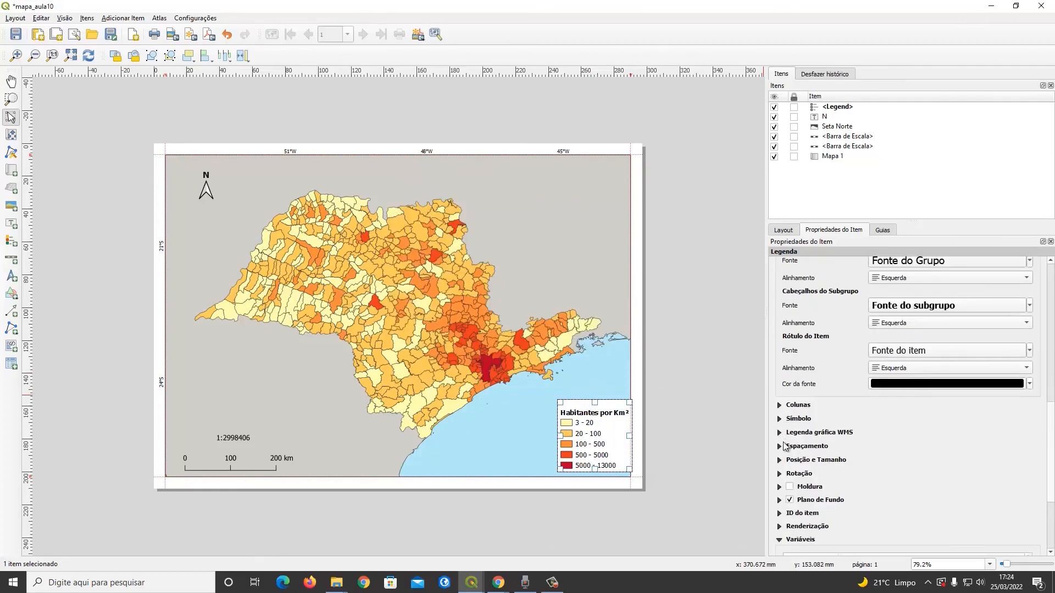
pyautogui.click(779, 460)
pyautogui.click(778, 460)
pyautogui.scroll(4, 783, 381)
pyautogui.click(779, 317)
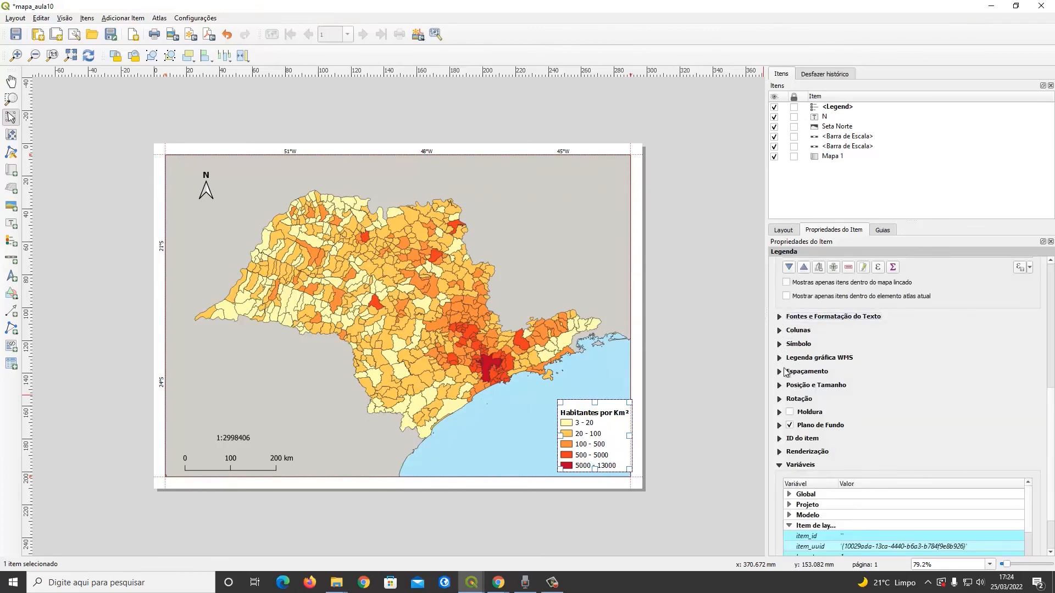
pyautogui.click(785, 372)
pyautogui.click(1028, 441)
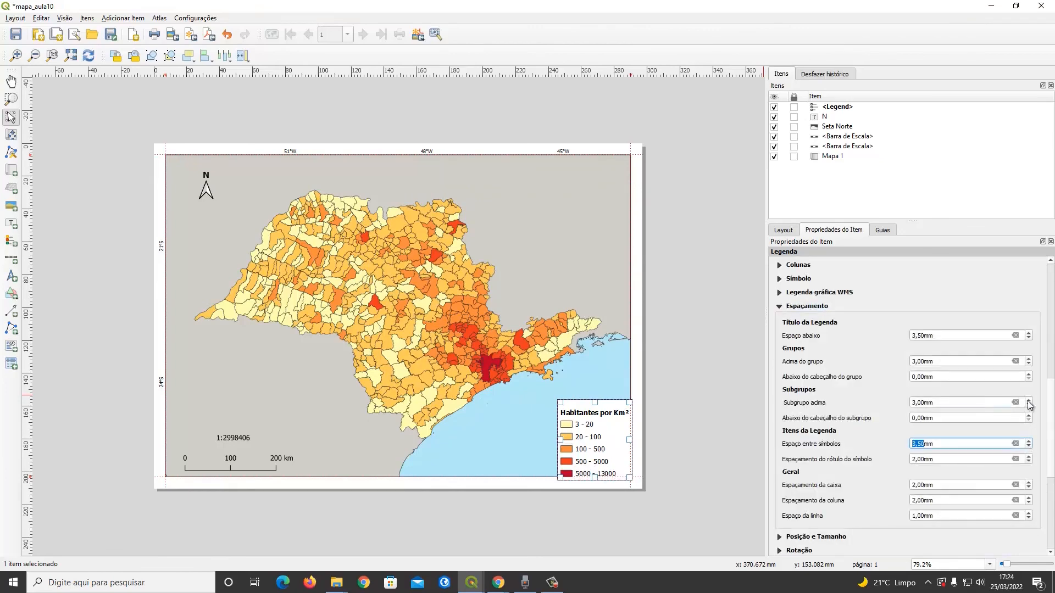
pyautogui.click(1029, 416)
pyautogui.click(1029, 416)
pyautogui.moveTo(602, 436); pyautogui.dragTo(601, 433)
# Enable a frame around the legend
pyautogui.scroll(-10, 781, 464)
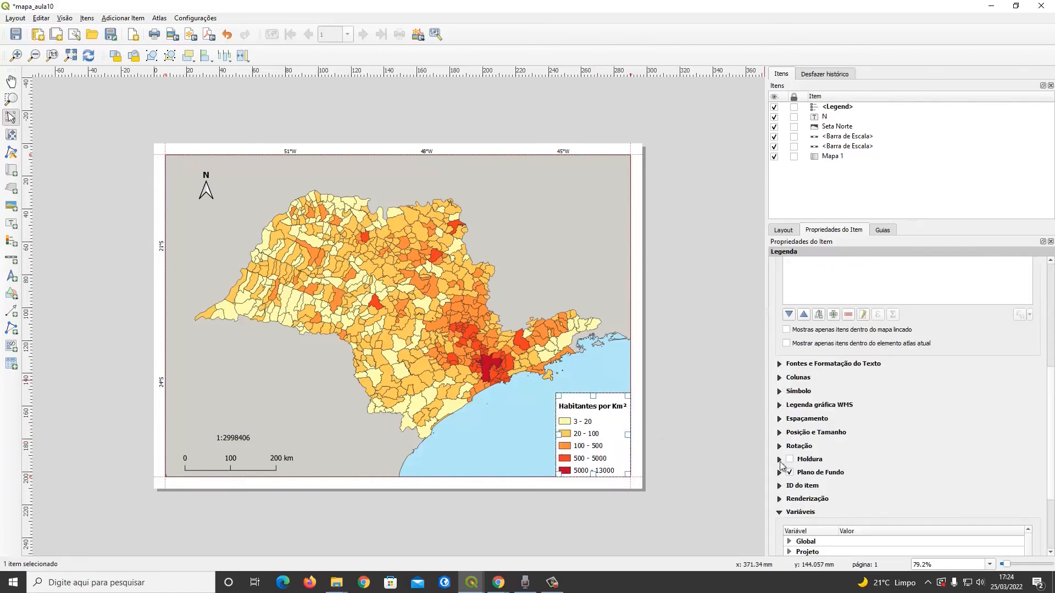
pyautogui.click(780, 460)
pyautogui.click(779, 460)
pyautogui.click(240, 370)
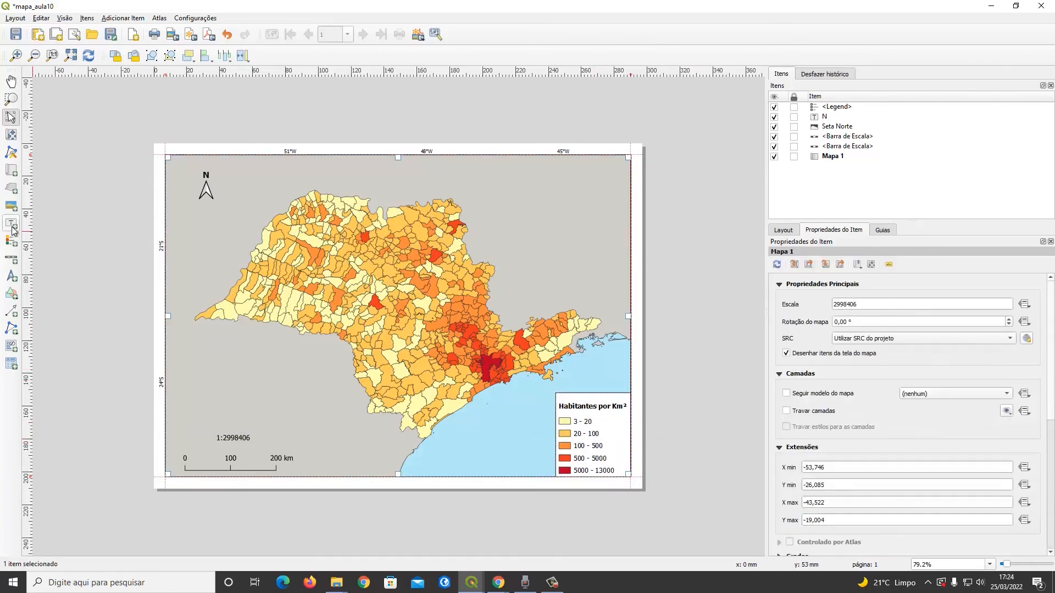
# Add a bottom-centre label: Sistema de Coordenadas Geográficas, Datum: SIRGAS 2000, Fontes: GEOSEADE (2021); IBGE (Censo 2010), Data:, Nome:, RA:
pyautogui.click(12, 227)
pyautogui.moveTo(349, 440); pyautogui.dragTo(474, 475)
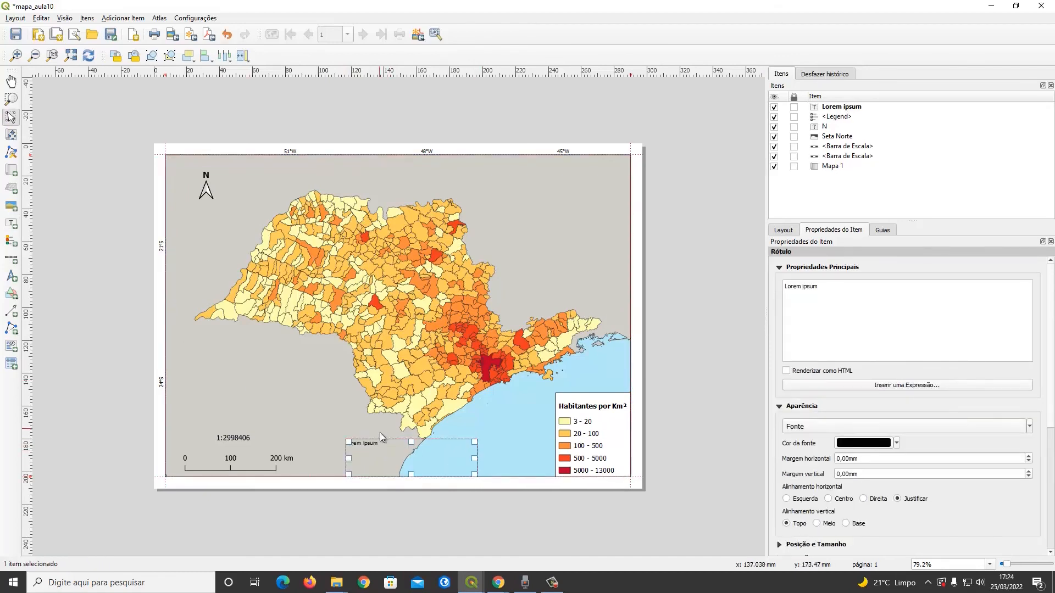
pyautogui.write('Sistema de Coordenadas')
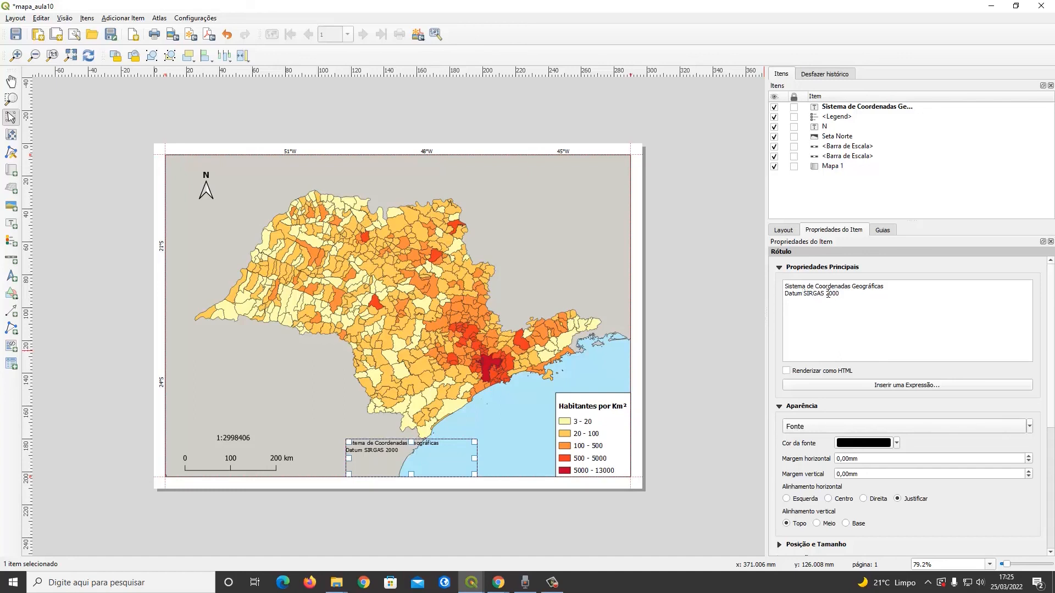
pyautogui.write(':')
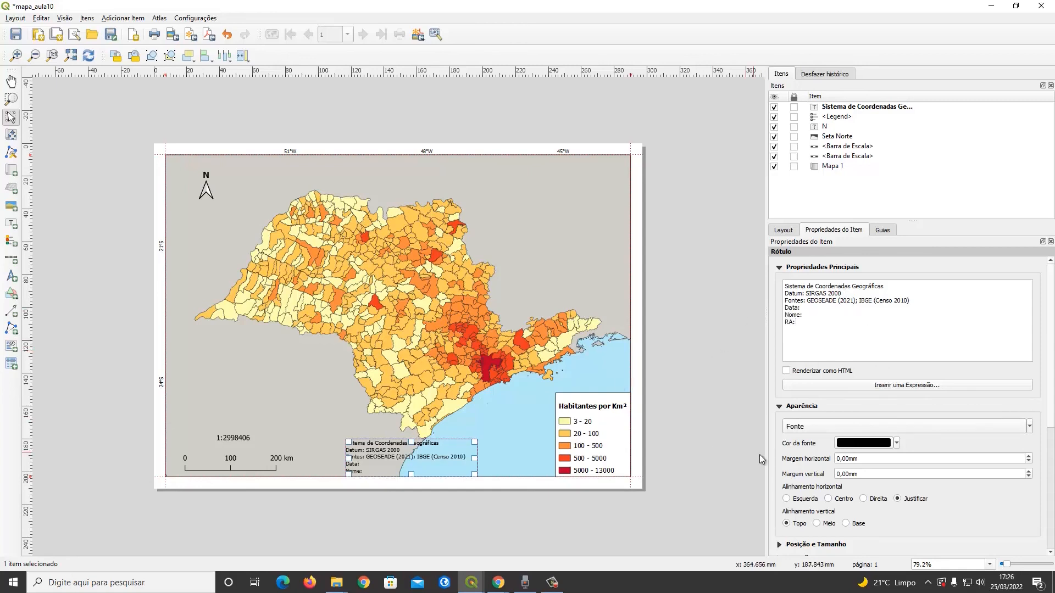
# Enable the background of the coordinate system label and align its text horizontally to Centro
pyautogui.scroll(-5, 780, 454)
pyautogui.click(789, 387)
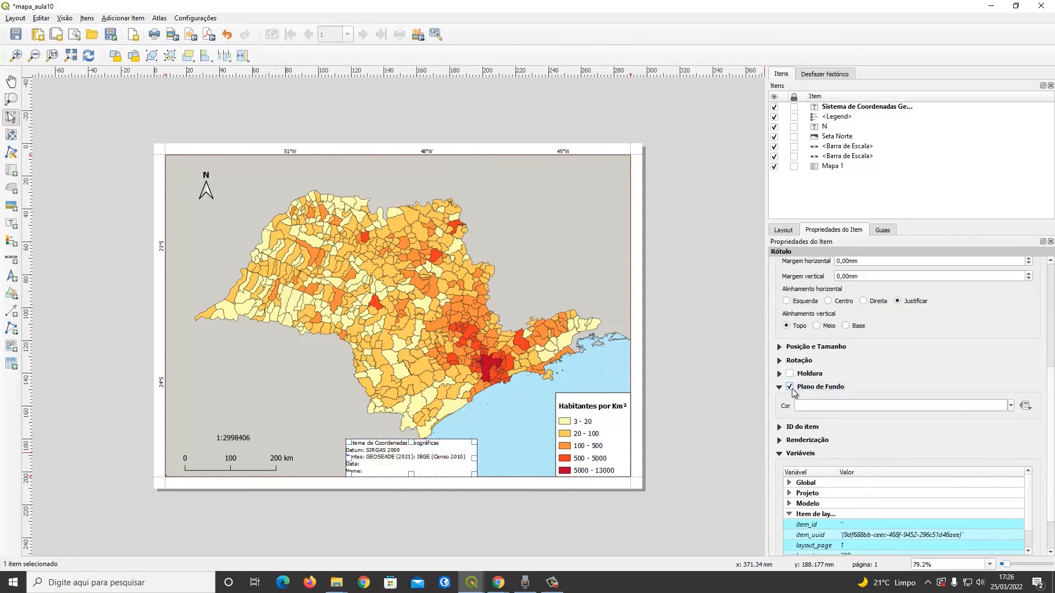
pyautogui.click(828, 301)
pyautogui.scroll(2, 409, 451)
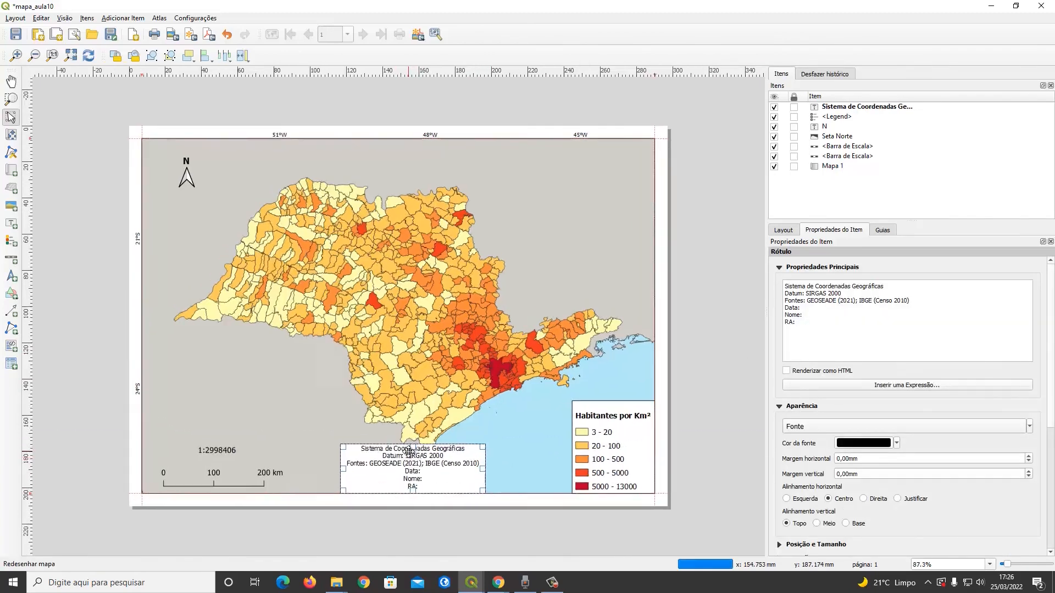
pyautogui.scroll(1, 409, 452)
pyautogui.scroll(-2, 591, 535)
pyautogui.click(340, 274)
pyautogui.click(11, 135)
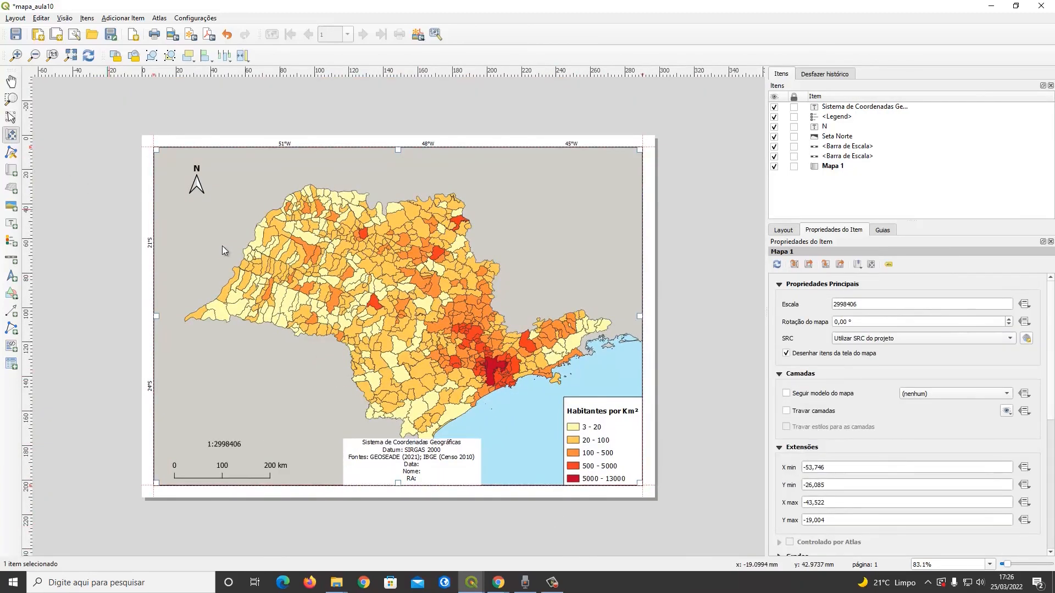
# Add a title label at the top centre of the map reading Densidade Demográfica do Estado de São Paulo
pyautogui.click(11, 224)
pyautogui.moveTo(336, 156); pyautogui.dragTo(469, 170)
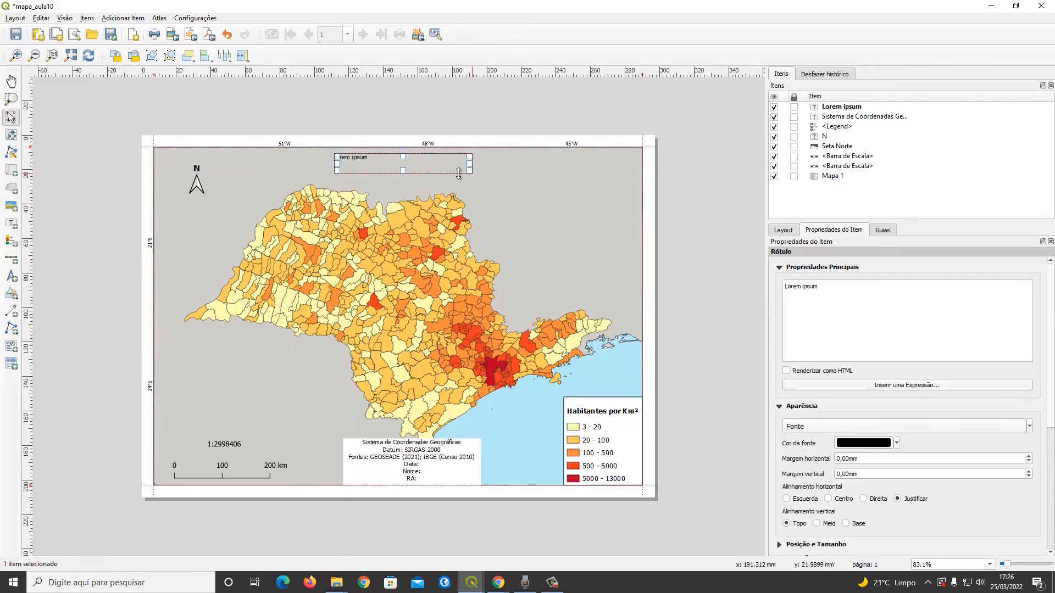
pyautogui.tripleClick(835, 288)
pyautogui.press('BackSpace')
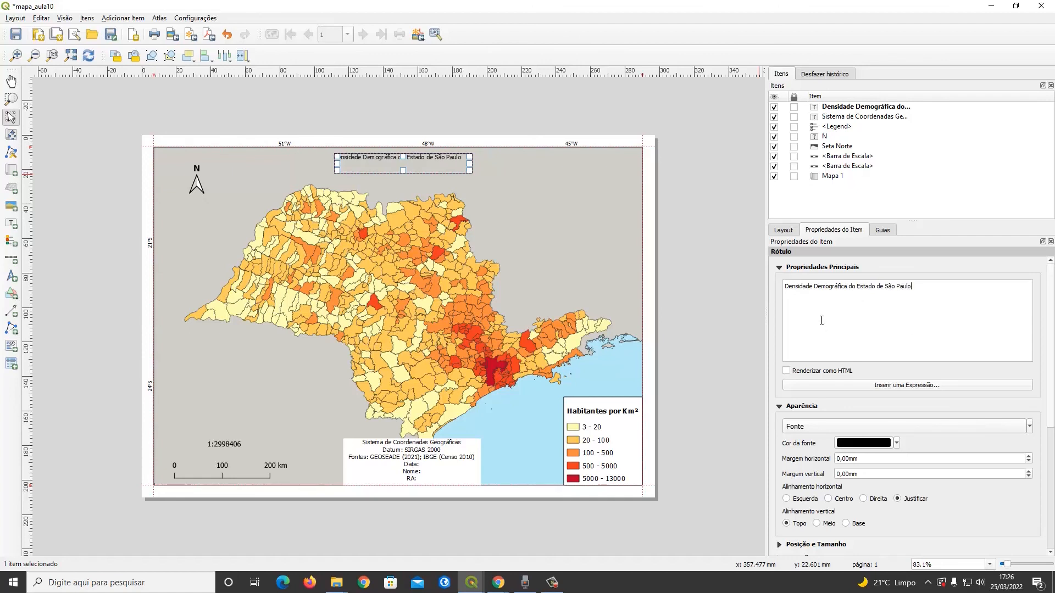
# Set the title label's font to Arial, Negrito, size 18
pyautogui.click(791, 424)
pyautogui.click(653, 283)
pyautogui.click(628, 276)
pyautogui.click(627, 282)
pyautogui.click(546, 226)
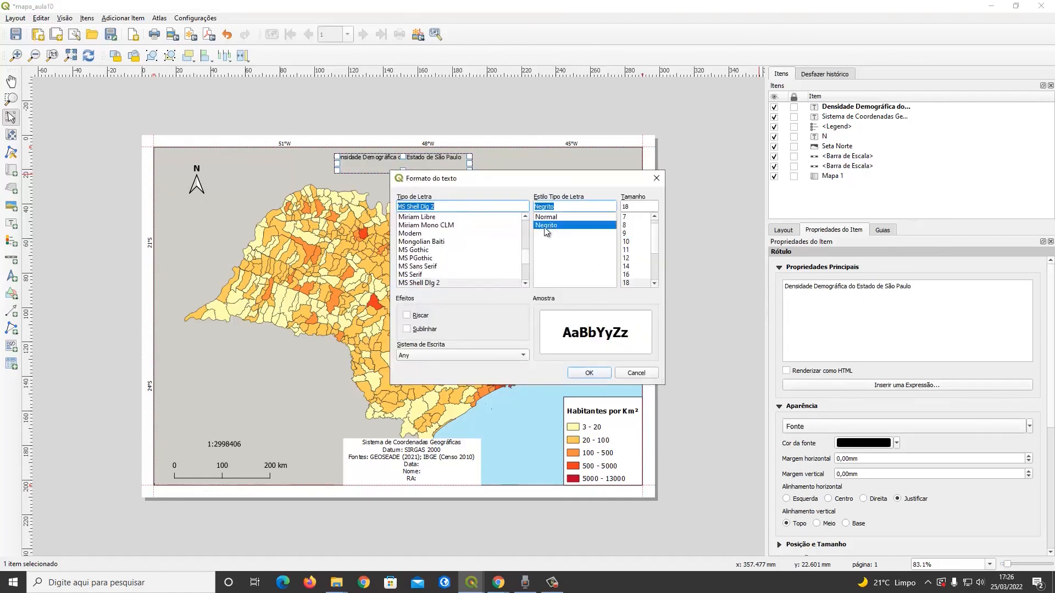
pyautogui.doubleClick(452, 205)
pyautogui.press('a')
pyautogui.scroll(-2, 431, 238)
pyautogui.click(420, 234)
pyautogui.click(548, 225)
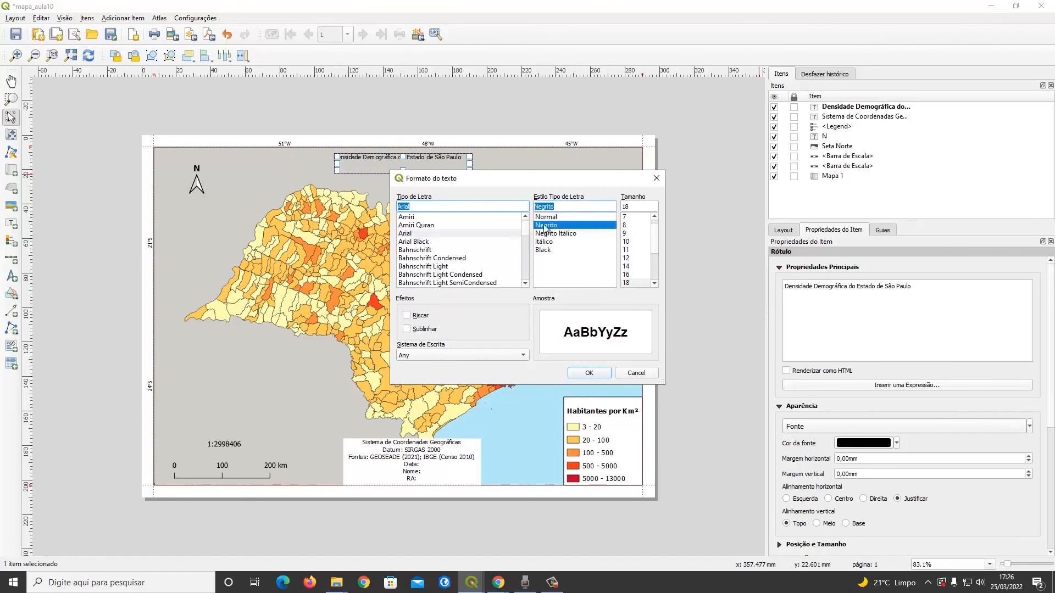
pyautogui.click(626, 282)
pyautogui.click(590, 373)
# Widen the title box to fit its text, align the text to Centro and Meio, and centre the box at the map's top
pyautogui.moveTo(468, 163); pyautogui.dragTo(503, 163)
pyautogui.moveTo(337, 164); pyautogui.dragTo(283, 163)
pyautogui.click(829, 499)
pyautogui.click(816, 523)
pyautogui.moveTo(504, 164); pyautogui.dragTo(539, 164)
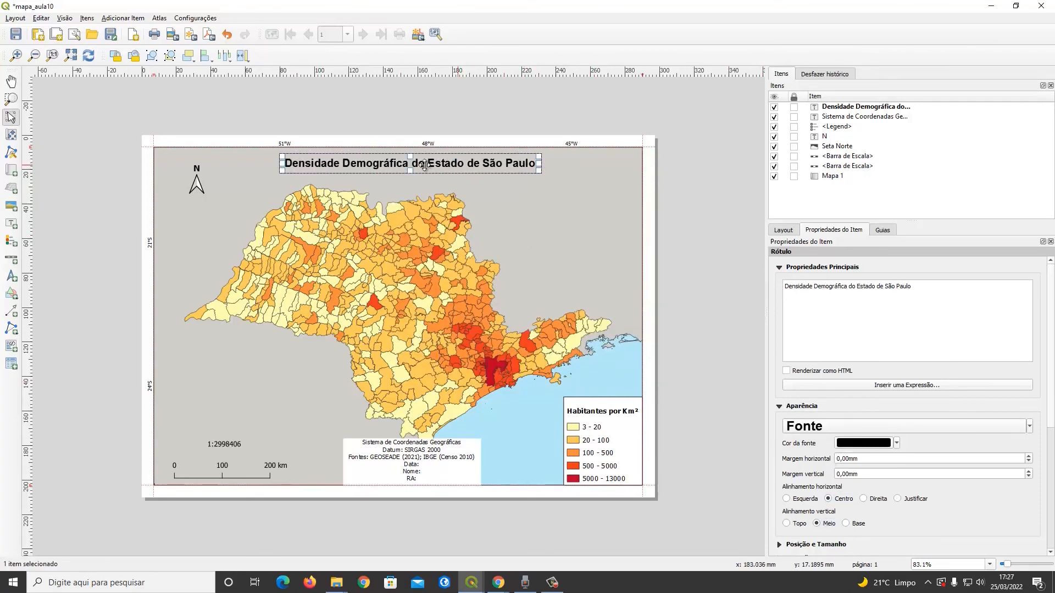
pyautogui.moveTo(283, 164); pyautogui.dragTo(277, 164)
pyautogui.moveTo(353, 166); pyautogui.dragTo(357, 168)
pyautogui.click(11, 135)
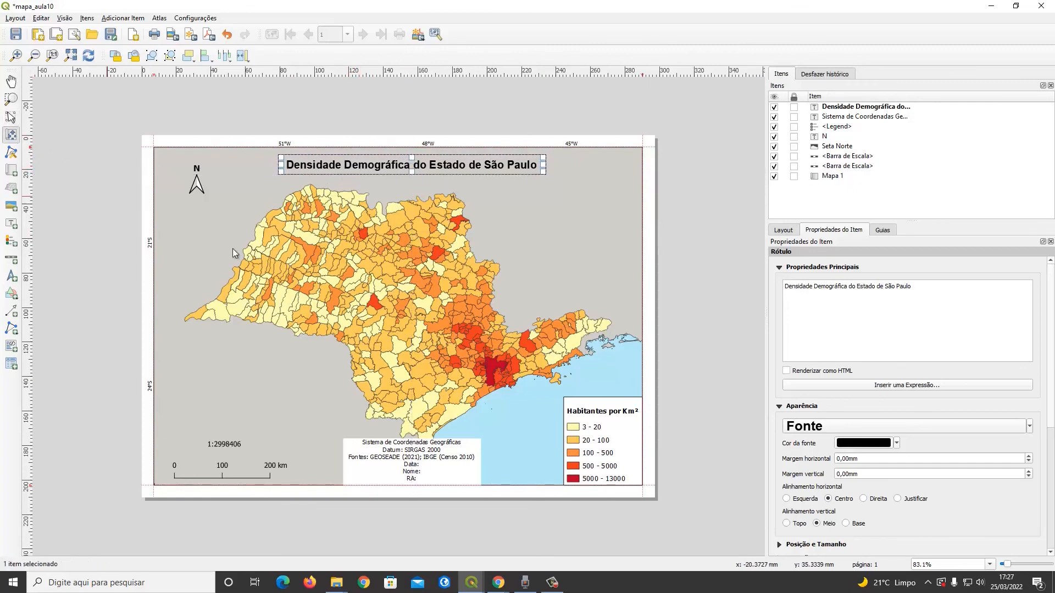
# Shift the map content slightly up and to the right within its frame, and nudge the title label closer to the map's upper edge
pyautogui.moveTo(401, 282); pyautogui.dragTo(406, 278)
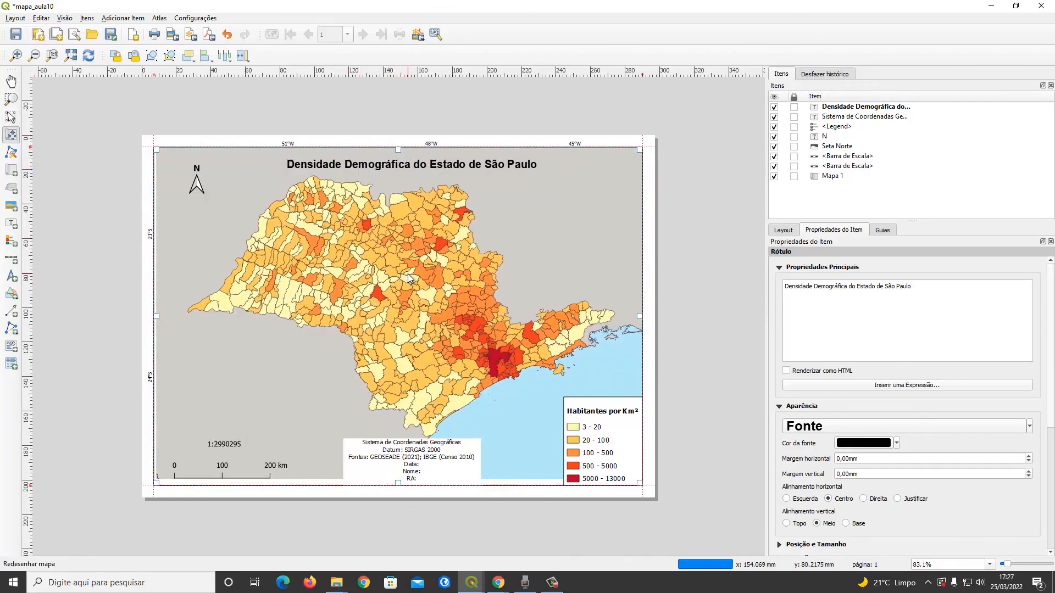
pyautogui.press('v')
pyautogui.click(388, 170)
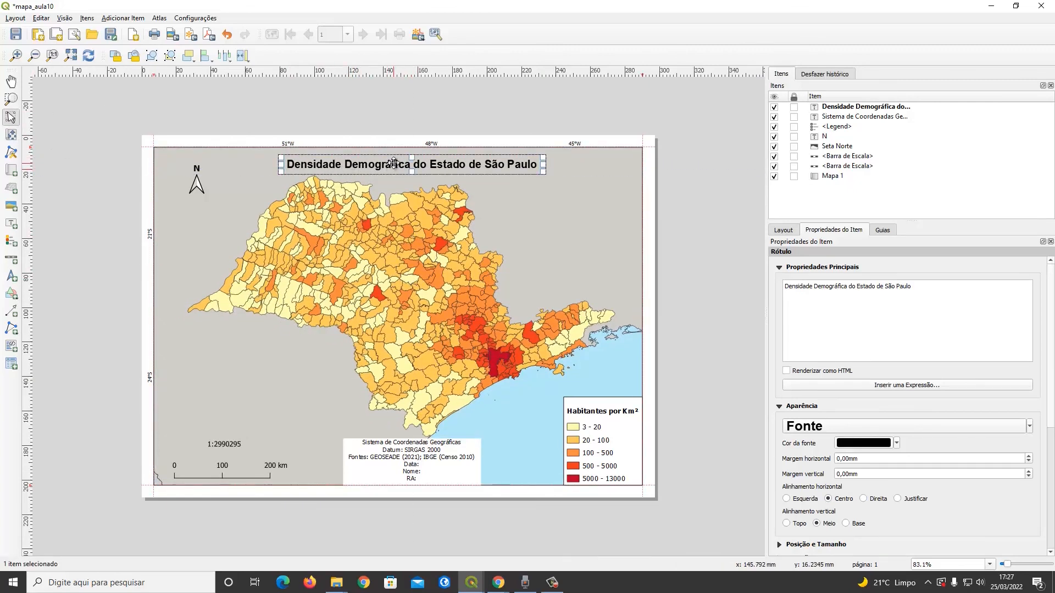
pyautogui.moveTo(394, 164); pyautogui.dragTo(407, 167)
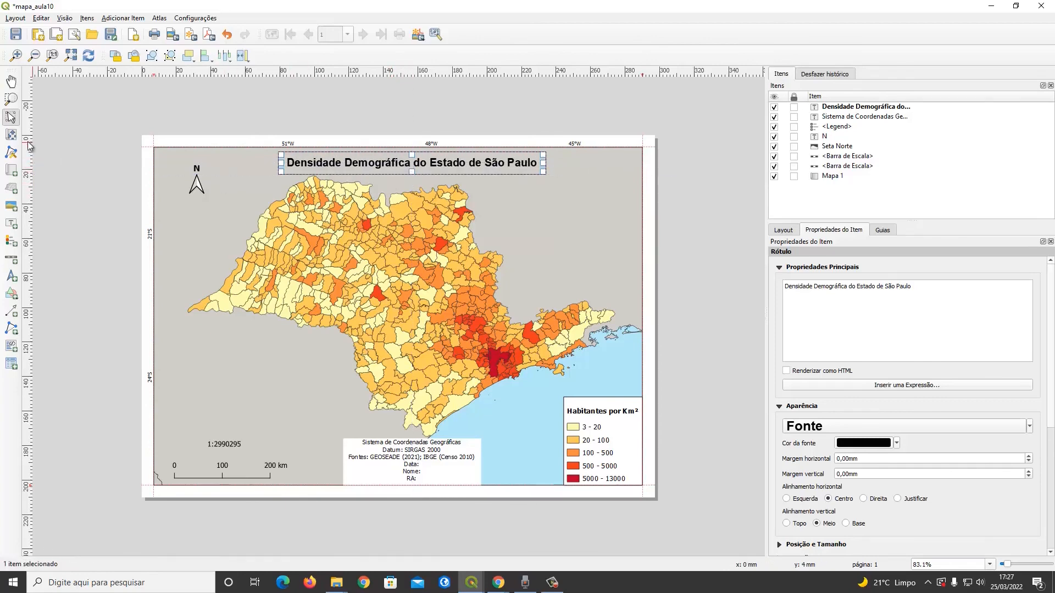
pyautogui.click(11, 135)
pyautogui.moveTo(539, 302); pyautogui.dragTo(540, 300)
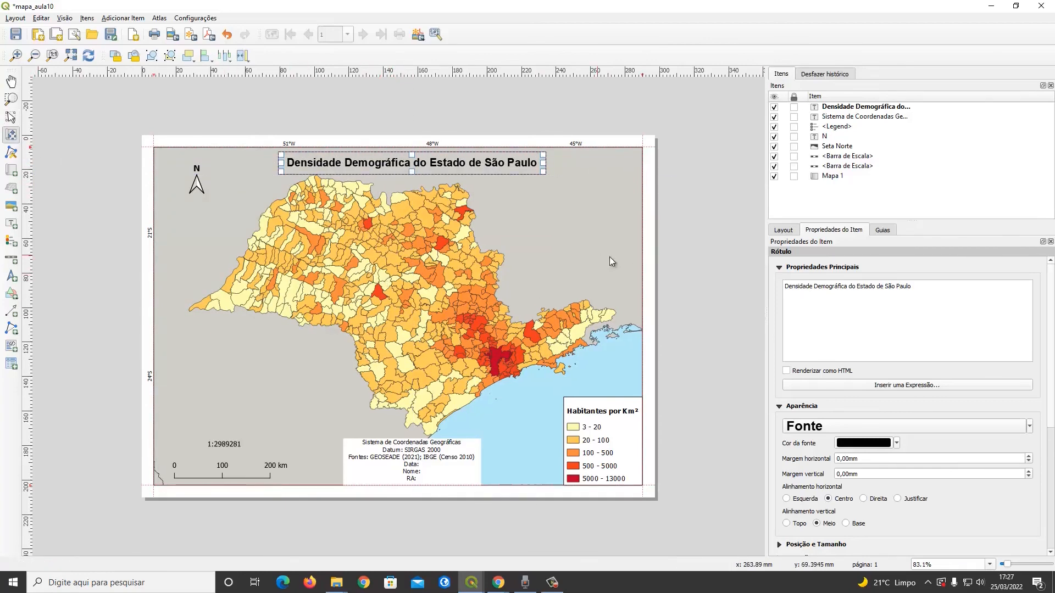
# Set the scale of Mapa 1 to 3000000
pyautogui.click(11, 117)
pyautogui.click(602, 236)
pyautogui.doubleClick(874, 304)
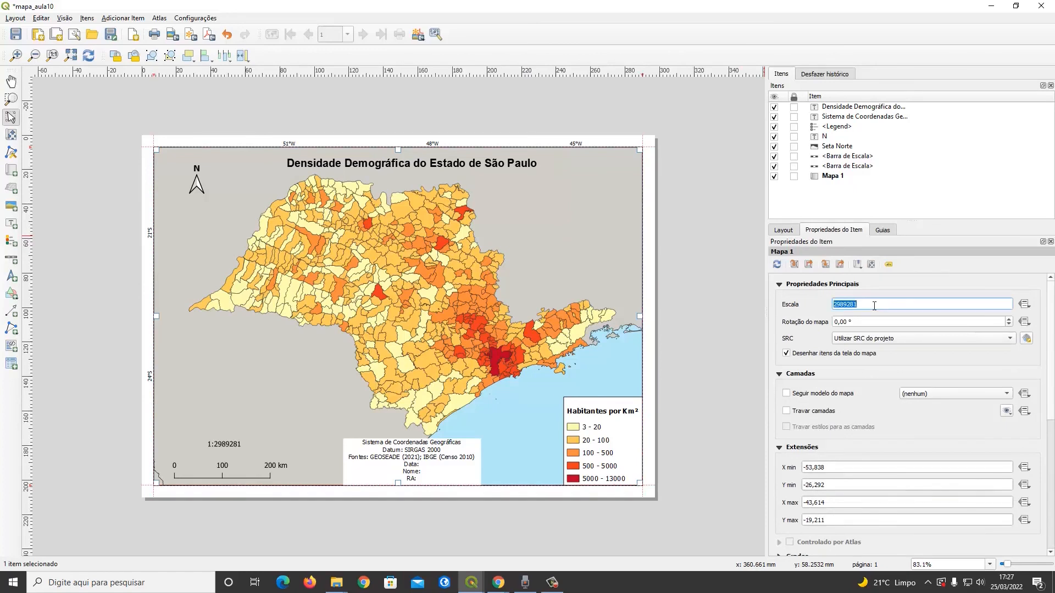
pyautogui.write('3000000')
pyautogui.press('Return')
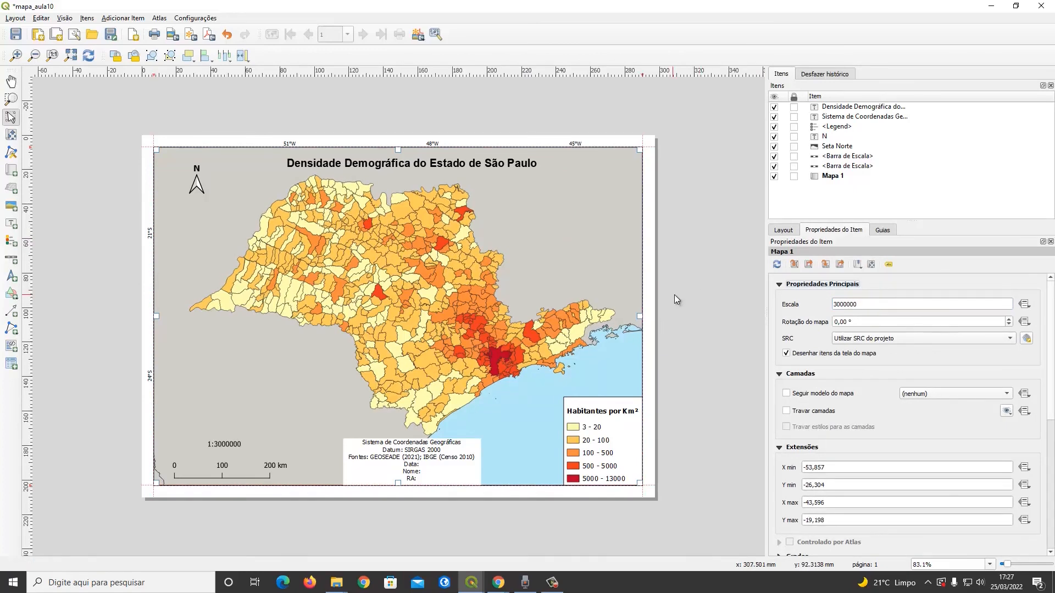
# Enable the frame around the coordinate system and sources label
pyautogui.click(459, 451)
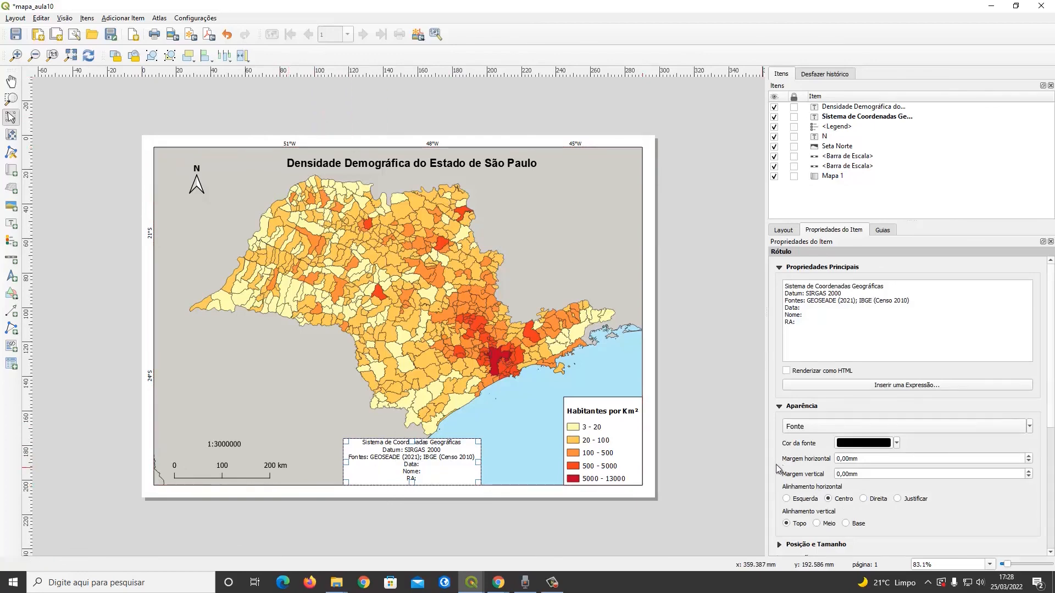
pyautogui.scroll(-3, 779, 470)
pyautogui.click(611, 528)
# Examine the framed source label, the numeric scale and the scale bar up close in the lower part of the layout
pyautogui.click(11, 82)
pyautogui.scroll(1, 388, 467)
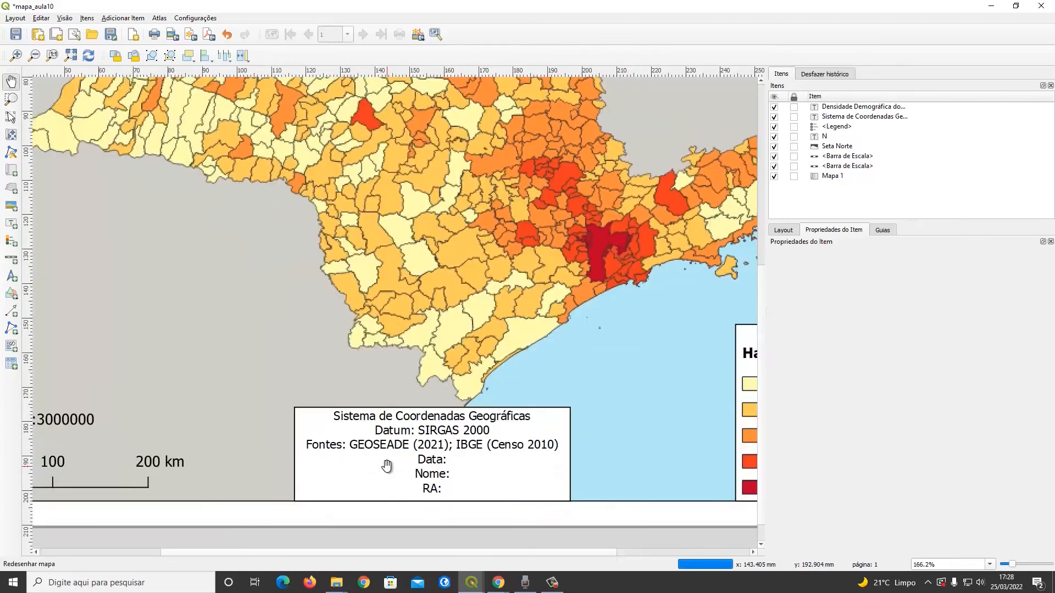
pyautogui.moveTo(261, 447); pyautogui.dragTo(431, 441)
pyautogui.click(12, 136)
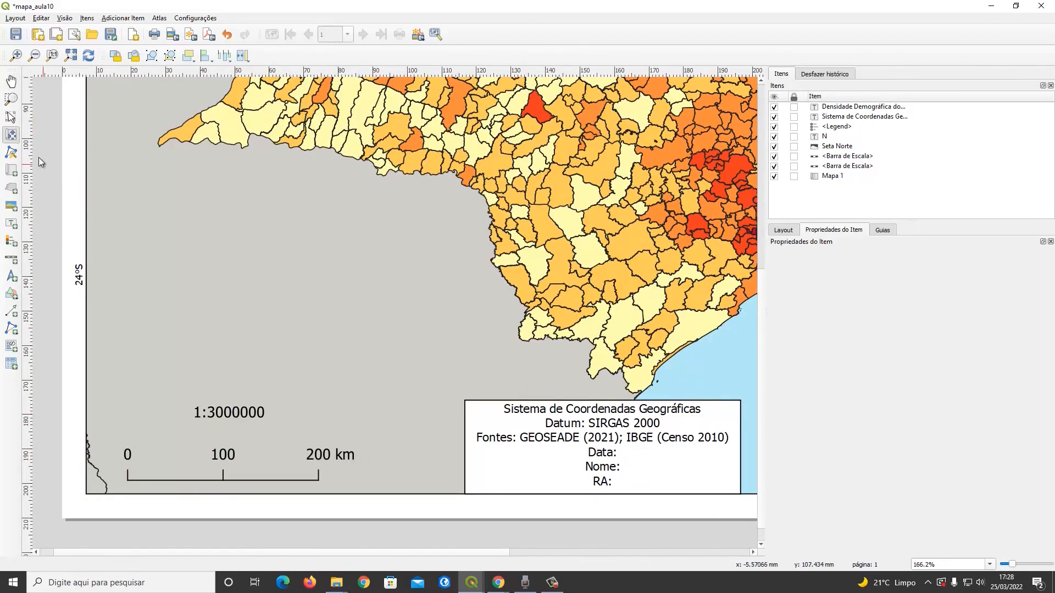
pyautogui.click(11, 117)
pyautogui.click(229, 412)
pyautogui.click(252, 374)
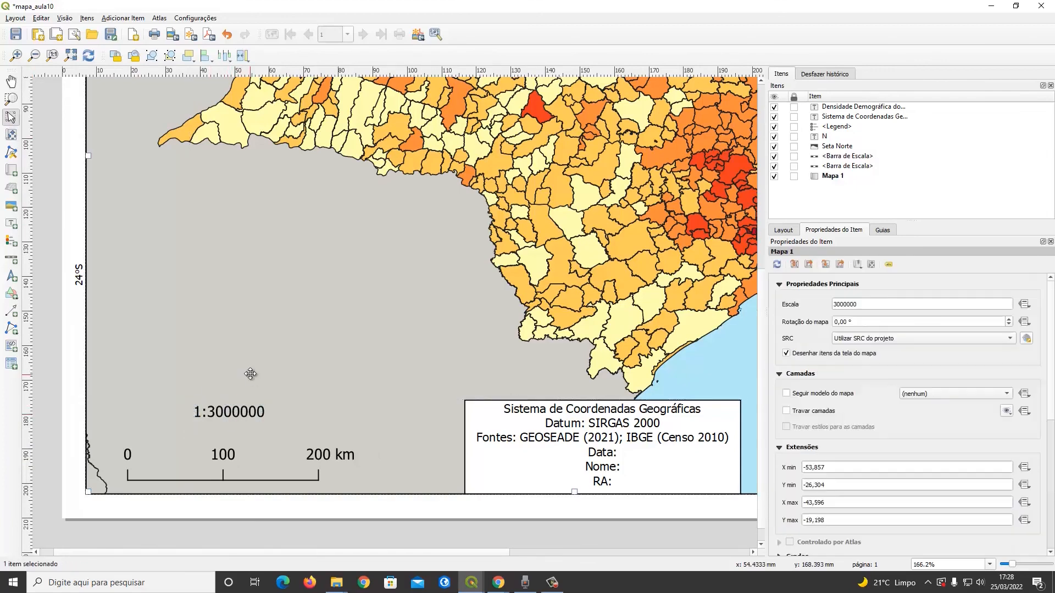
pyautogui.click(12, 81)
pyautogui.moveTo(560, 440); pyautogui.dragTo(441, 429)
pyautogui.scroll(-1, 467, 421)
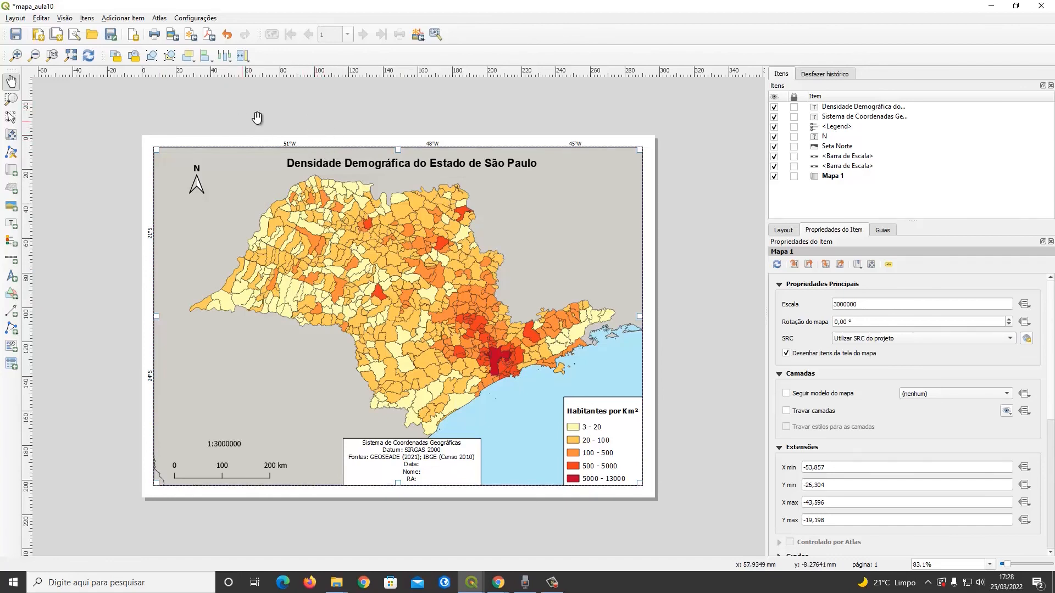
# Start exporting the layout to PDF and choose the folder C:\SIG Geotecnologias\Mapa as its destination
pyautogui.click(207, 37)
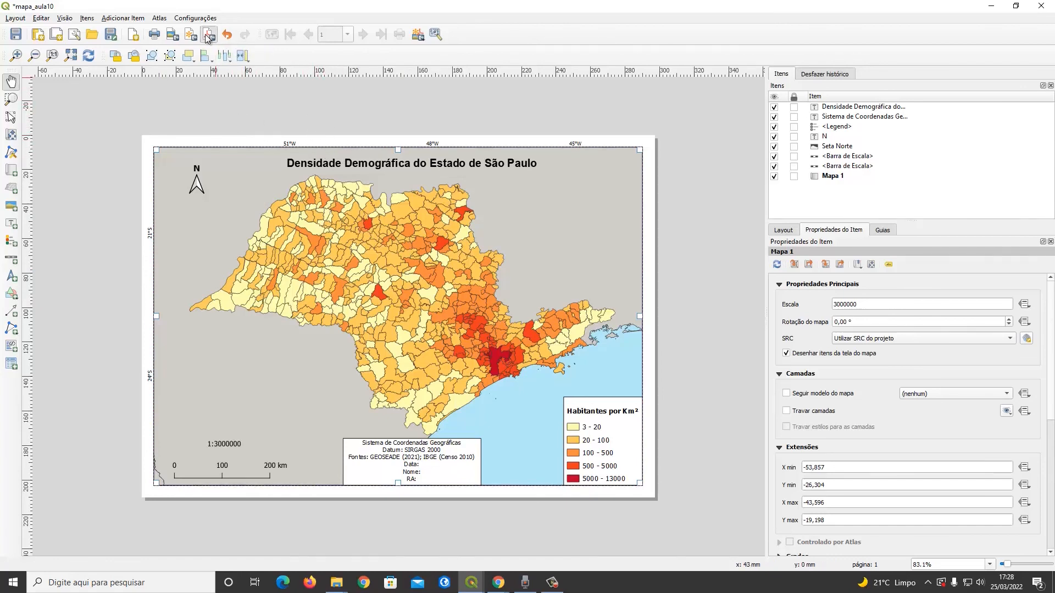
pyautogui.moveTo(286, 29); pyautogui.dragTo(488, 85)
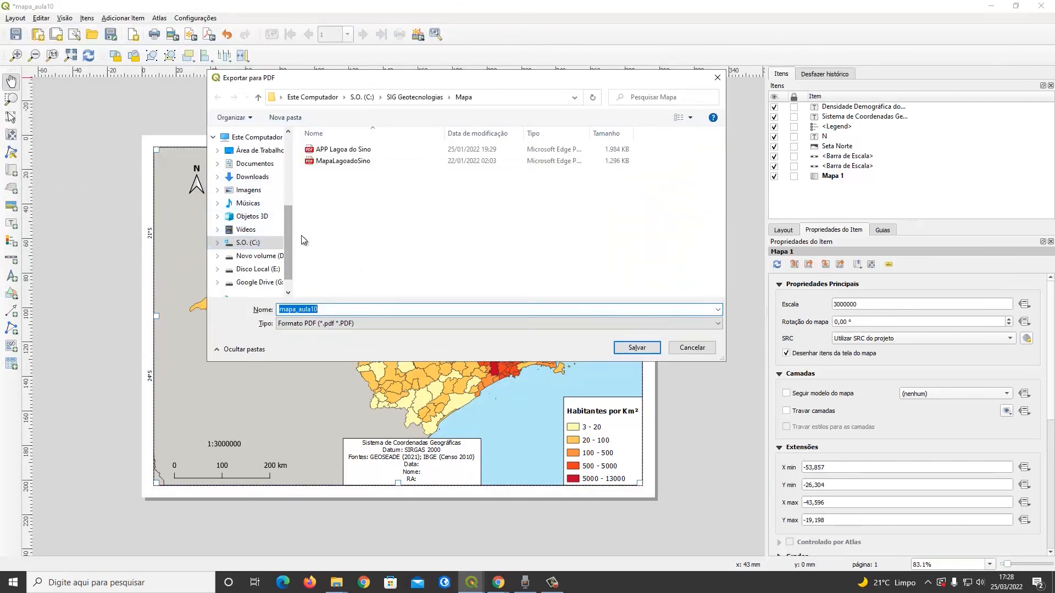
pyautogui.scroll(1, 292, 228)
pyautogui.click(256, 168)
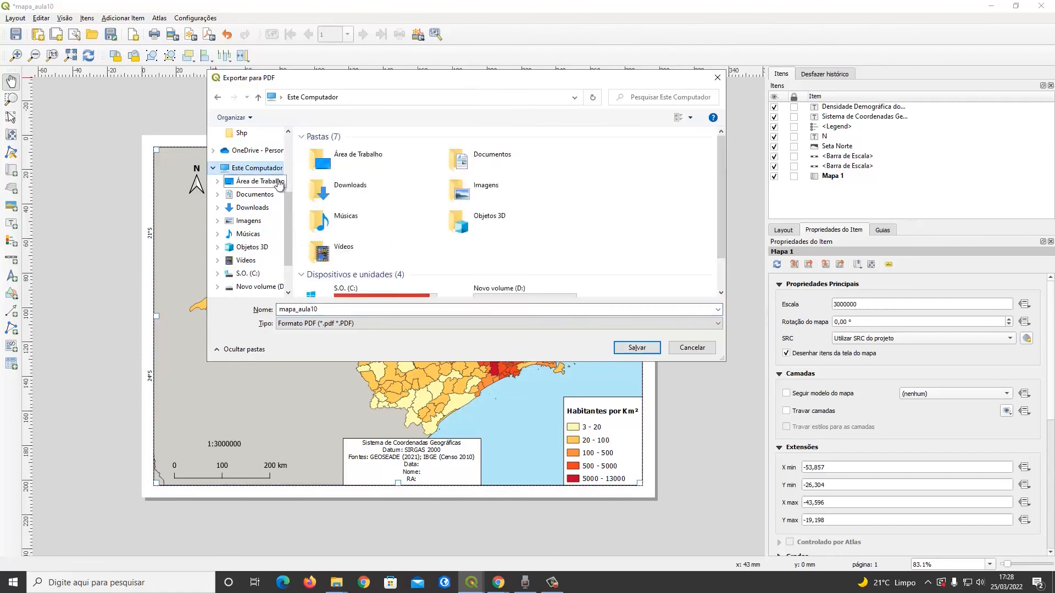
pyautogui.doubleClick(389, 284)
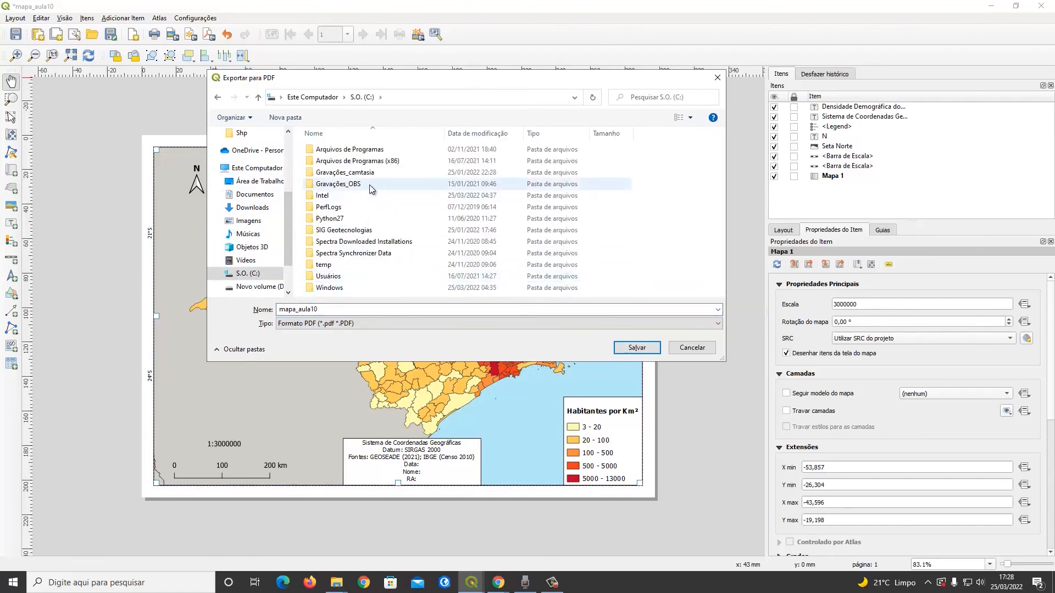
pyautogui.doubleClick(346, 230)
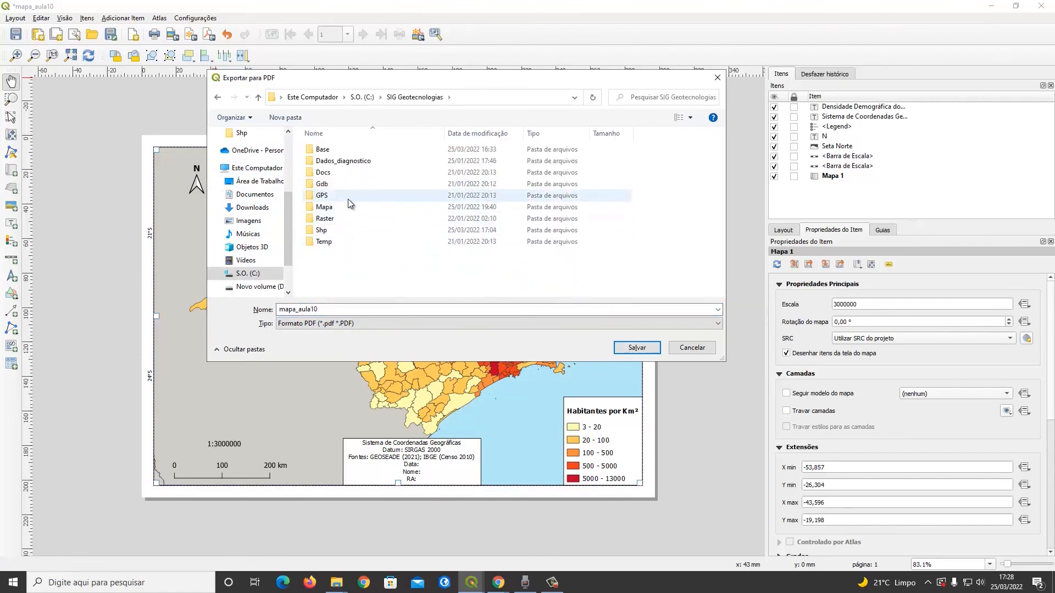
pyautogui.click(347, 208)
pyautogui.doubleClick(348, 208)
# Name the PDF Mapa Aula 10 and save it with the default export options
pyautogui.doubleClick(364, 308)
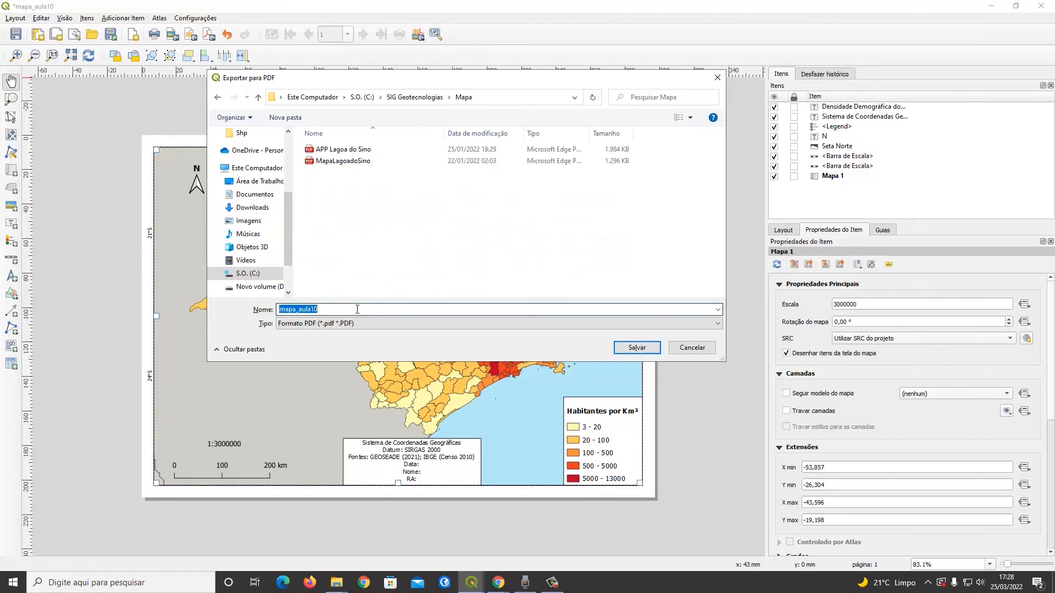
pyautogui.click(283, 310)
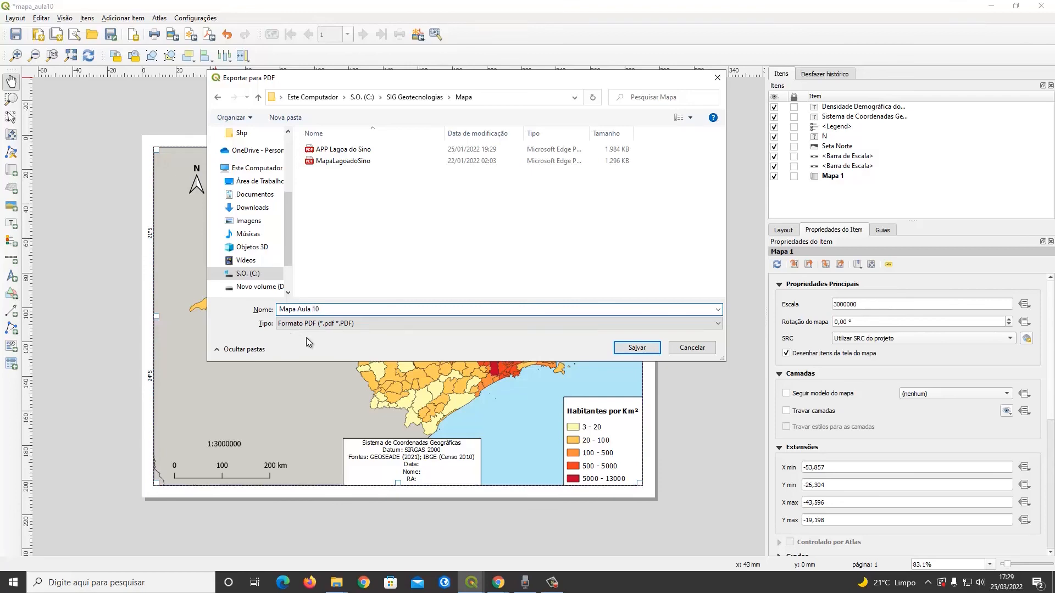
pyautogui.click(638, 348)
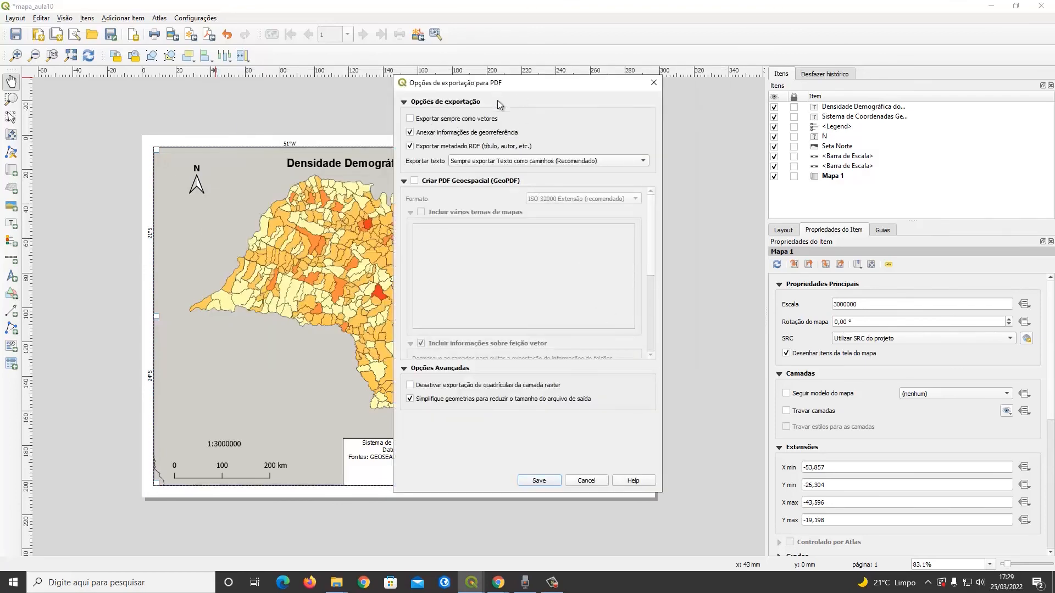
pyautogui.click(551, 480)
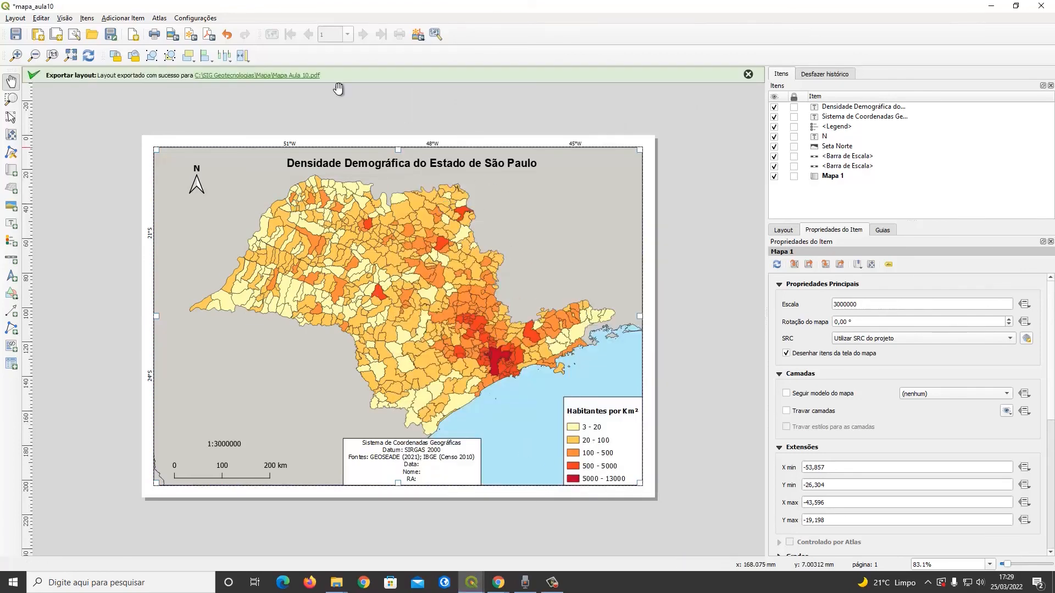
# Open the exported Mapa Aula 10 PDF from its folder and view it in a maximized window
pyautogui.click(278, 82)
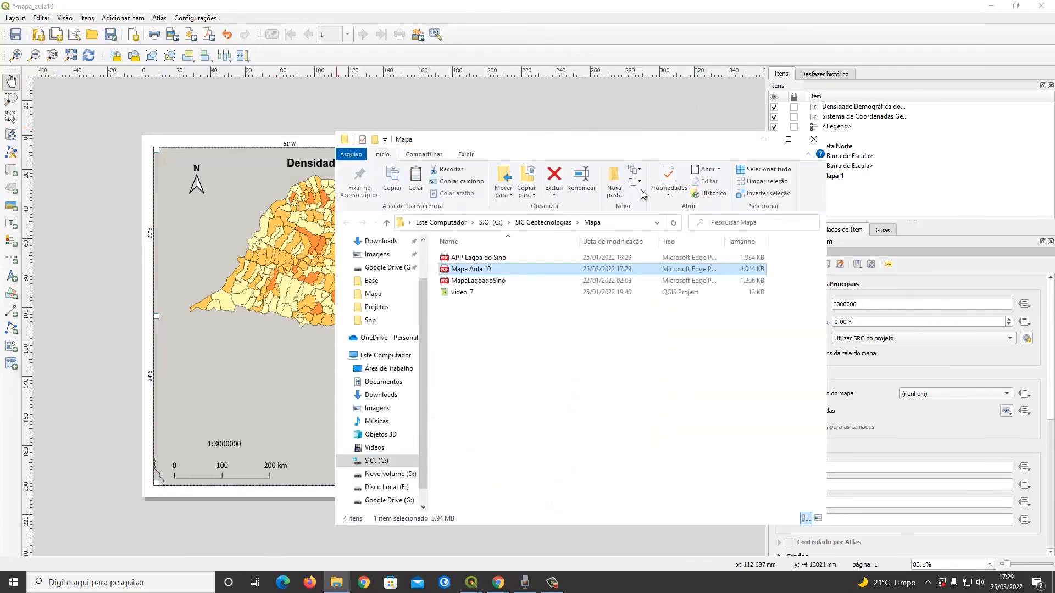
pyautogui.doubleClick(486, 270)
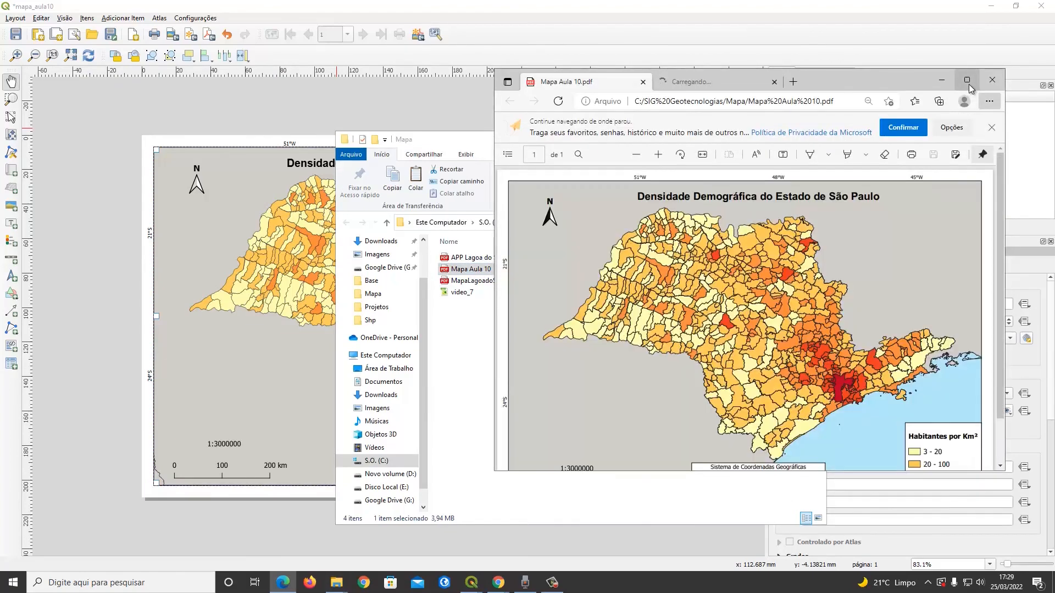
pyautogui.click(967, 80)
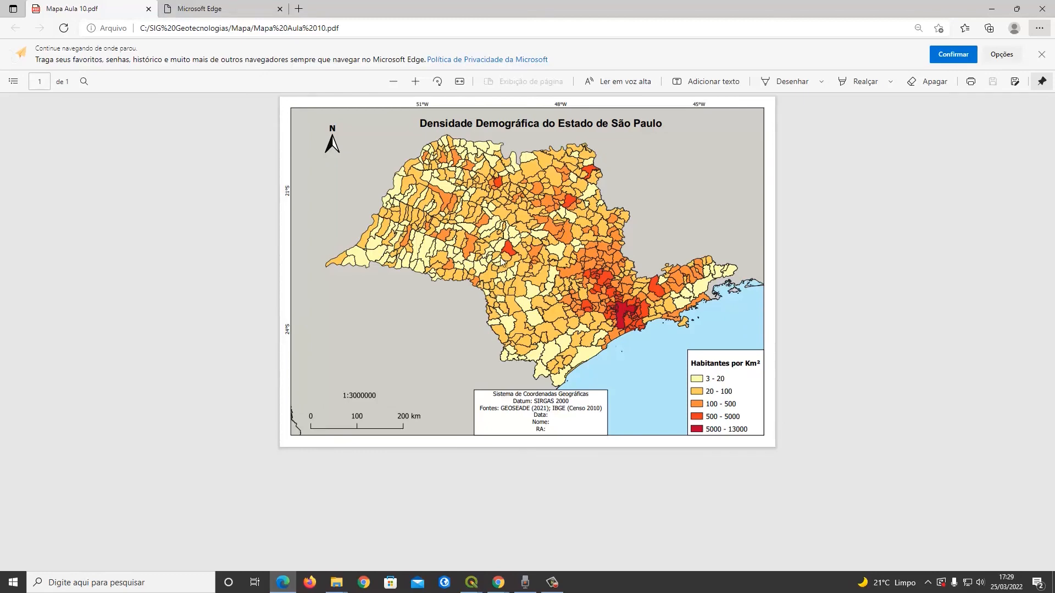